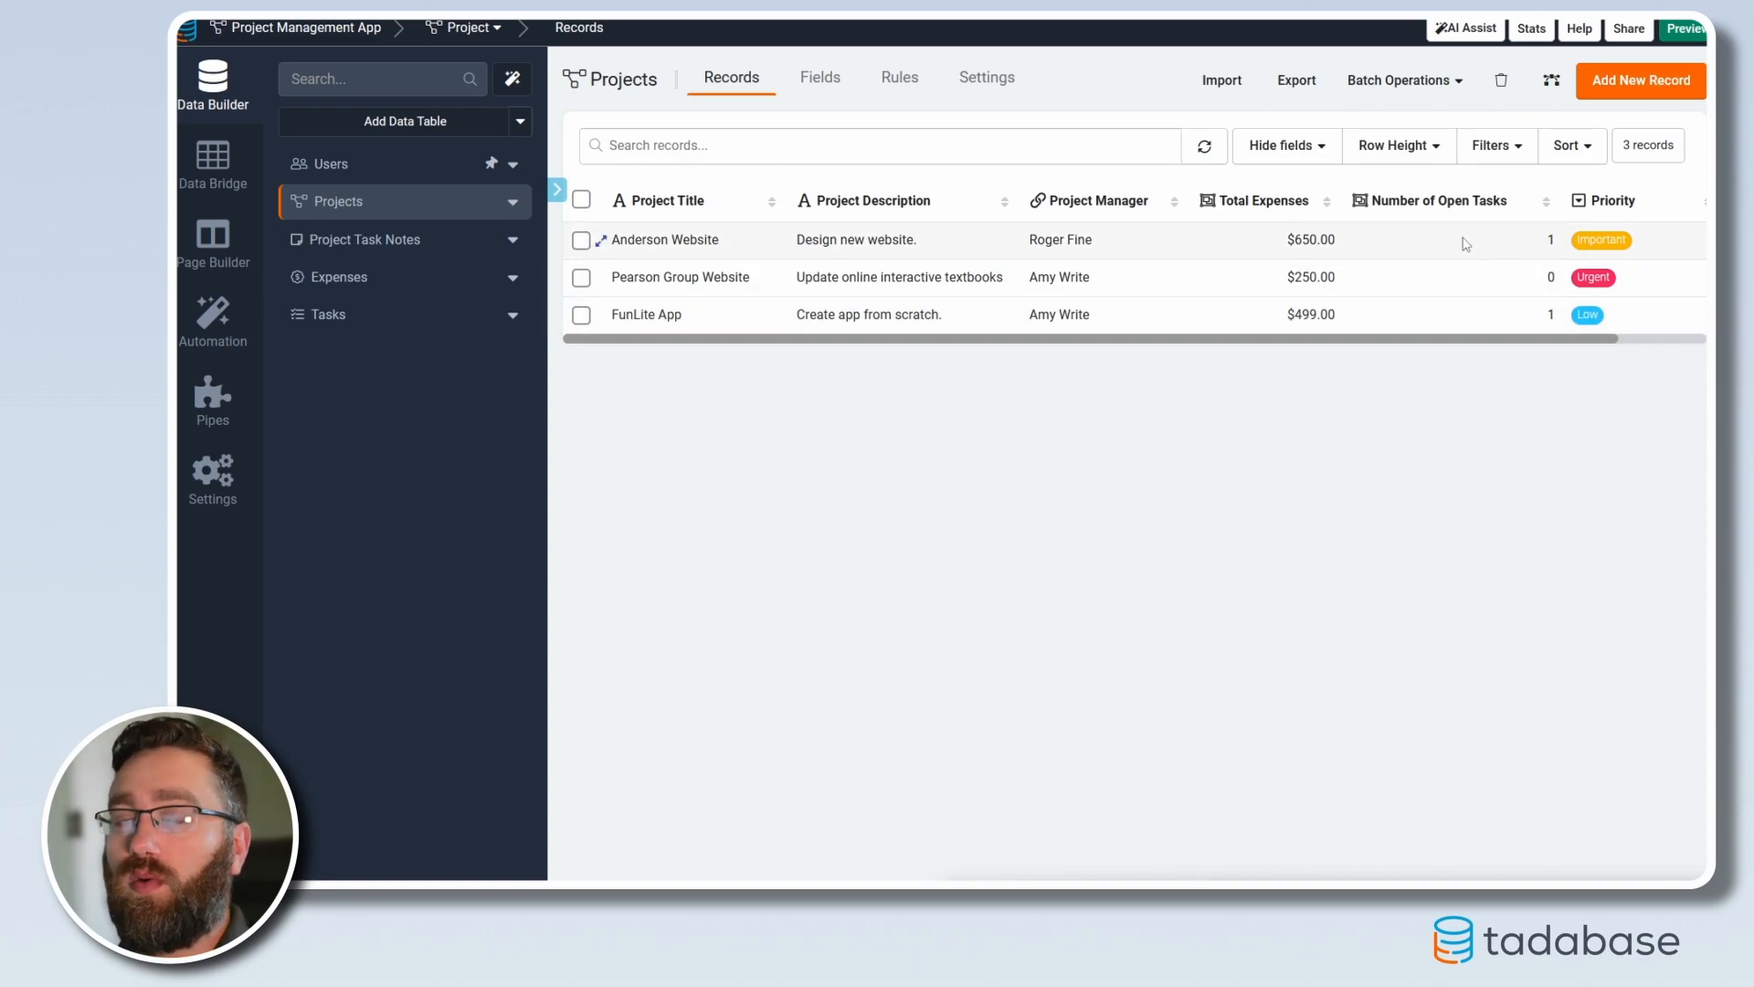
Examine how the Number of Open Tasks formula field in the Projects table is configured and check the project records
left_click(1390, 204)
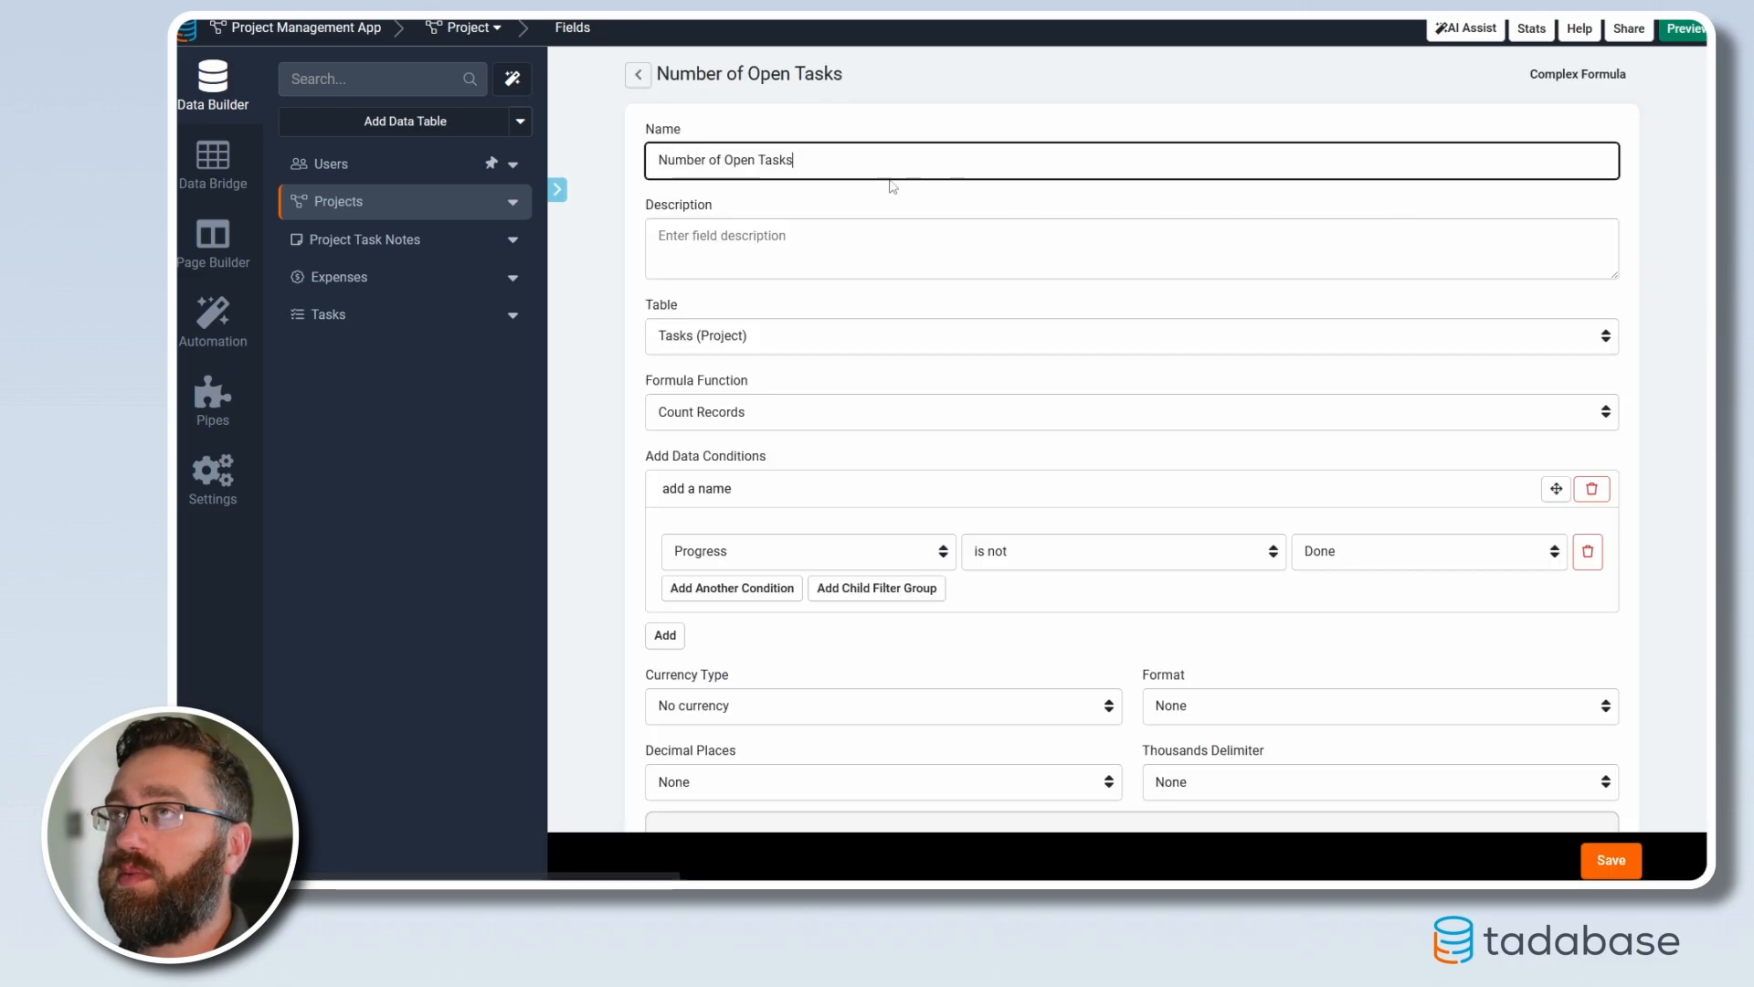
left_click(639, 82)
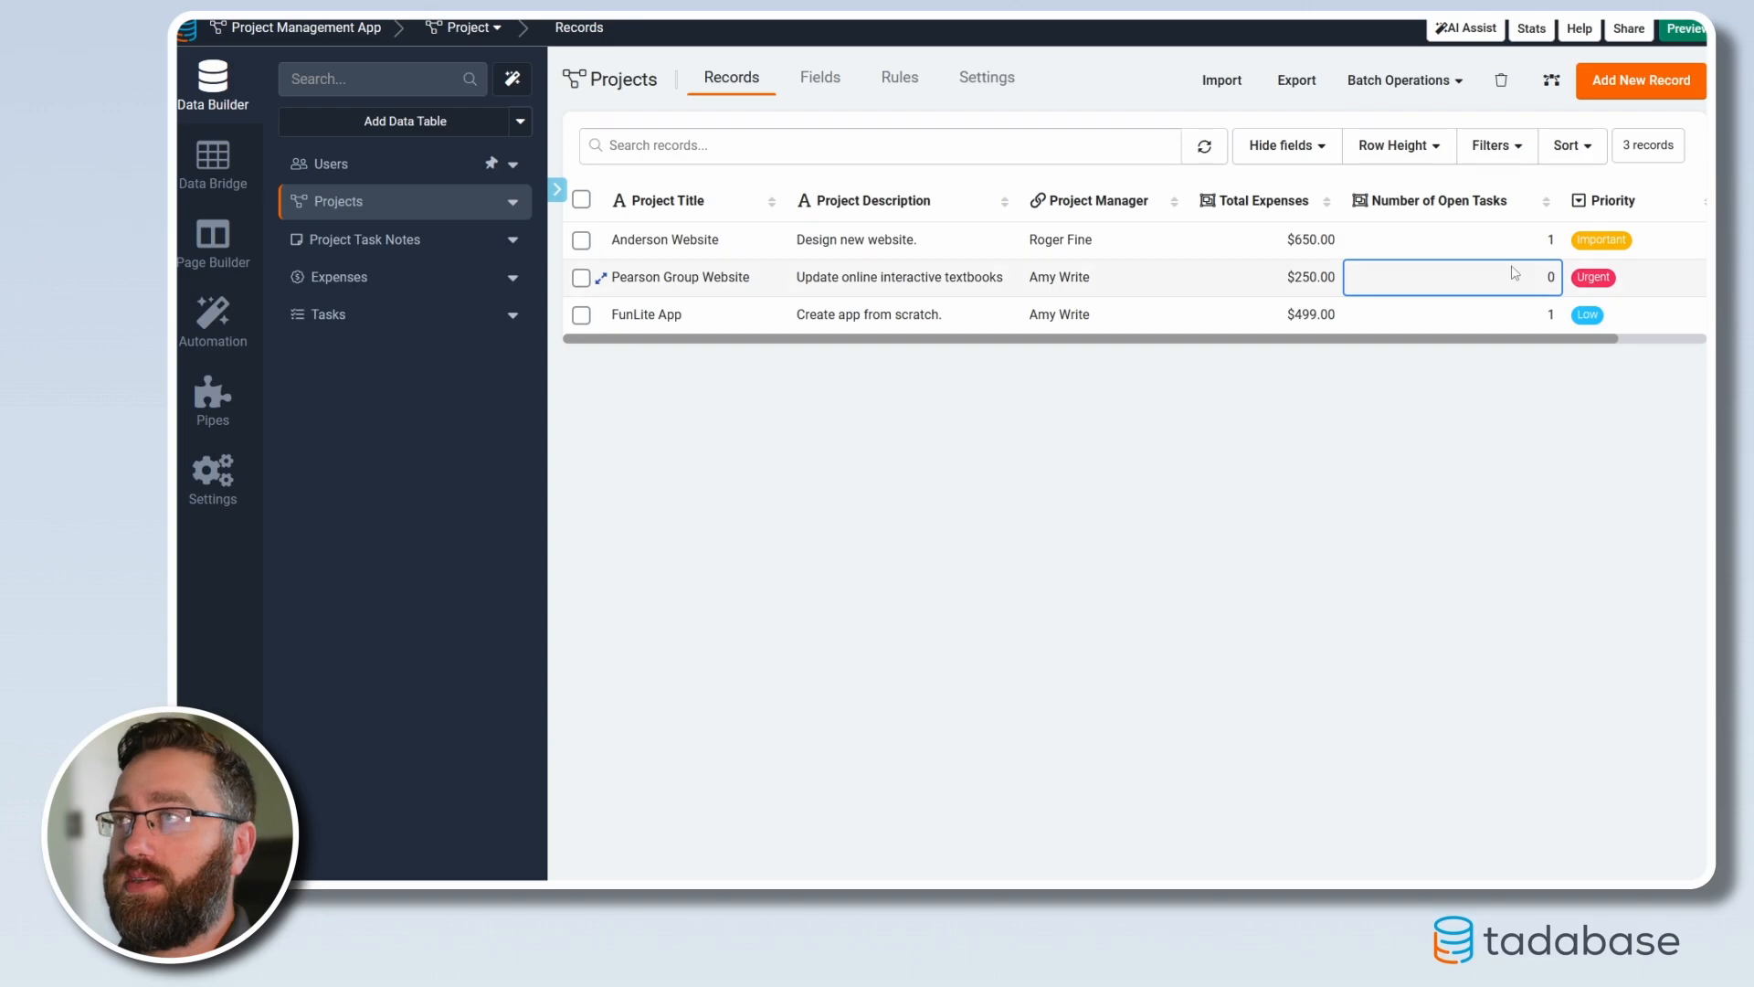
left_click(1082, 277)
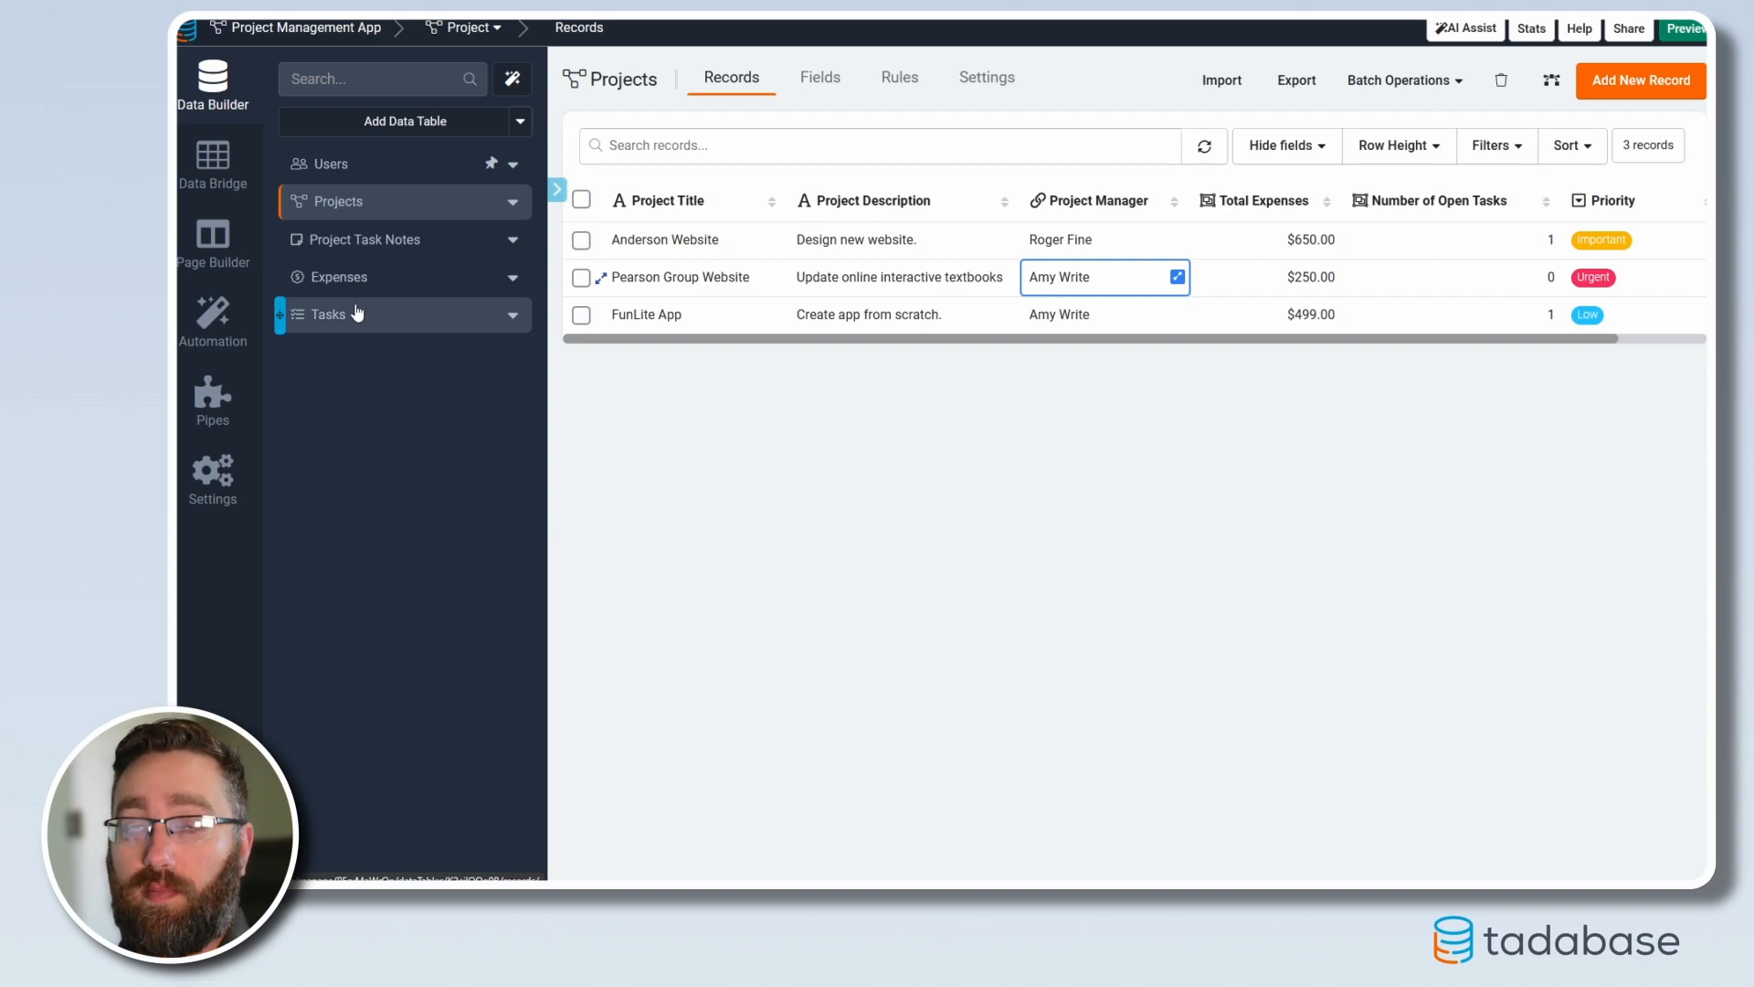
Look through the records of the Project Task Notes, Expenses and Tasks tables
left_click(362, 242)
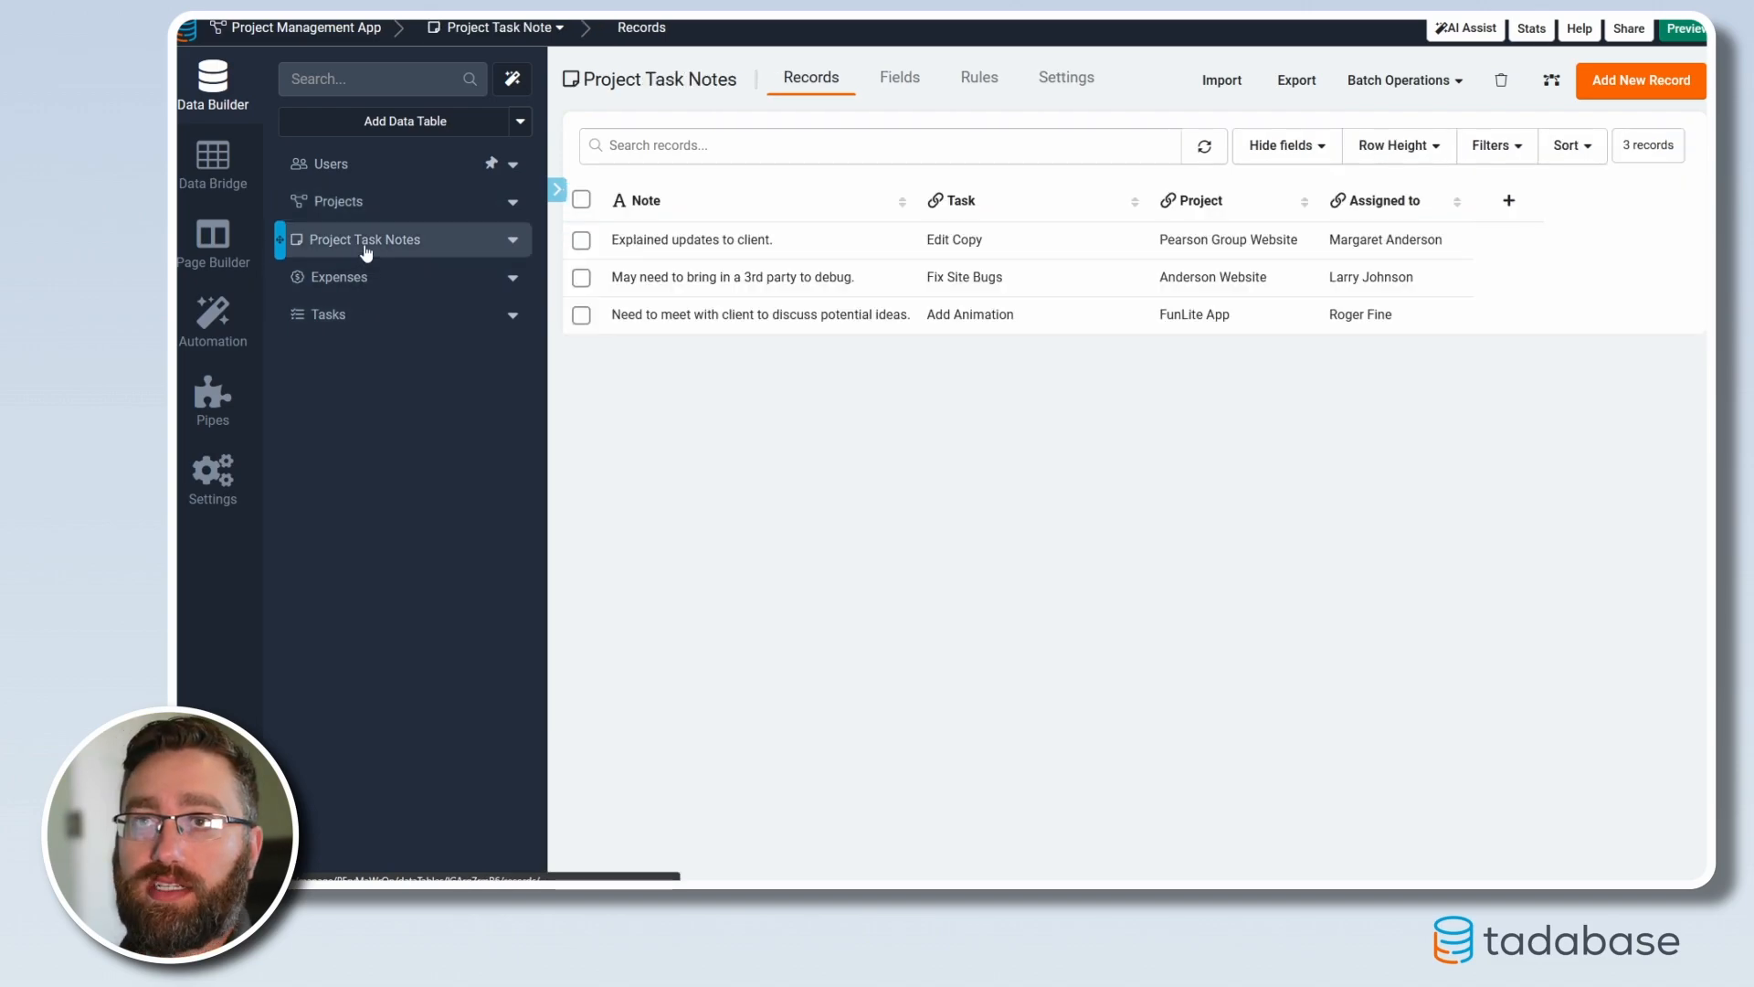
left_click(358, 278)
left_click(349, 315)
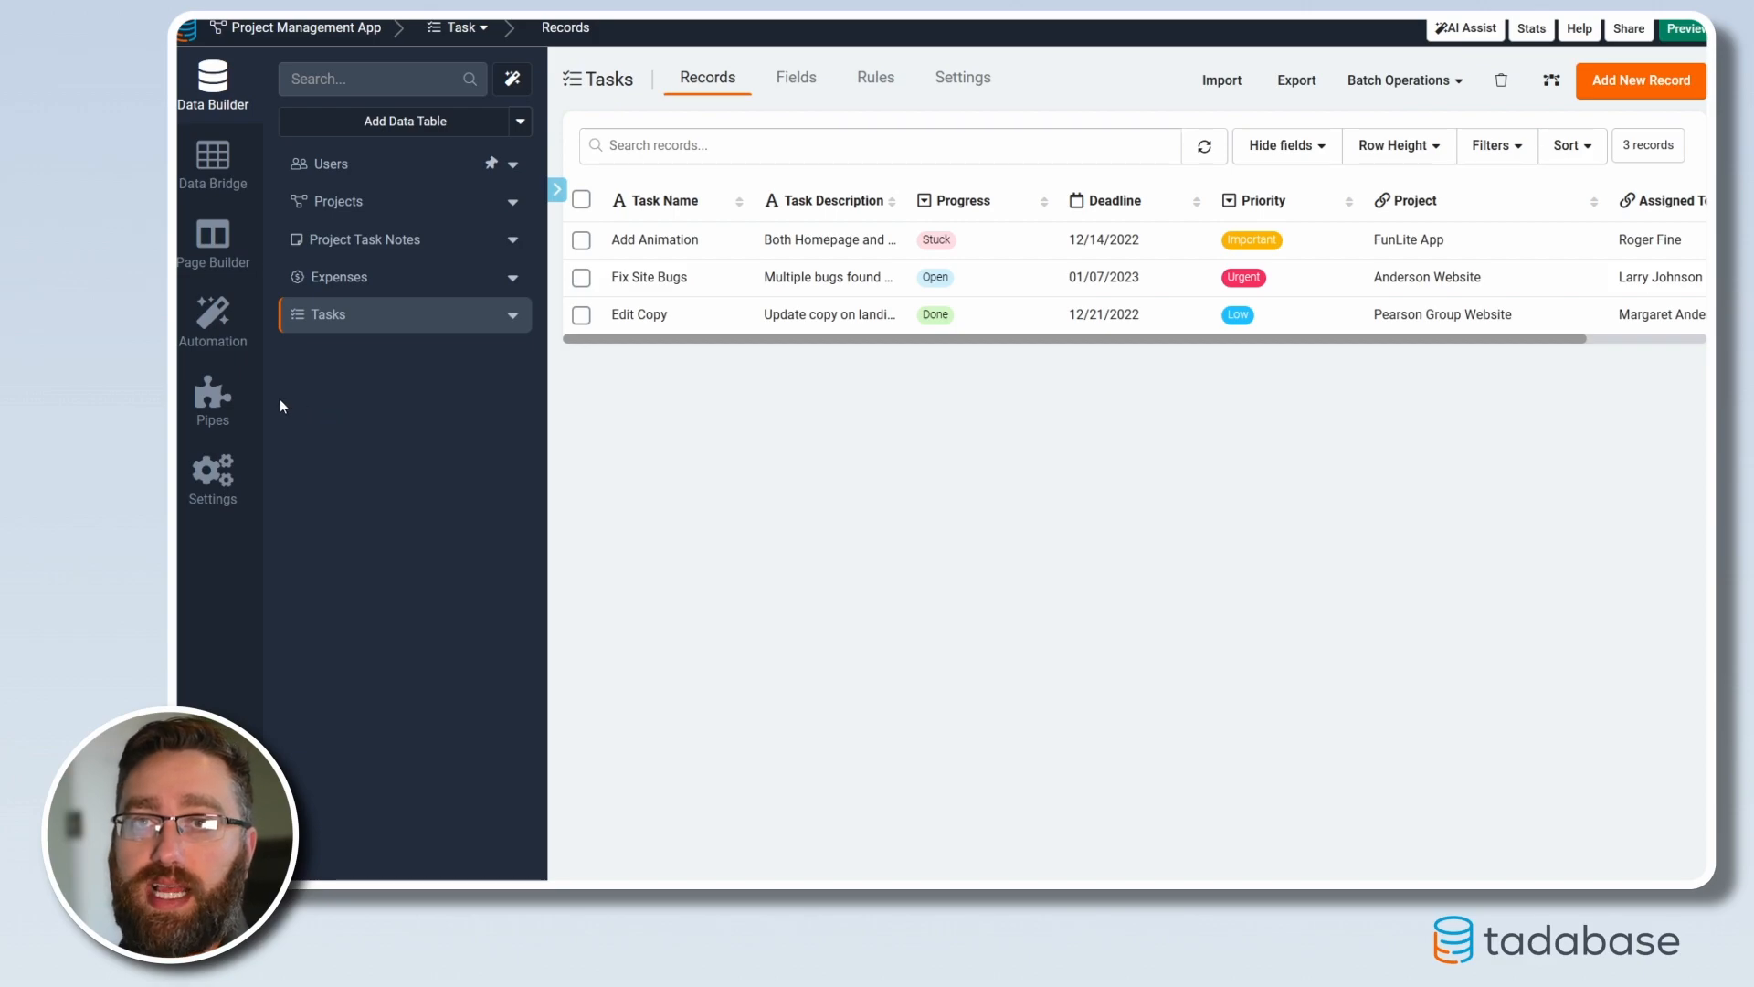
Create a PDF page named Daily Report with the Detail data view type, based on the Projects table
left_click(212, 342)
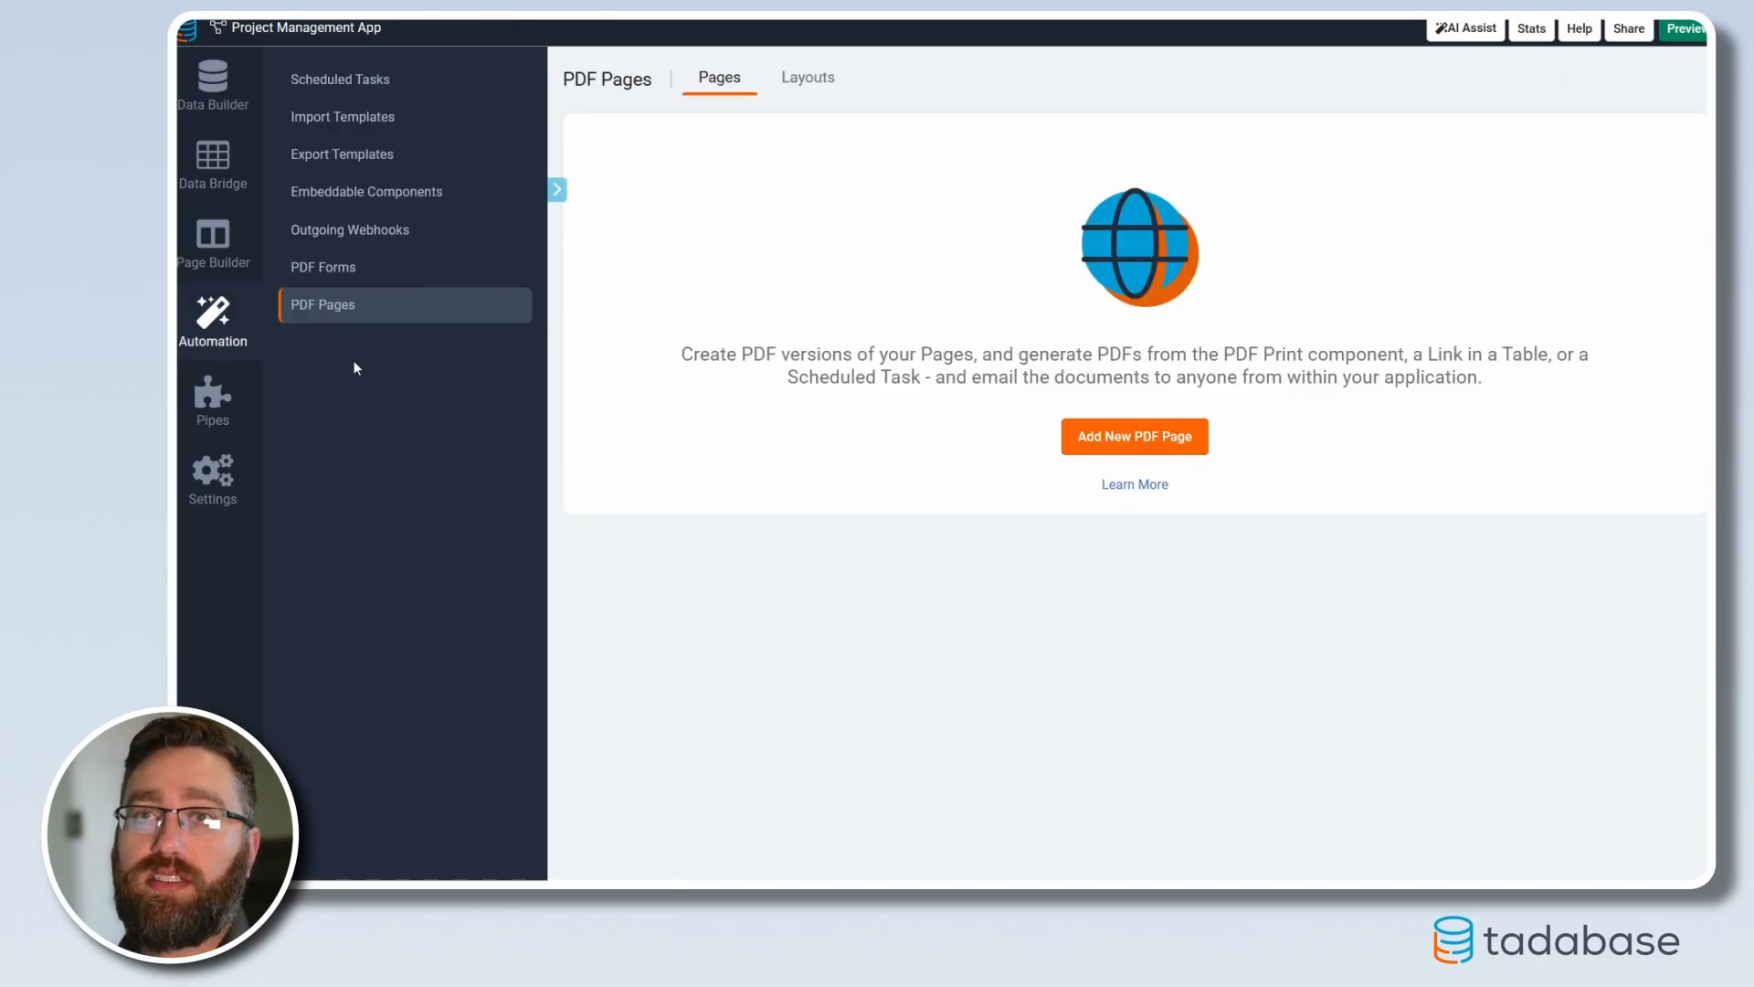
left_click(1078, 429)
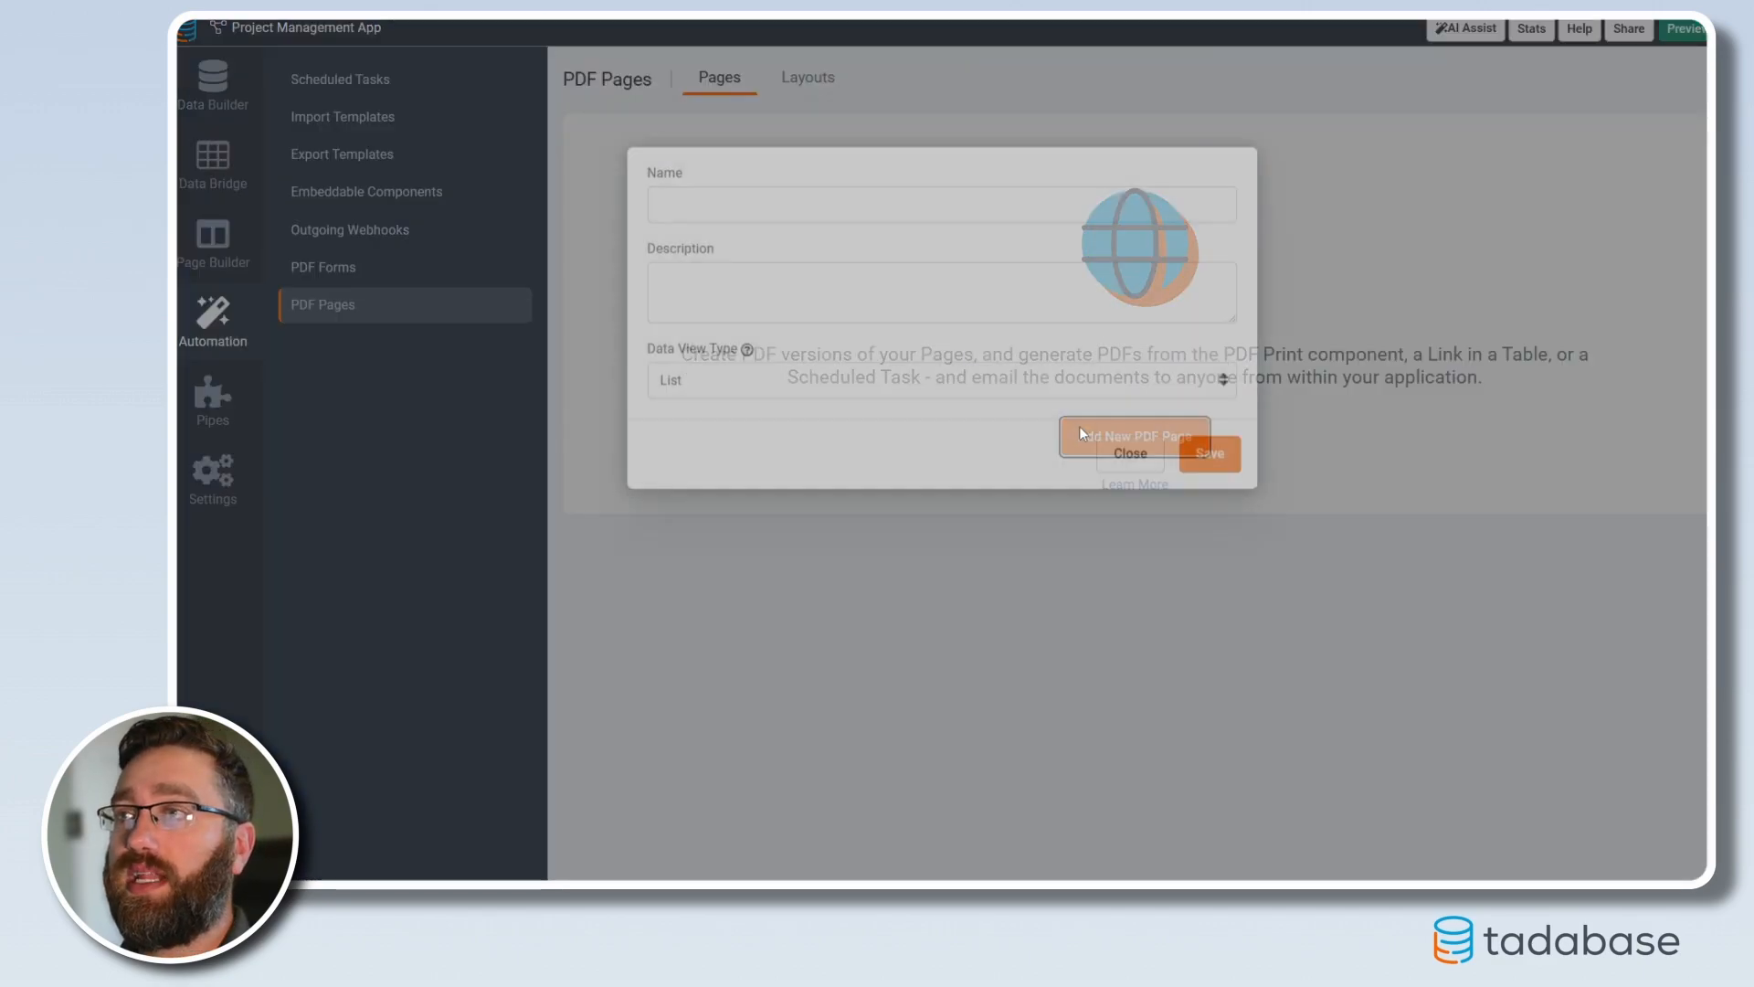
left_click(711, 345)
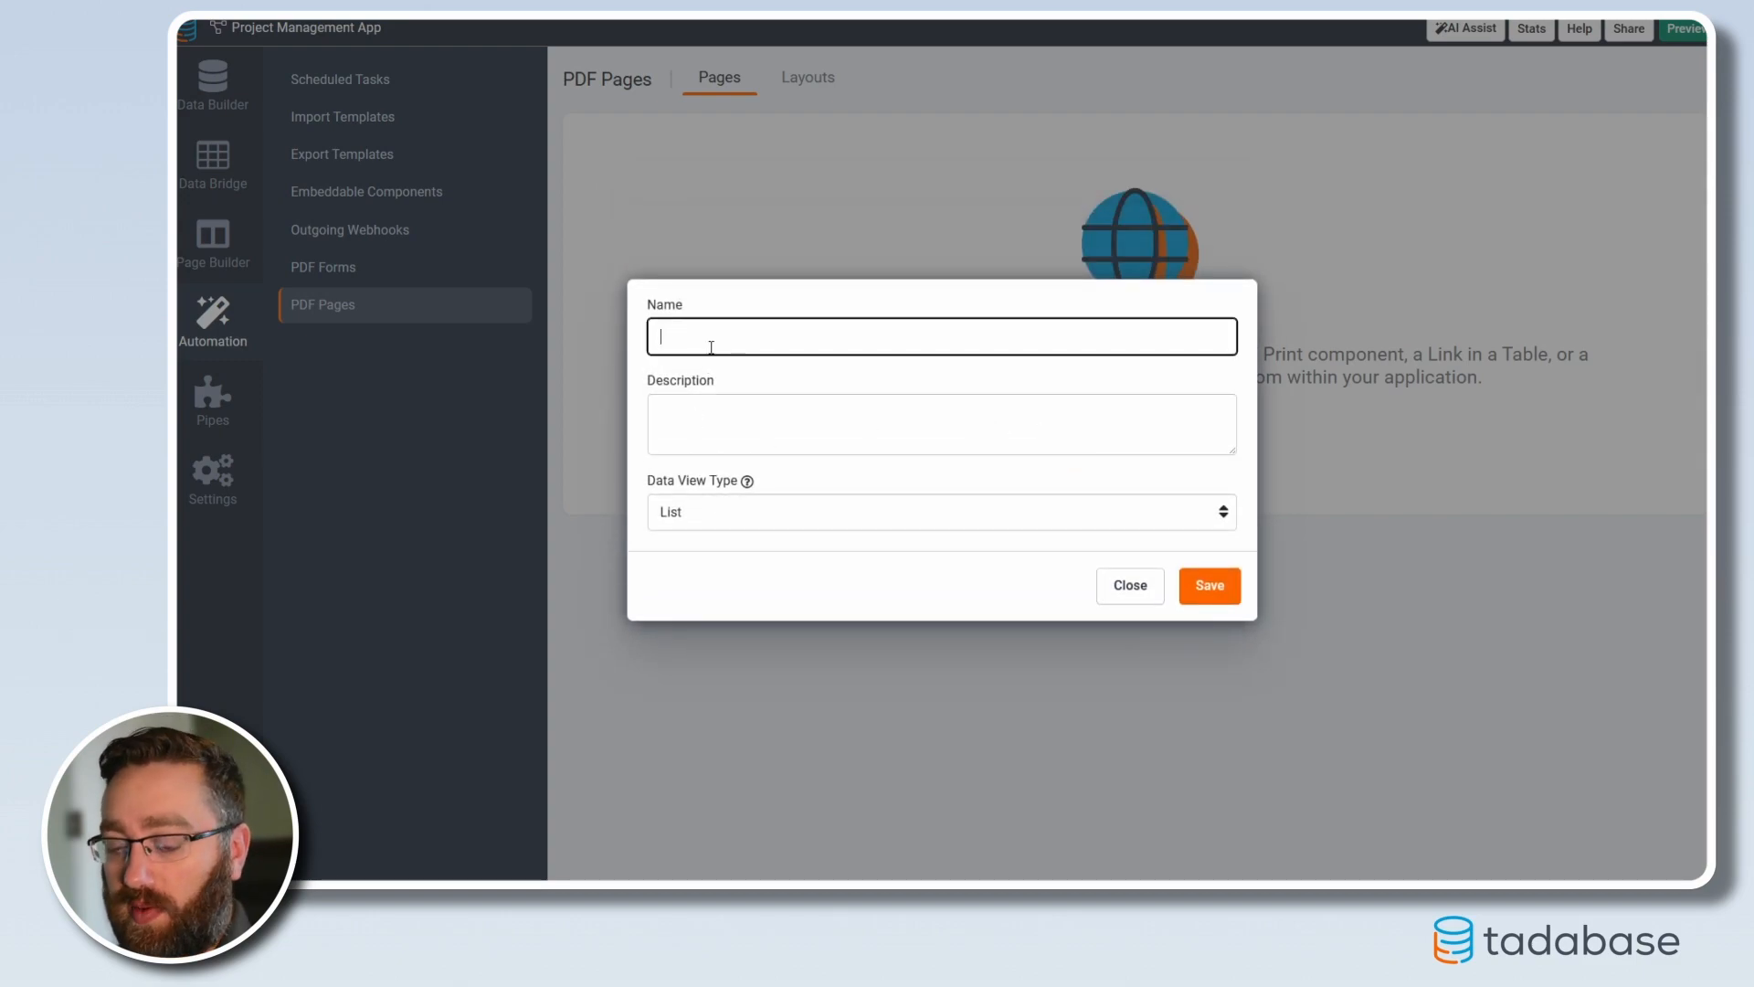
type("Daily Report")
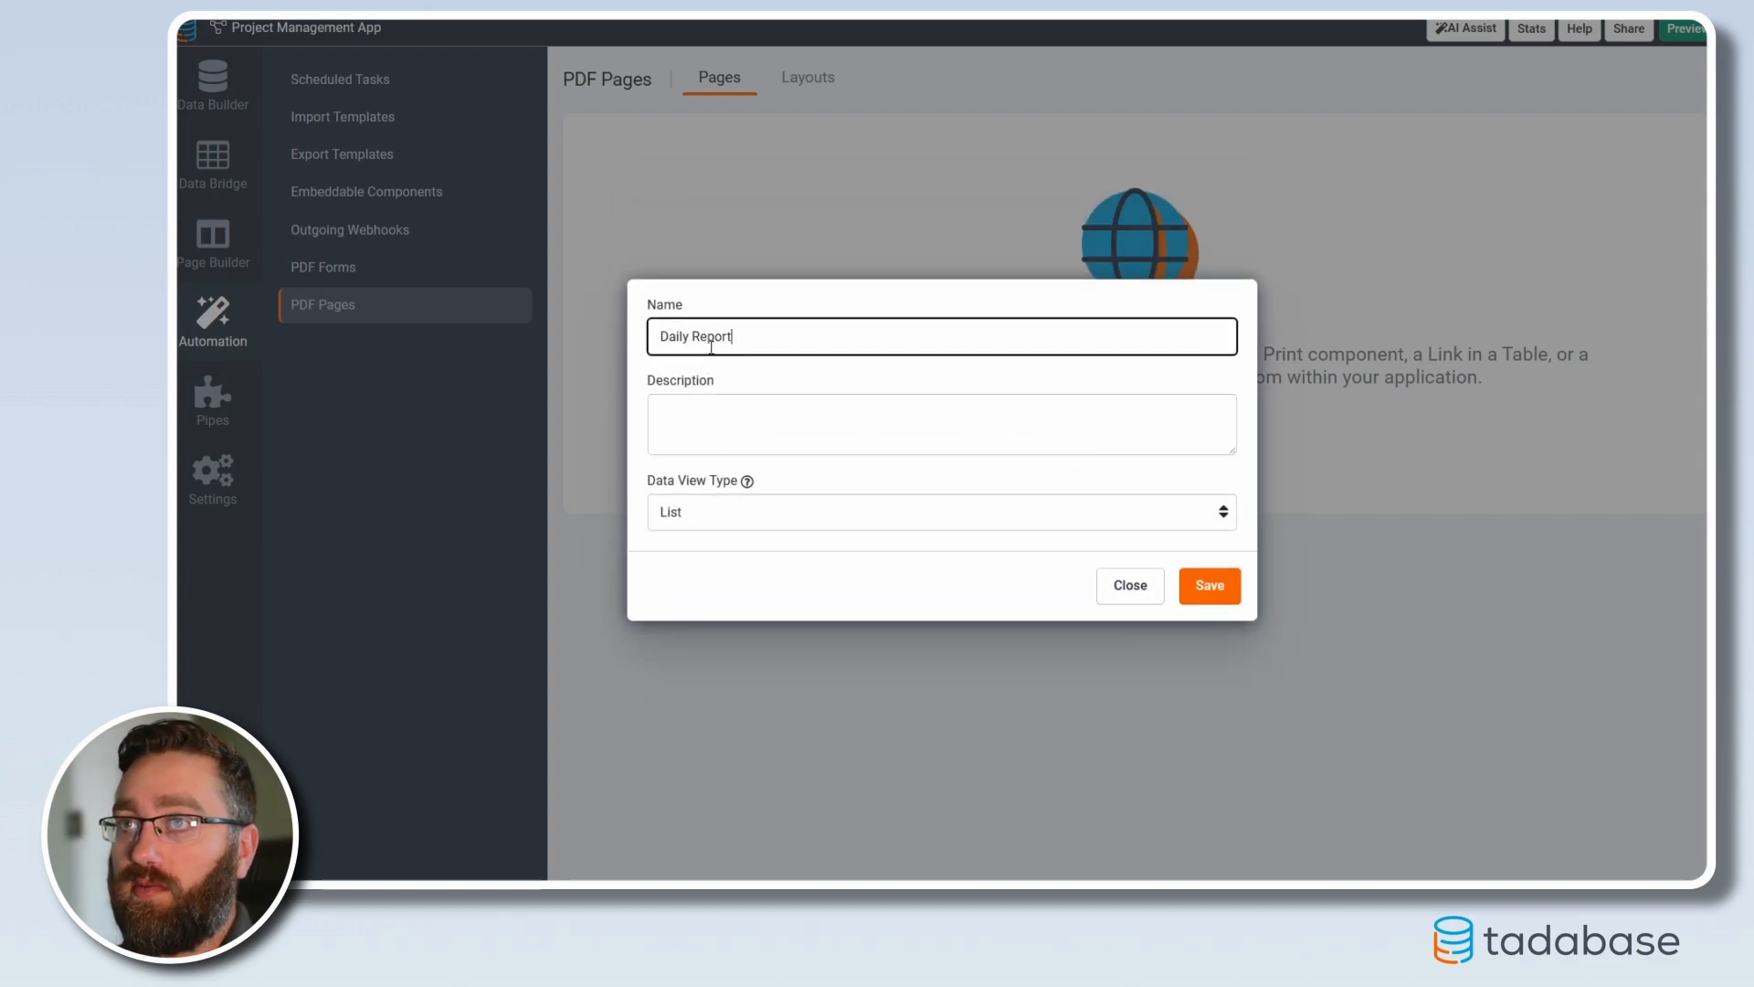
left_click(728, 473)
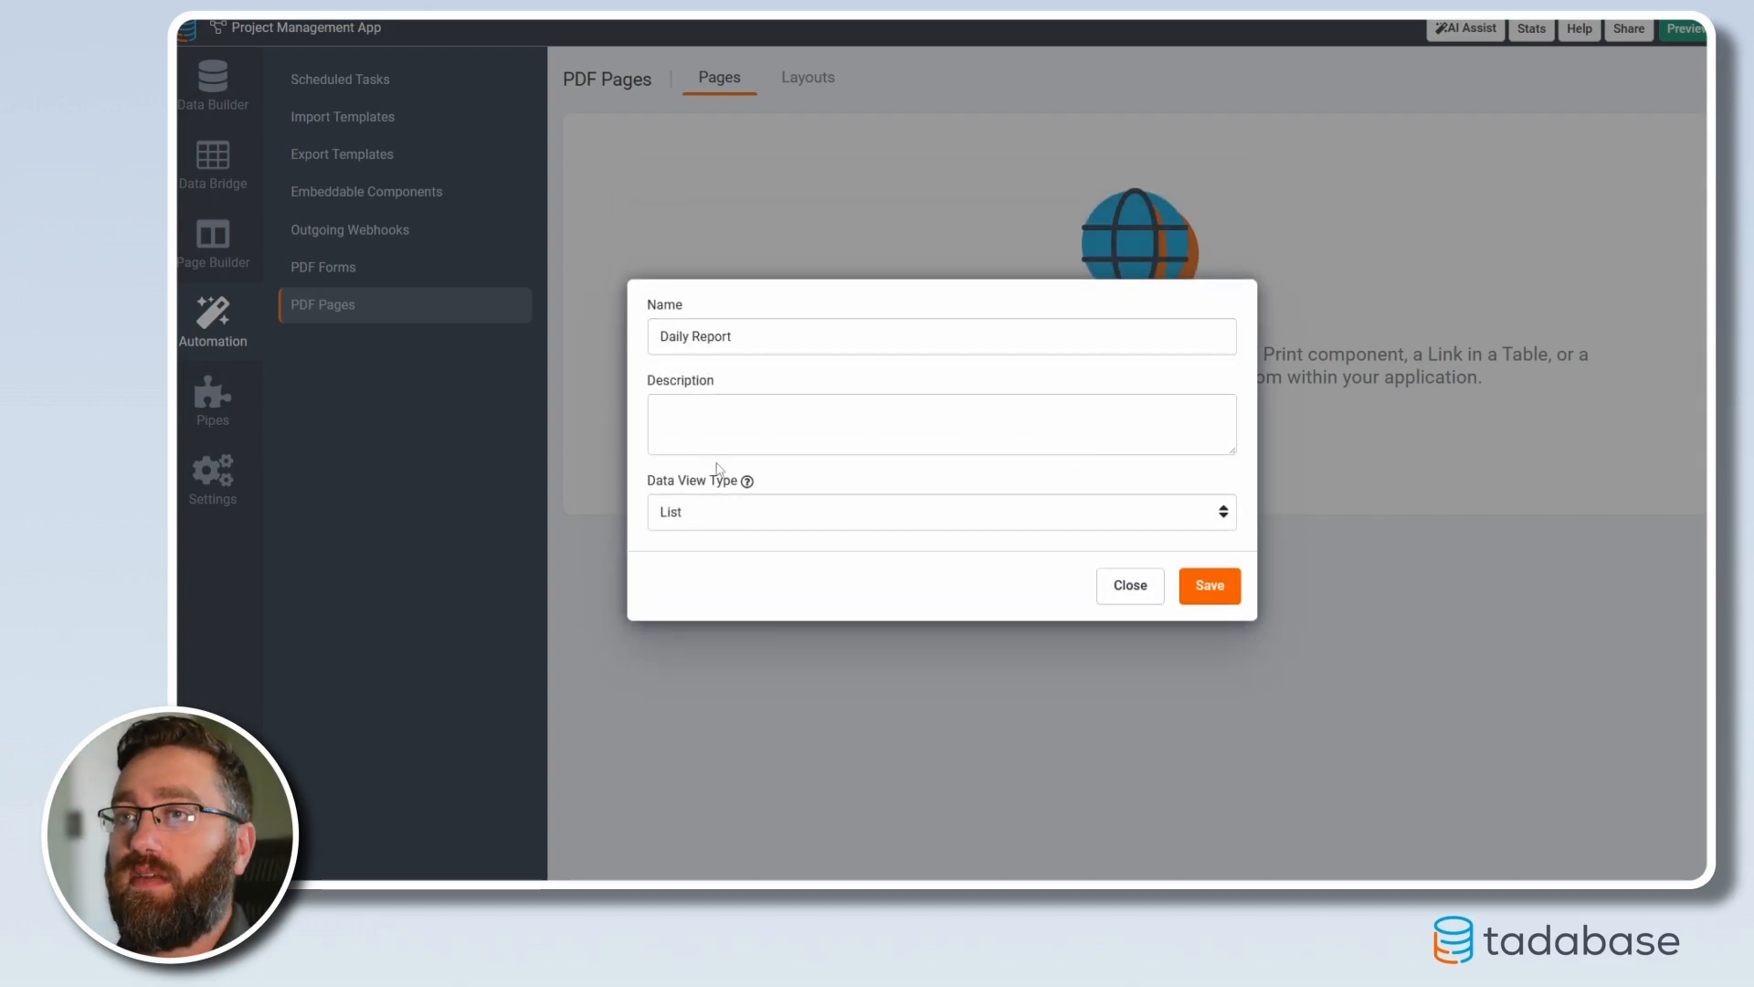
left_click(705, 519)
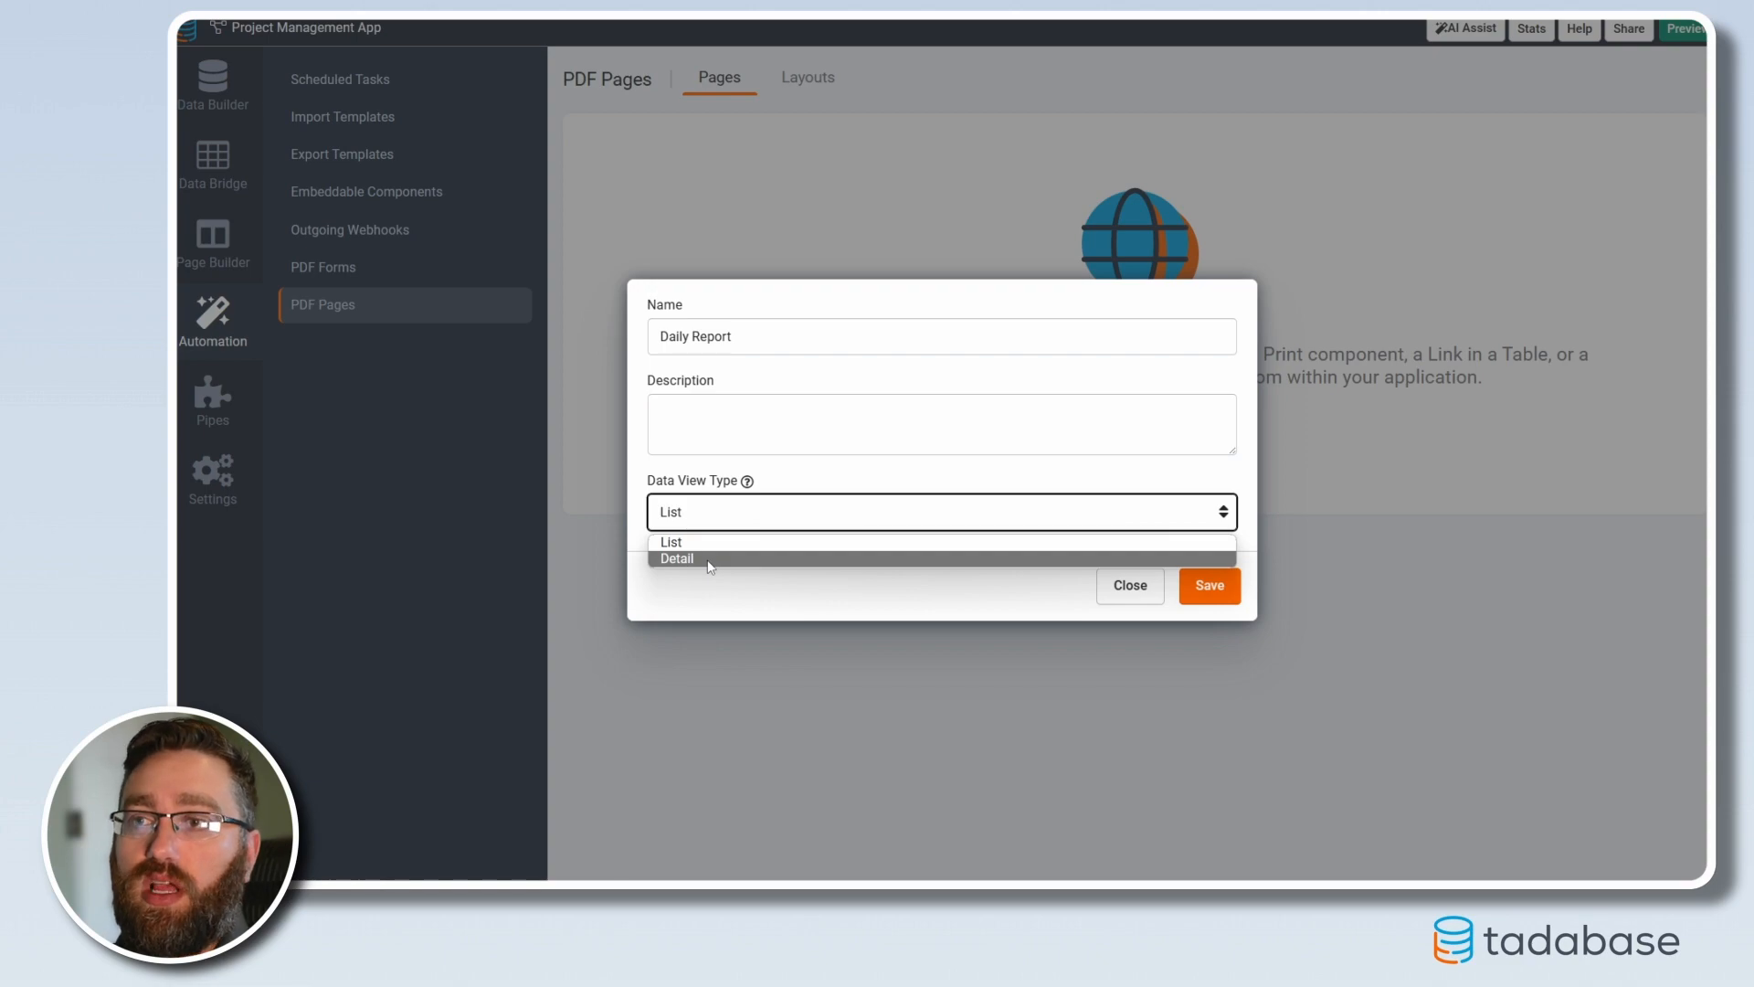
left_click(710, 559)
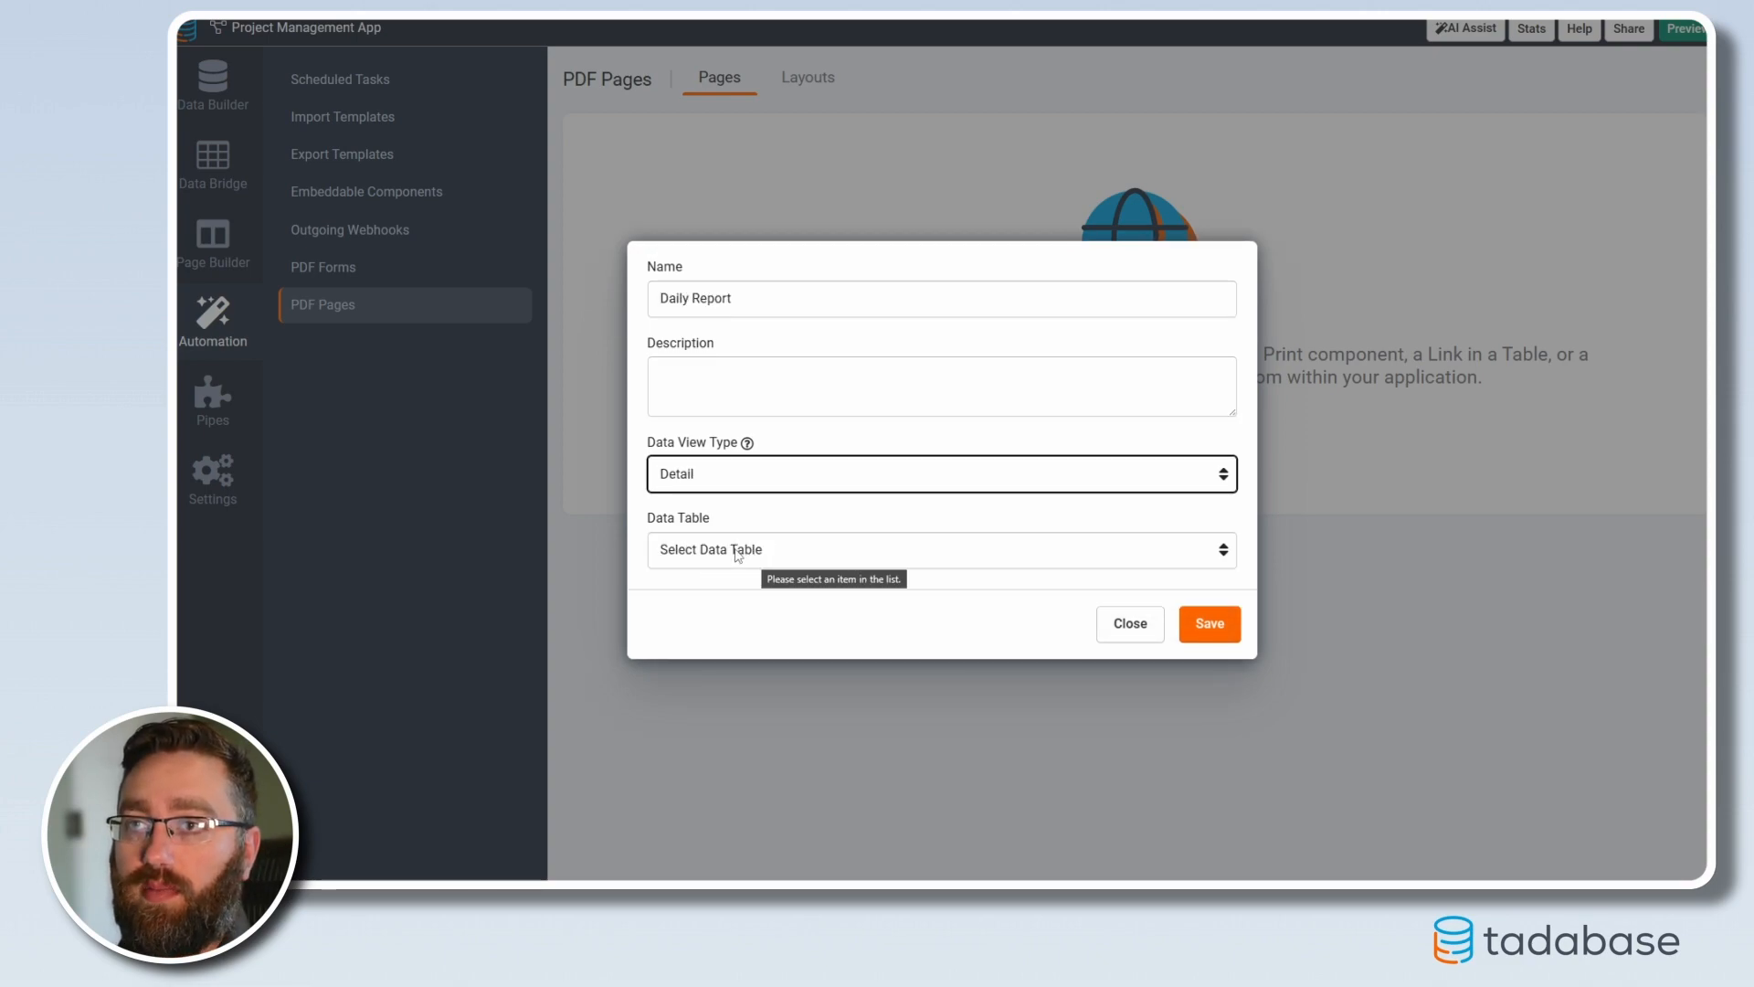
left_click(755, 557)
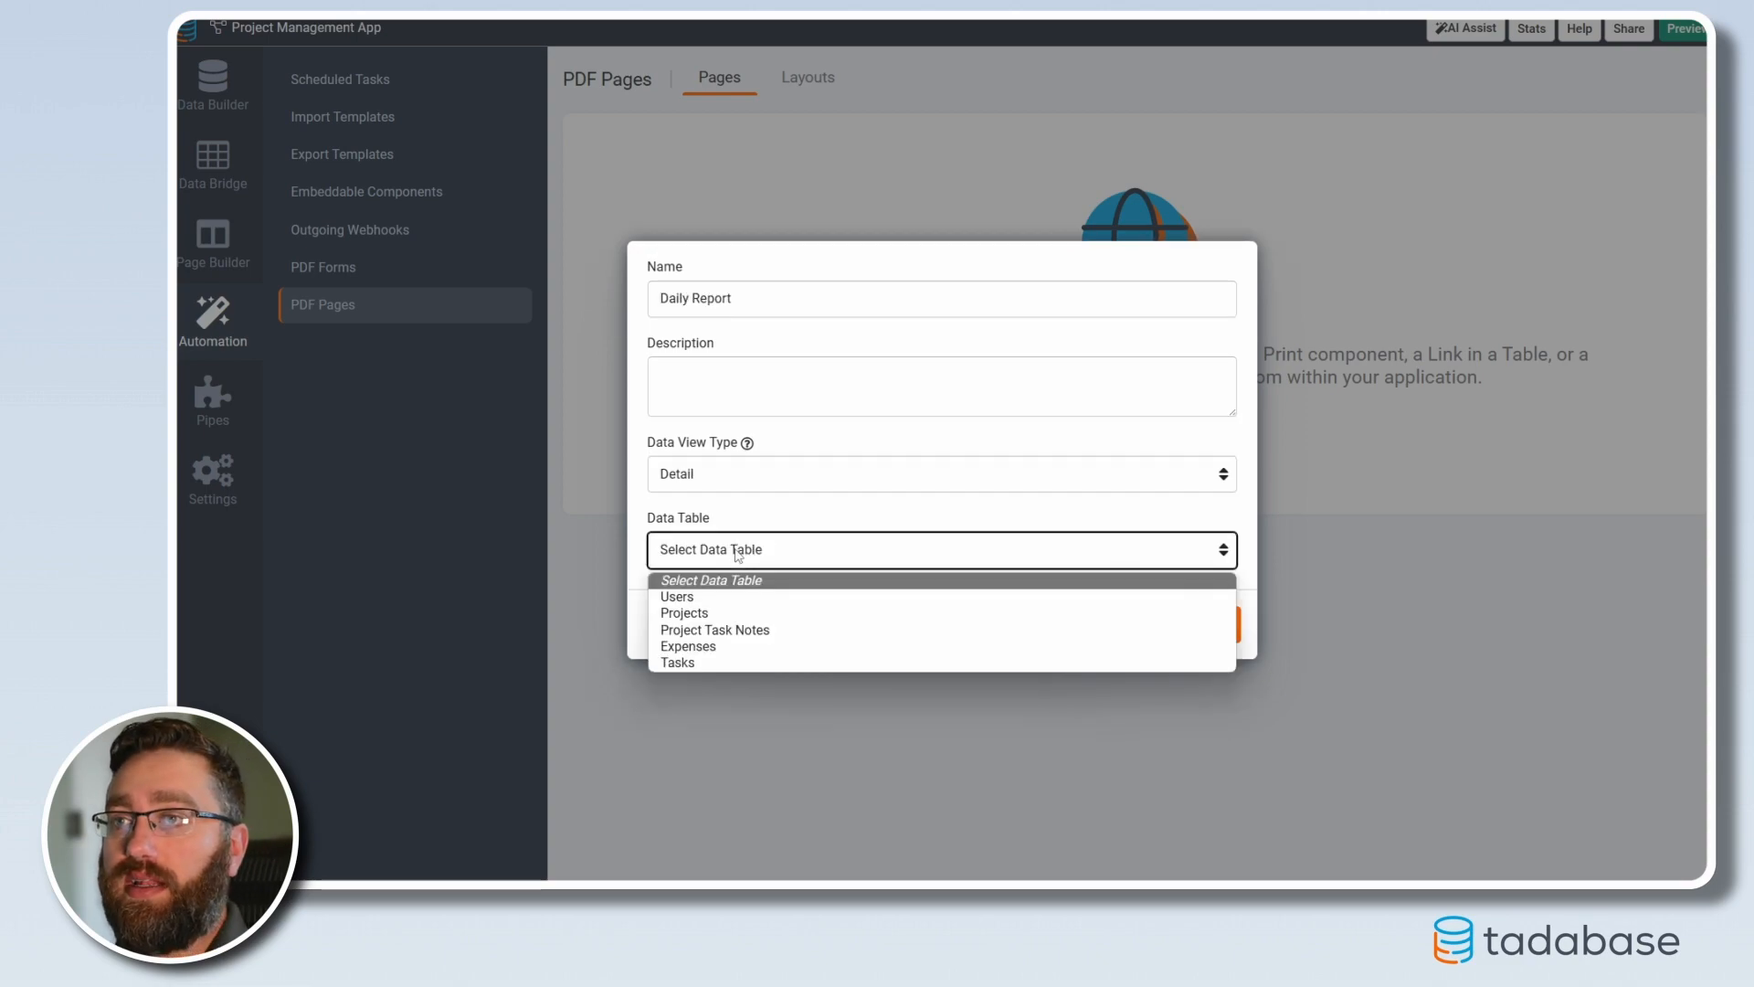
left_click(732, 614)
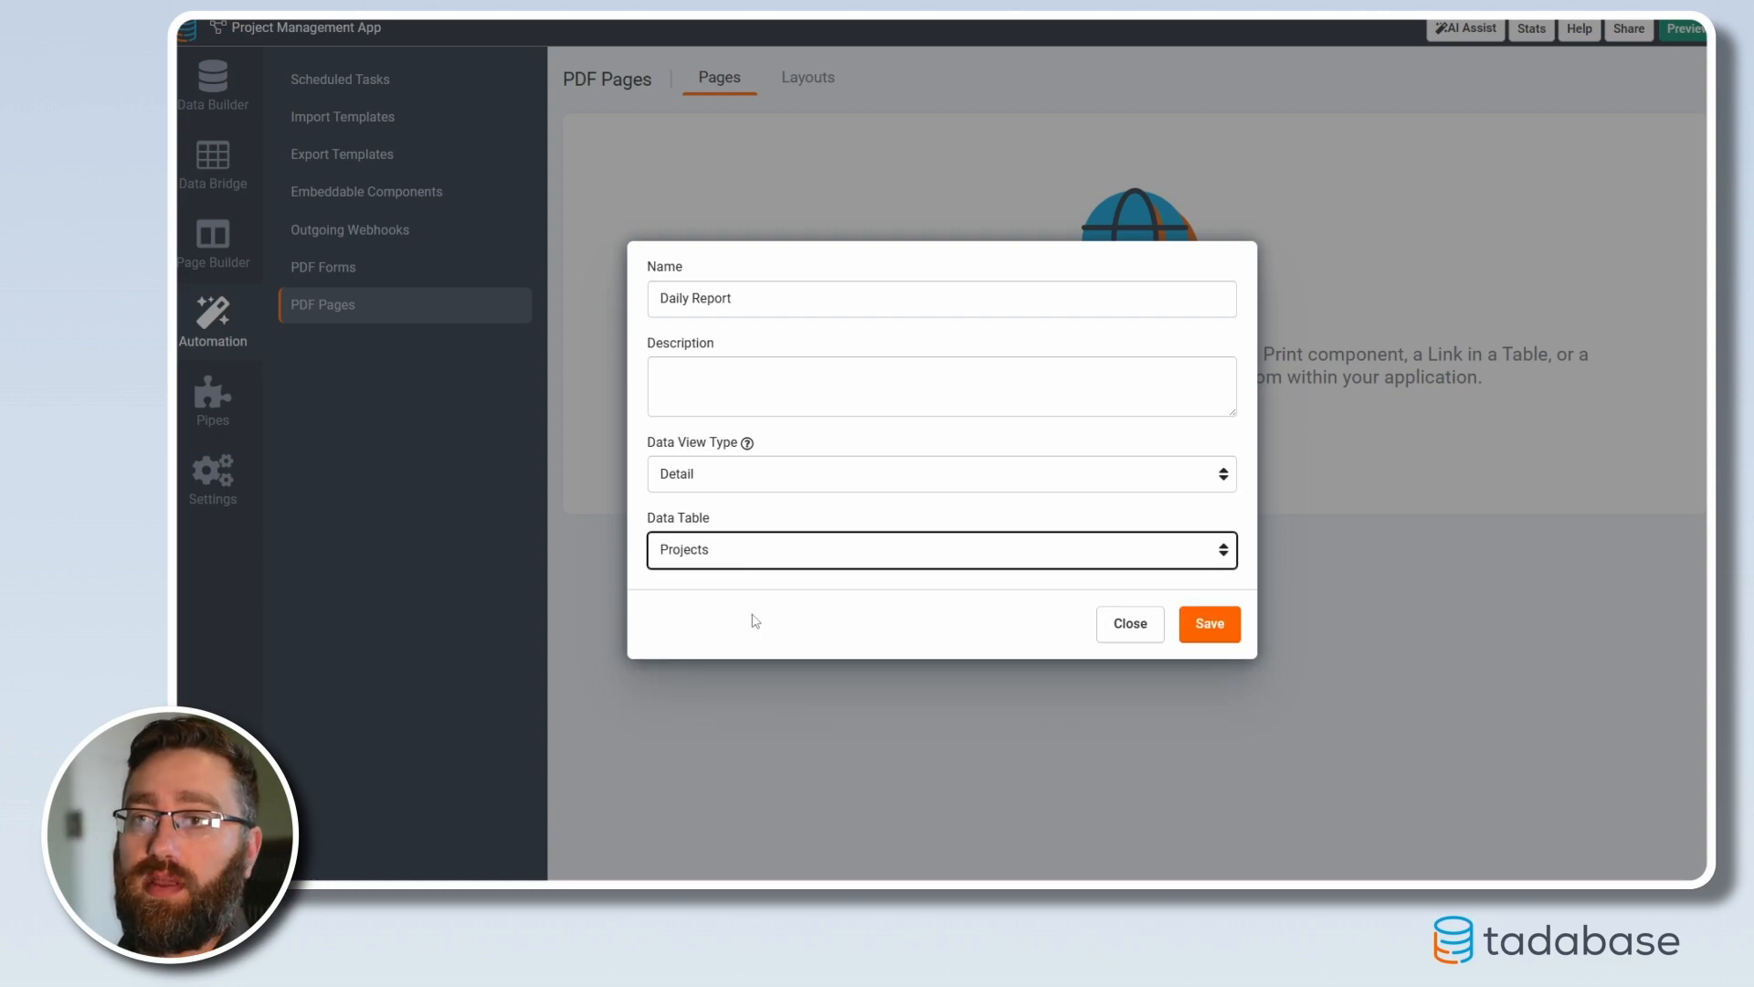
left_click(1212, 626)
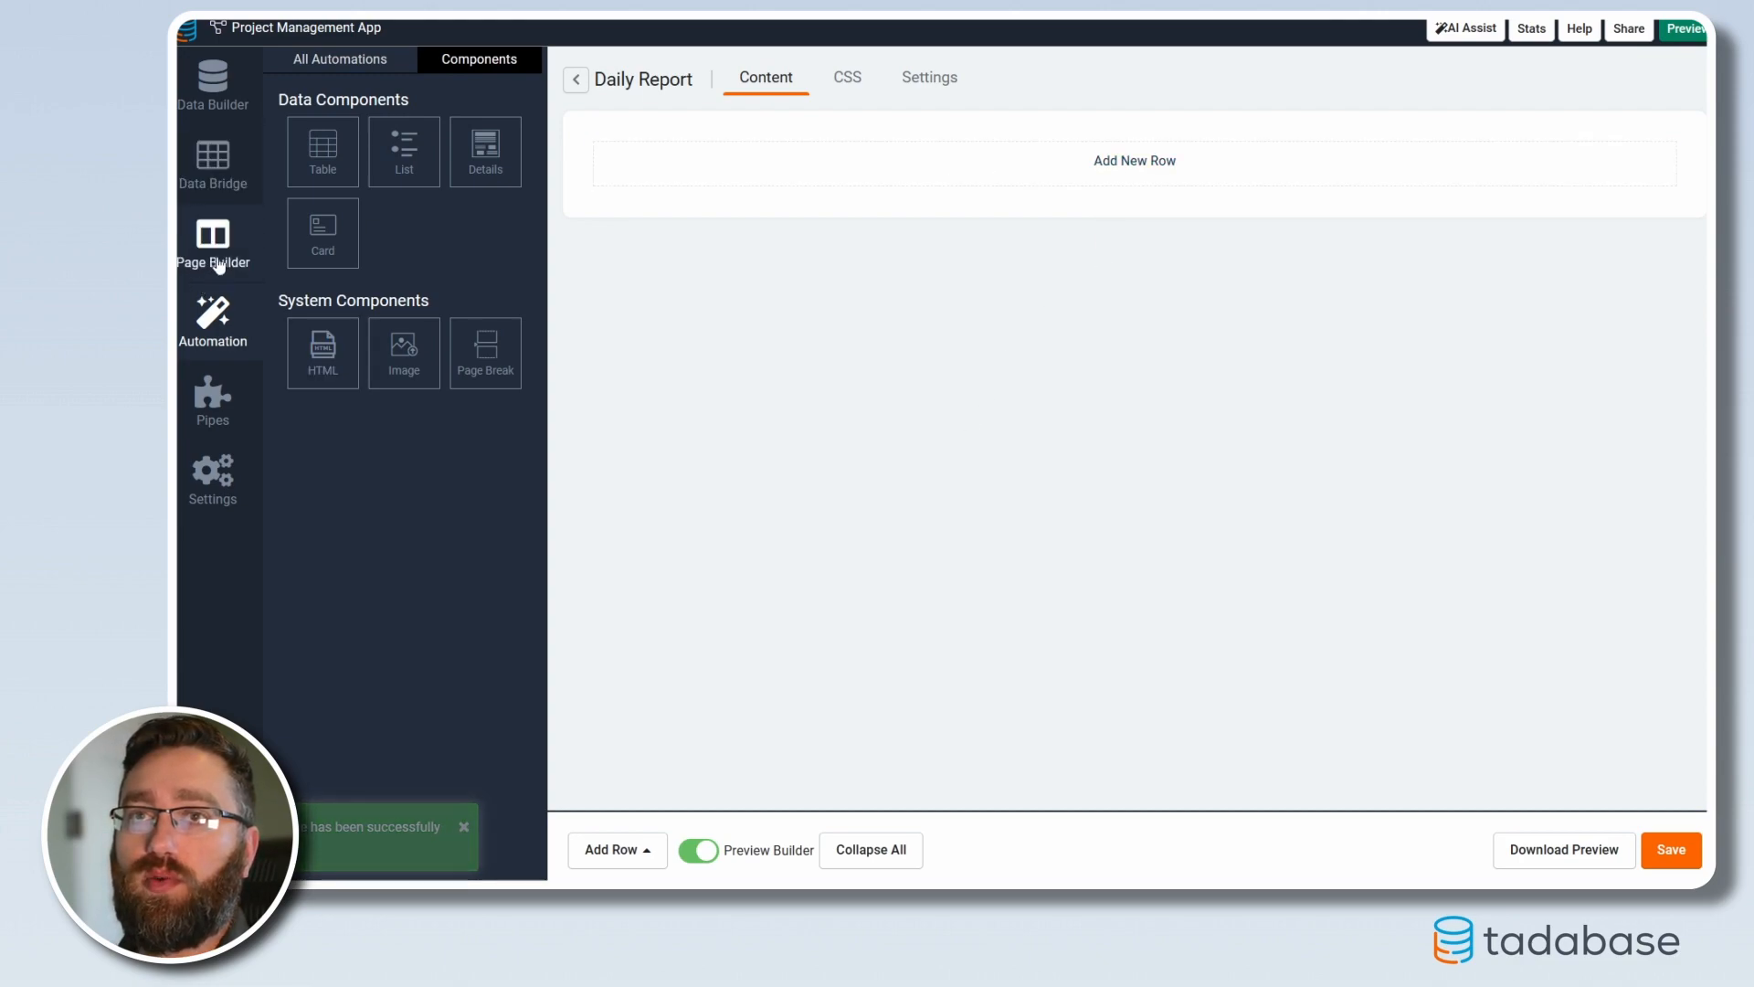
Add a row to the Daily Report page holding a Details component for the Projects table, and open it for customizing
left_click(1133, 178)
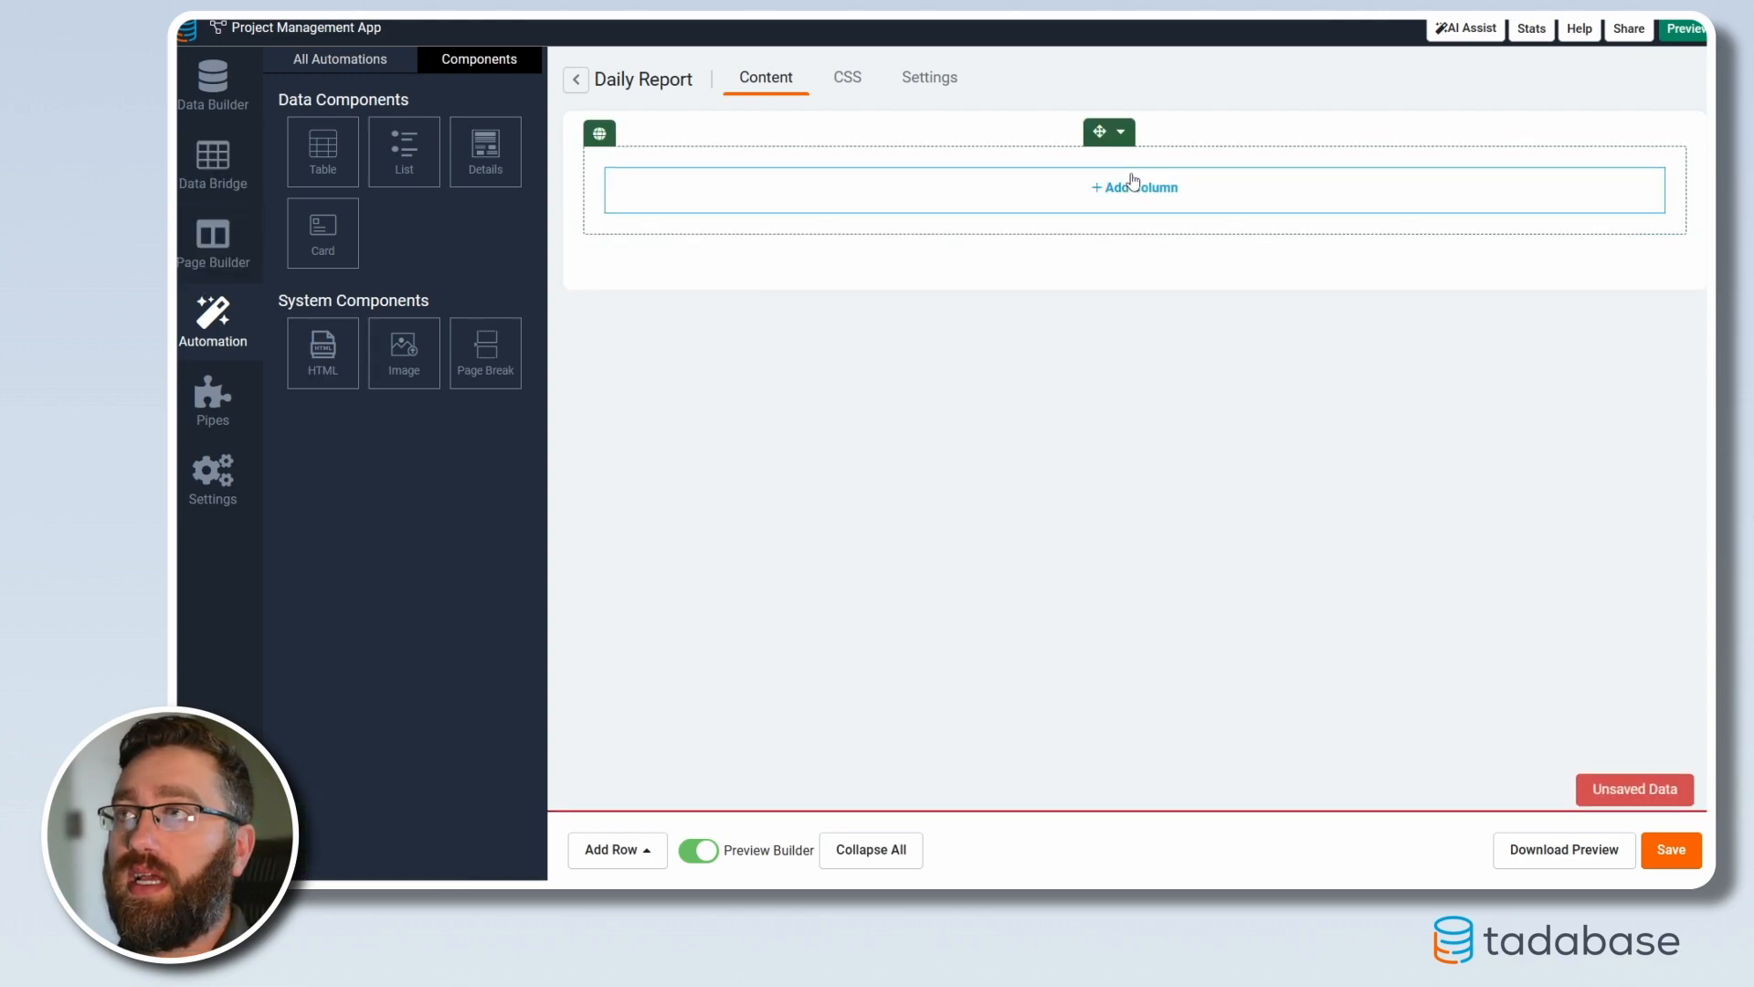
left_click(949, 227)
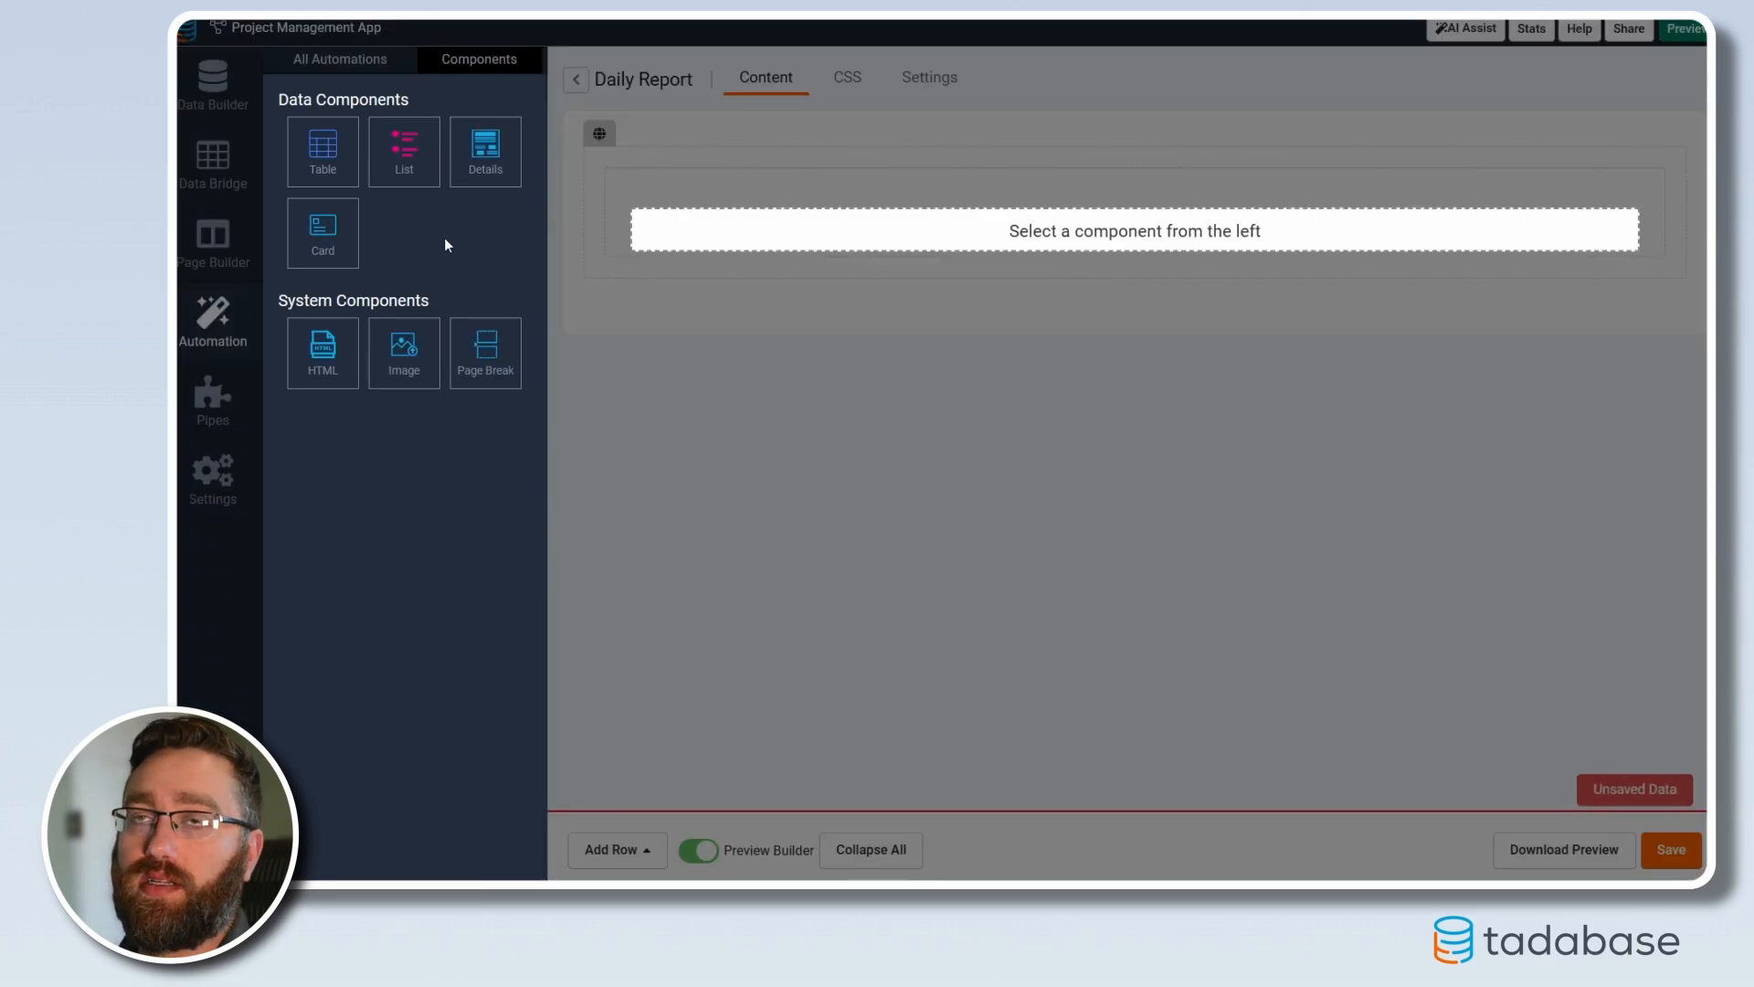
left_click(476, 159)
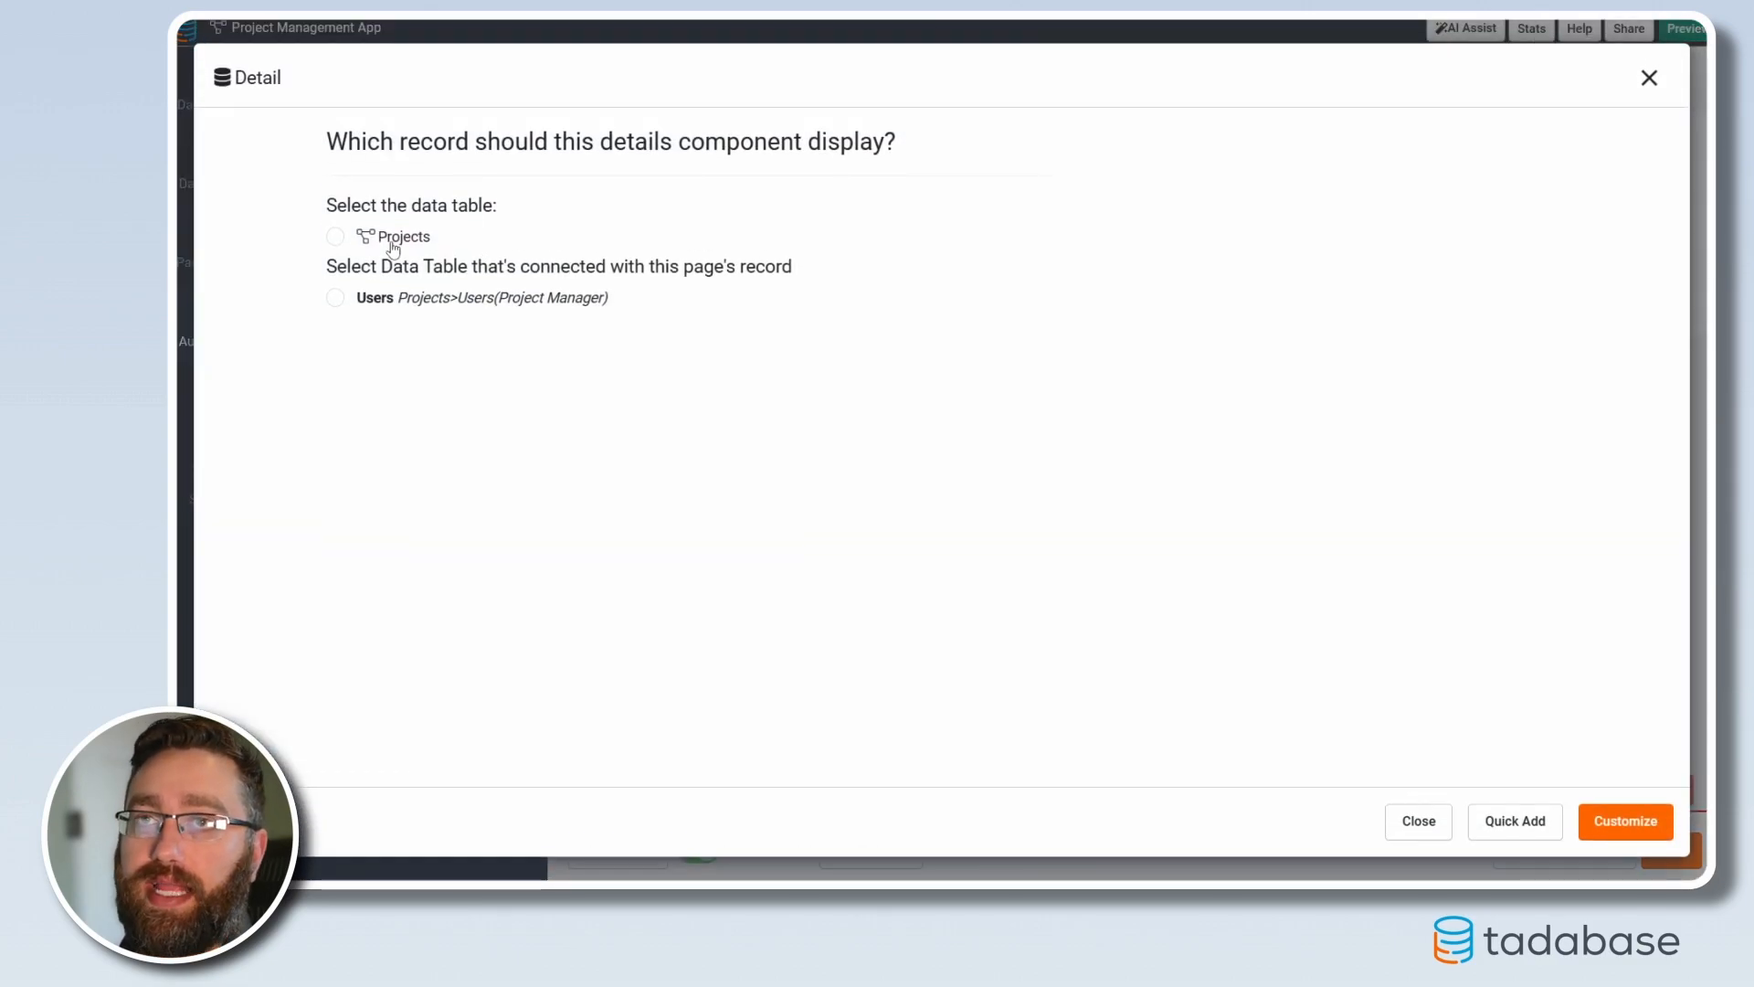
left_click(343, 241)
left_click(1620, 825)
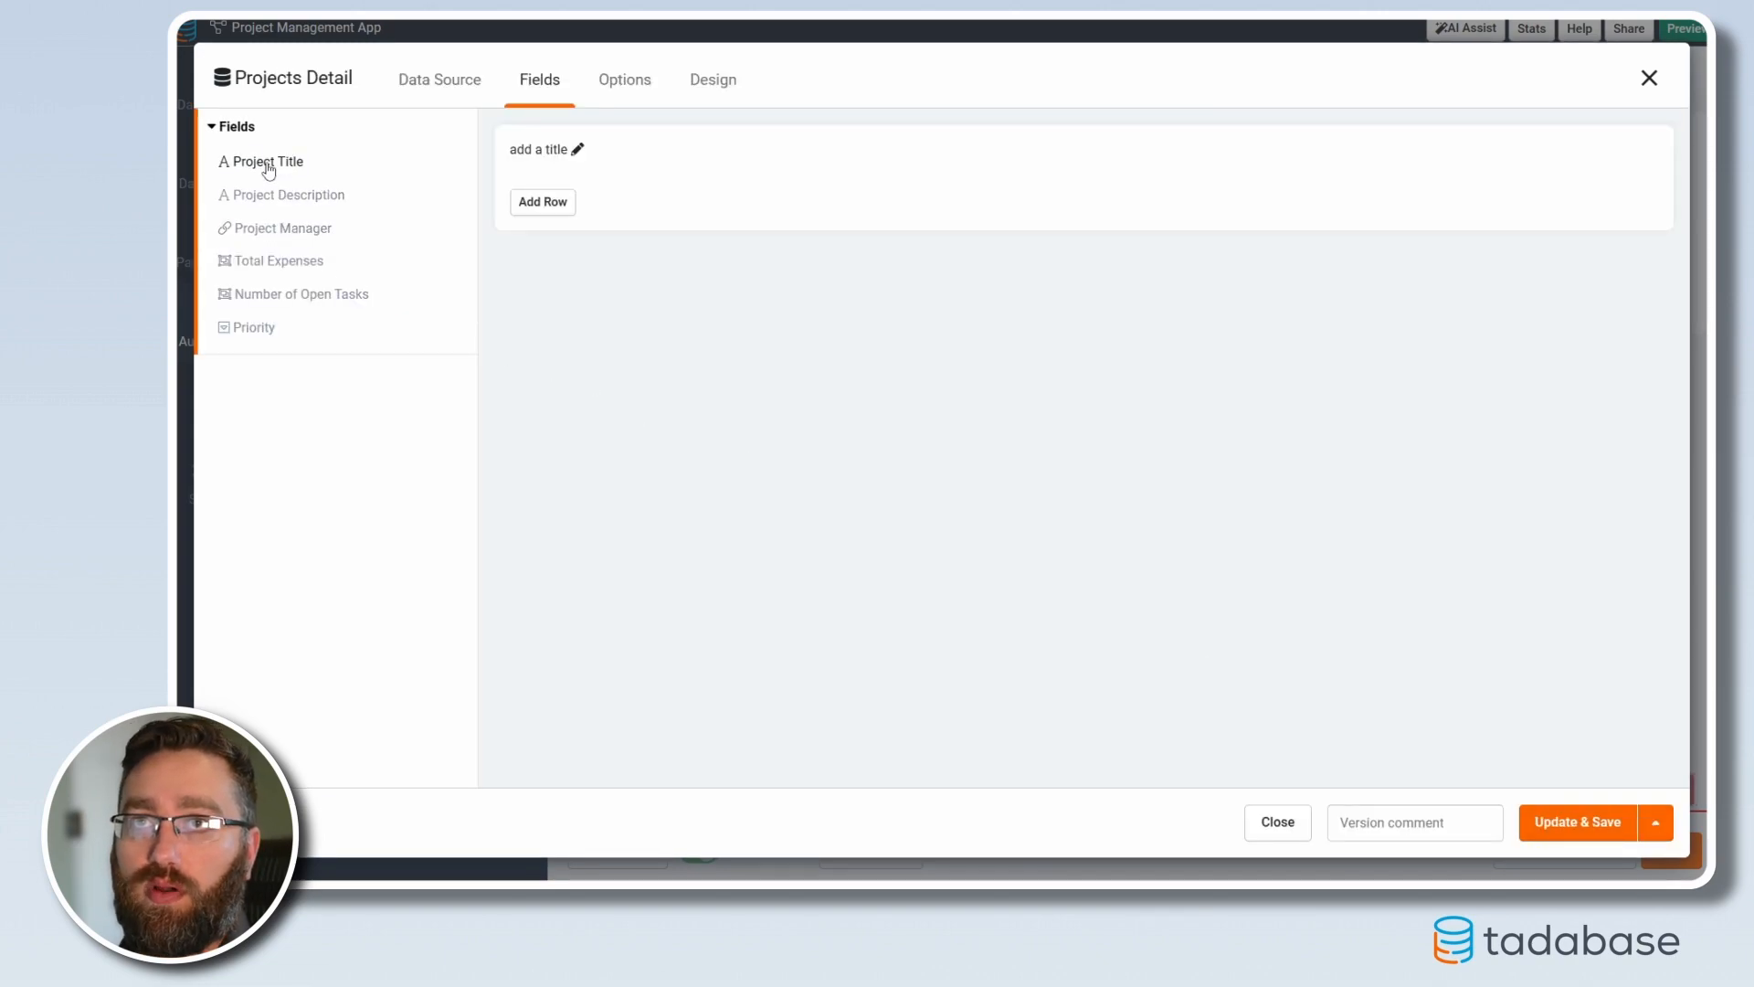
Add the Project Title, Project Description and Project Manager fields to the details component
left_click(266, 162)
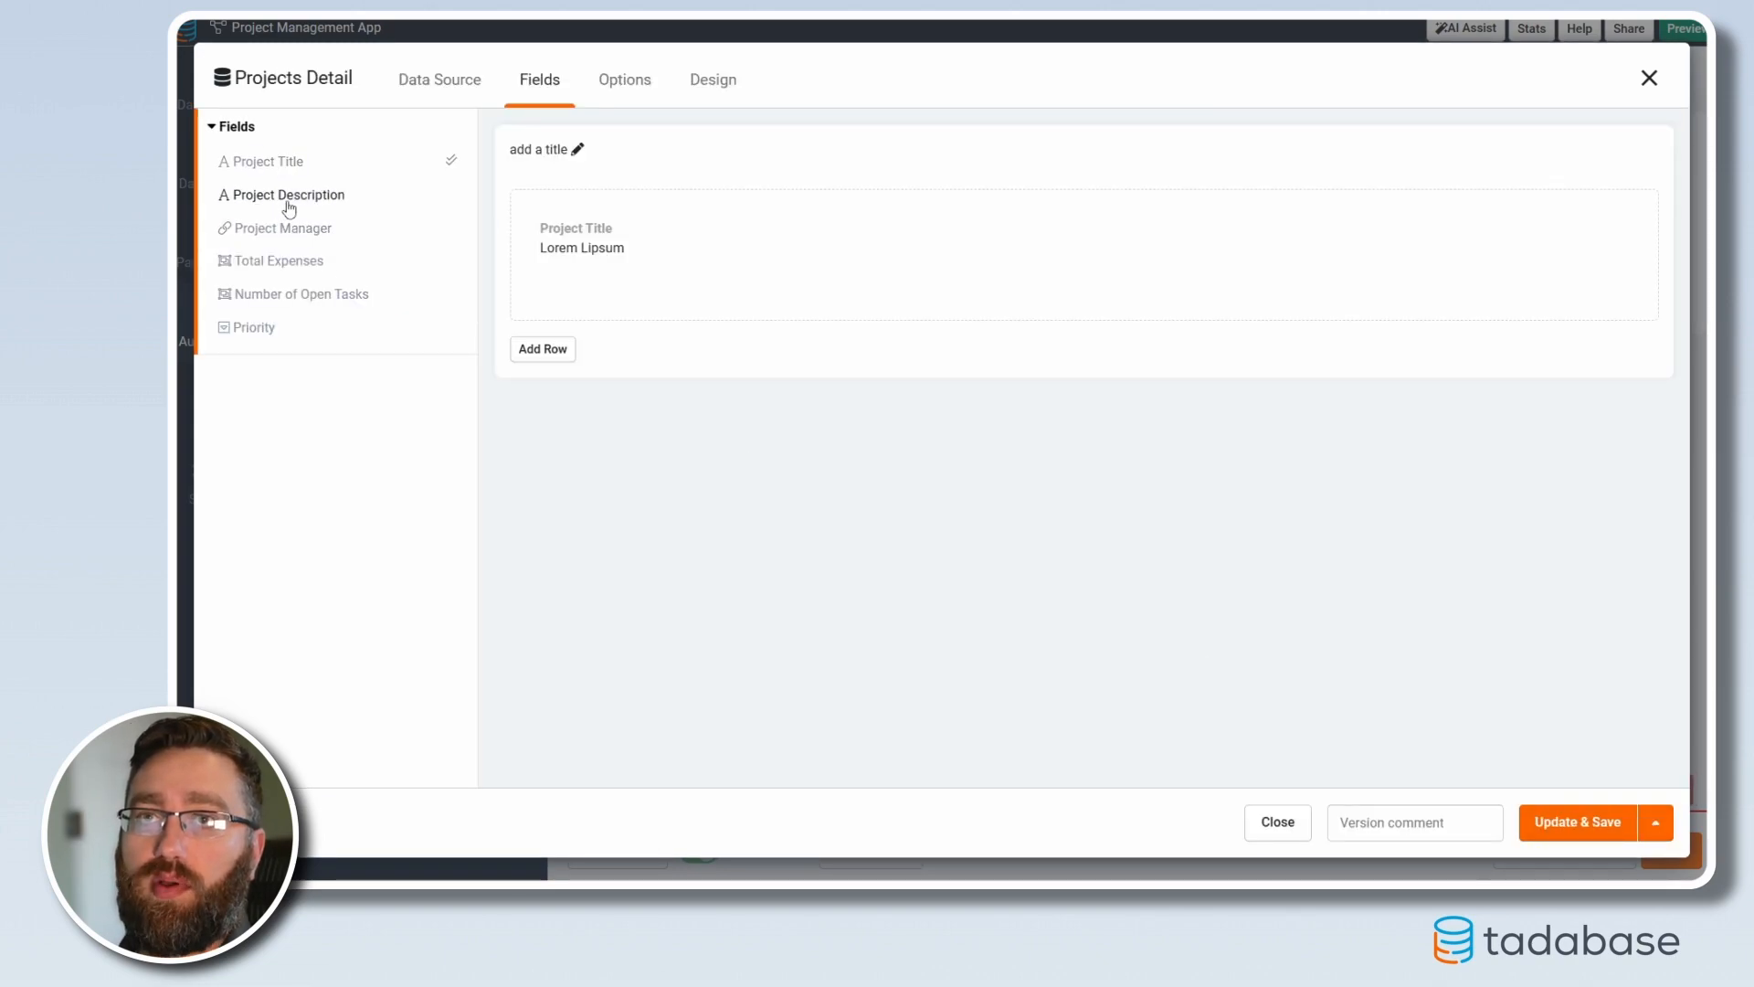
left_click(287, 206)
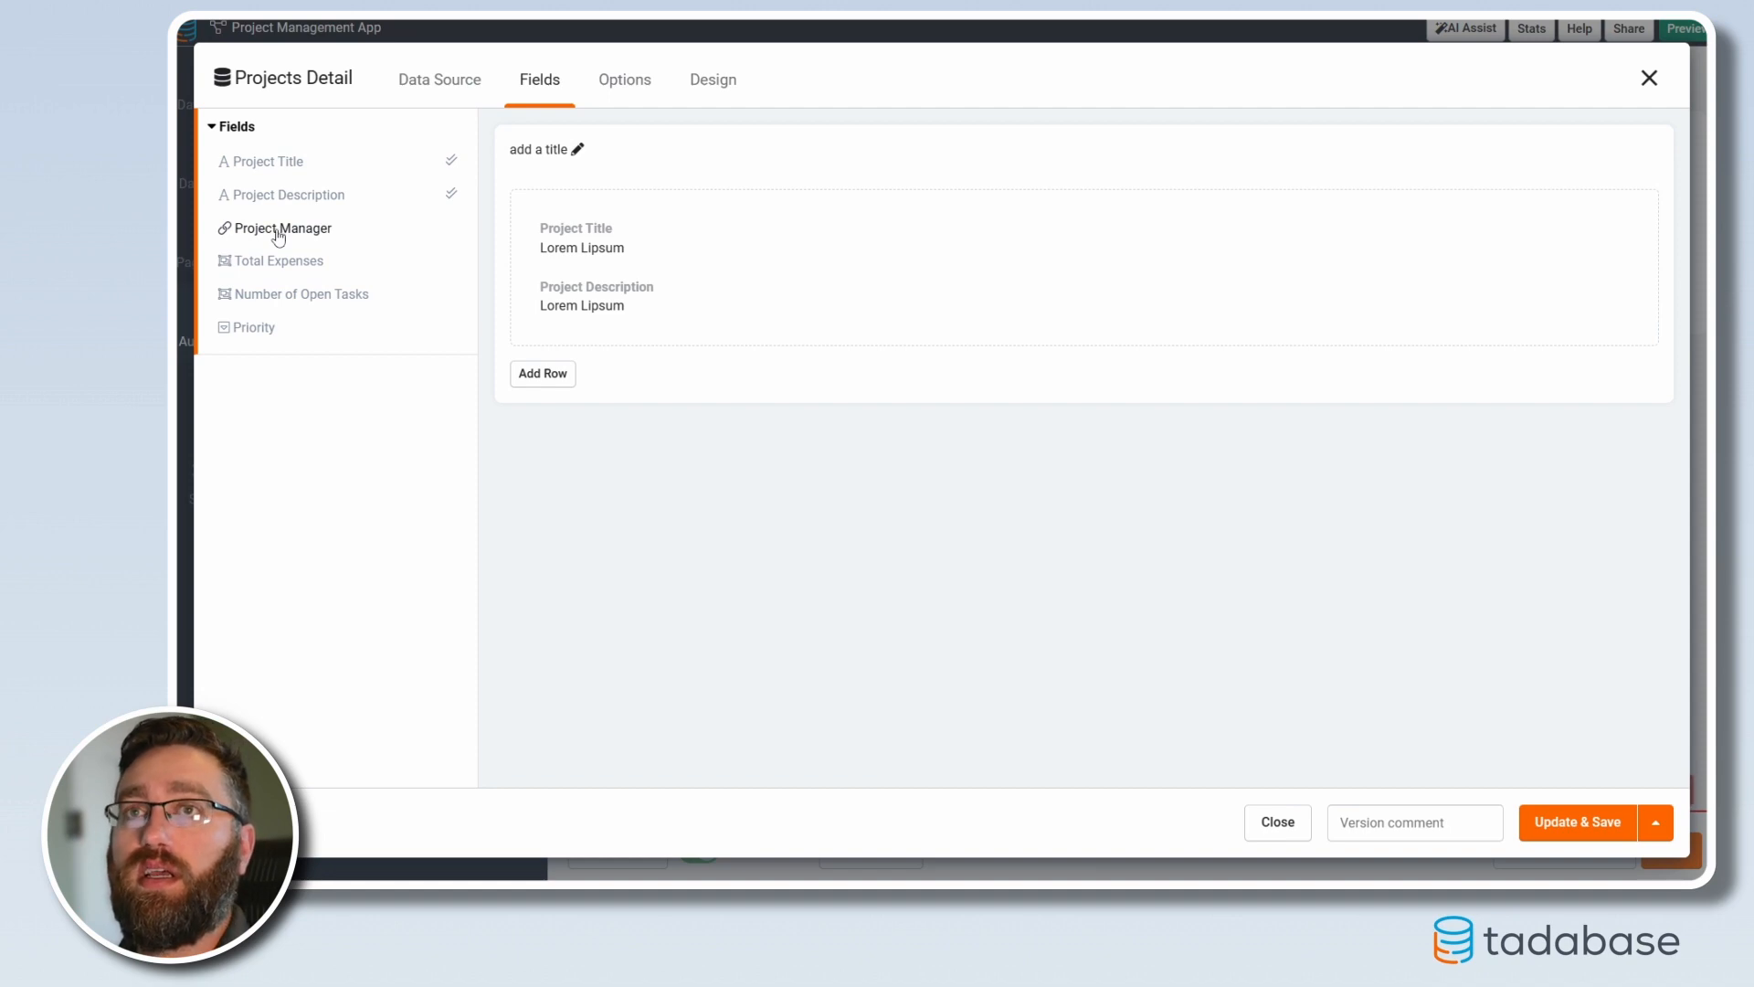
left_click(278, 234)
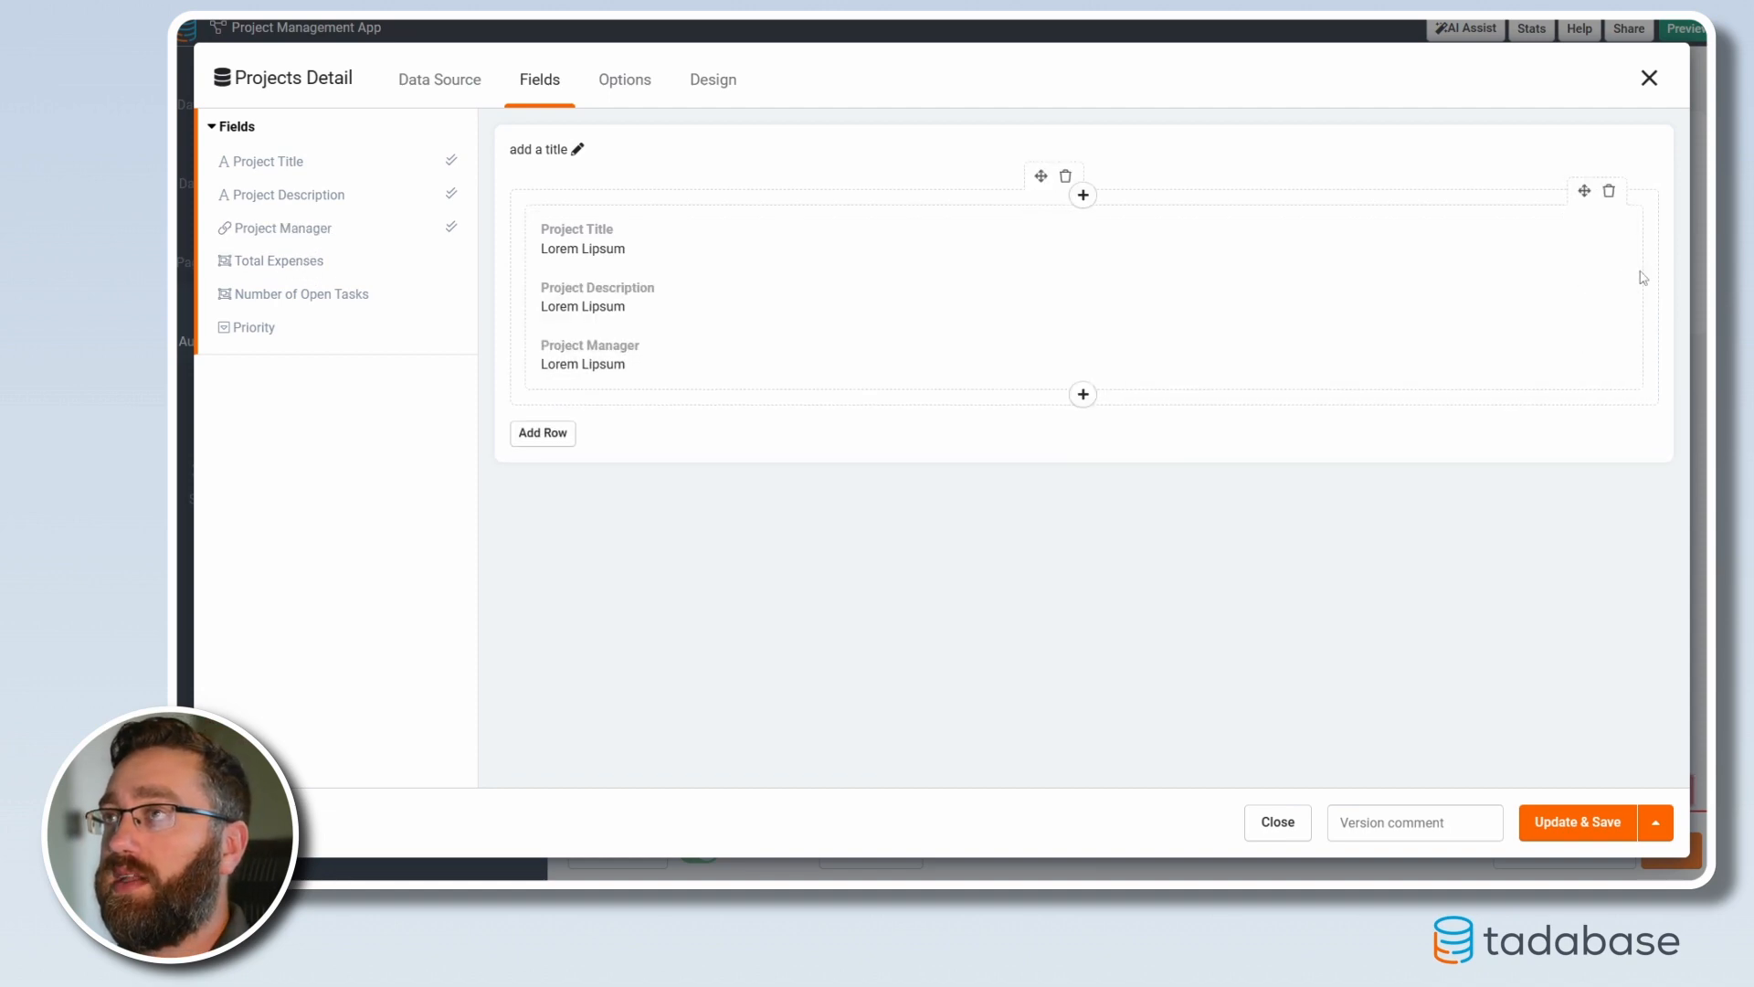
Add a second column beside the project fields containing Total Expenses, Number of Open Tasks and Priority, and save the component
left_click_drag(1642, 270, 1094, 265)
left_click(1083, 194)
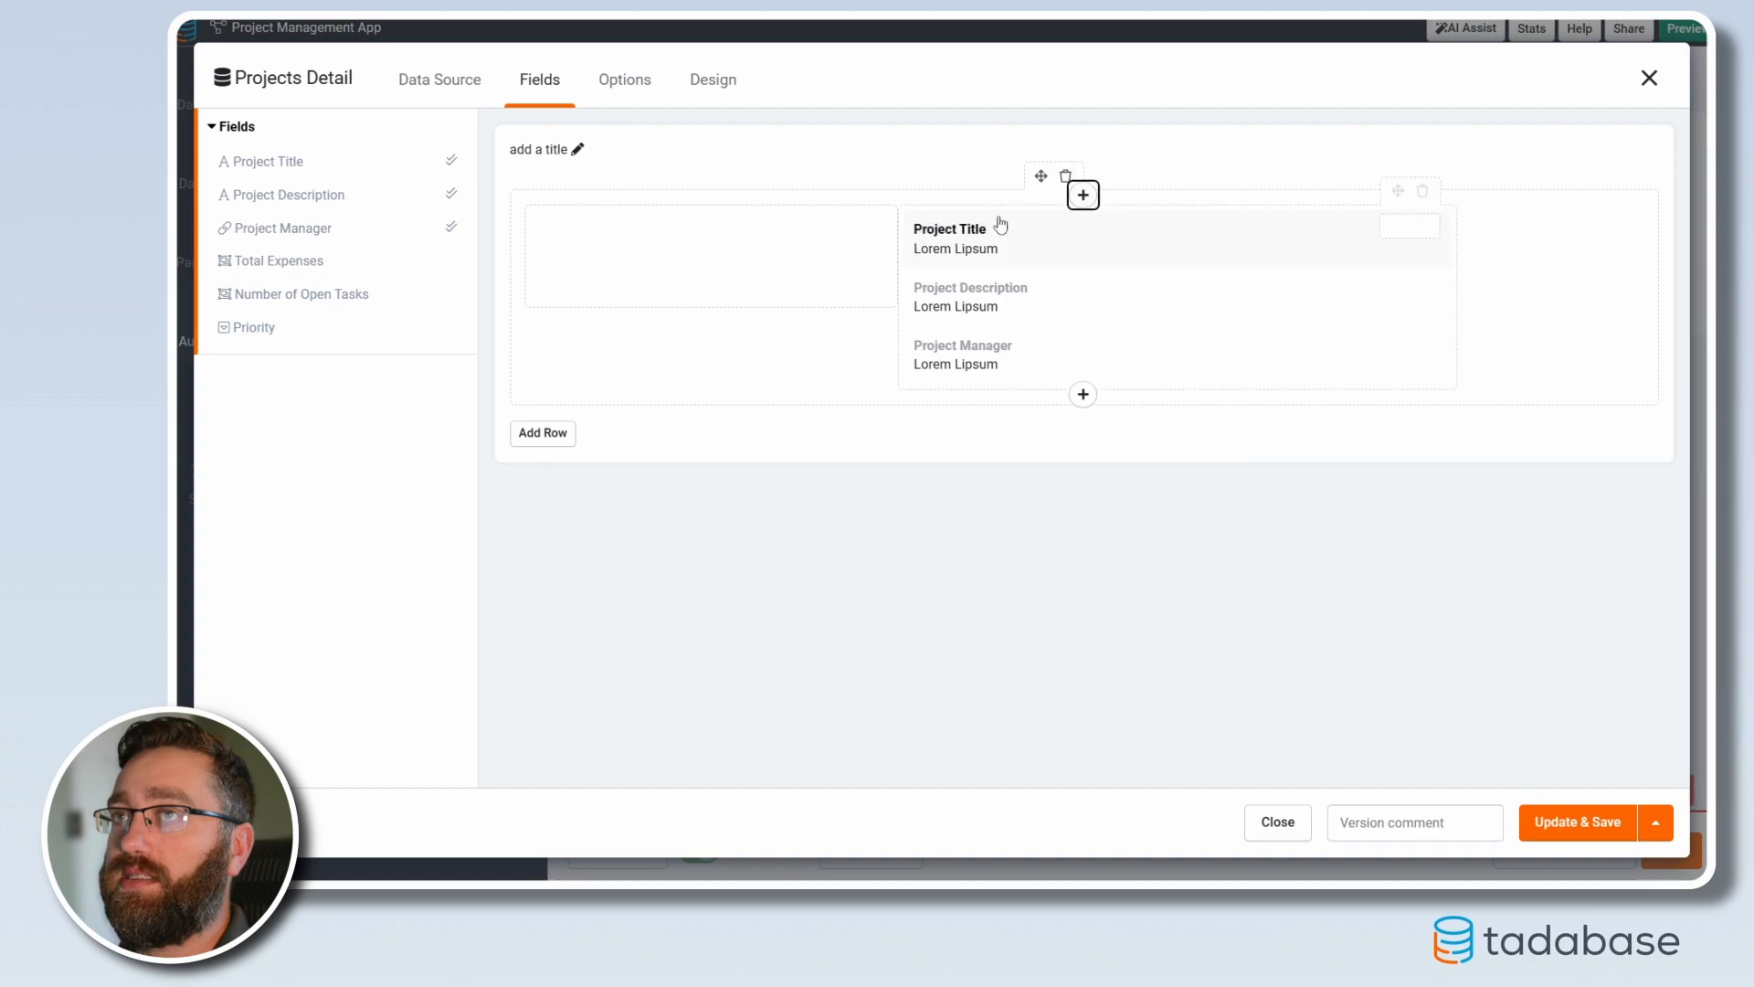
left_click_drag(838, 190, 1623, 253)
left_click_drag(298, 265, 1179, 274)
left_click_drag(256, 327, 1334, 354)
left_click(1558, 822)
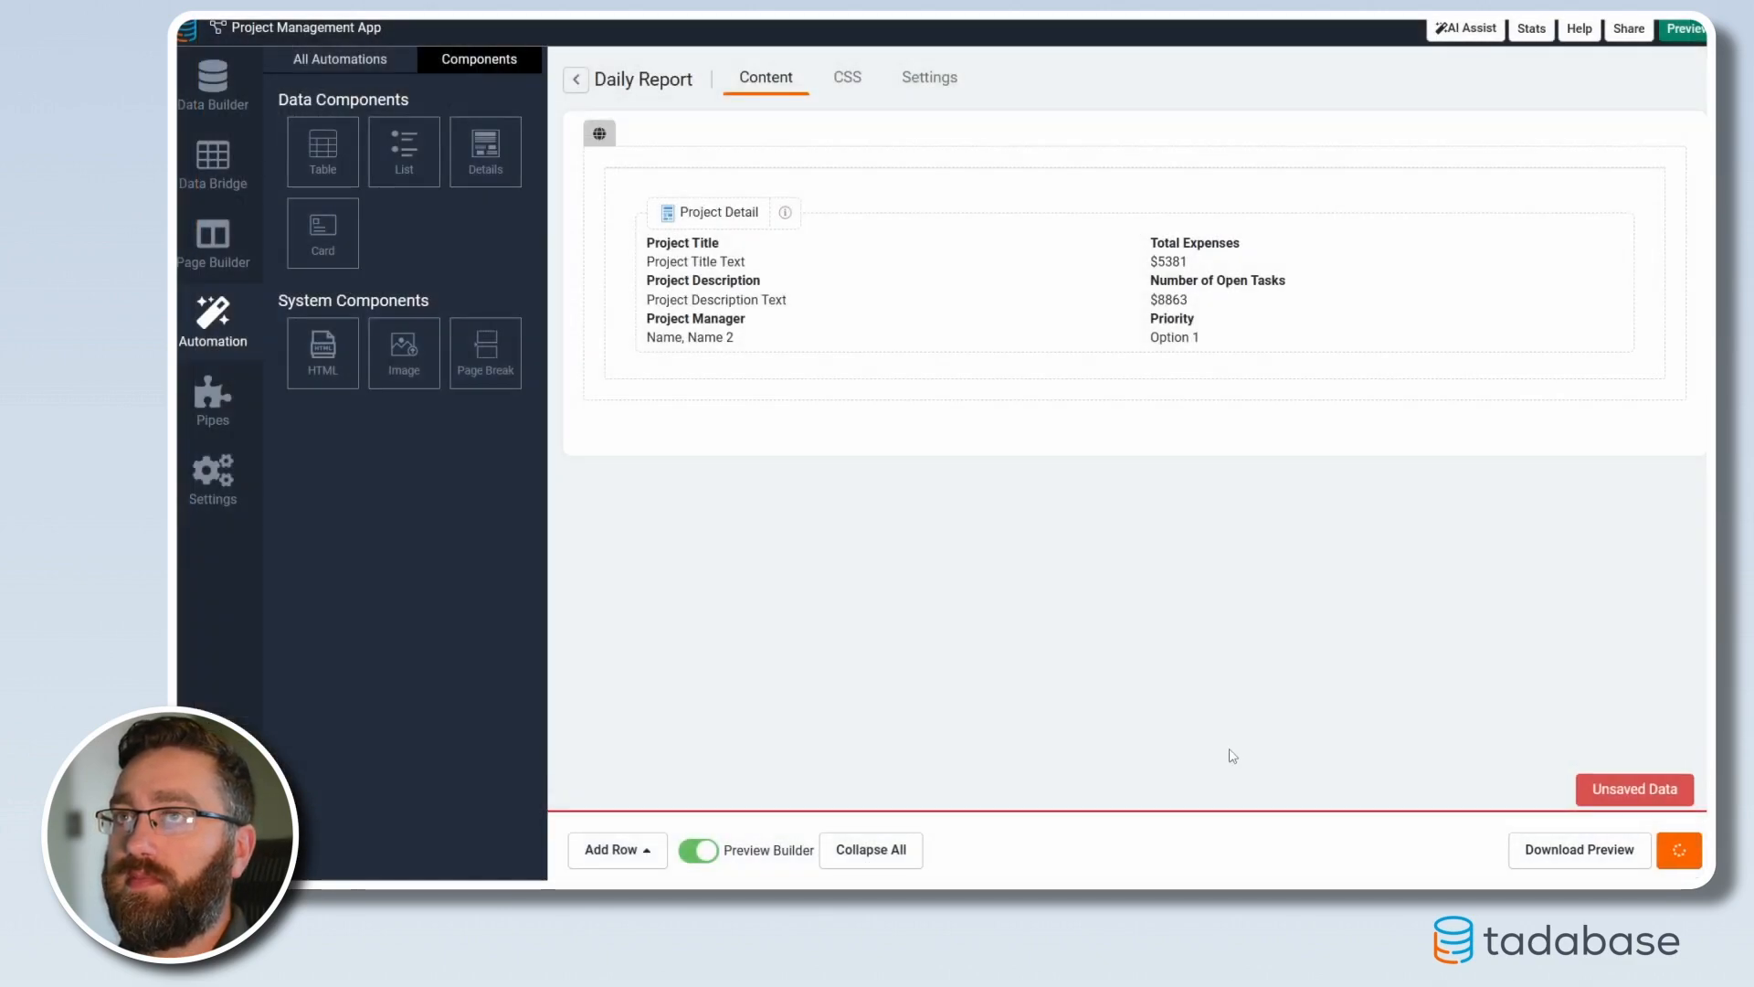
Add a row below the project details with a Table component showing Tasks connected through their Project field, and customize it
left_click(614, 850)
left_click(607, 623)
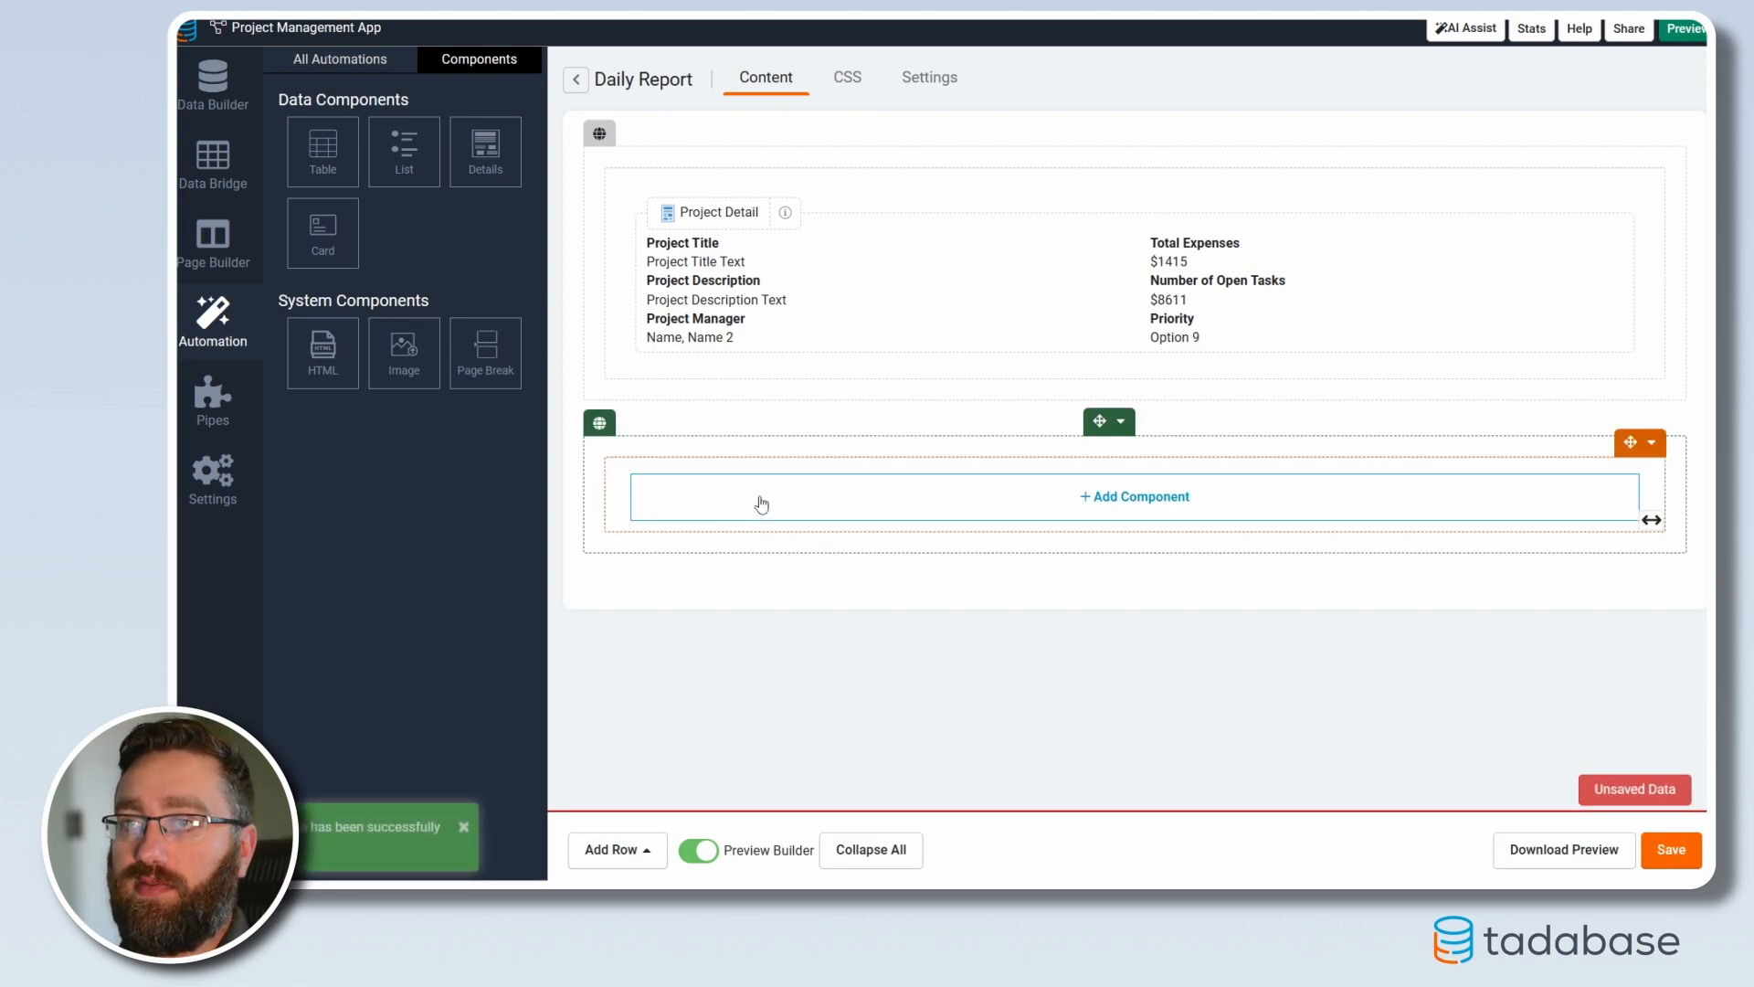
left_click(763, 502)
left_click(326, 175)
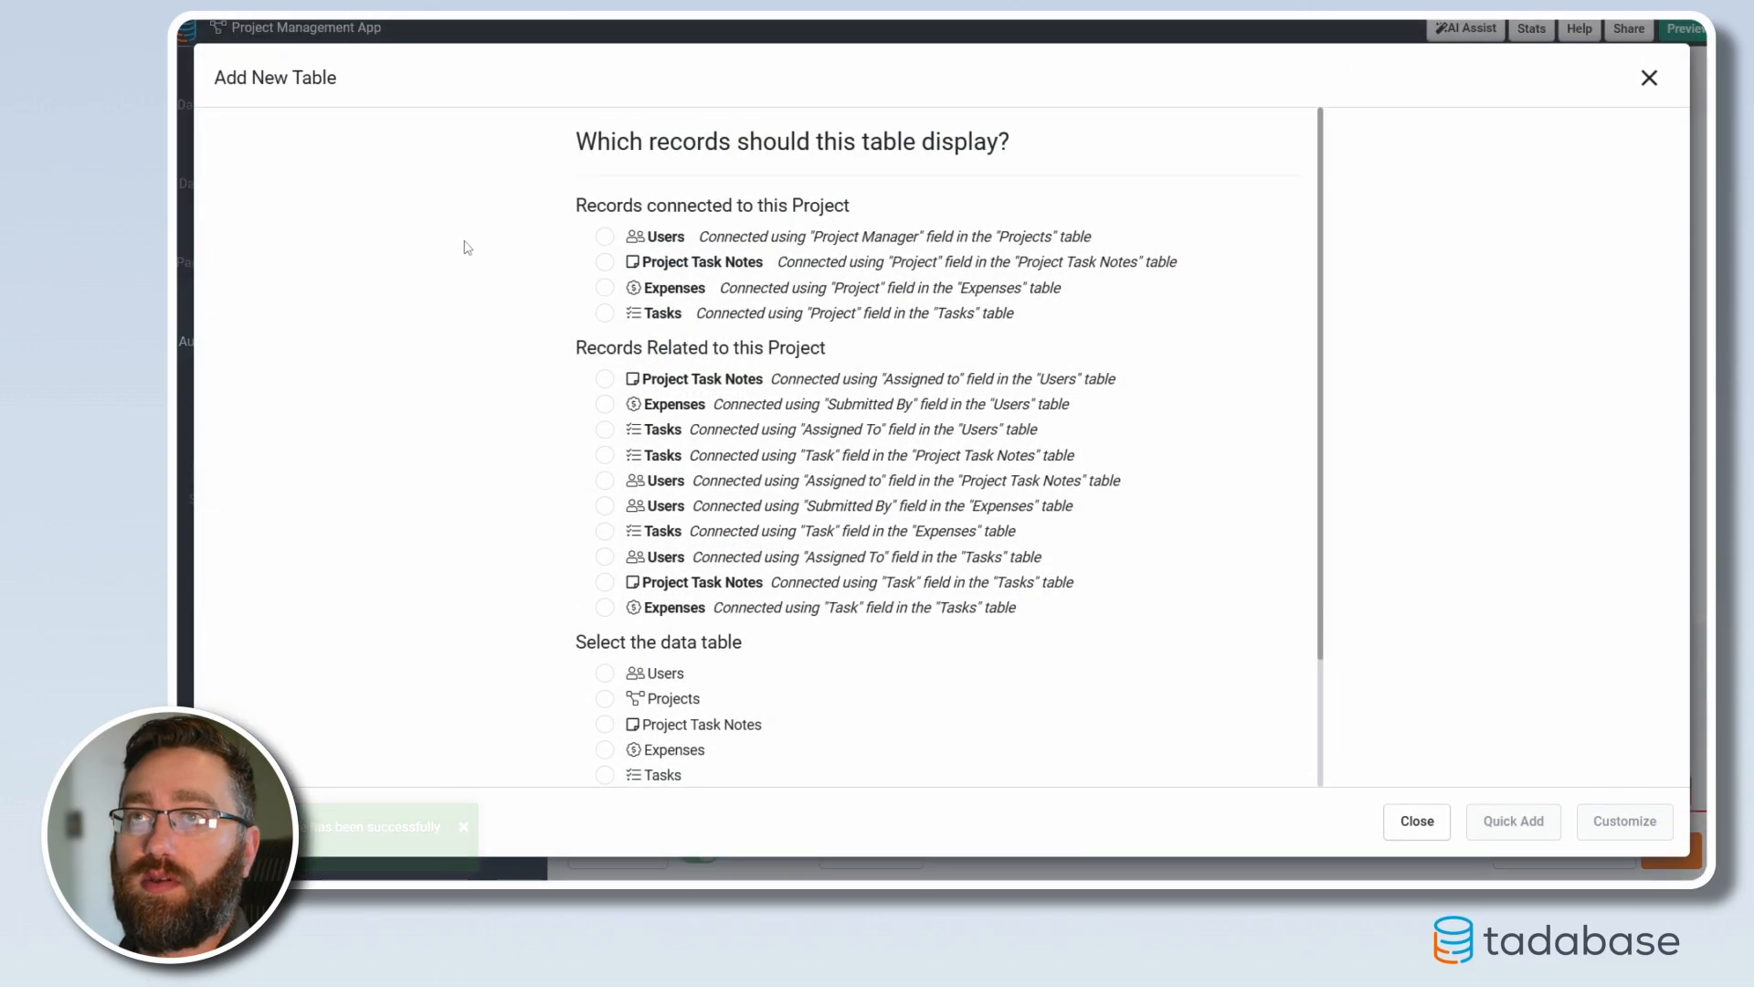
left_click(605, 313)
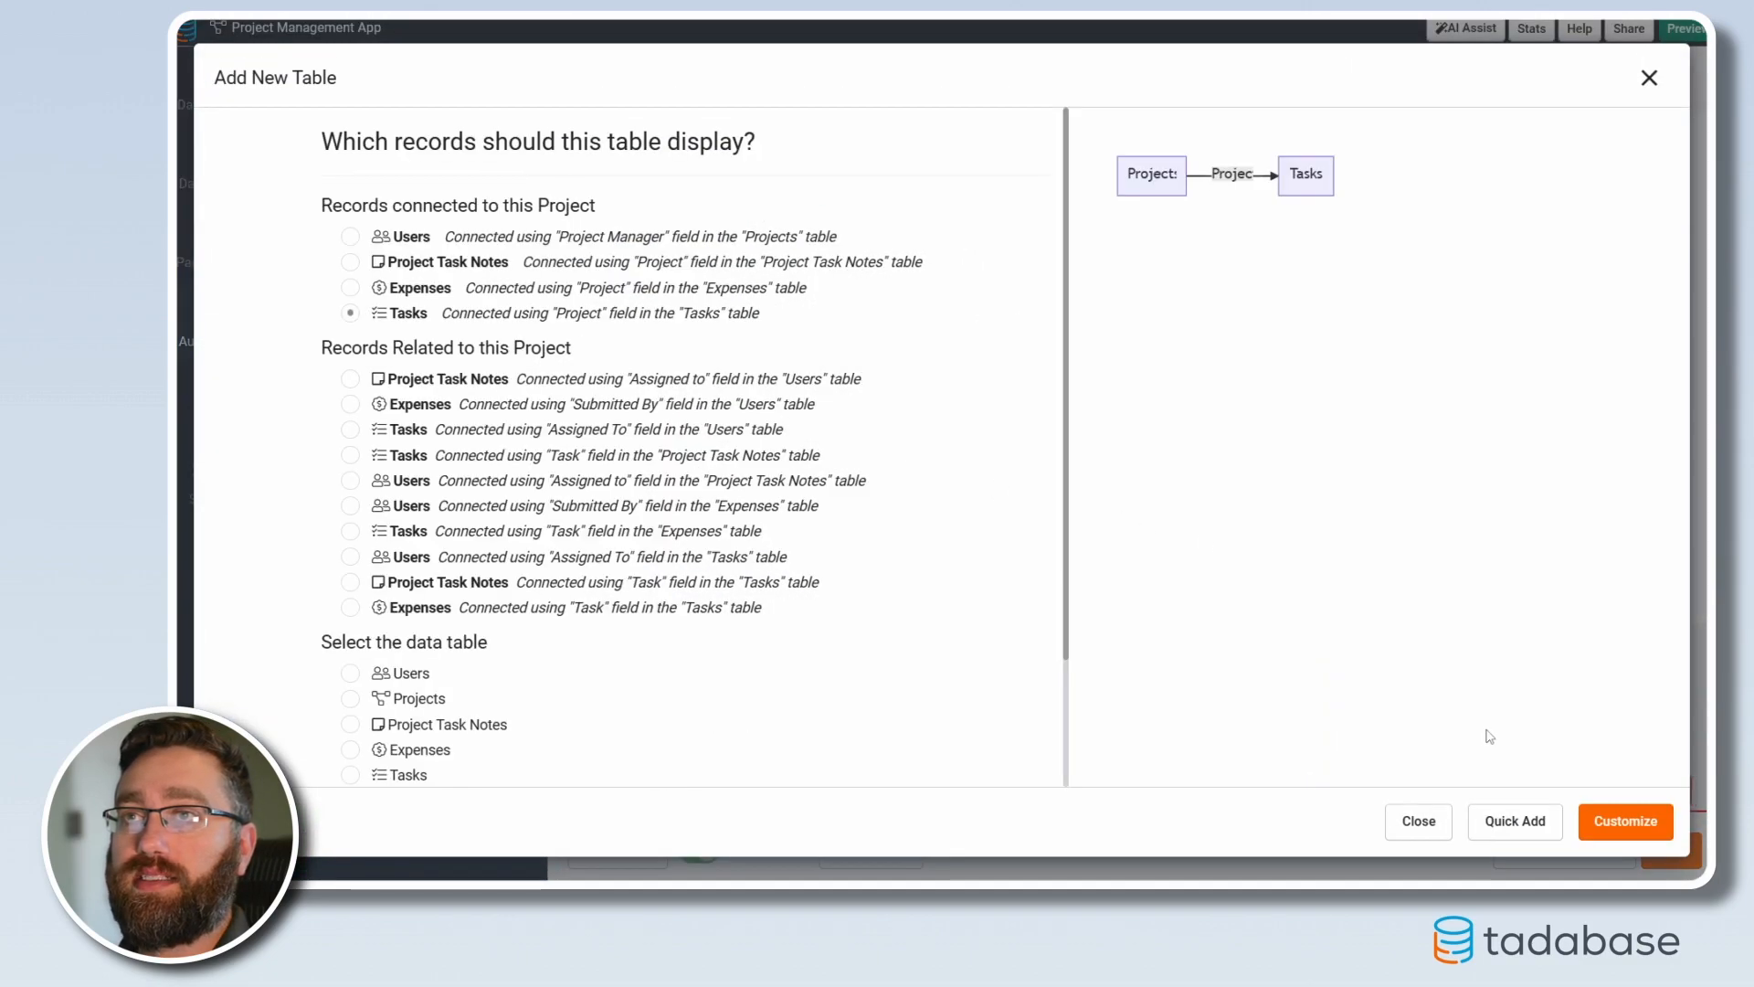
left_click(1624, 821)
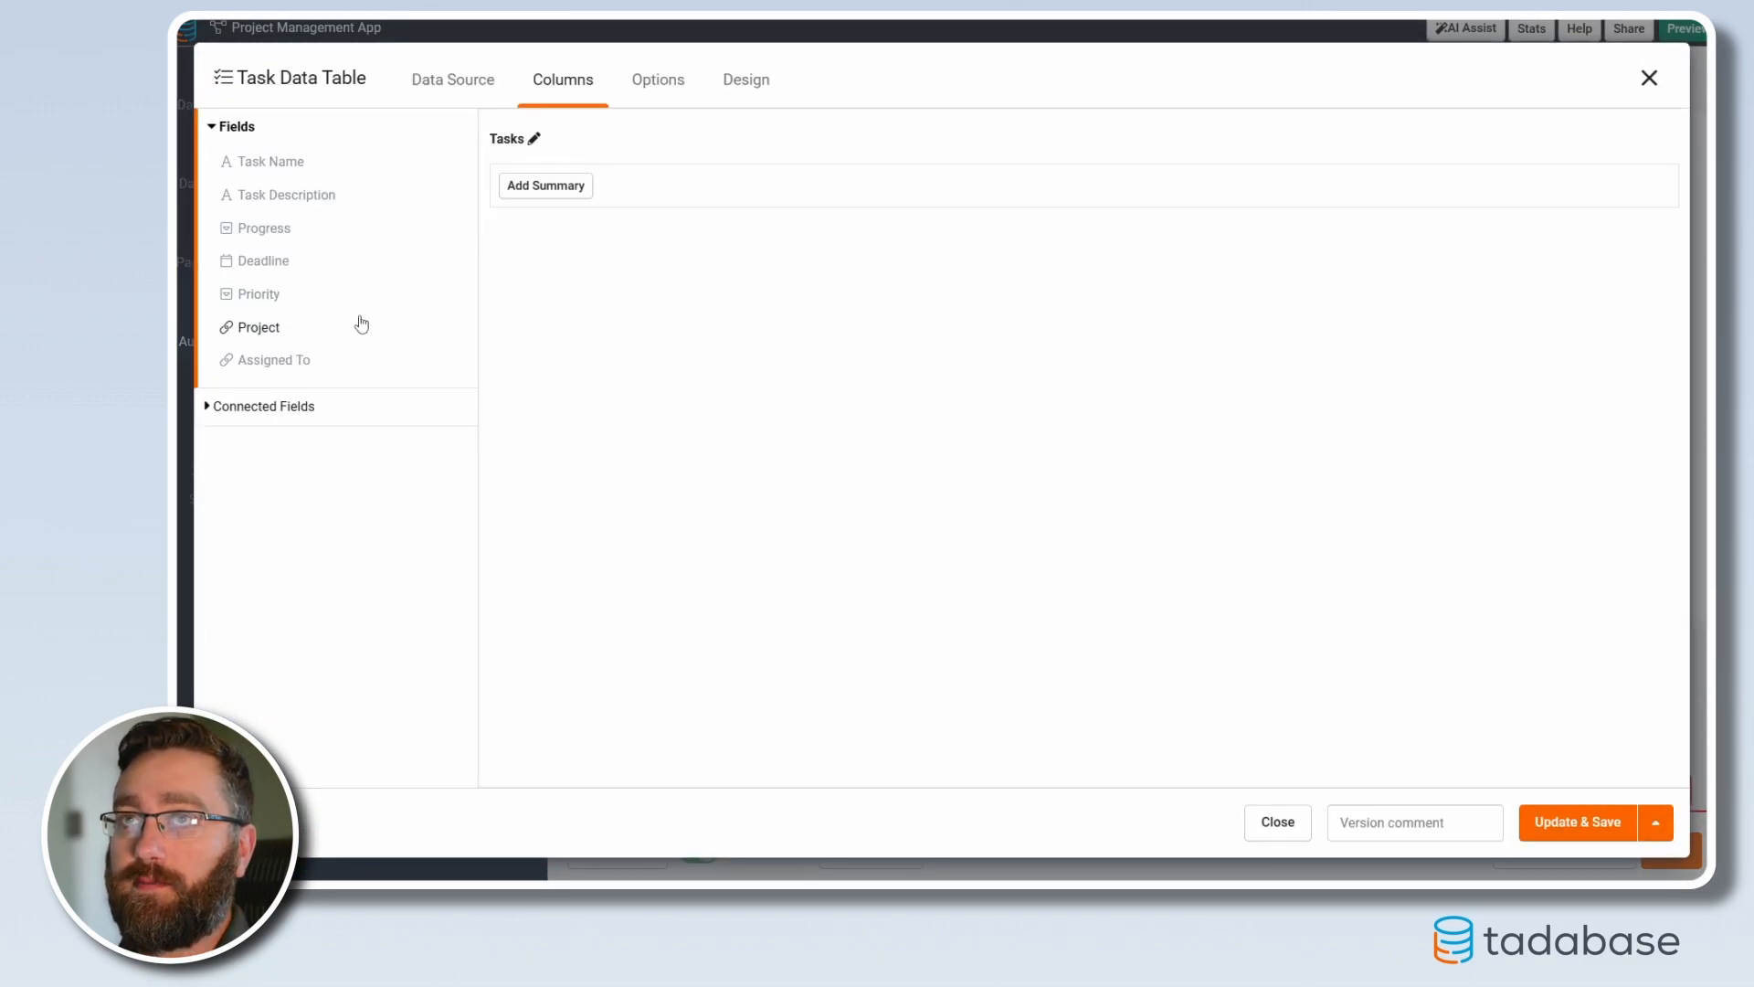
Add the columns Task Name, Task Description, Progress, Priority, Deadline and Assigned To to the tasks table
left_click(262, 165)
left_click(265, 195)
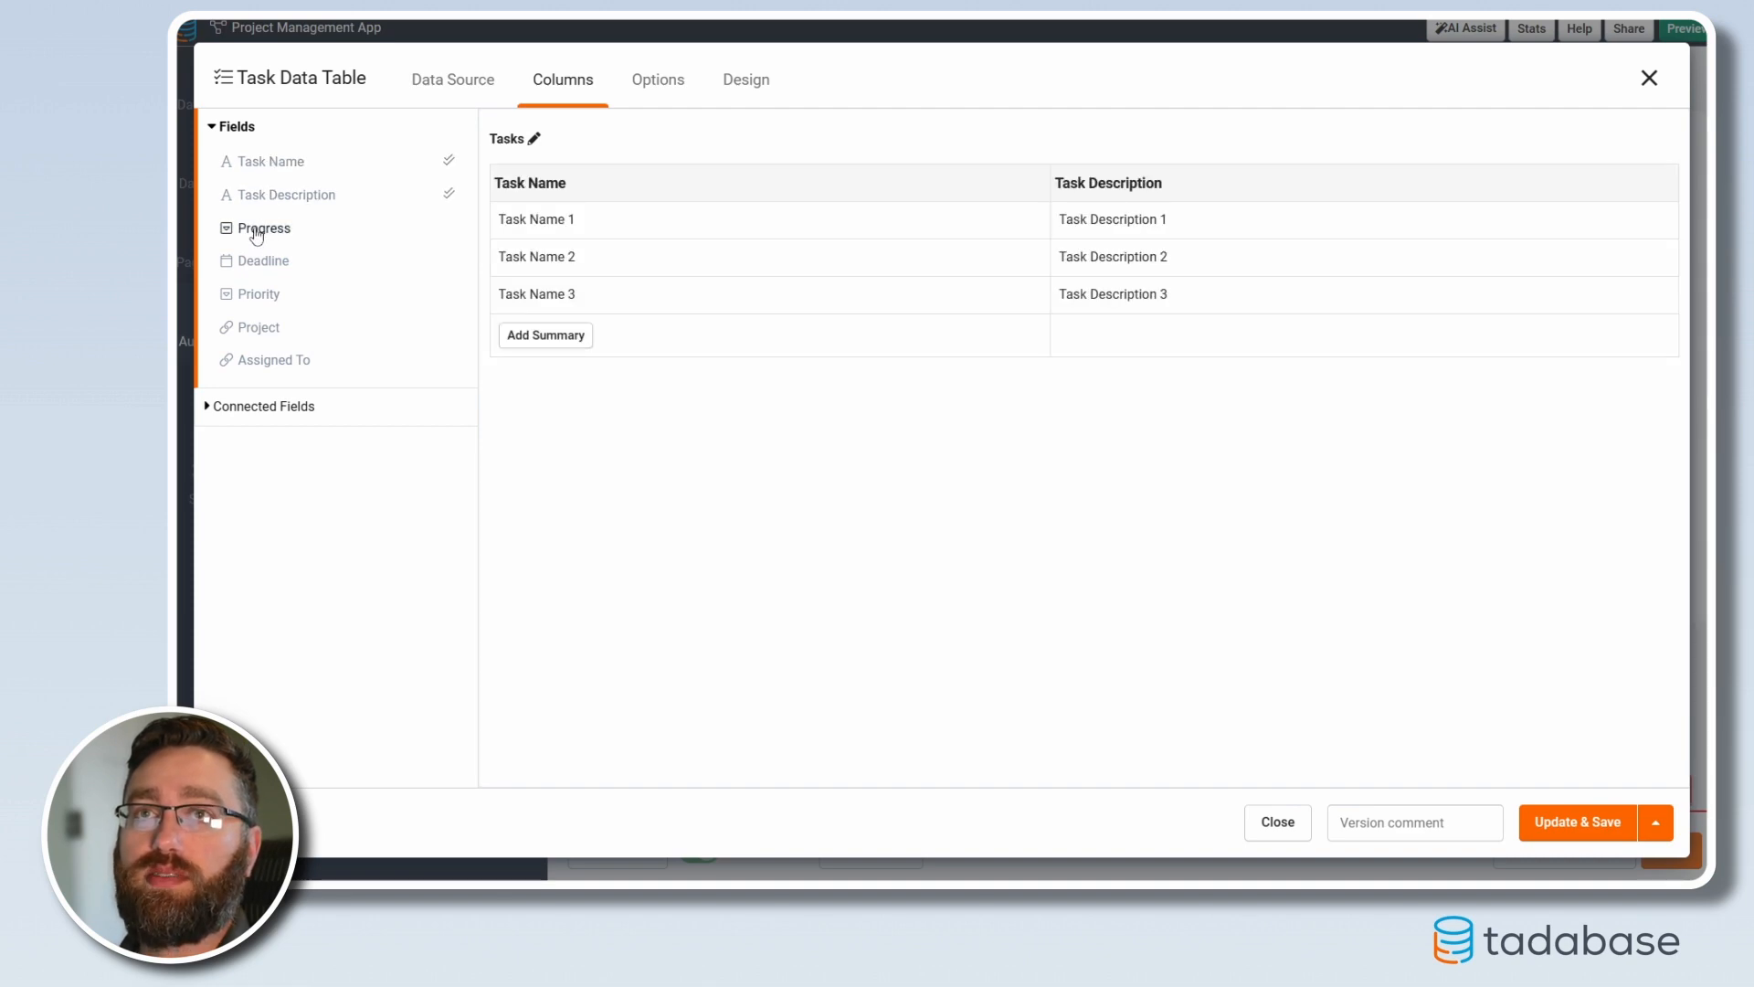
left_click(259, 230)
left_click(260, 294)
left_click(261, 262)
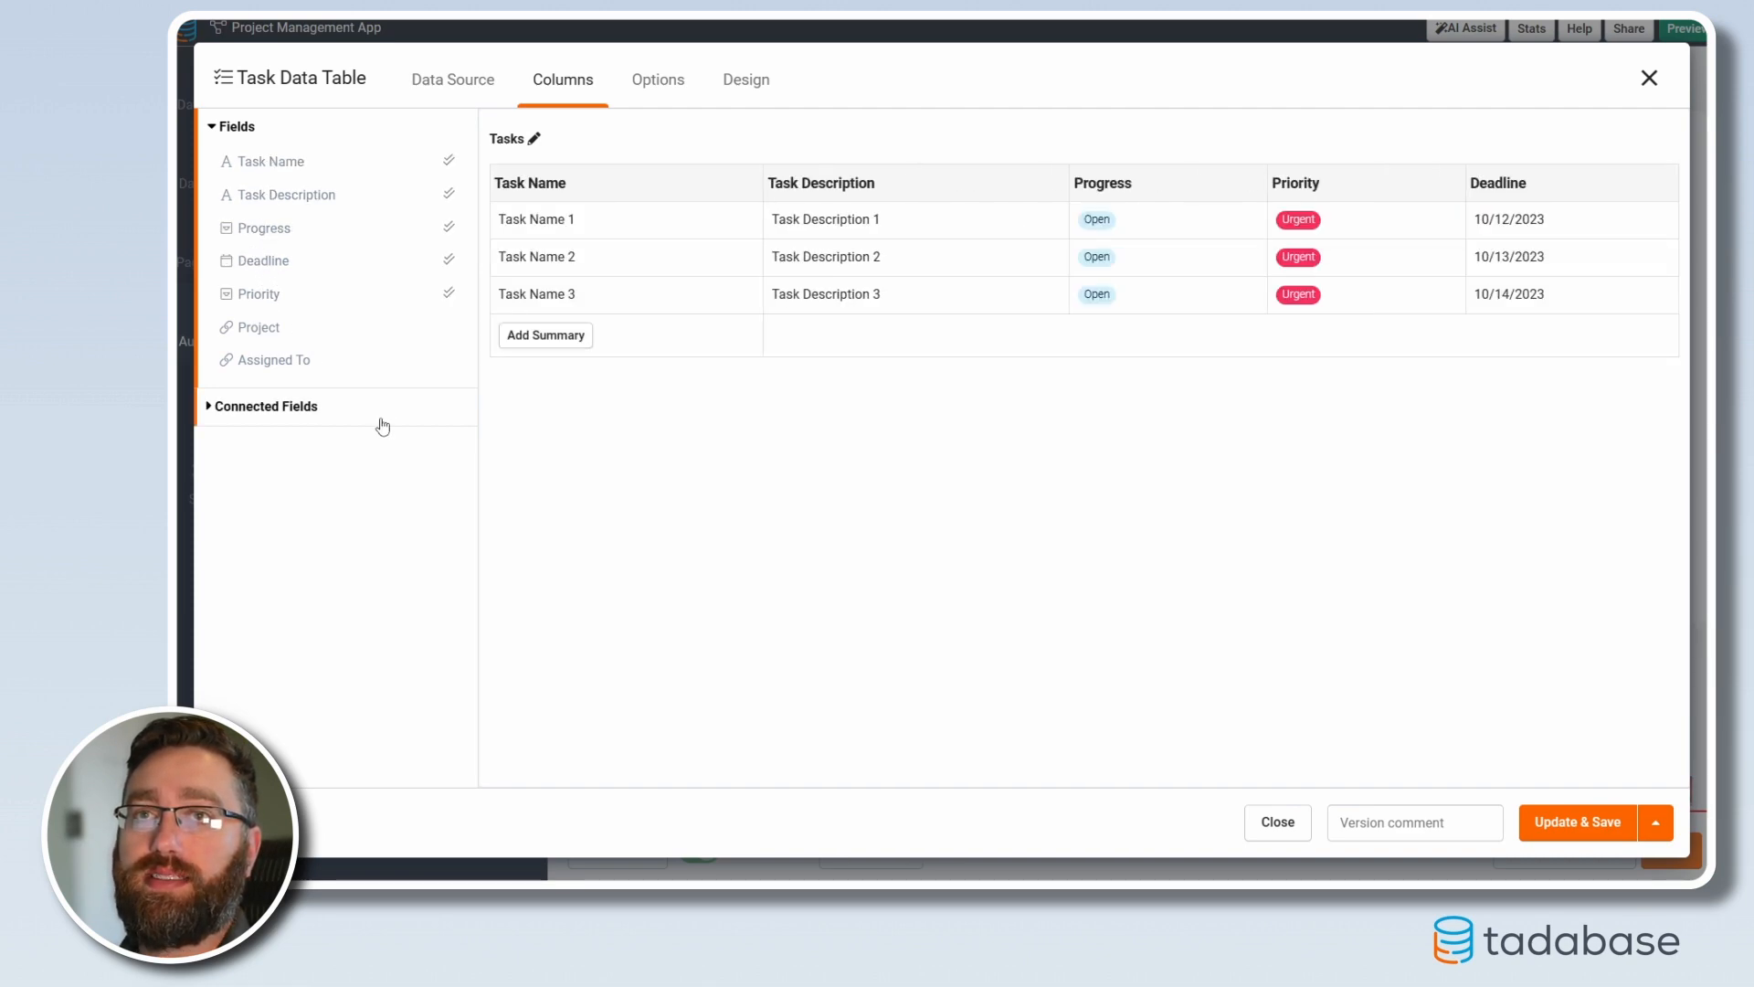
left_click(262, 362)
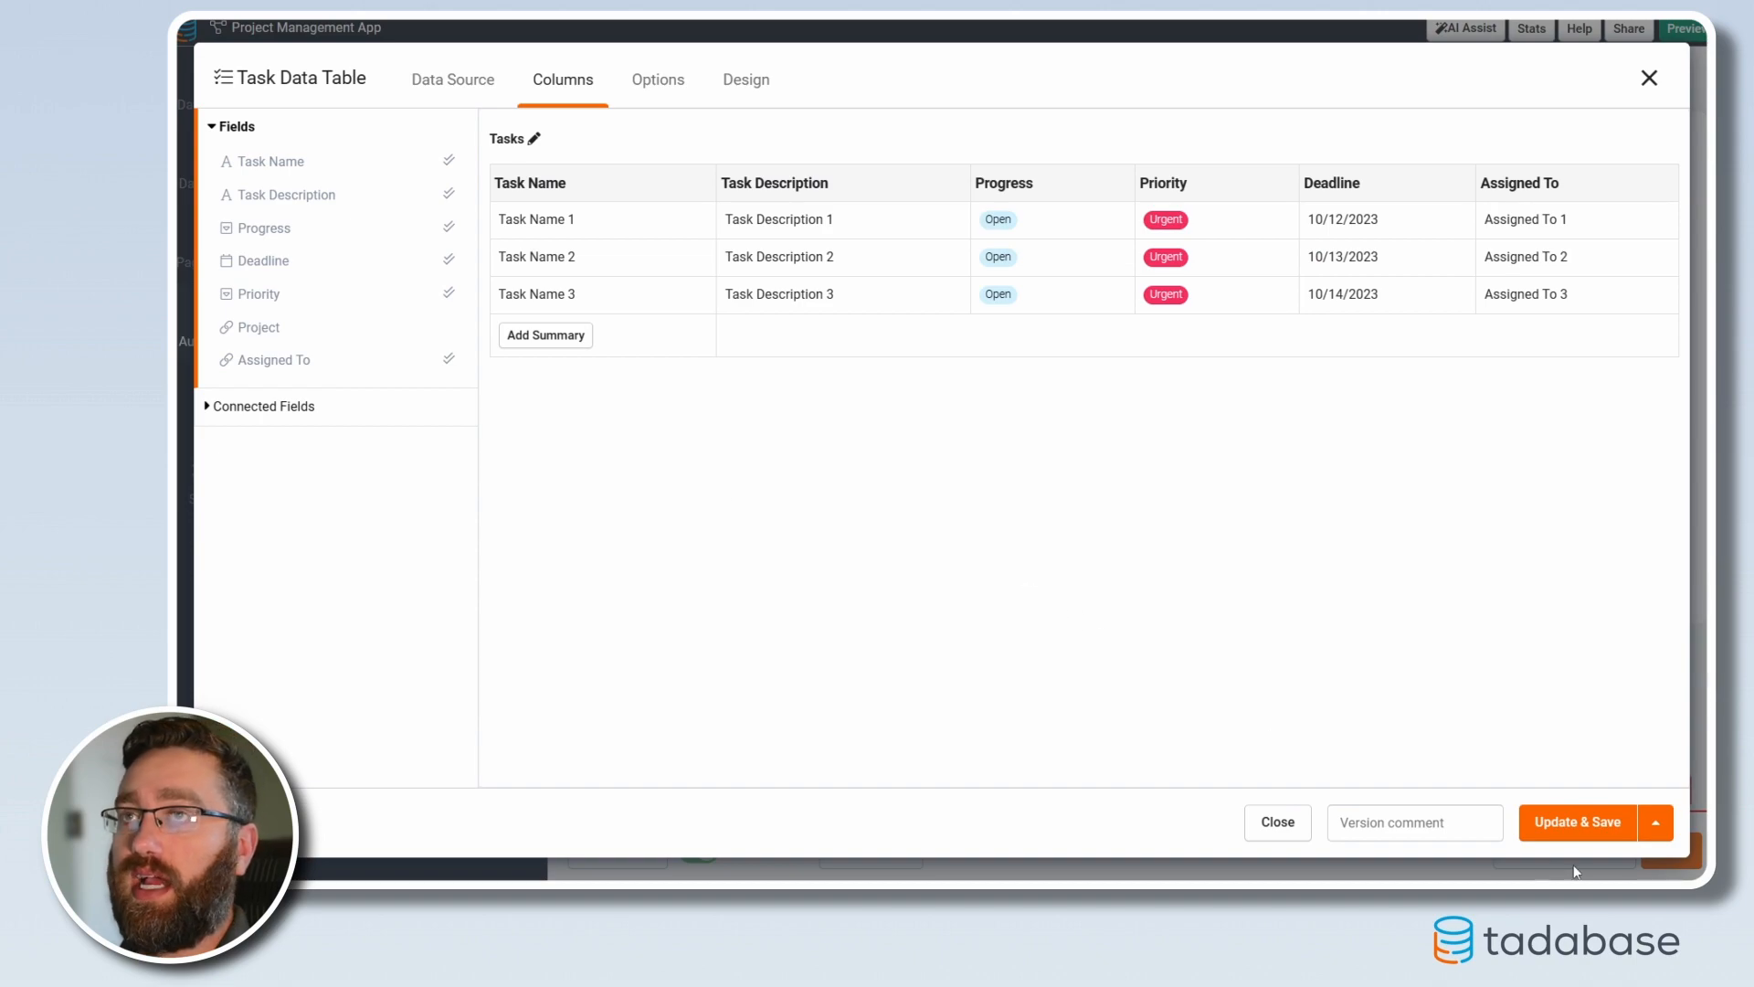
Filter the tasks table to records whose Progress is not Done, and save the component
left_click(425, 79)
left_click(224, 164)
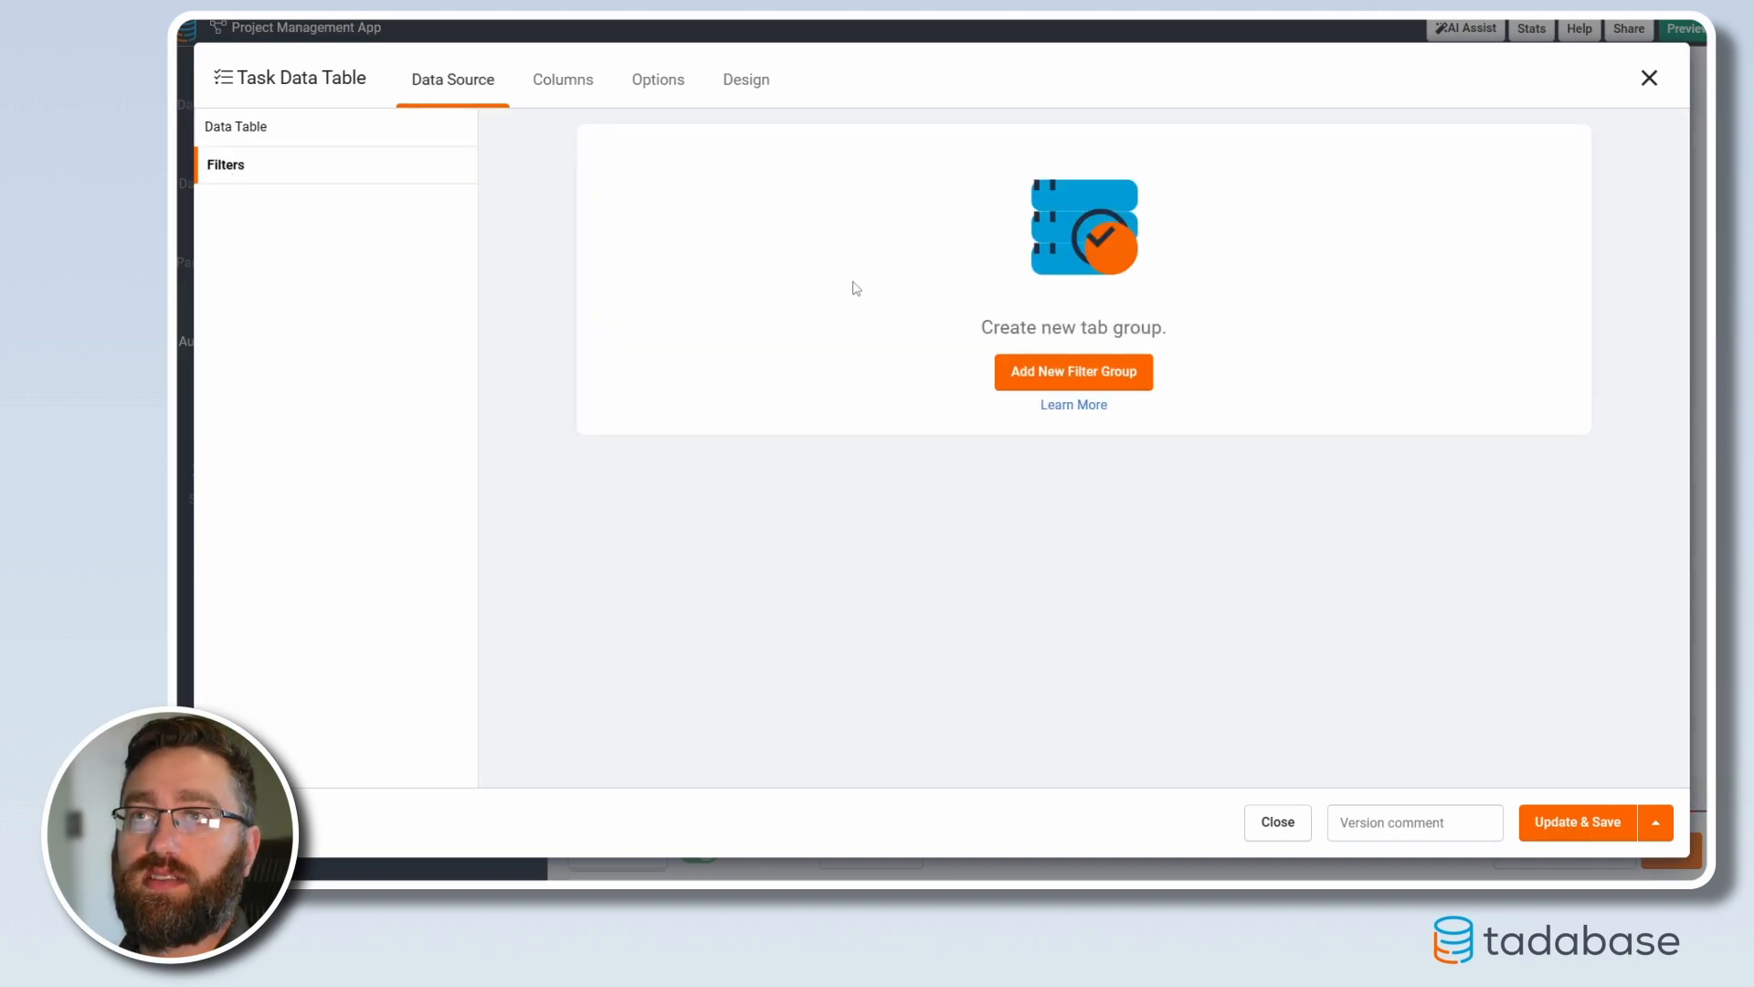
left_click(1058, 381)
left_click(722, 236)
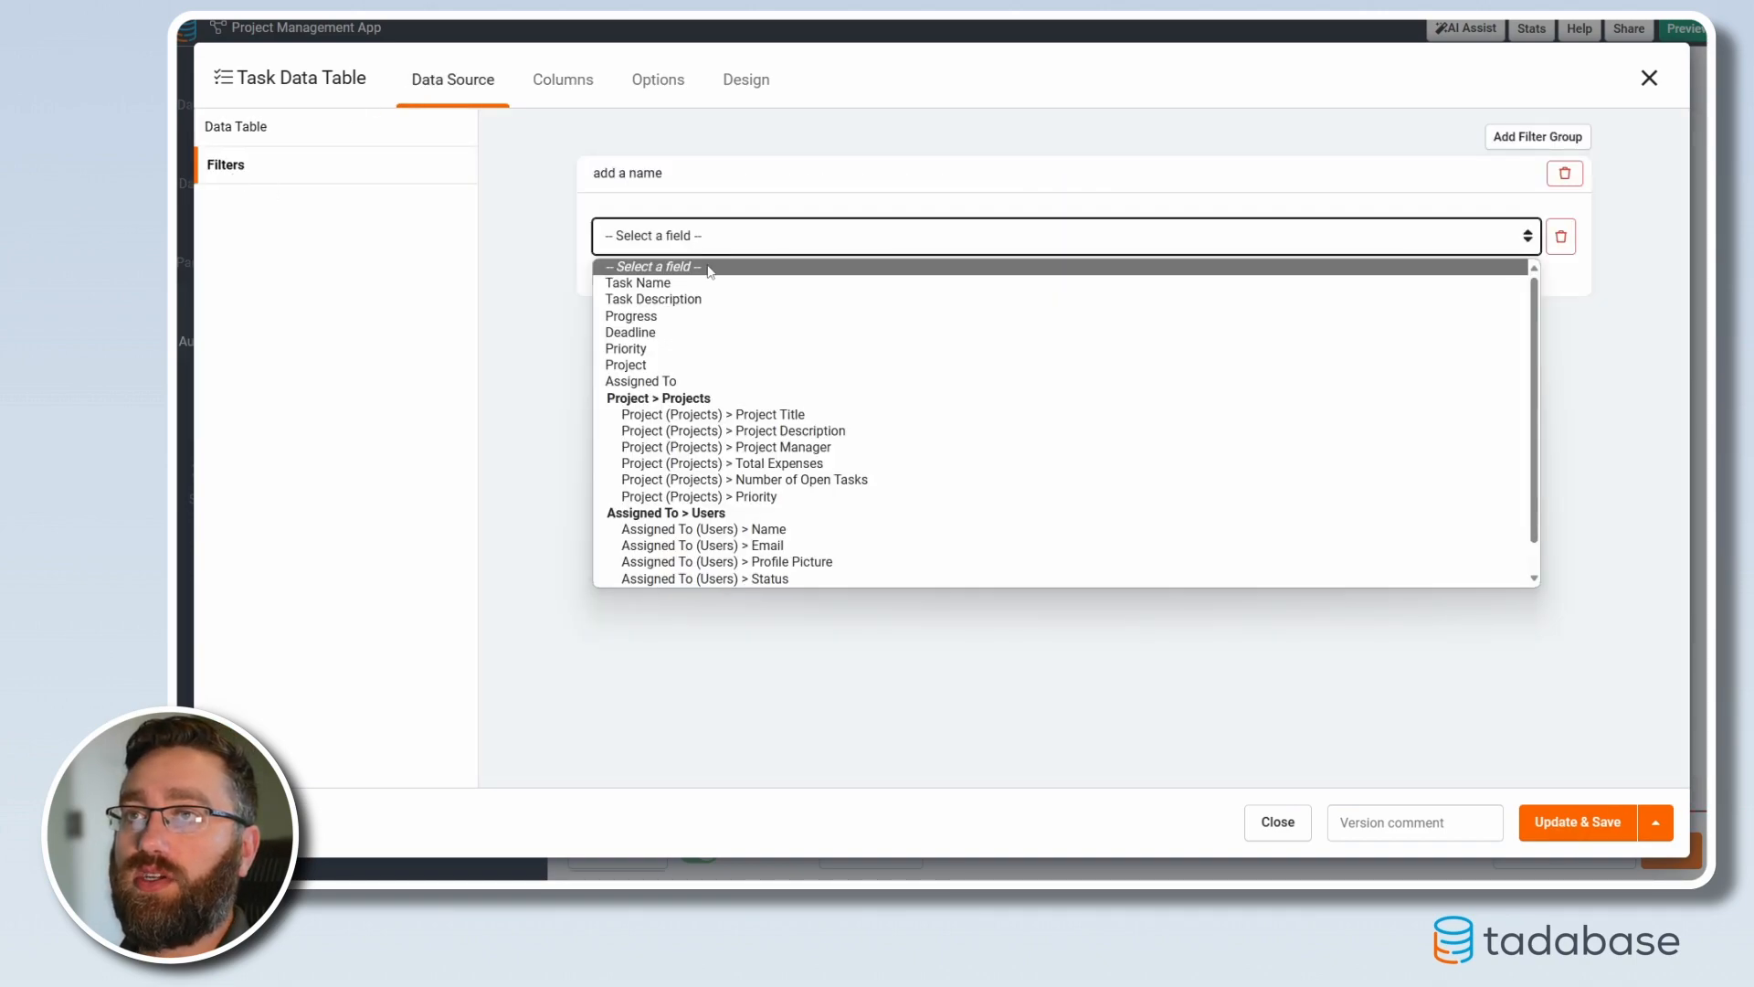
left_click(674, 316)
left_click(1299, 243)
left_click(1224, 294)
left_click(1430, 238)
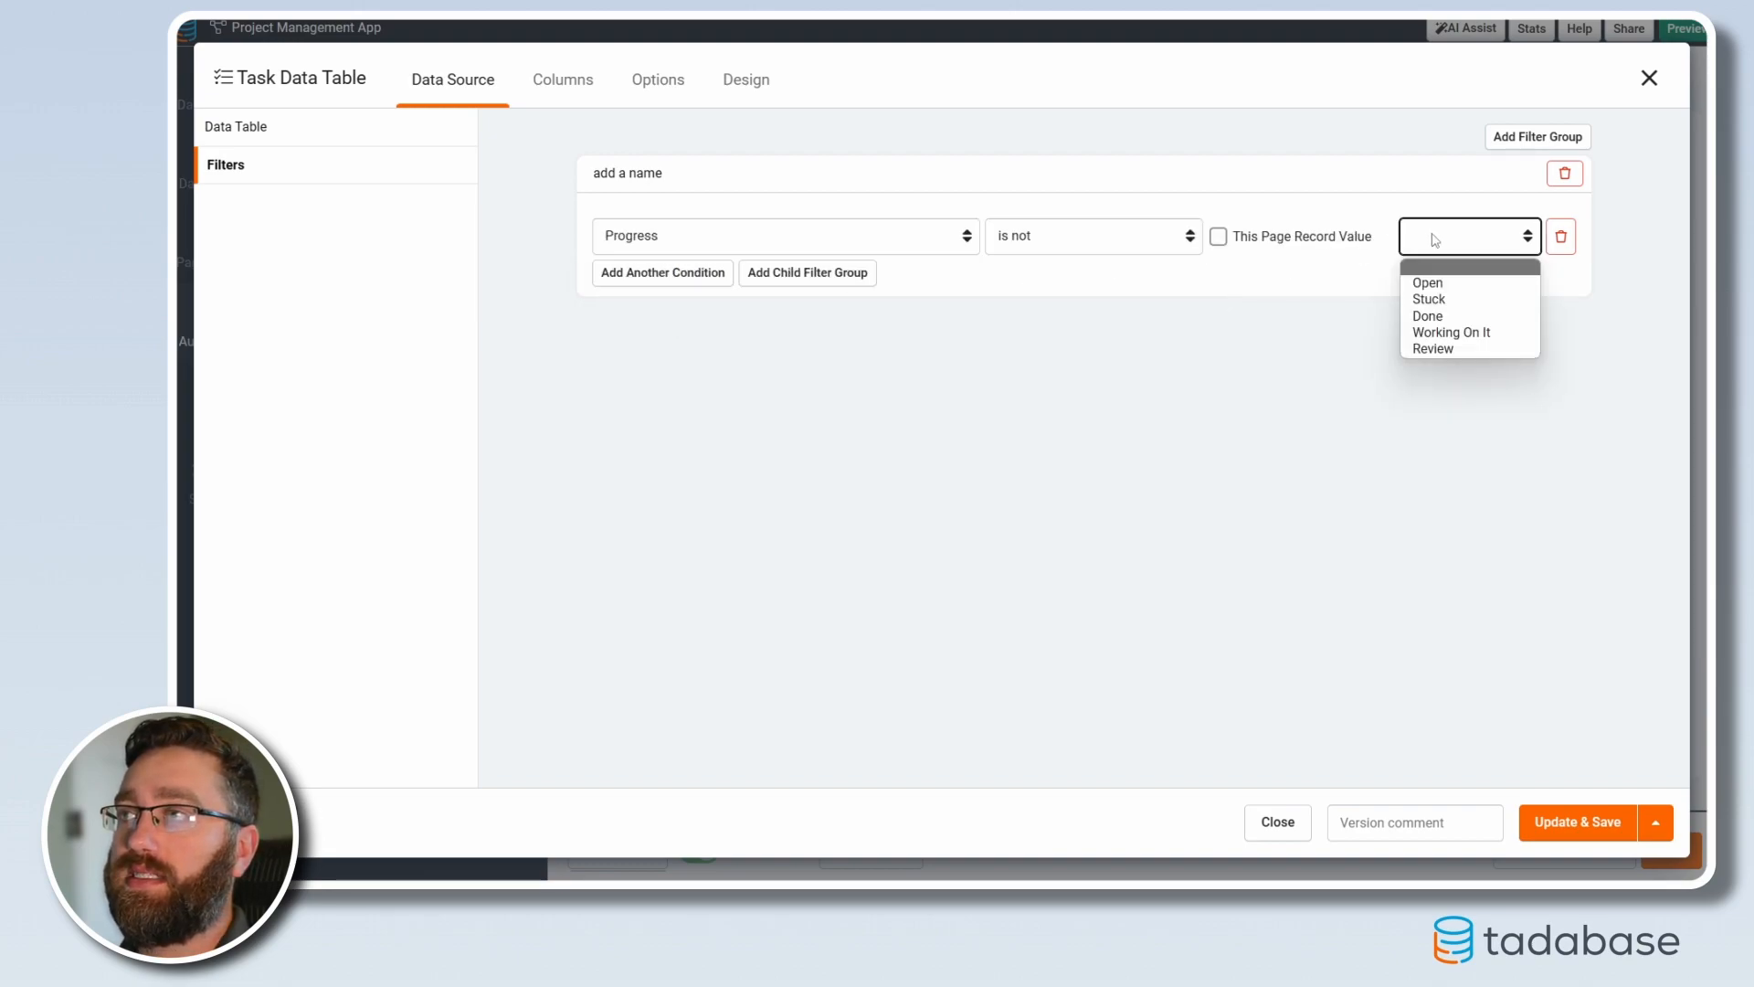
left_click(1447, 317)
left_click(1558, 817)
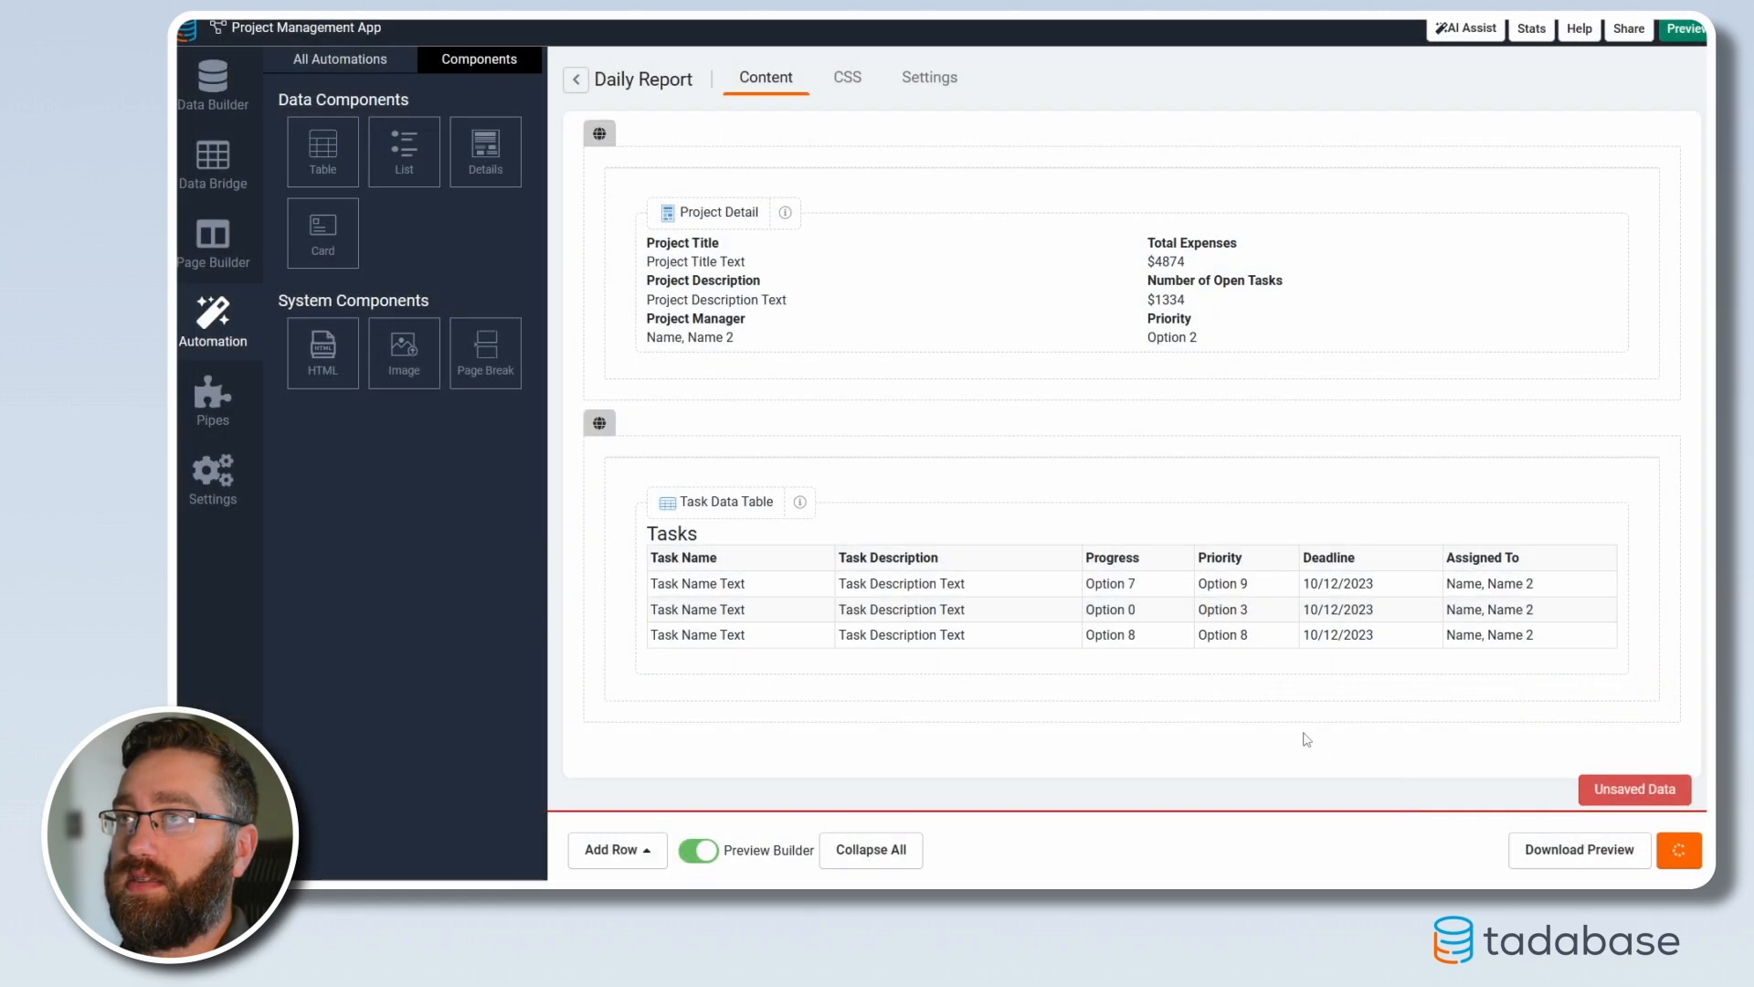
Add a one-column row below the tasks table with a Table component showing Expenses connected through their Project field, and customize it
left_click(621, 852)
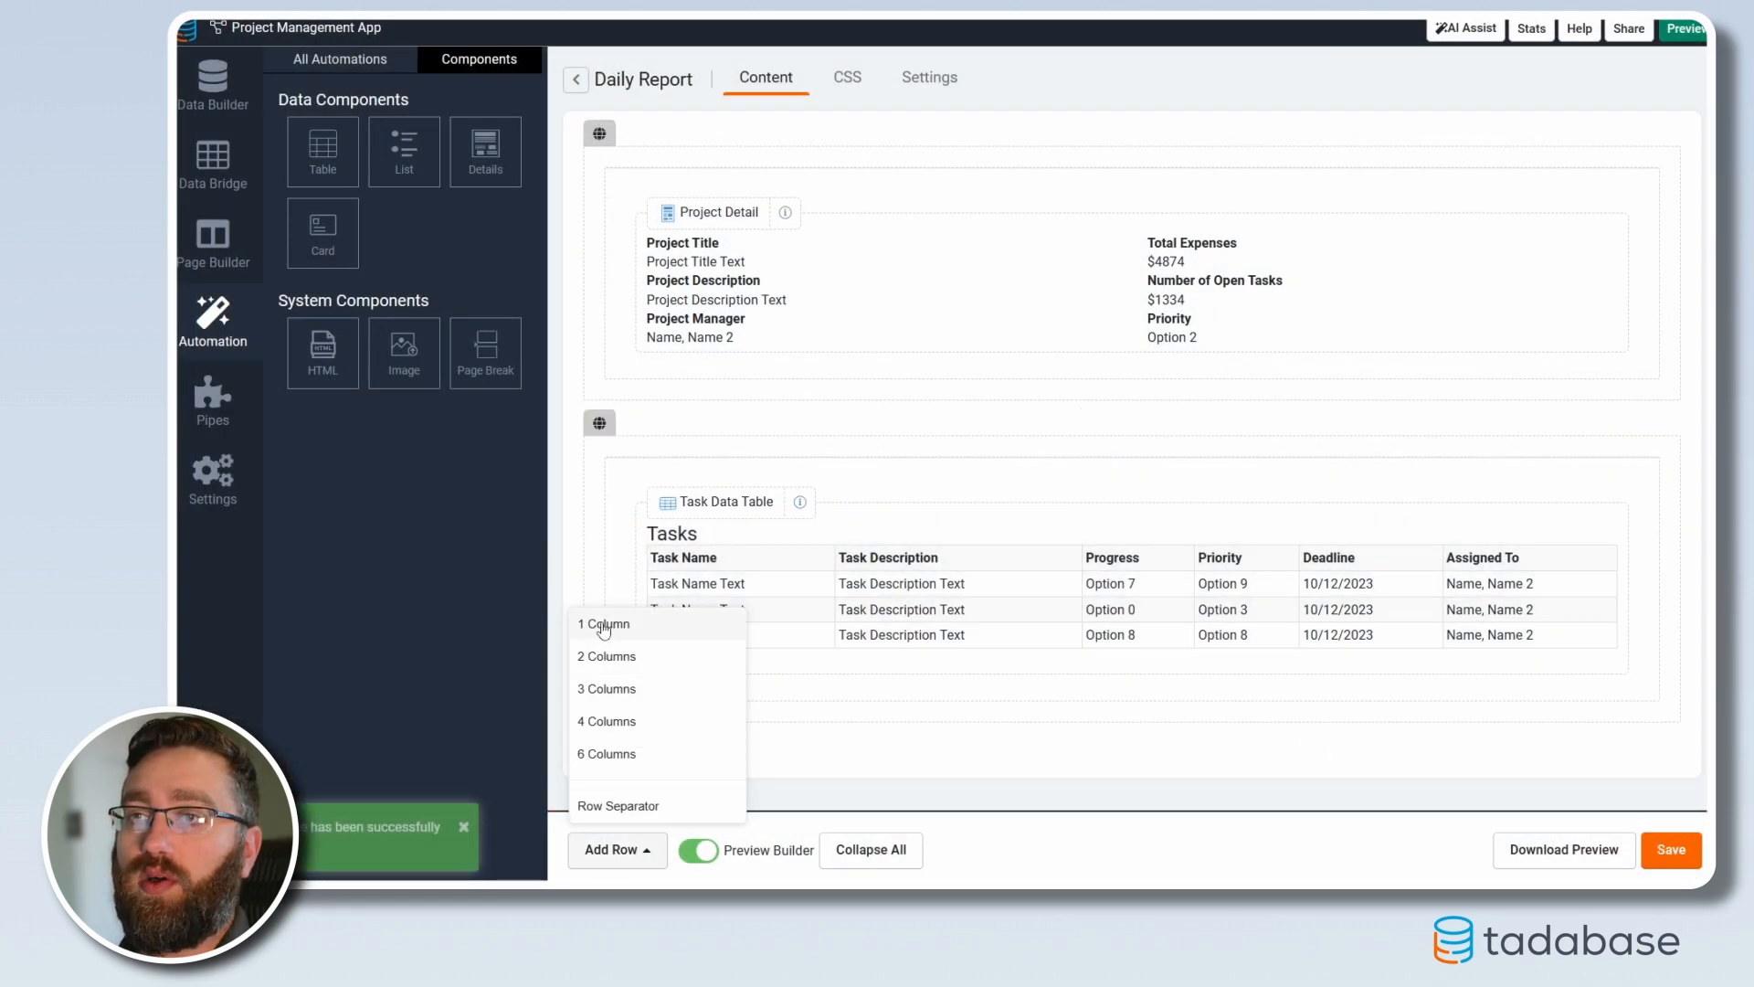
left_click(603, 624)
left_click(945, 649)
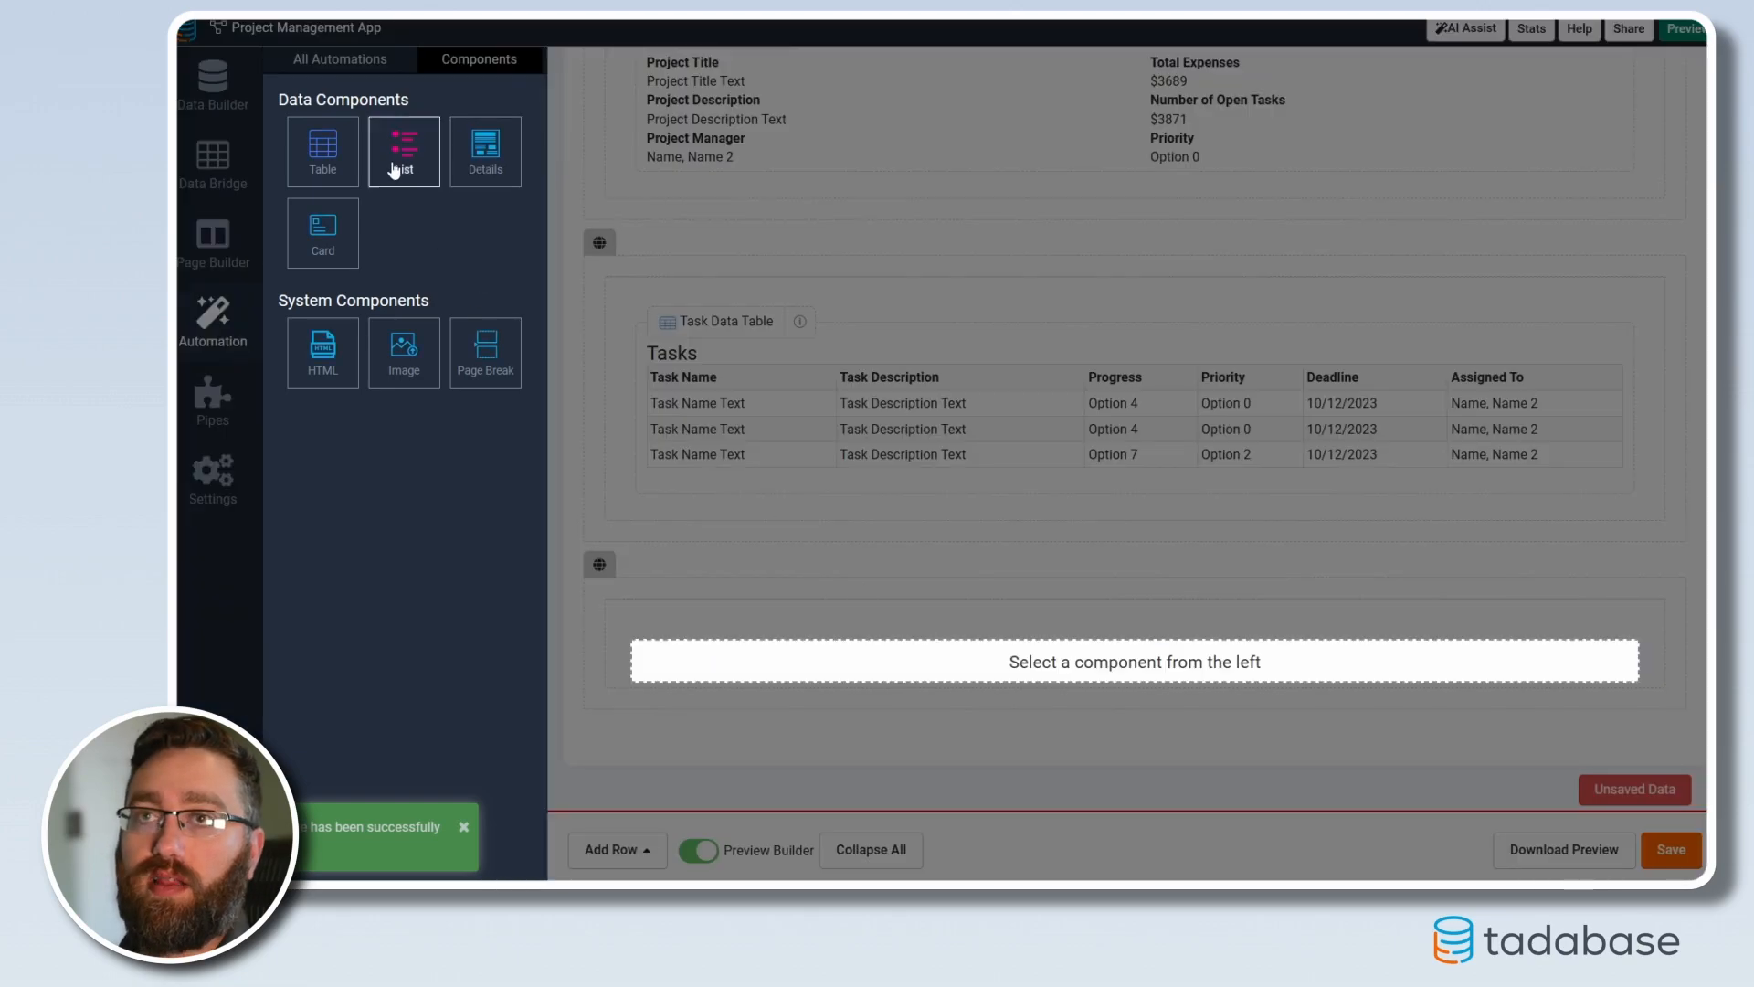
left_click(315, 163)
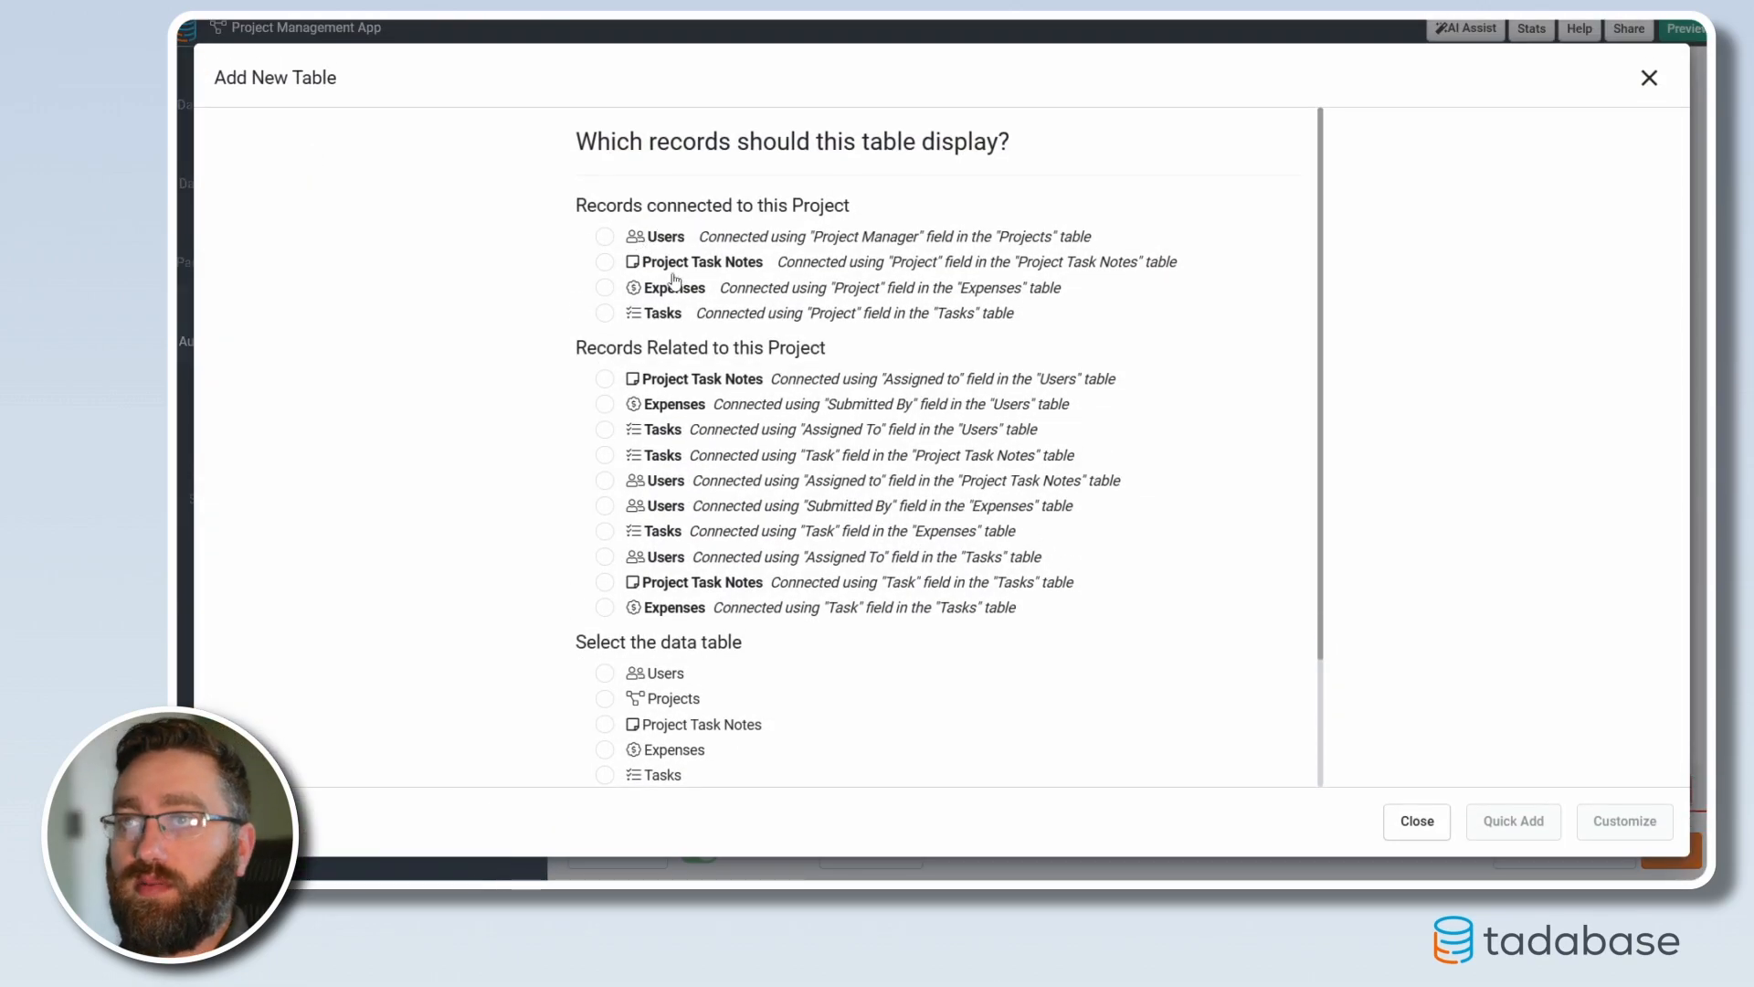
left_click(605, 289)
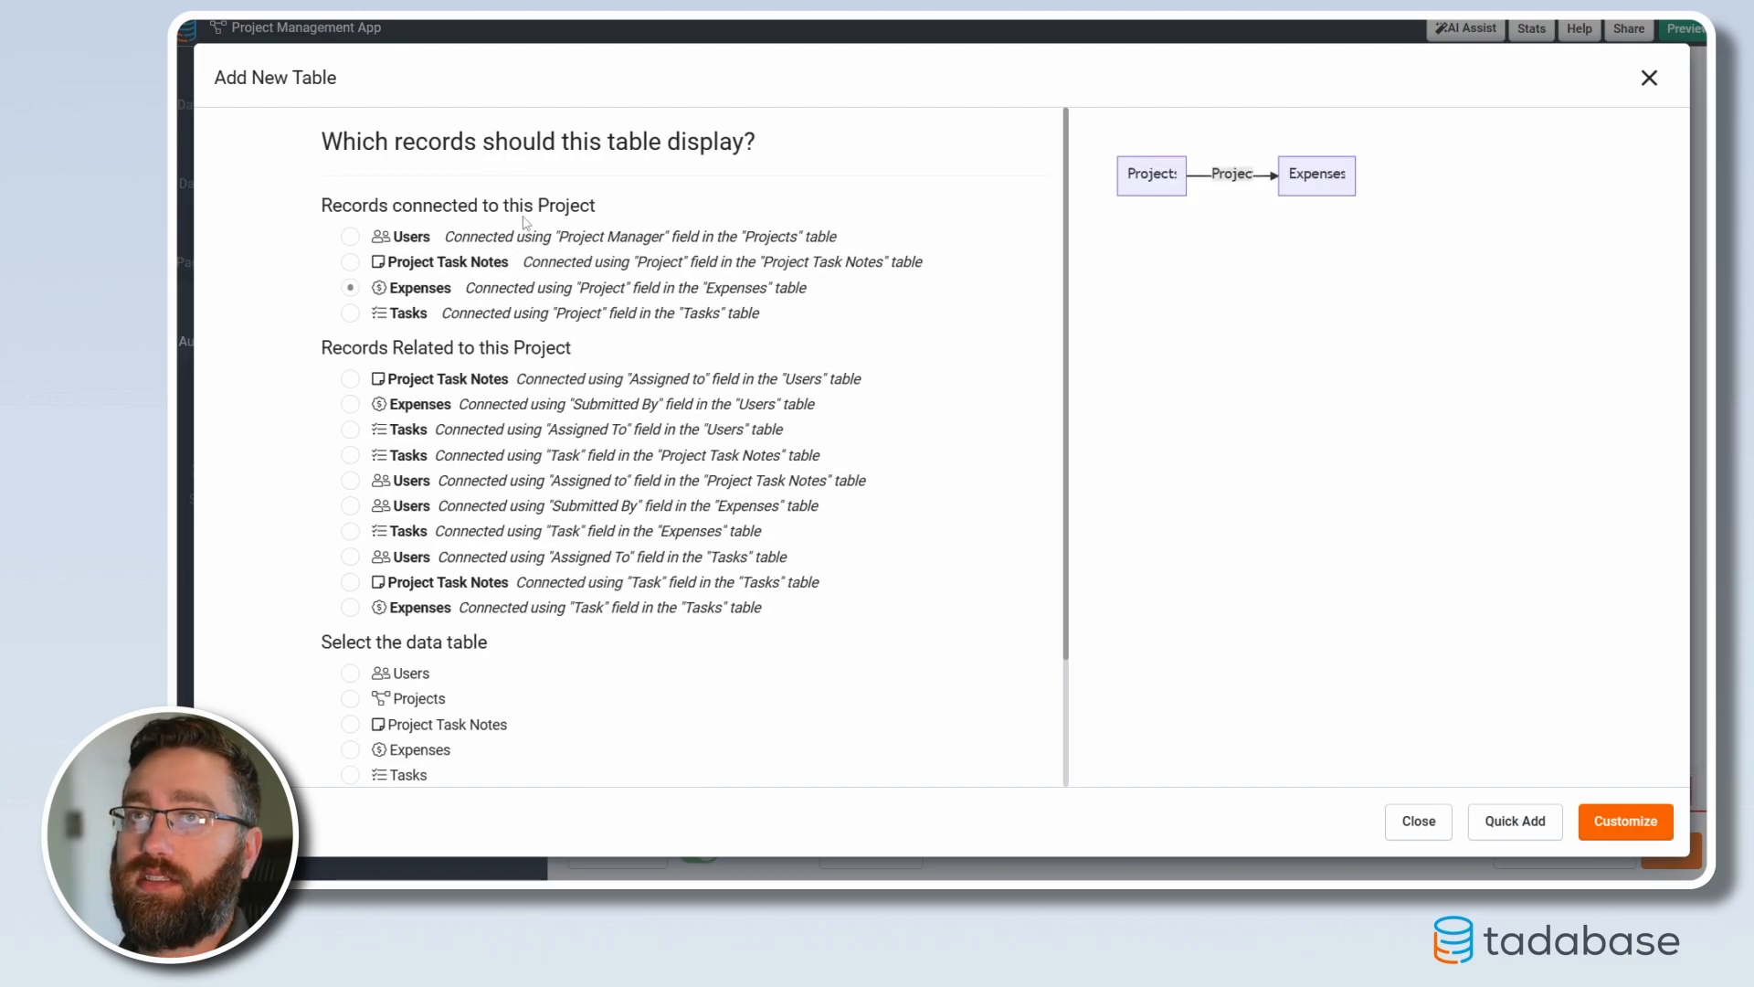
left_click(1616, 827)
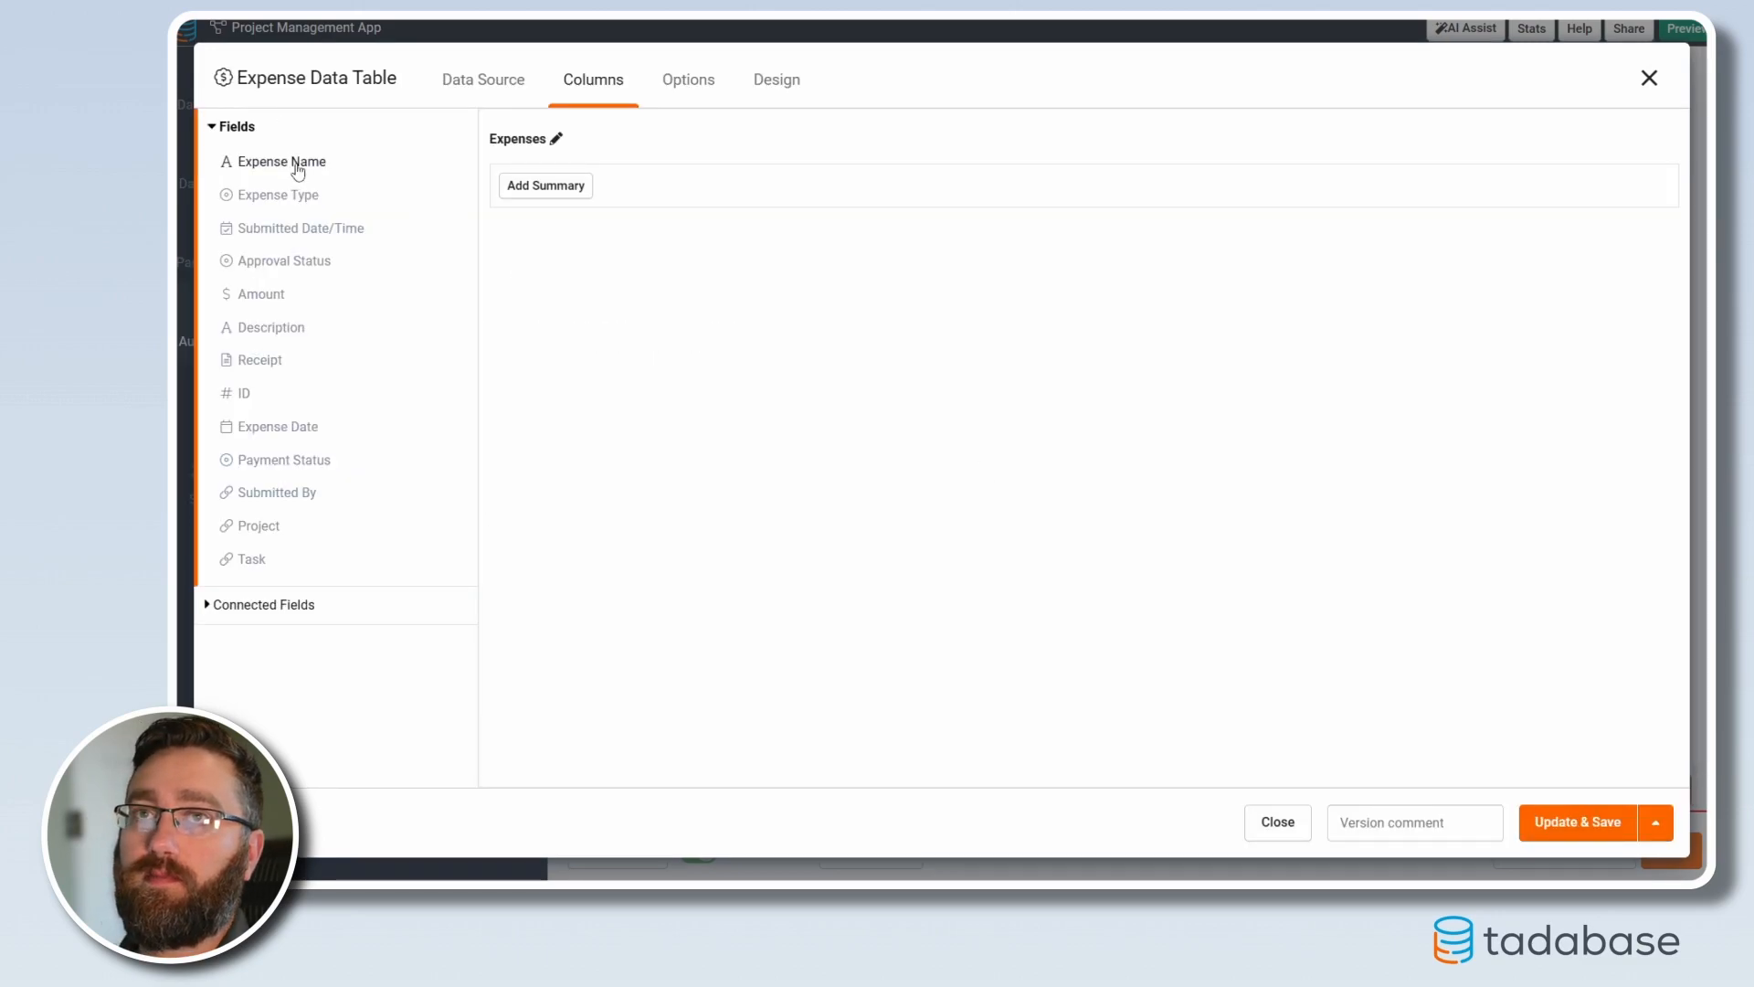
Add Expense Name, Expense Type, Submitted Date/Time, Approval Status, Amount, Description, Expense Date, Payment Status and Task columns to the expenses table and save the component
left_click(291, 162)
left_click(275, 193)
left_click(318, 230)
left_click(294, 262)
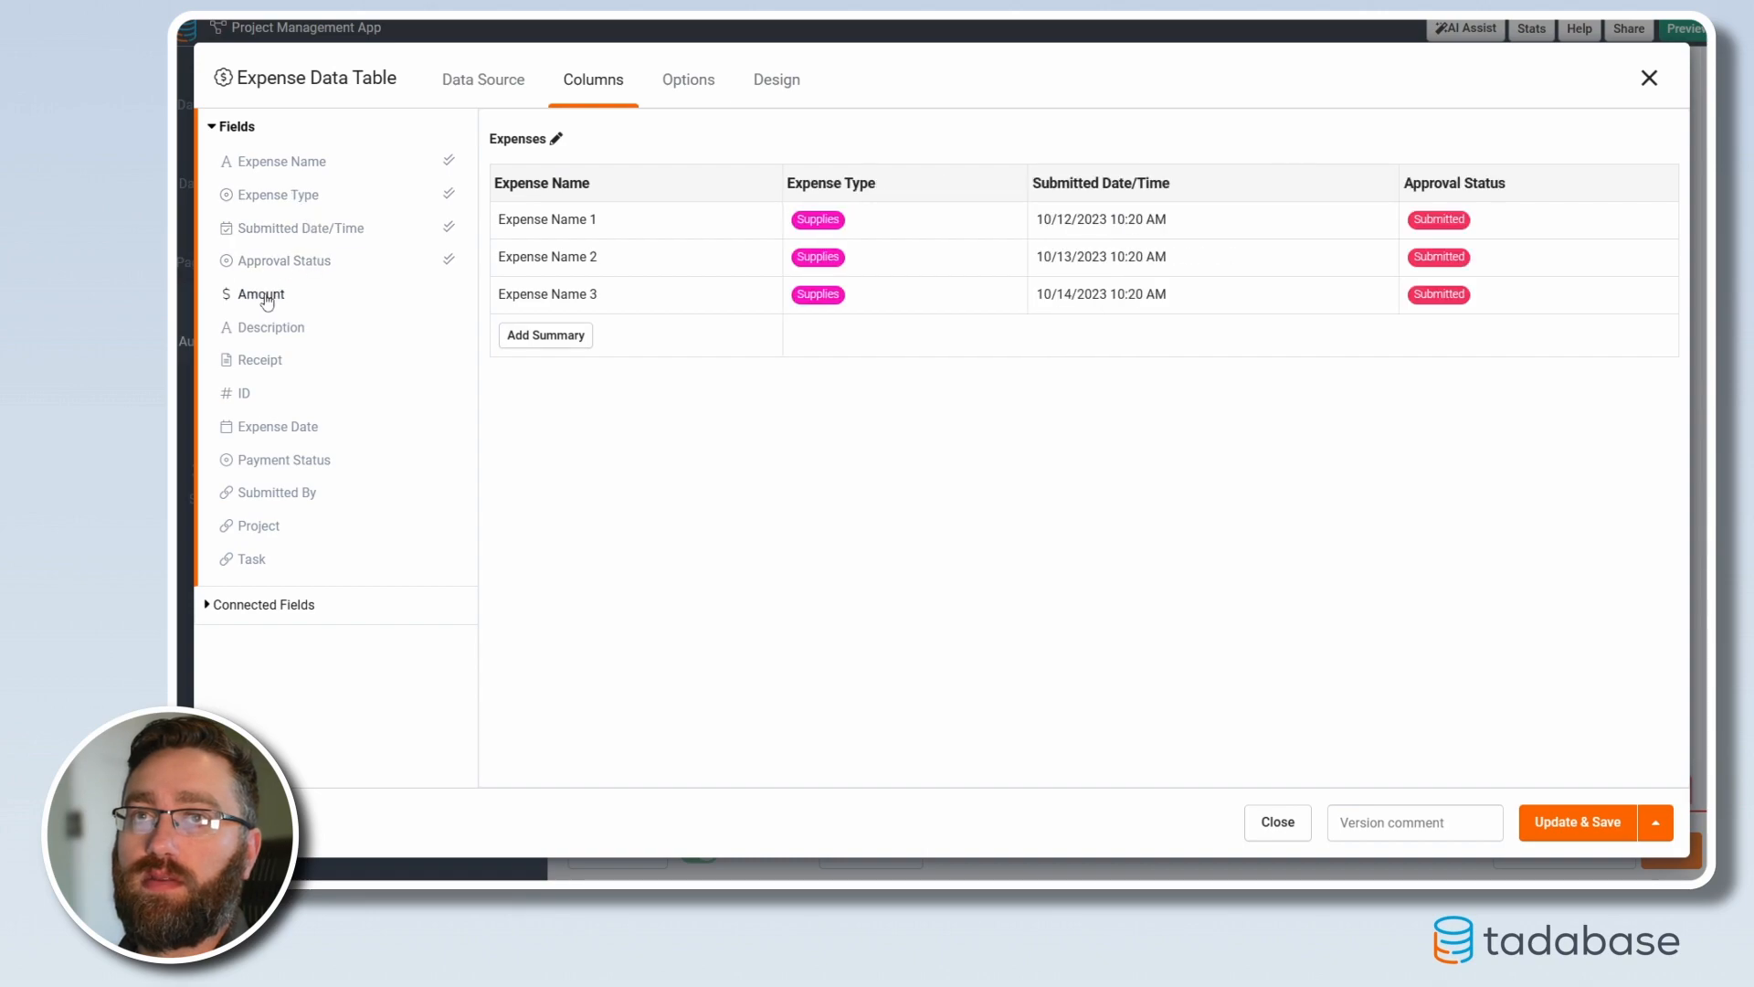
left_click(265, 295)
left_click(287, 337)
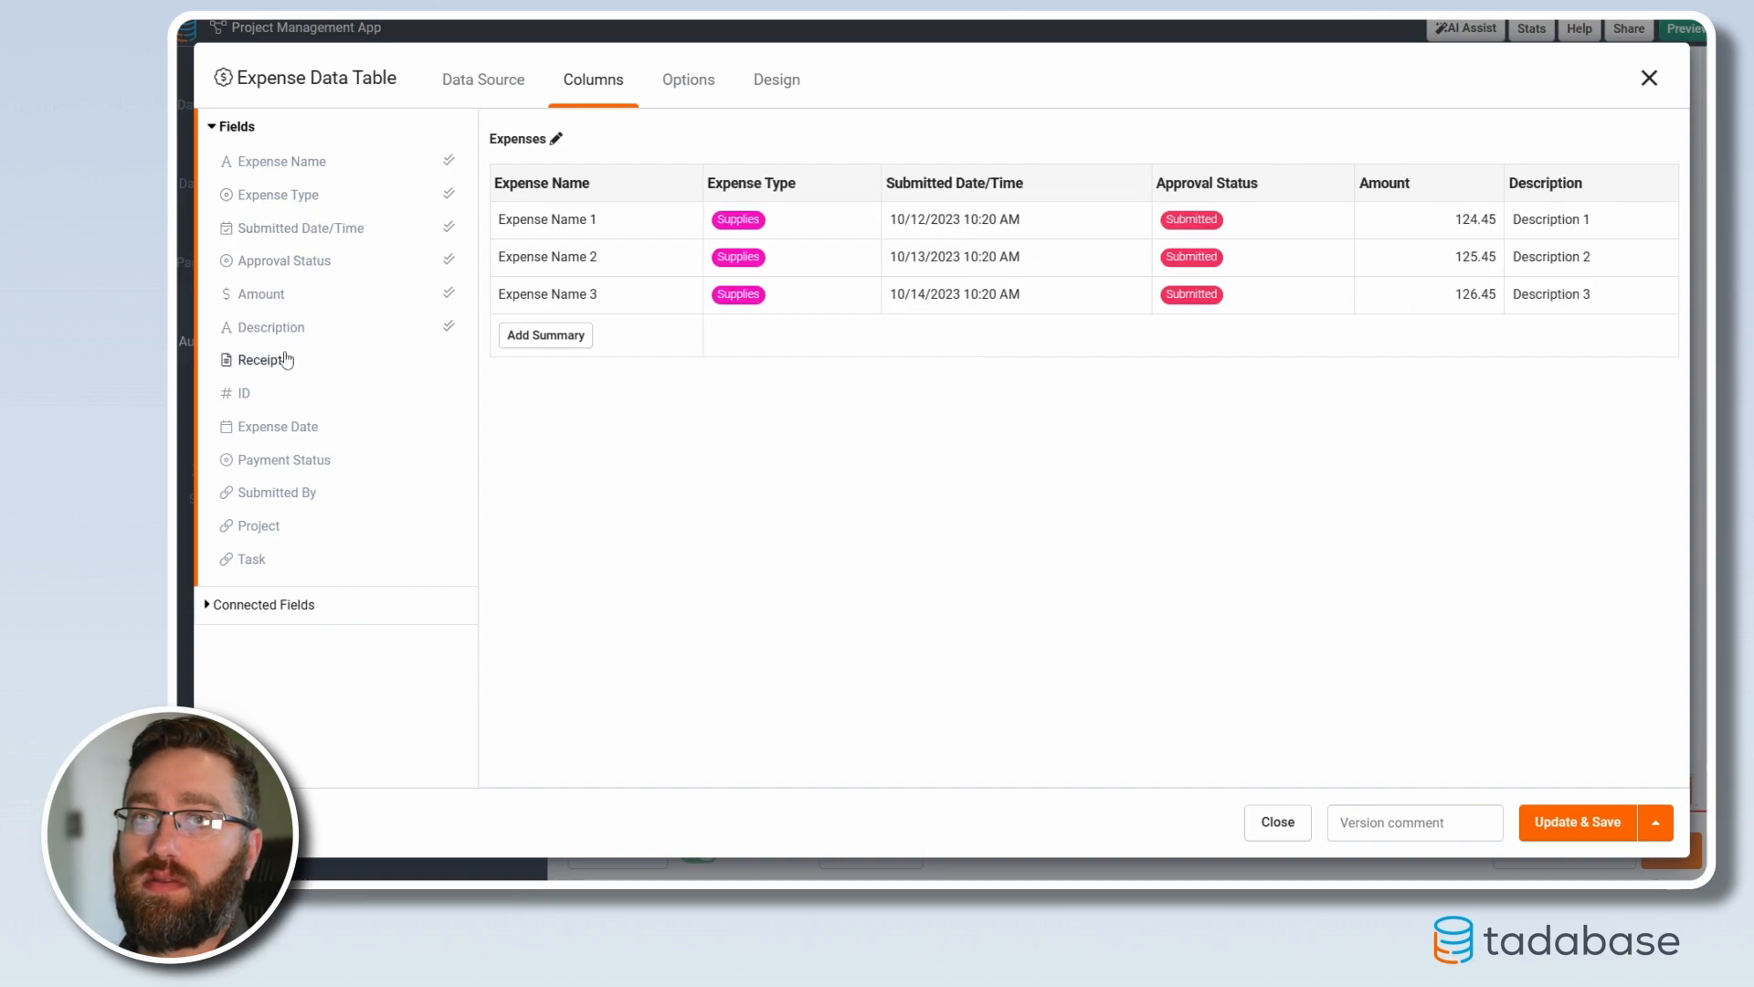
left_click(273, 436)
left_click(271, 463)
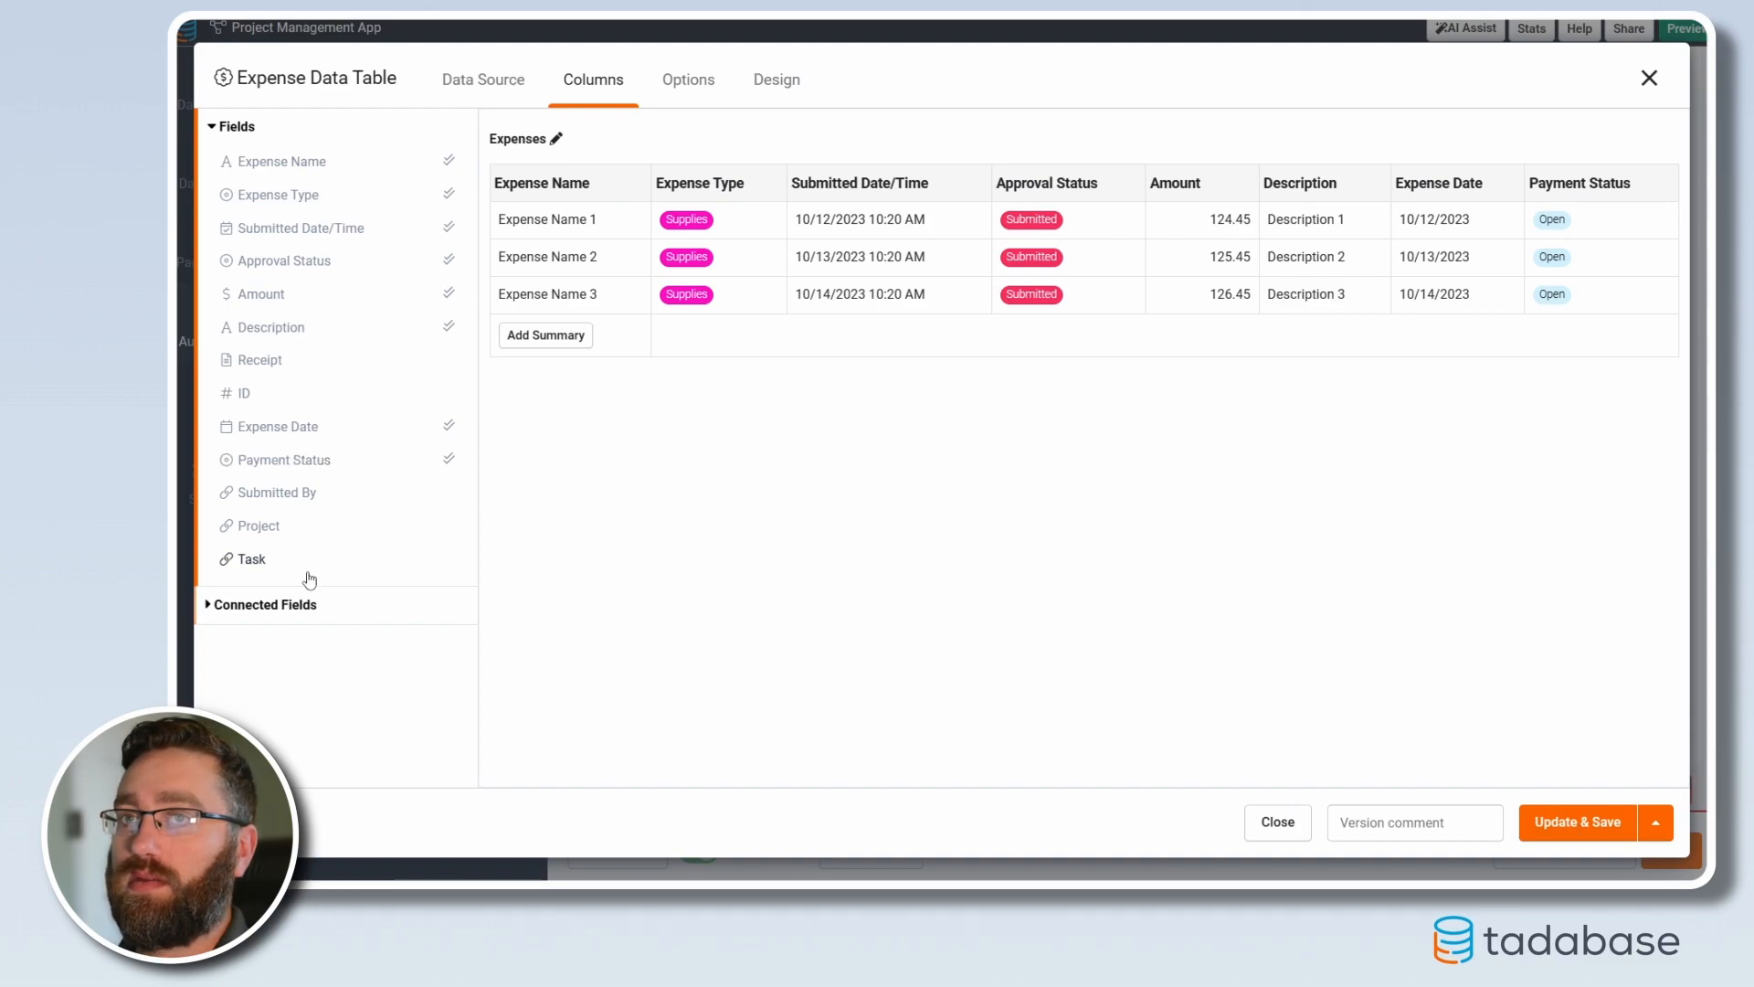
left_click(265, 559)
left_click(1570, 822)
Add a one-column row below the expenses table with a Table component showing Project Task Notes connected through their Project field, and customize it
scroll(1073, 659, "down", 2)
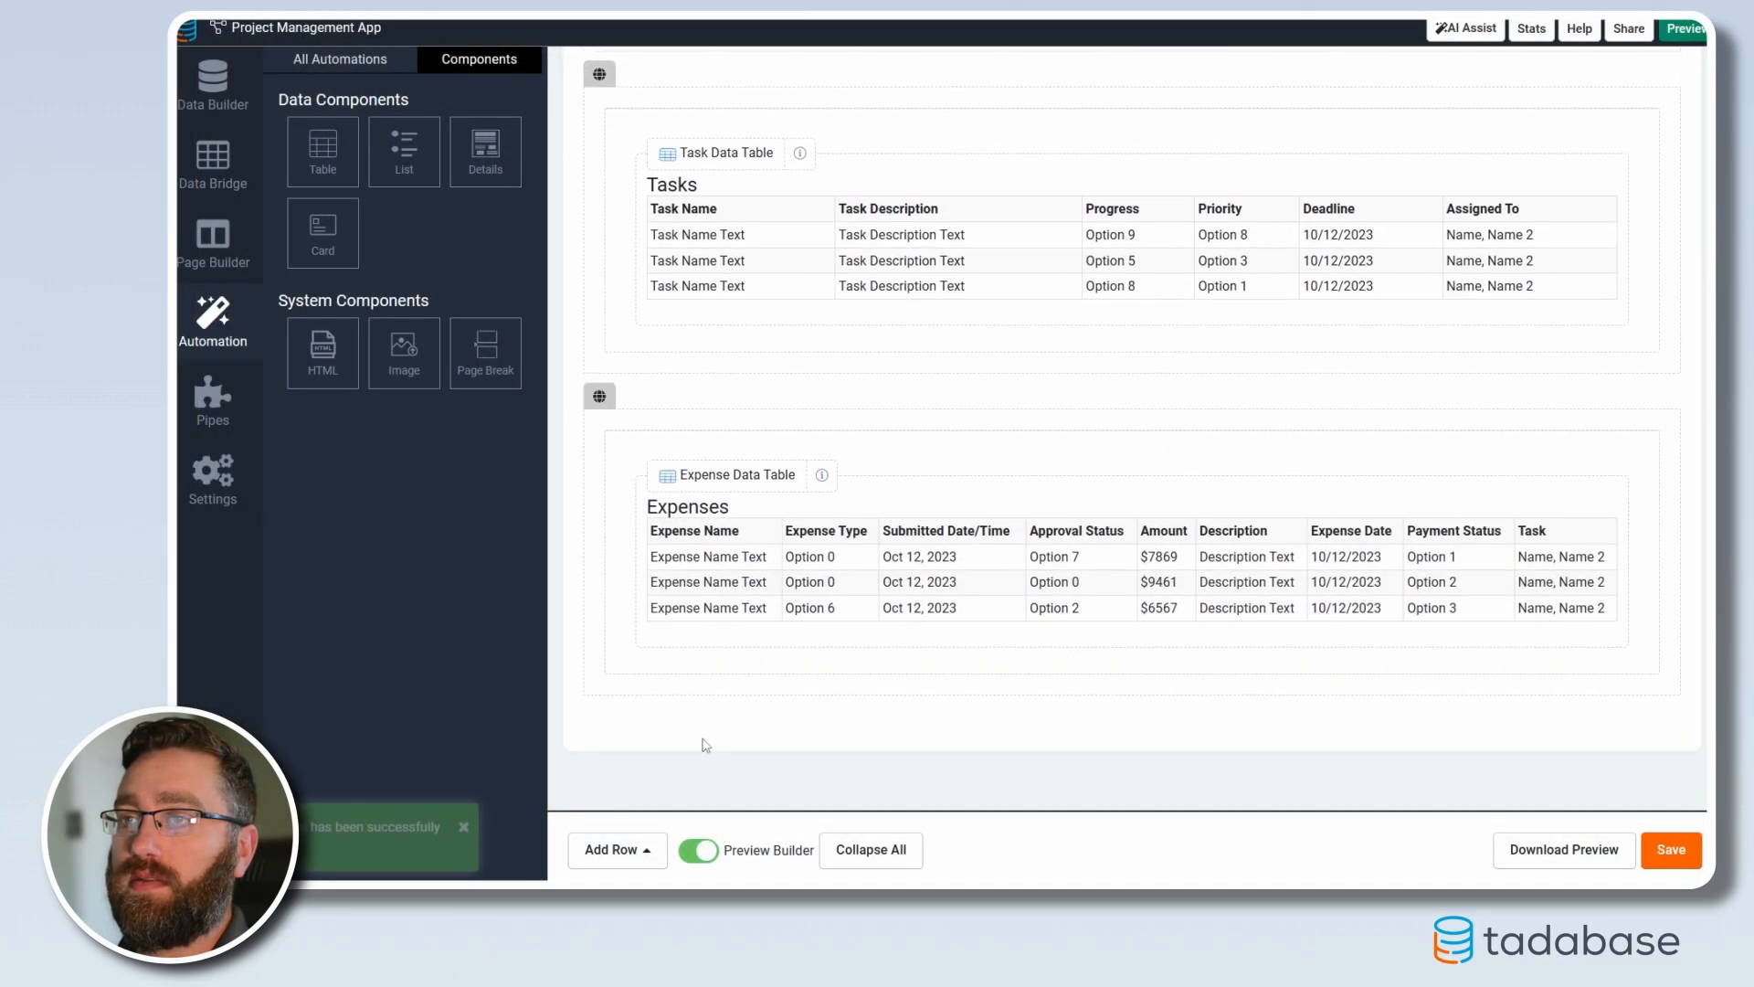
left_click(610, 849)
left_click(598, 627)
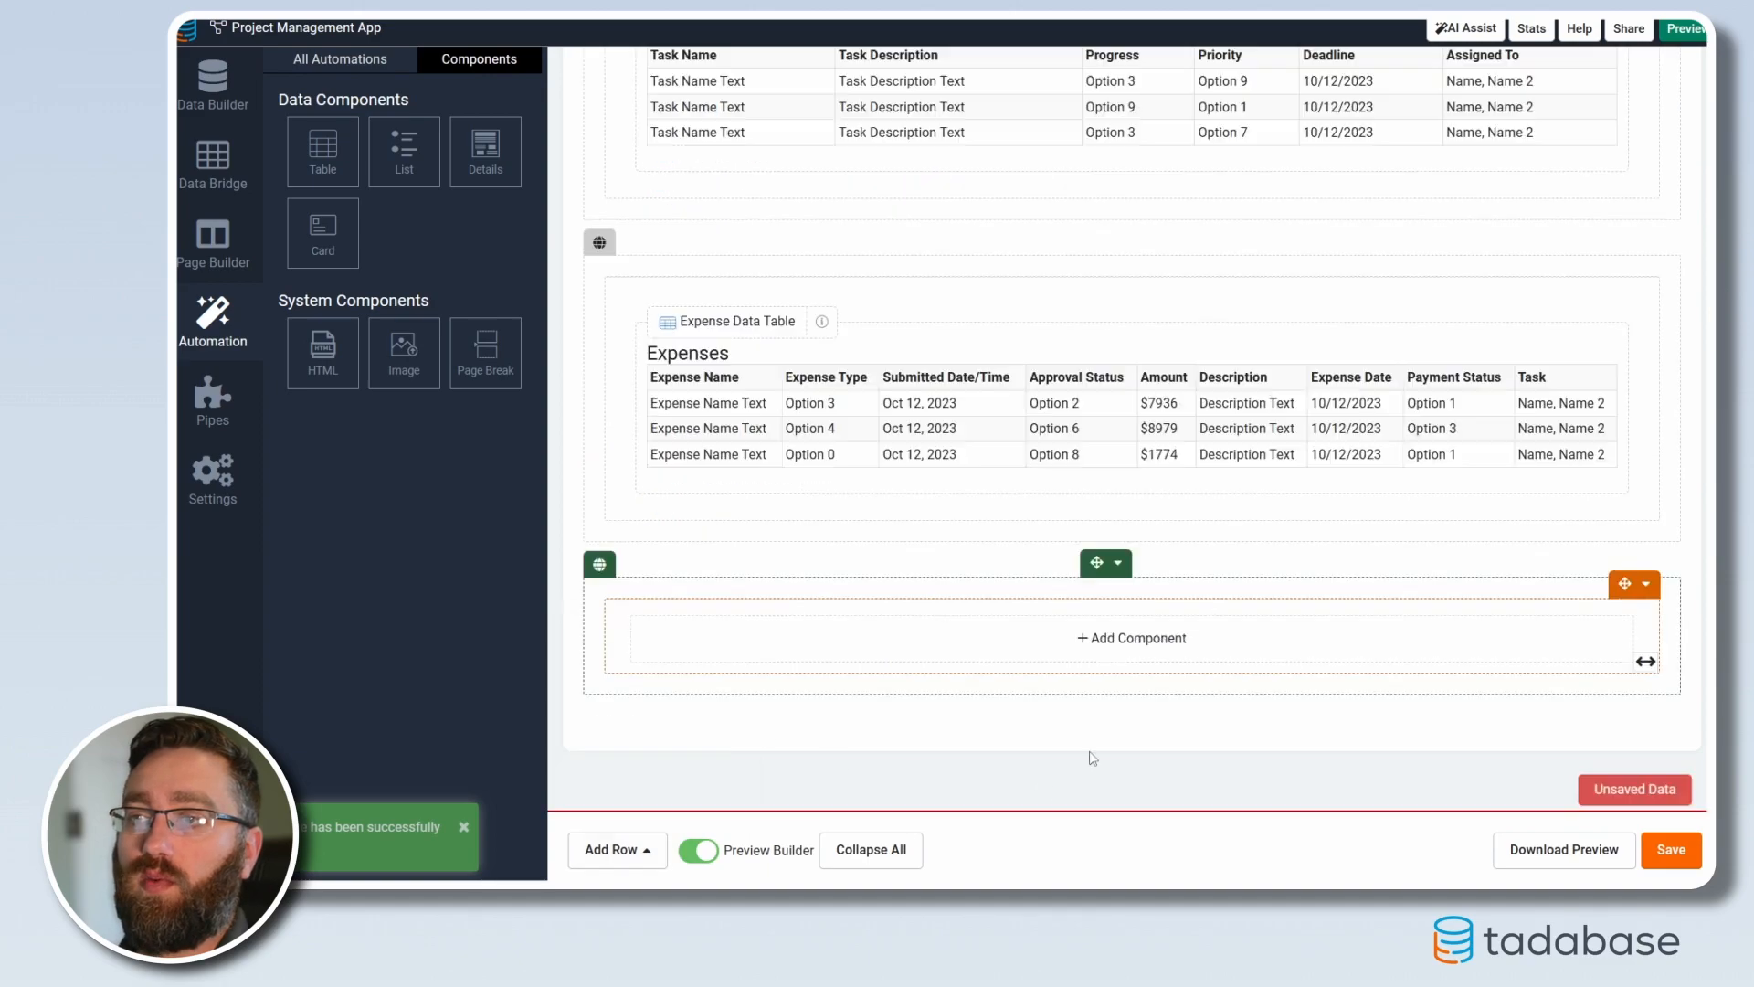
left_click(1010, 638)
left_click(323, 148)
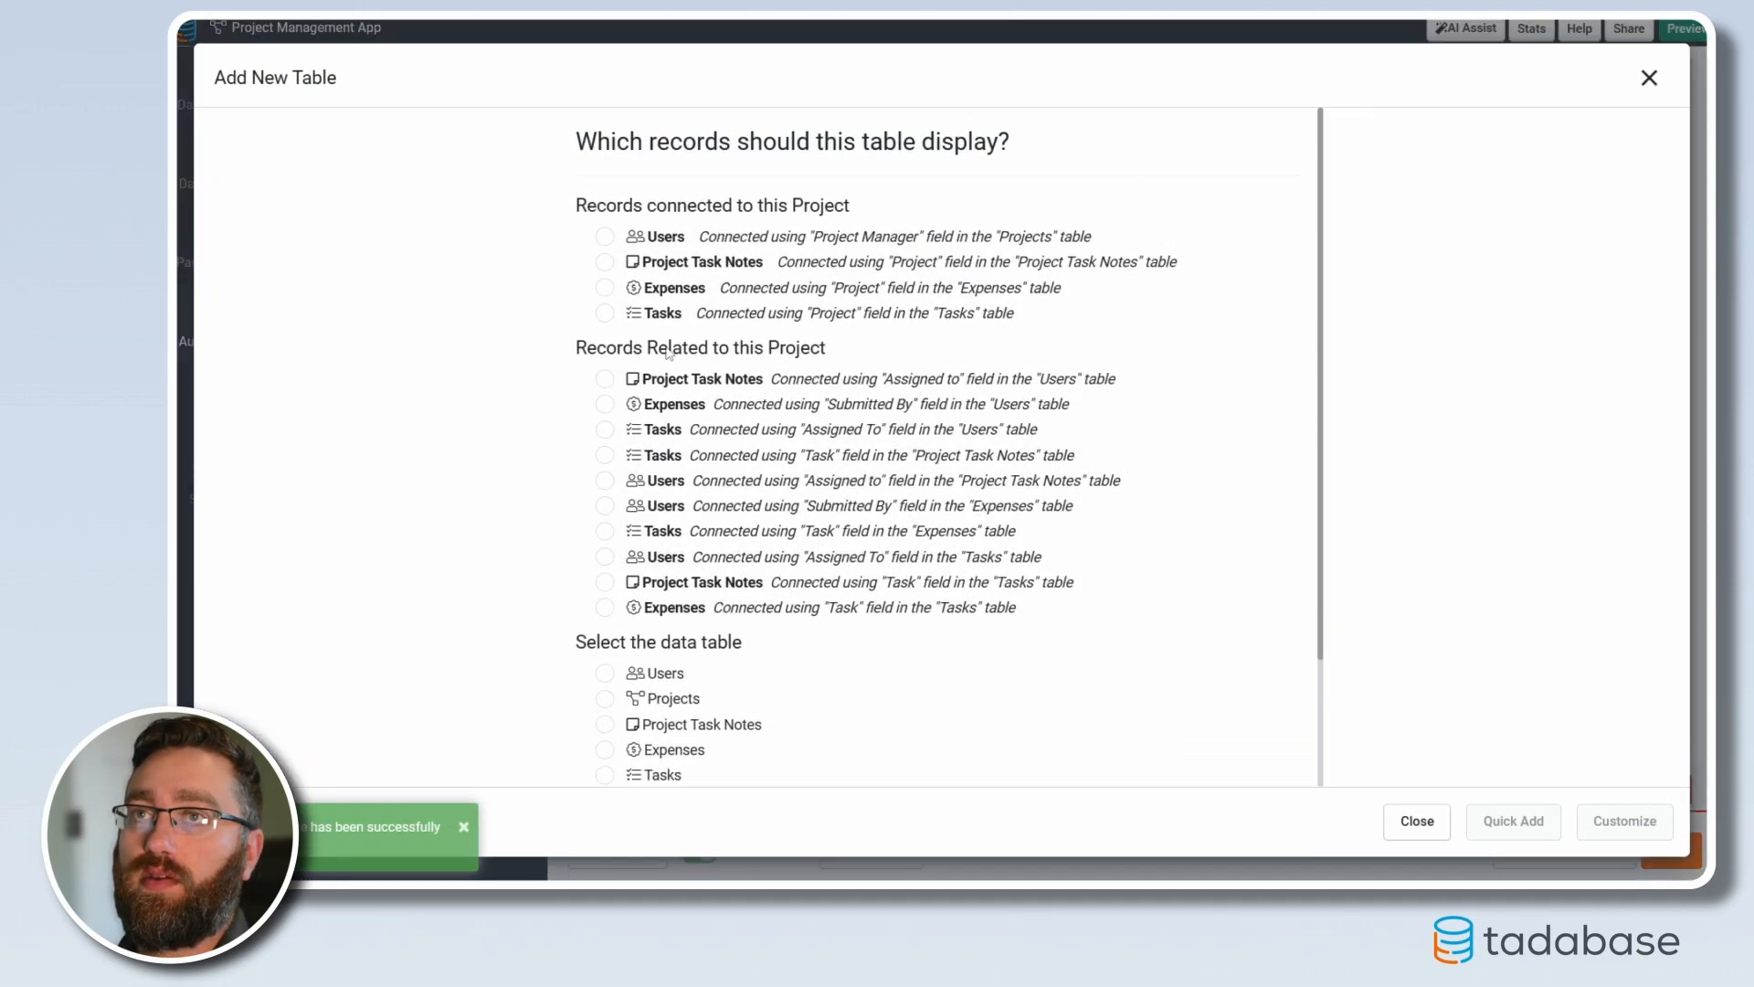
left_click(705, 265)
left_click(1618, 821)
Add the columns Note, Task and Assigned to to the project task notes table, and save the component
left_click(241, 172)
left_click(249, 195)
left_click(267, 263)
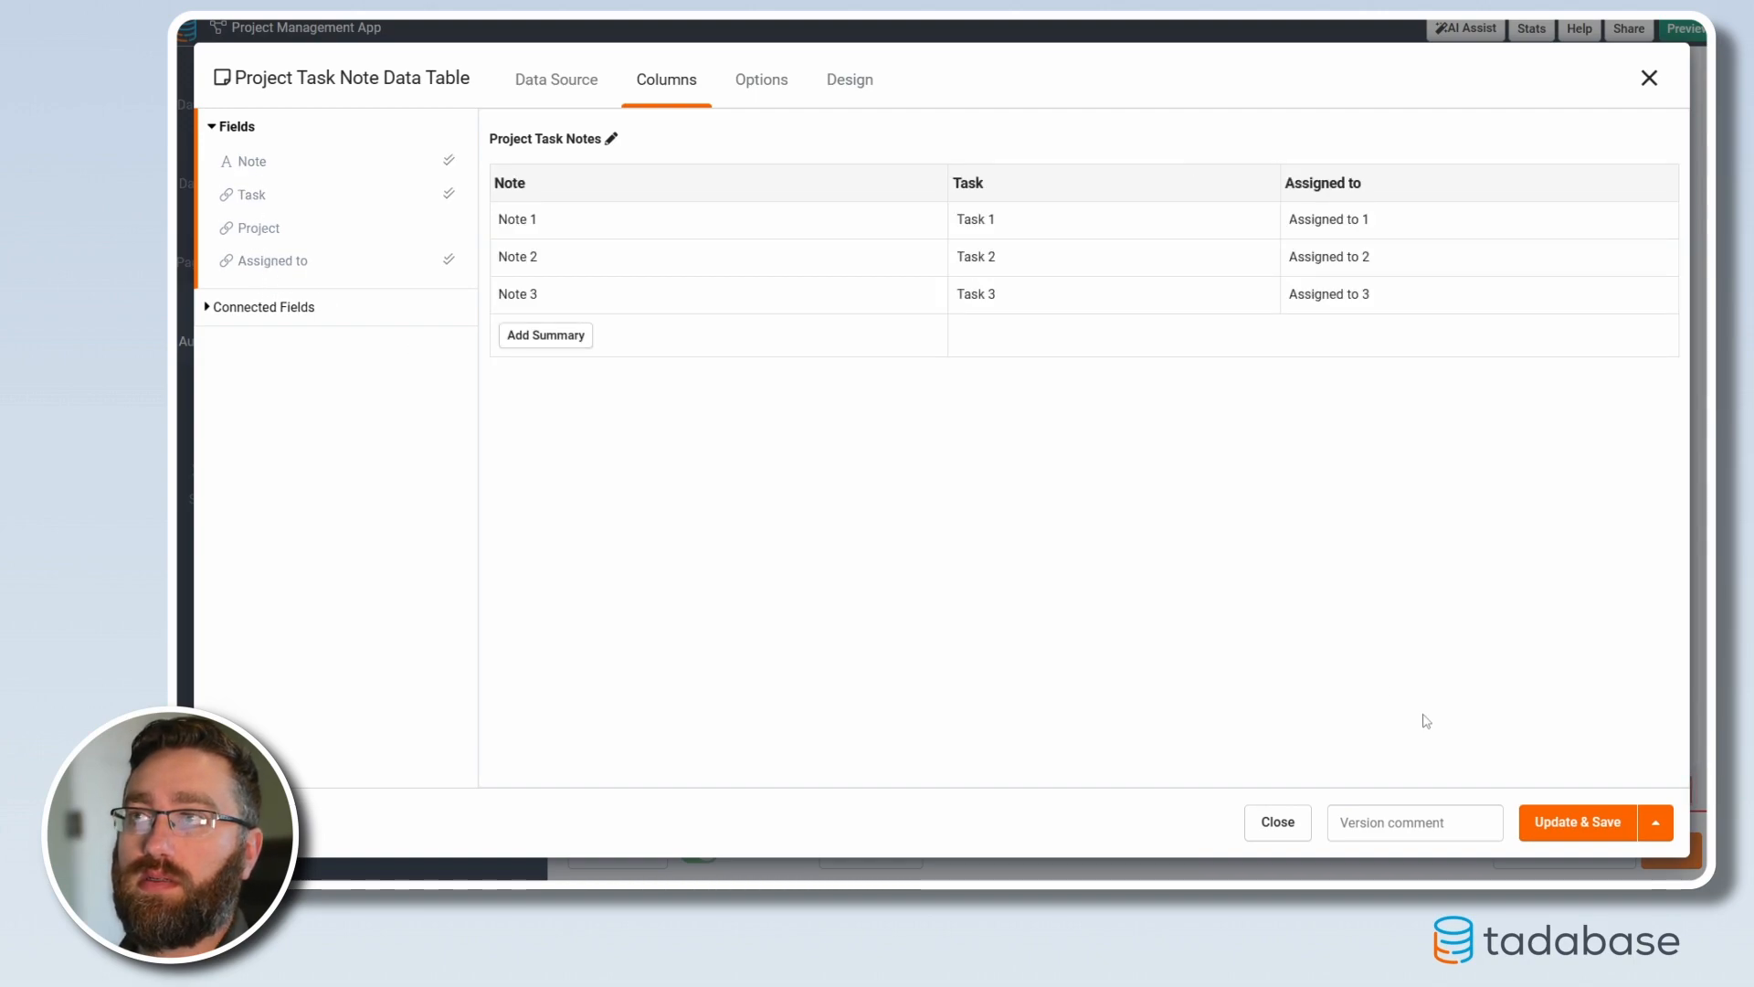
left_click(1578, 822)
Download a preview of the Daily Report PDF page to check its layout
scroll(1147, 673, "up", 5)
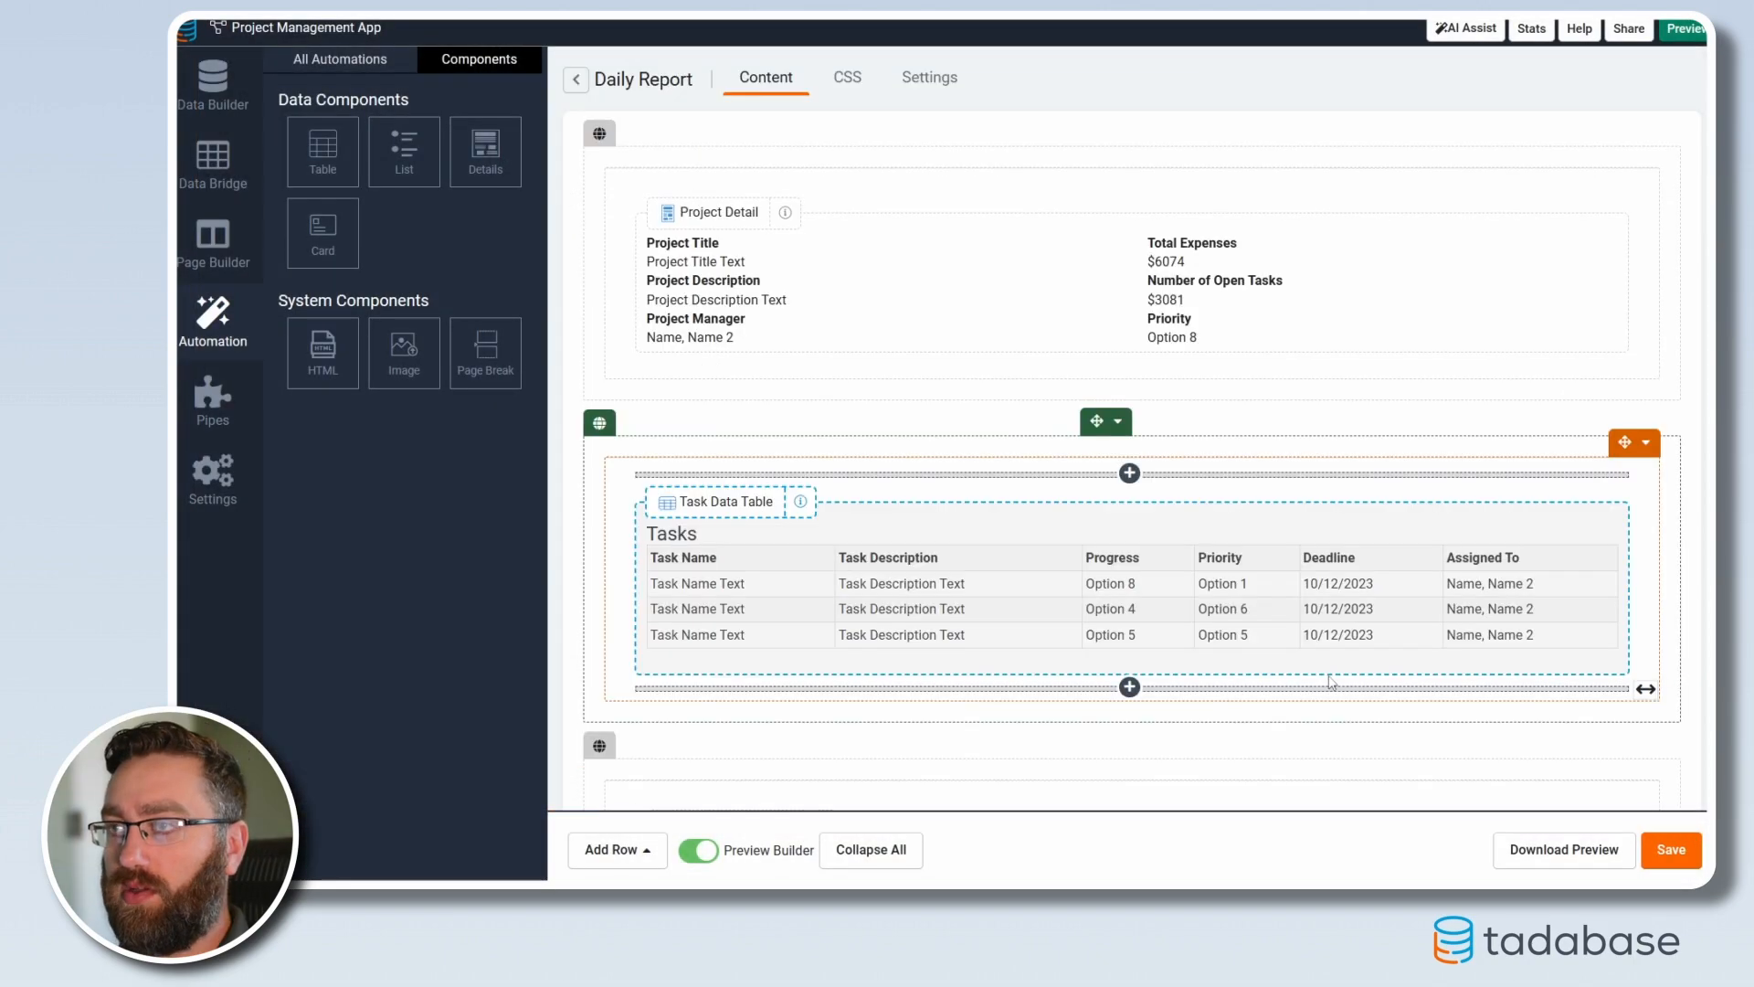
left_click(1554, 859)
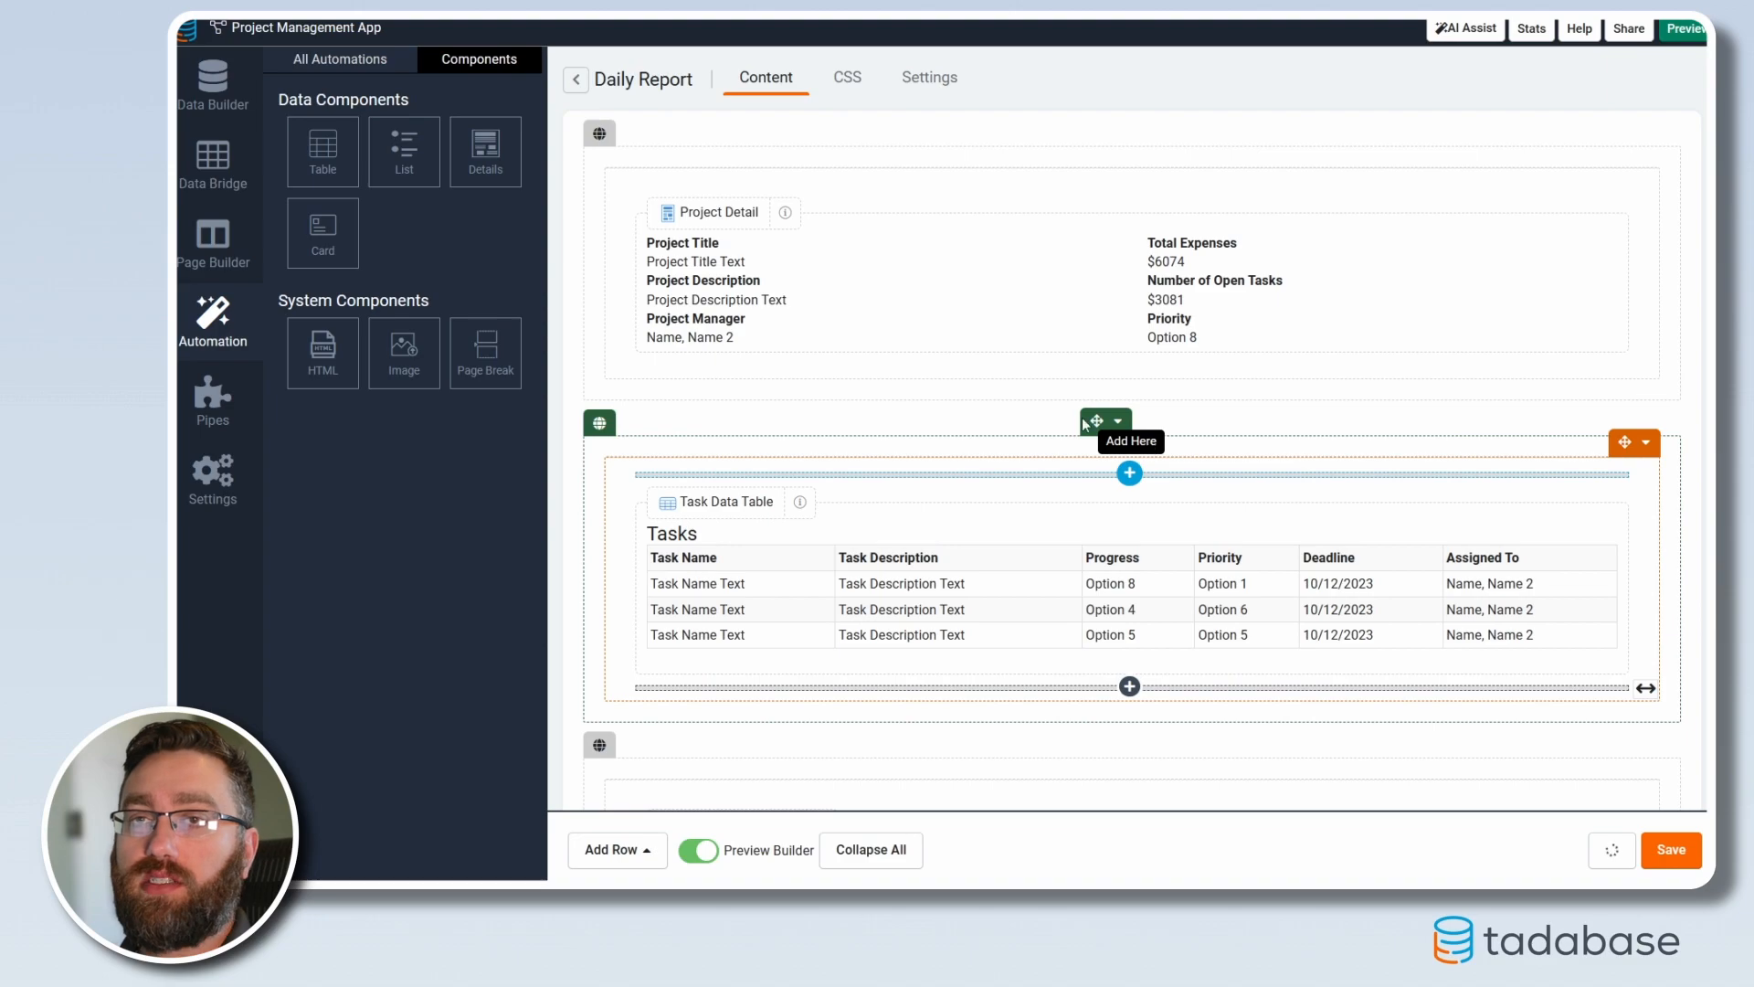
left_click(1395, 98)
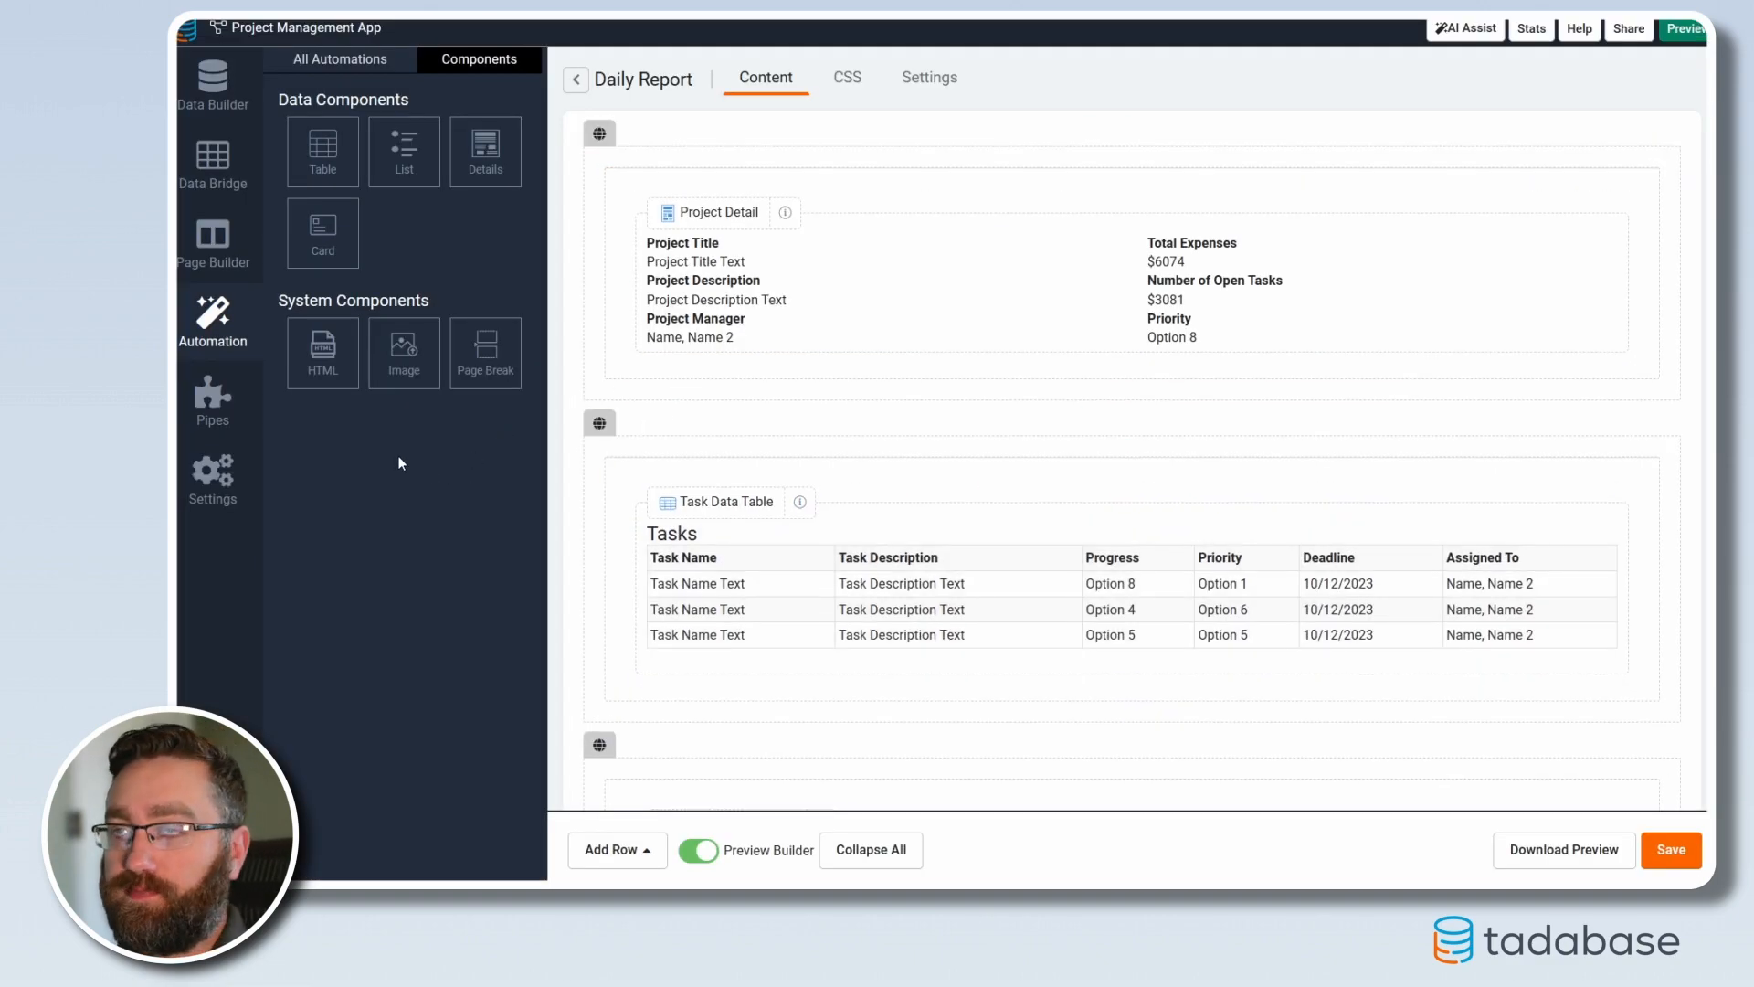
Go to the app's scheduled tasks and start adding a new task
left_click(361, 60)
left_click(348, 84)
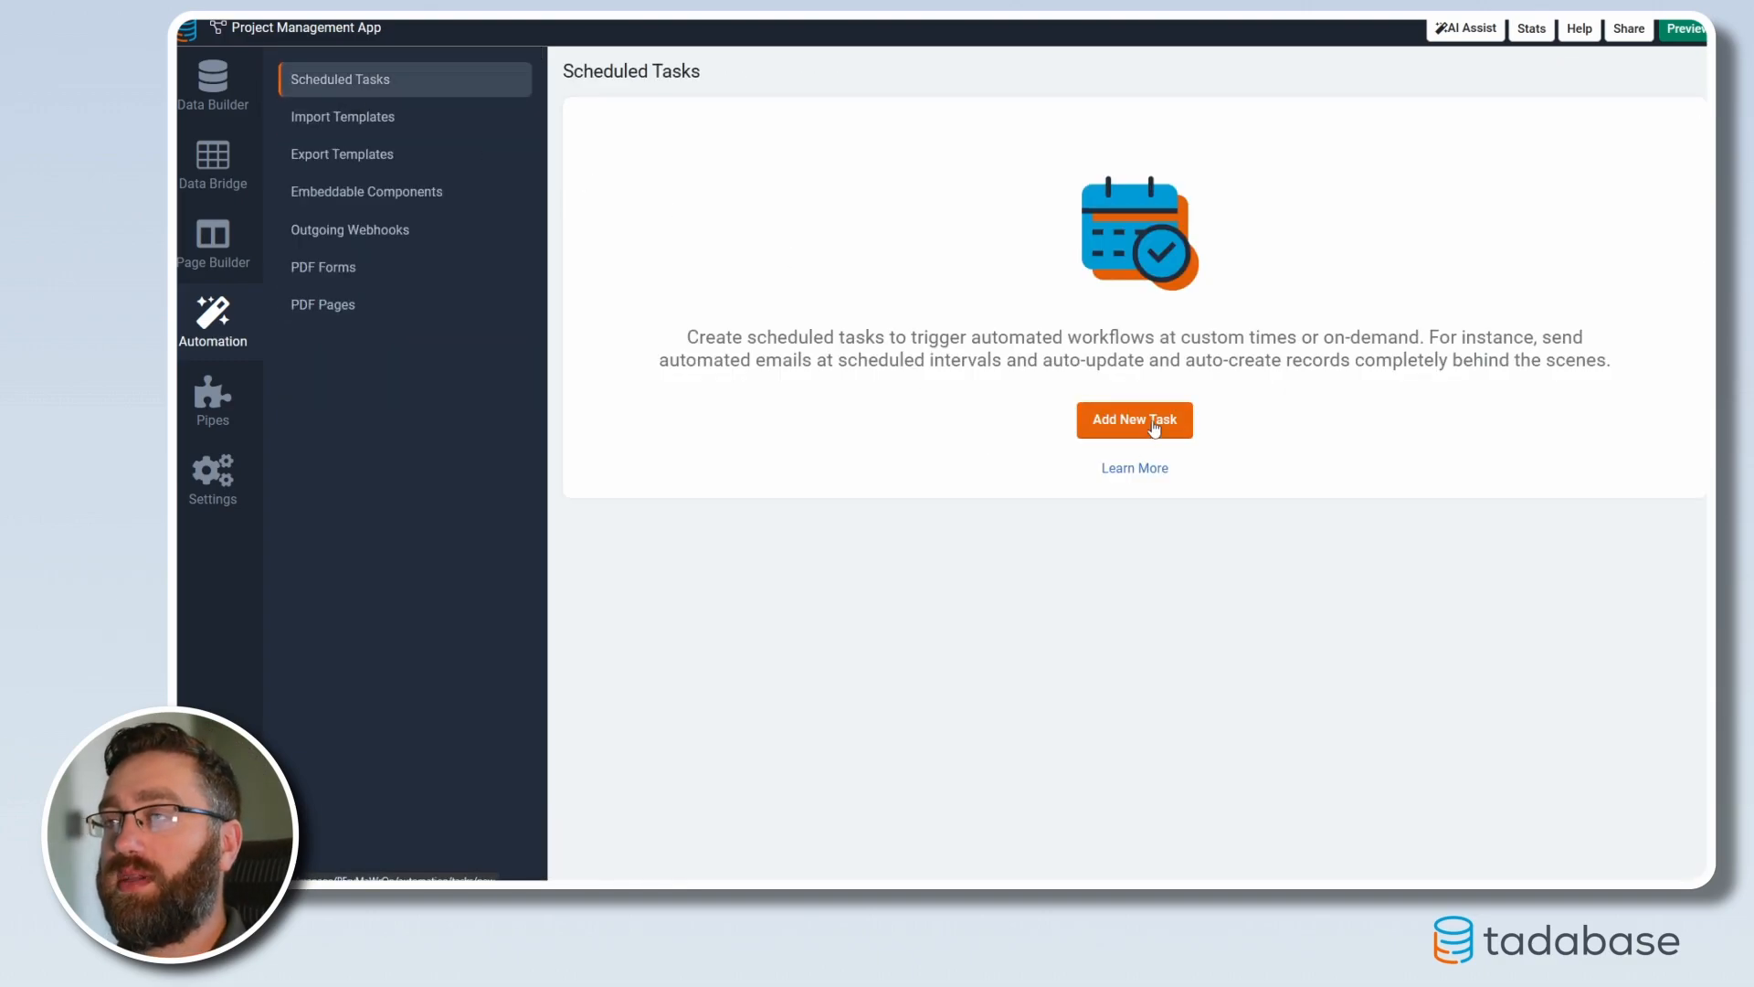
left_click(1154, 426)
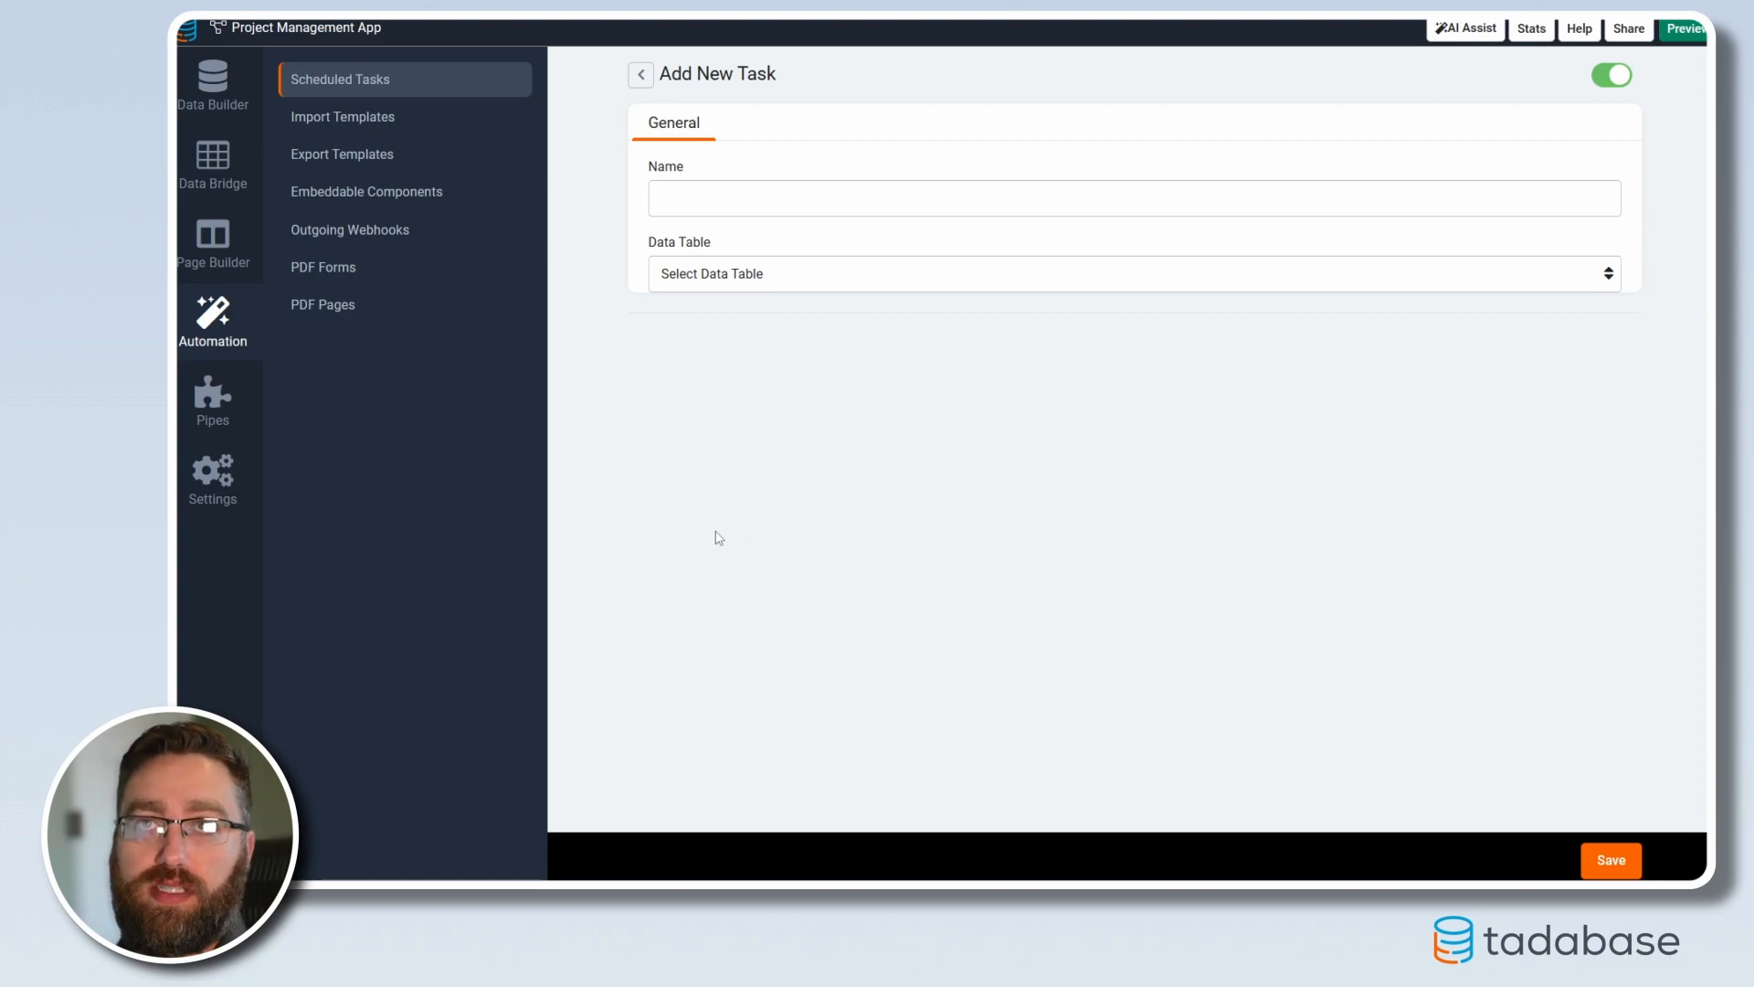
Add a Files field named Daily Report to the Projects data table and save it
left_click(224, 106)
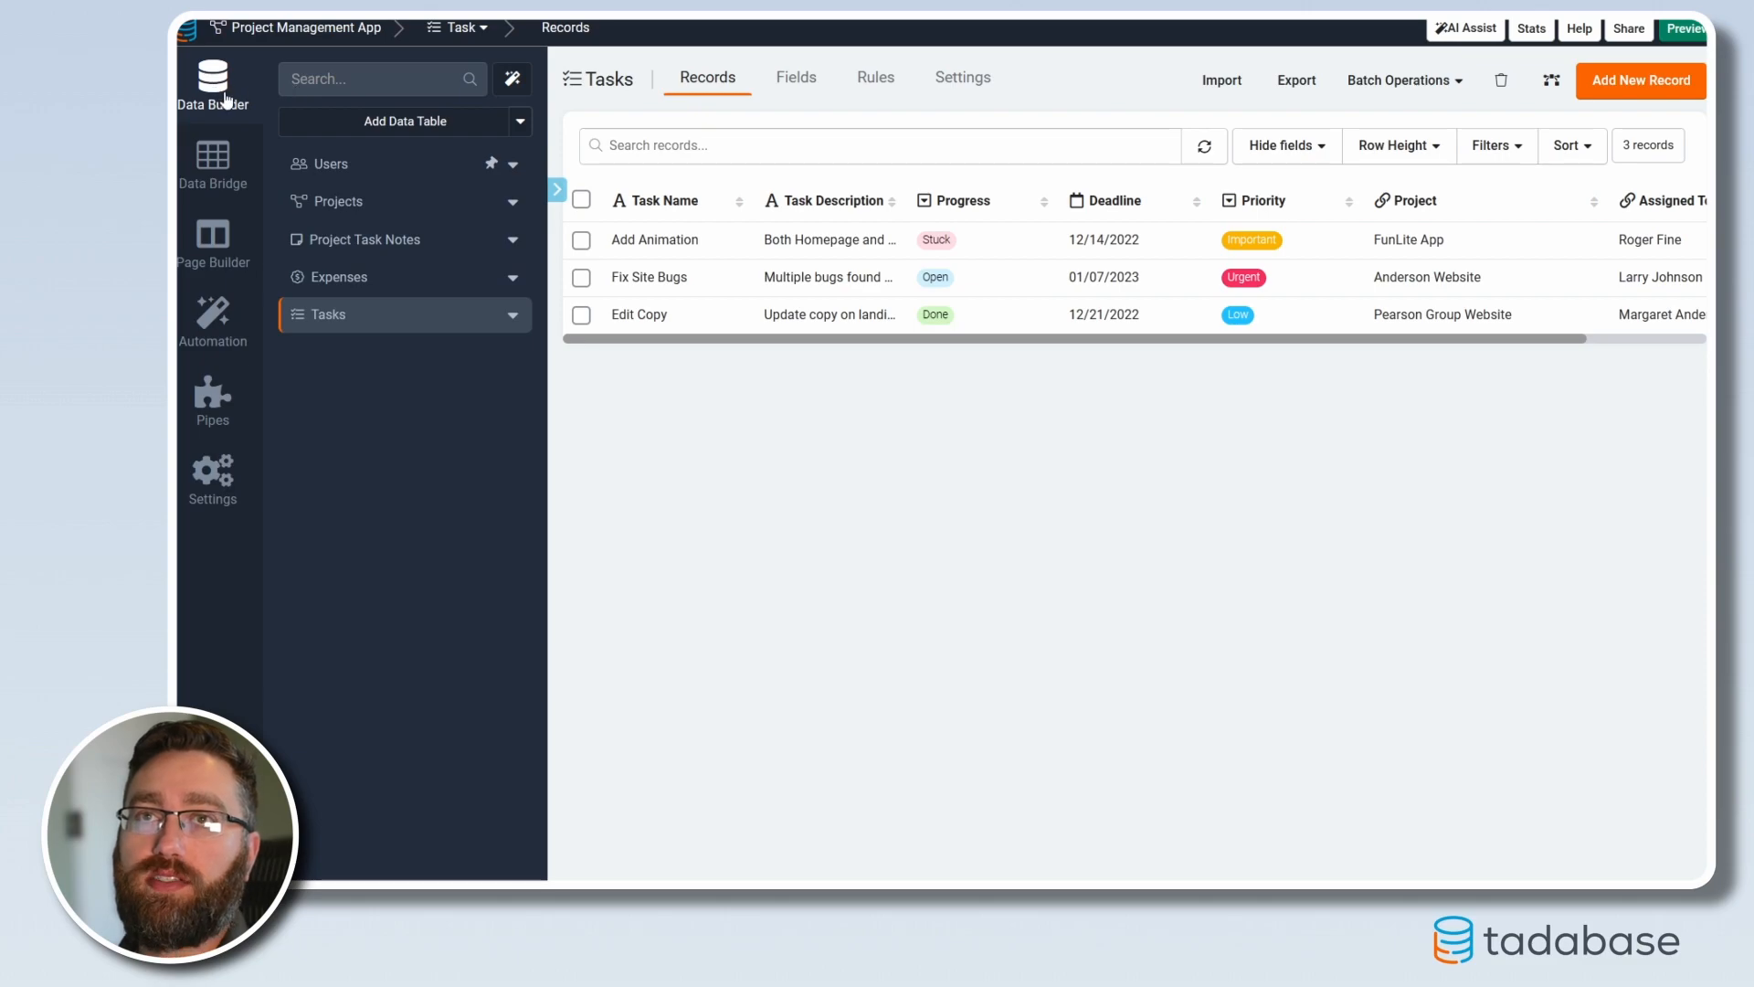
left_click(335, 209)
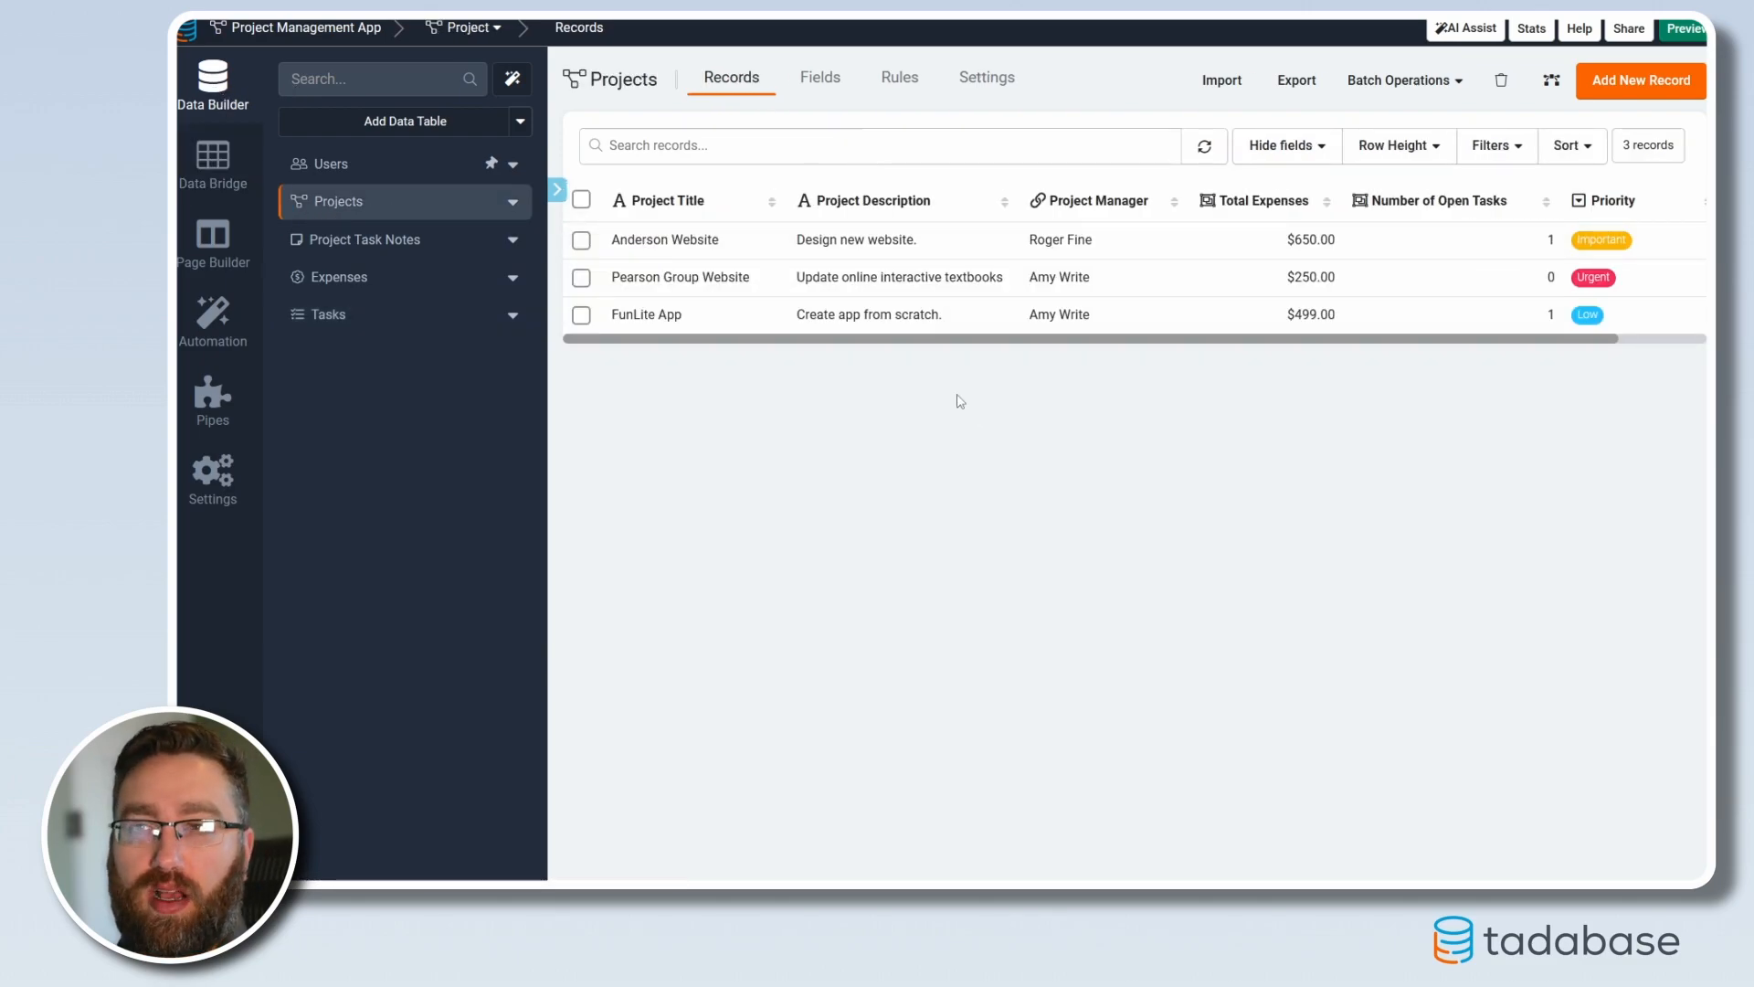
left_click(816, 83)
left_click(1188, 130)
left_click(1163, 231)
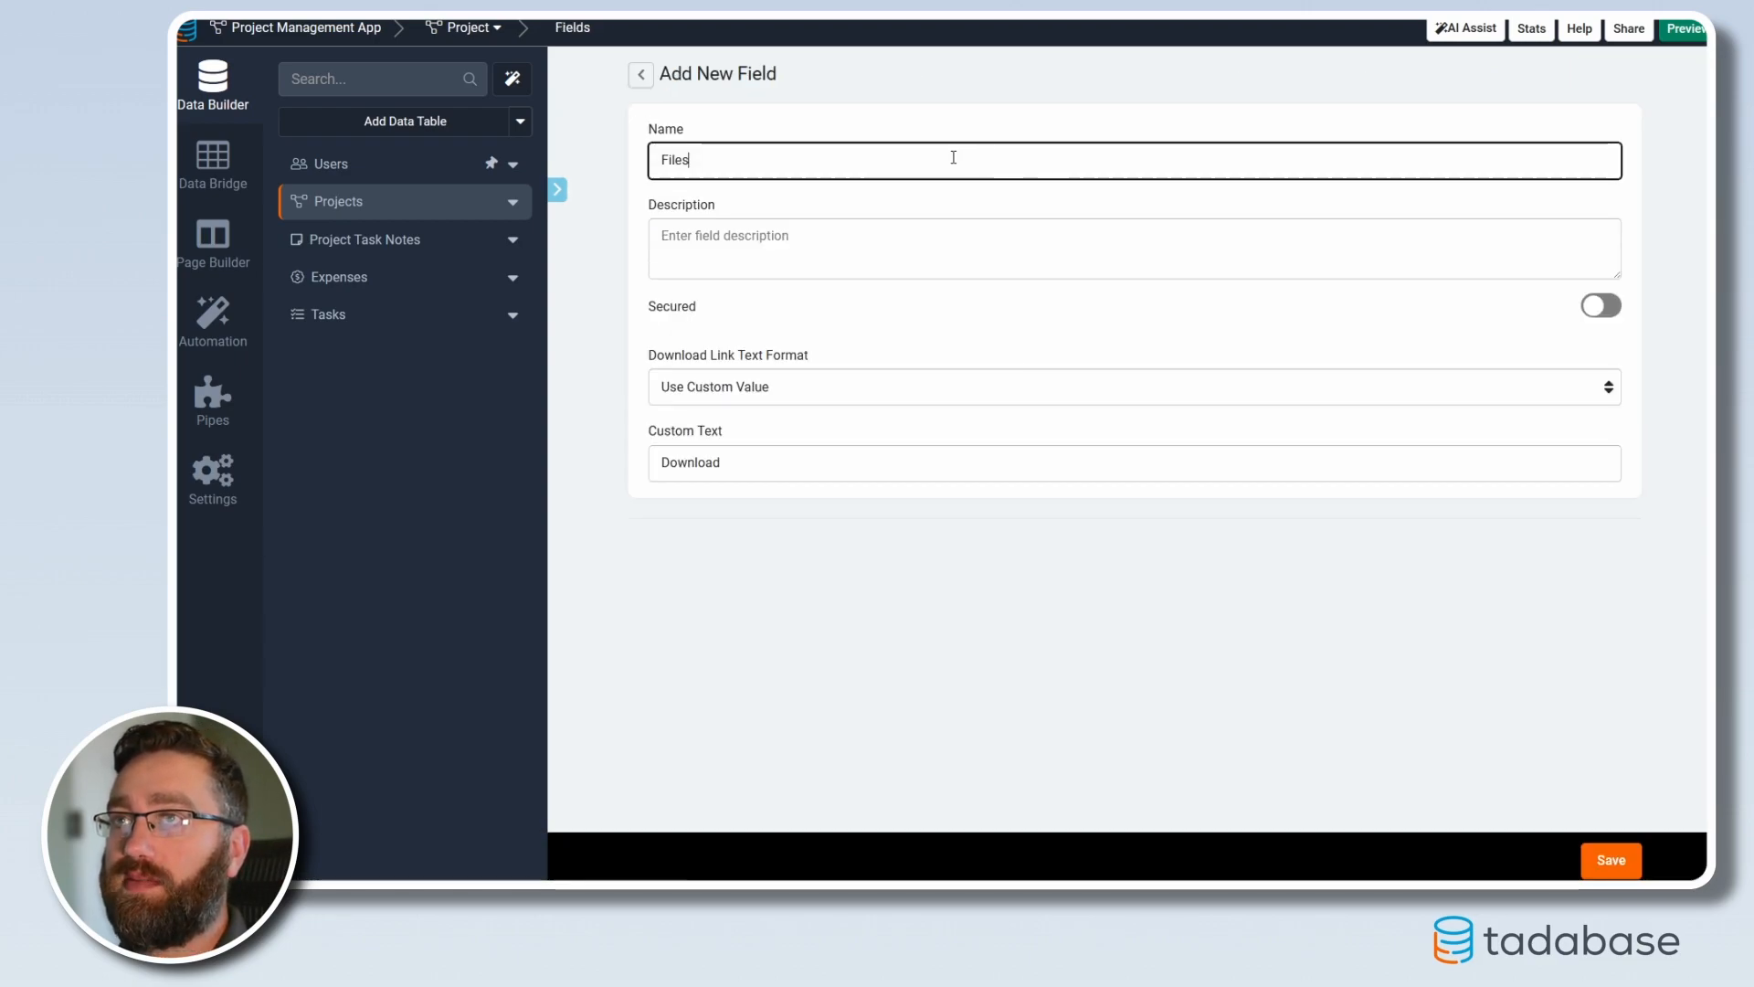
key("ctrl+a")
type("Daily Report")
key("Return")
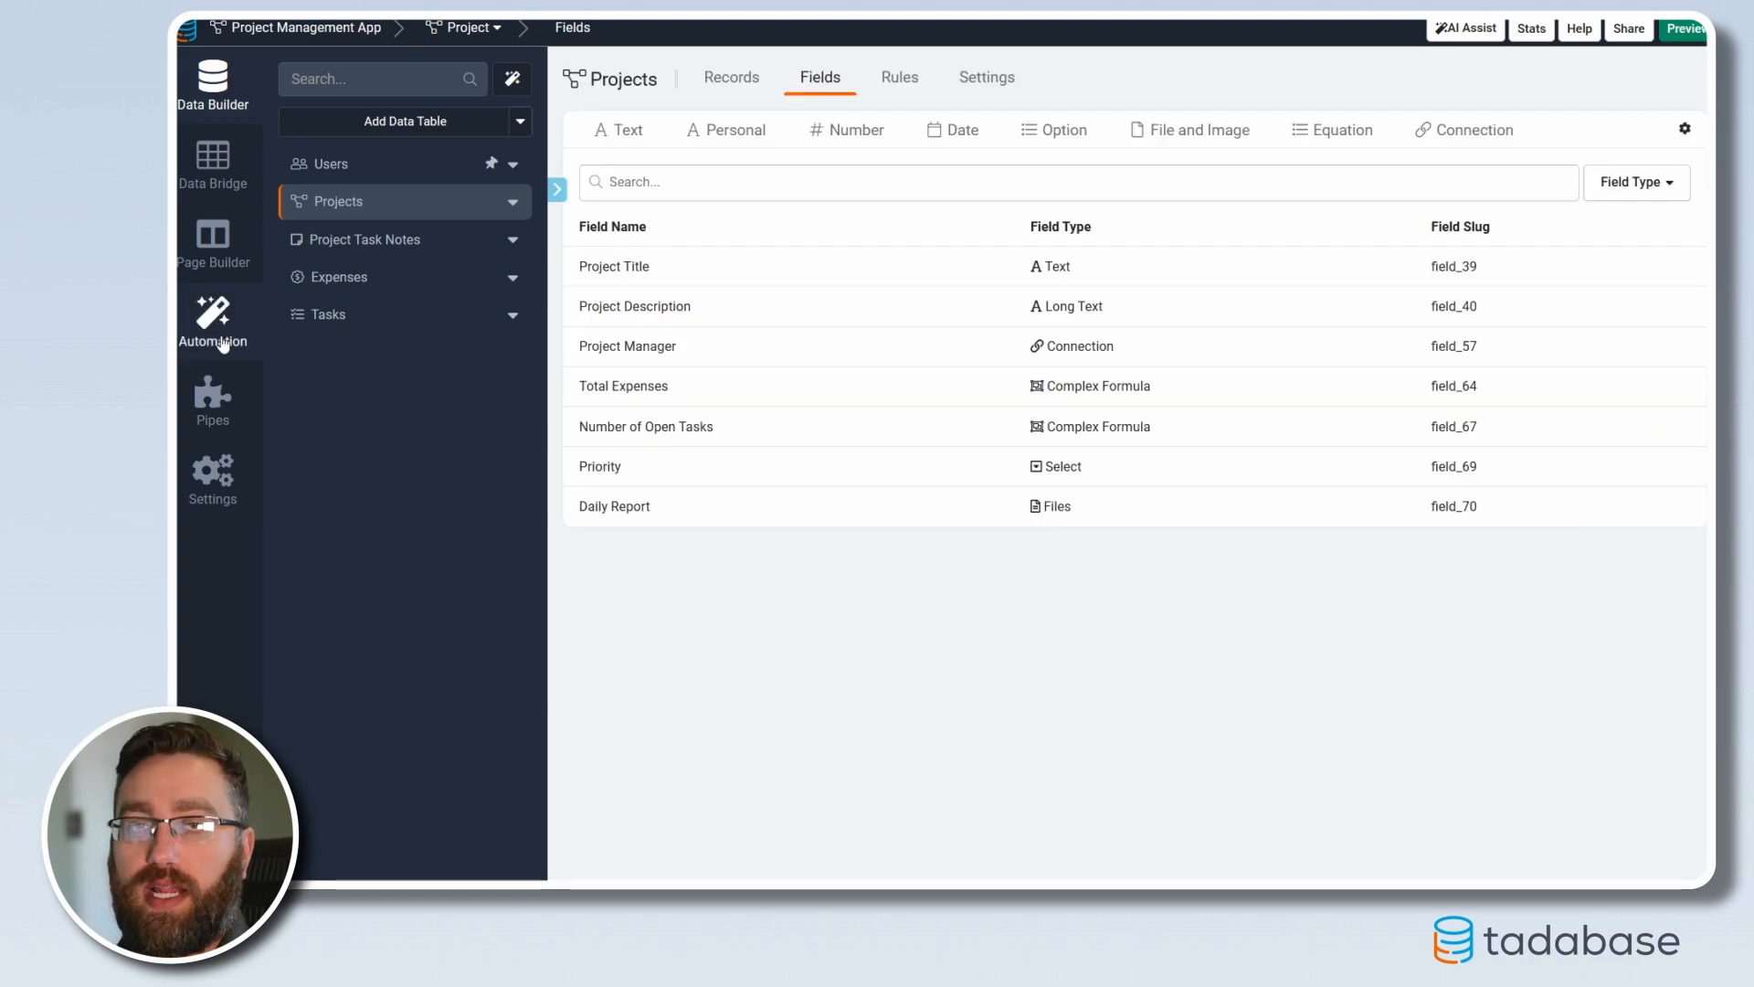
Return to the new scheduled task, name it Daily Report and set its data table to Projects
left_click(222, 344)
left_click(691, 193)
type("Daily Report")
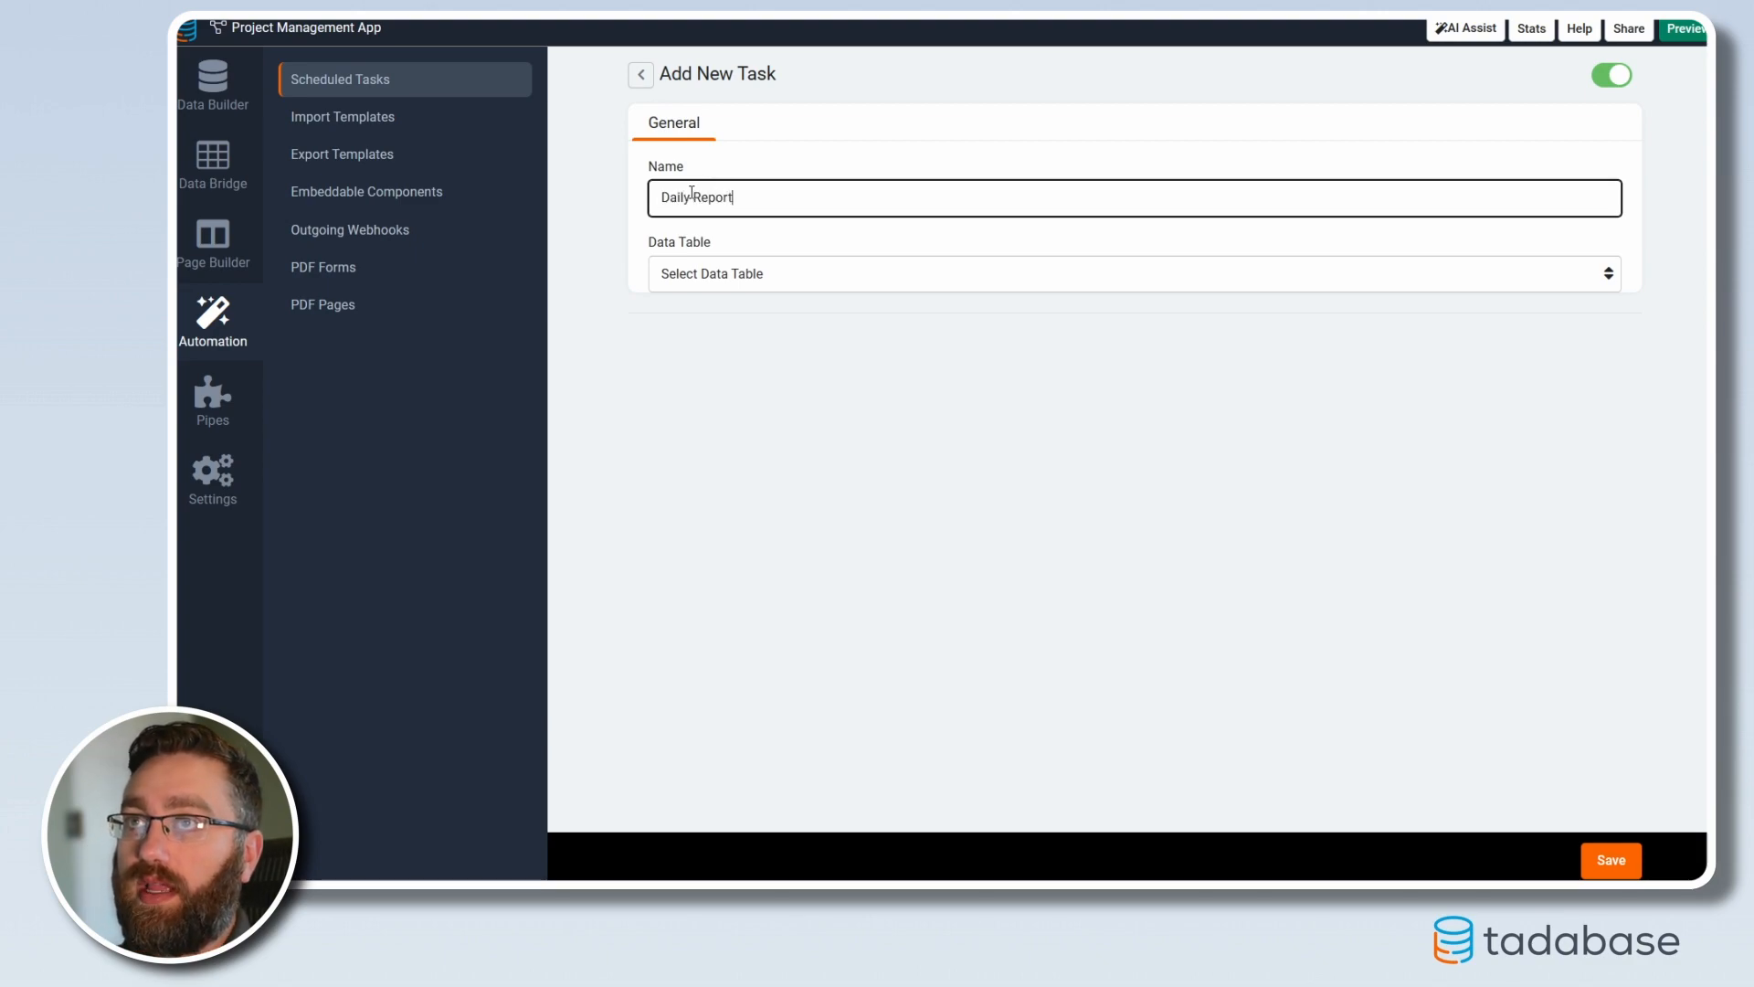
left_click(791, 273)
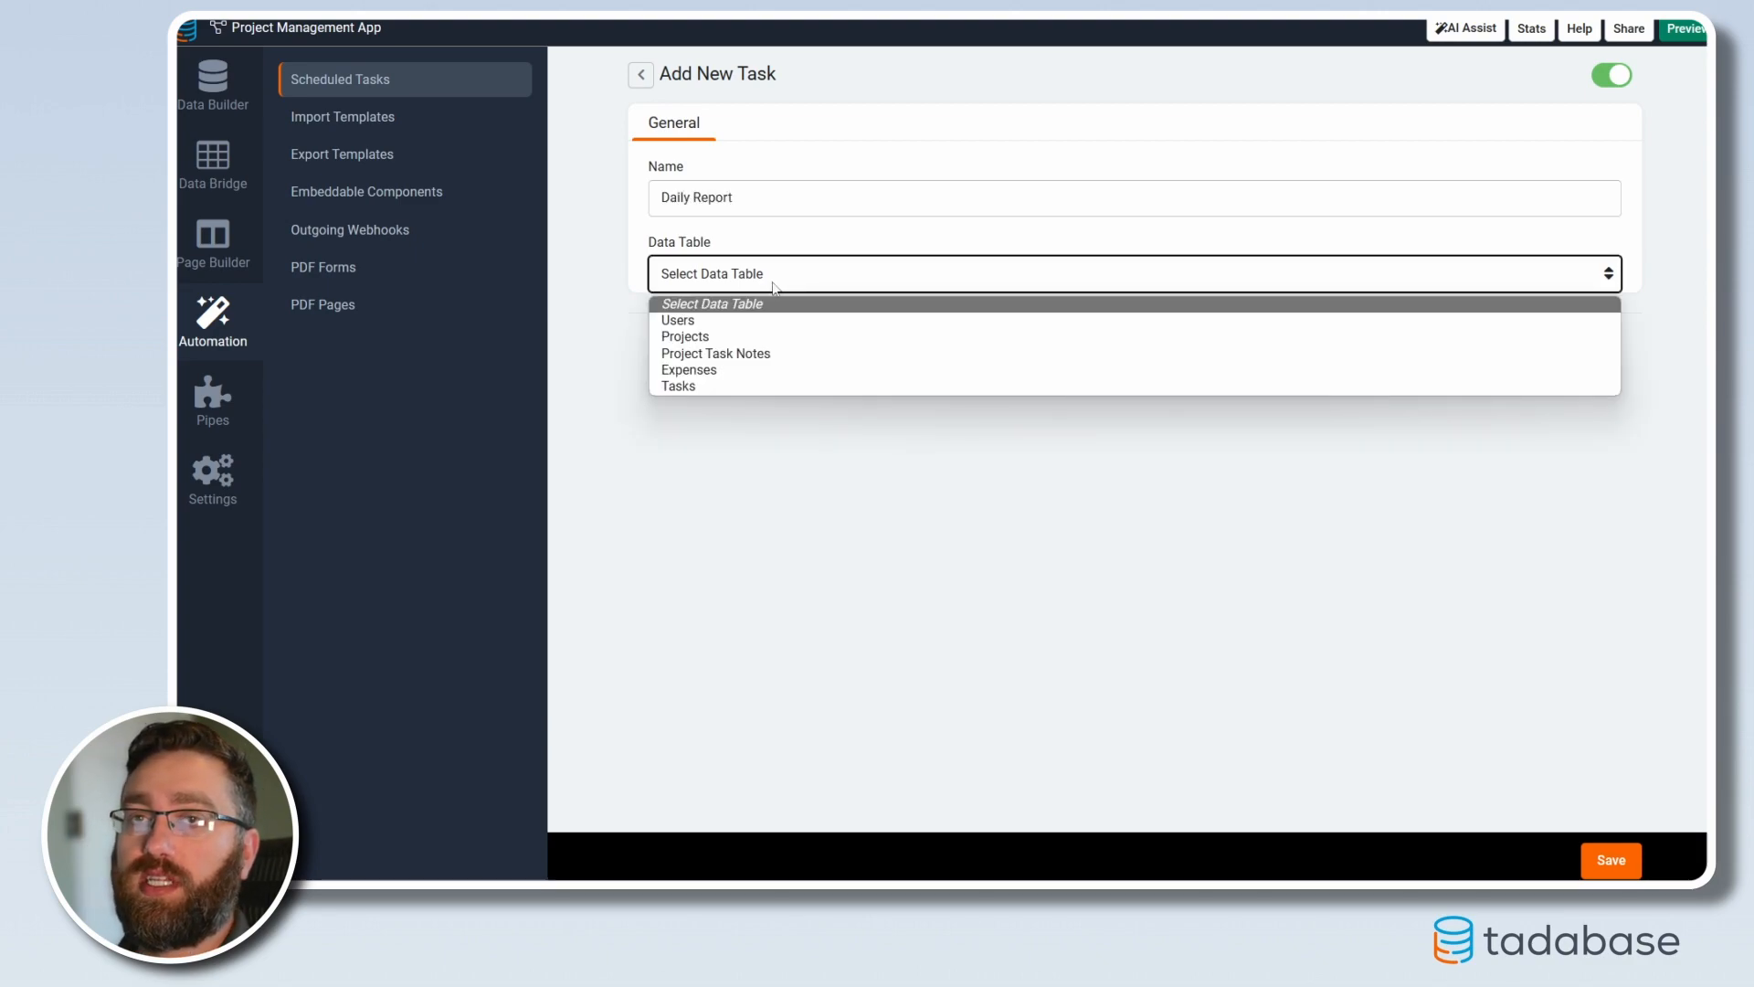
left_click(683, 340)
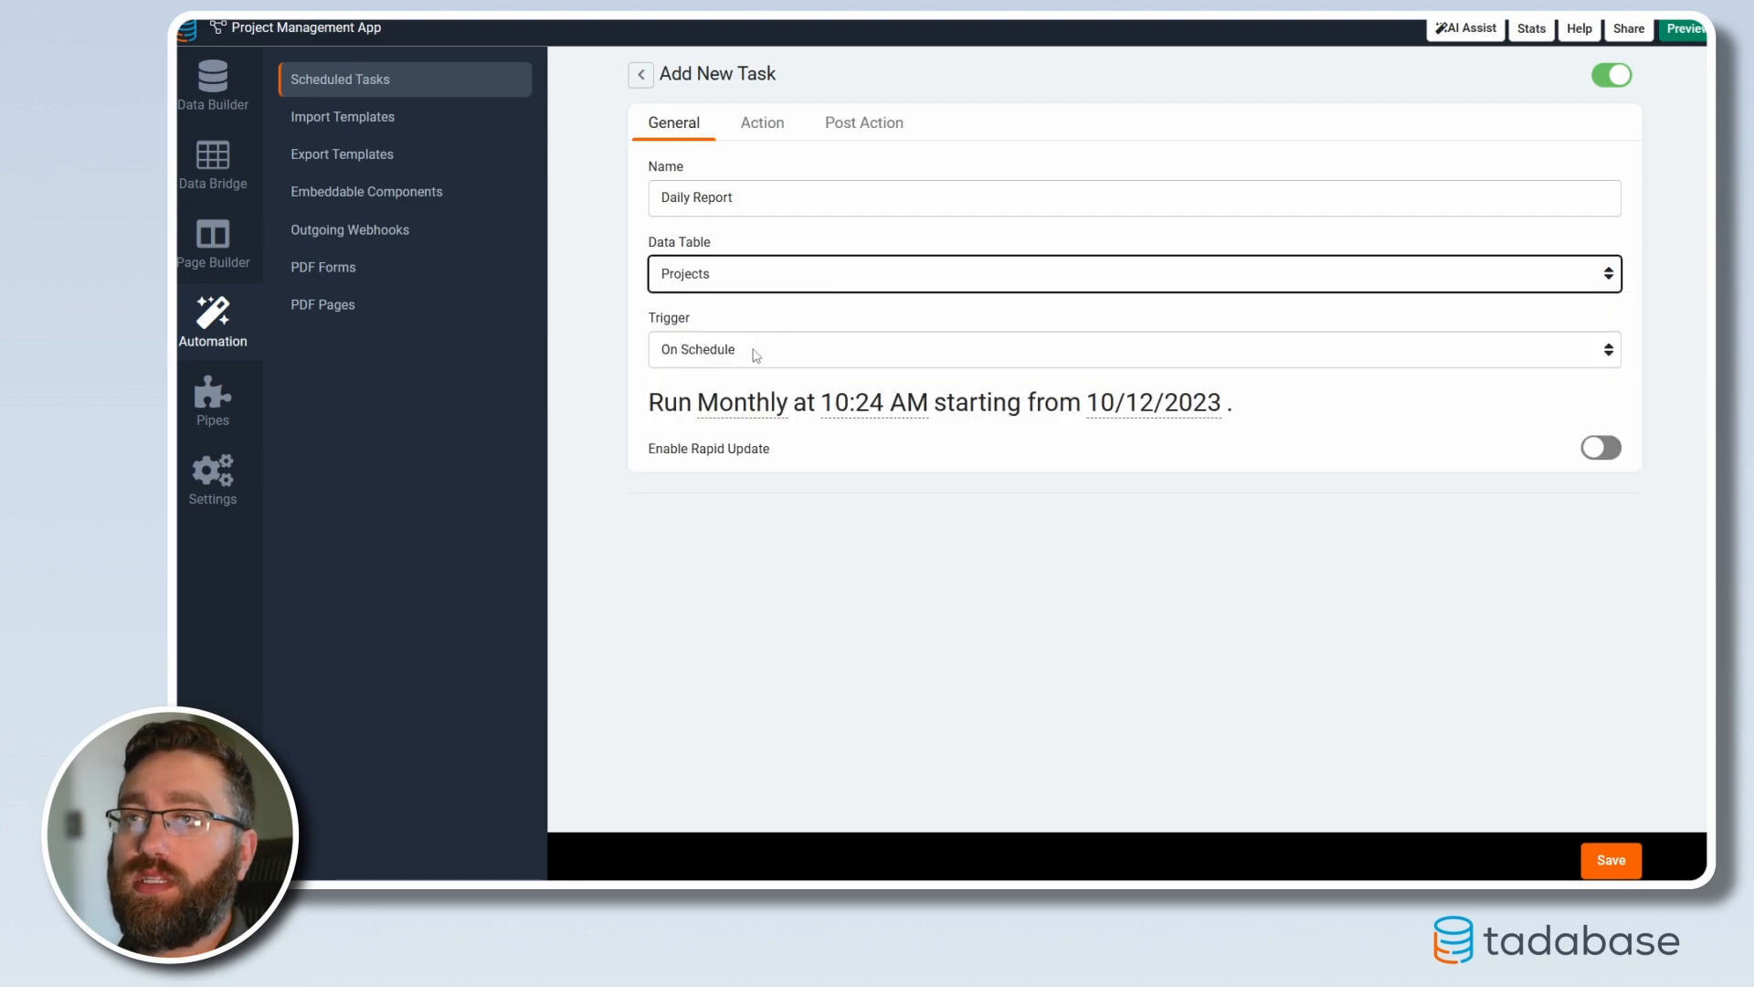
Schedule the task to run Daily at 09:00 AM
left_click(737, 407)
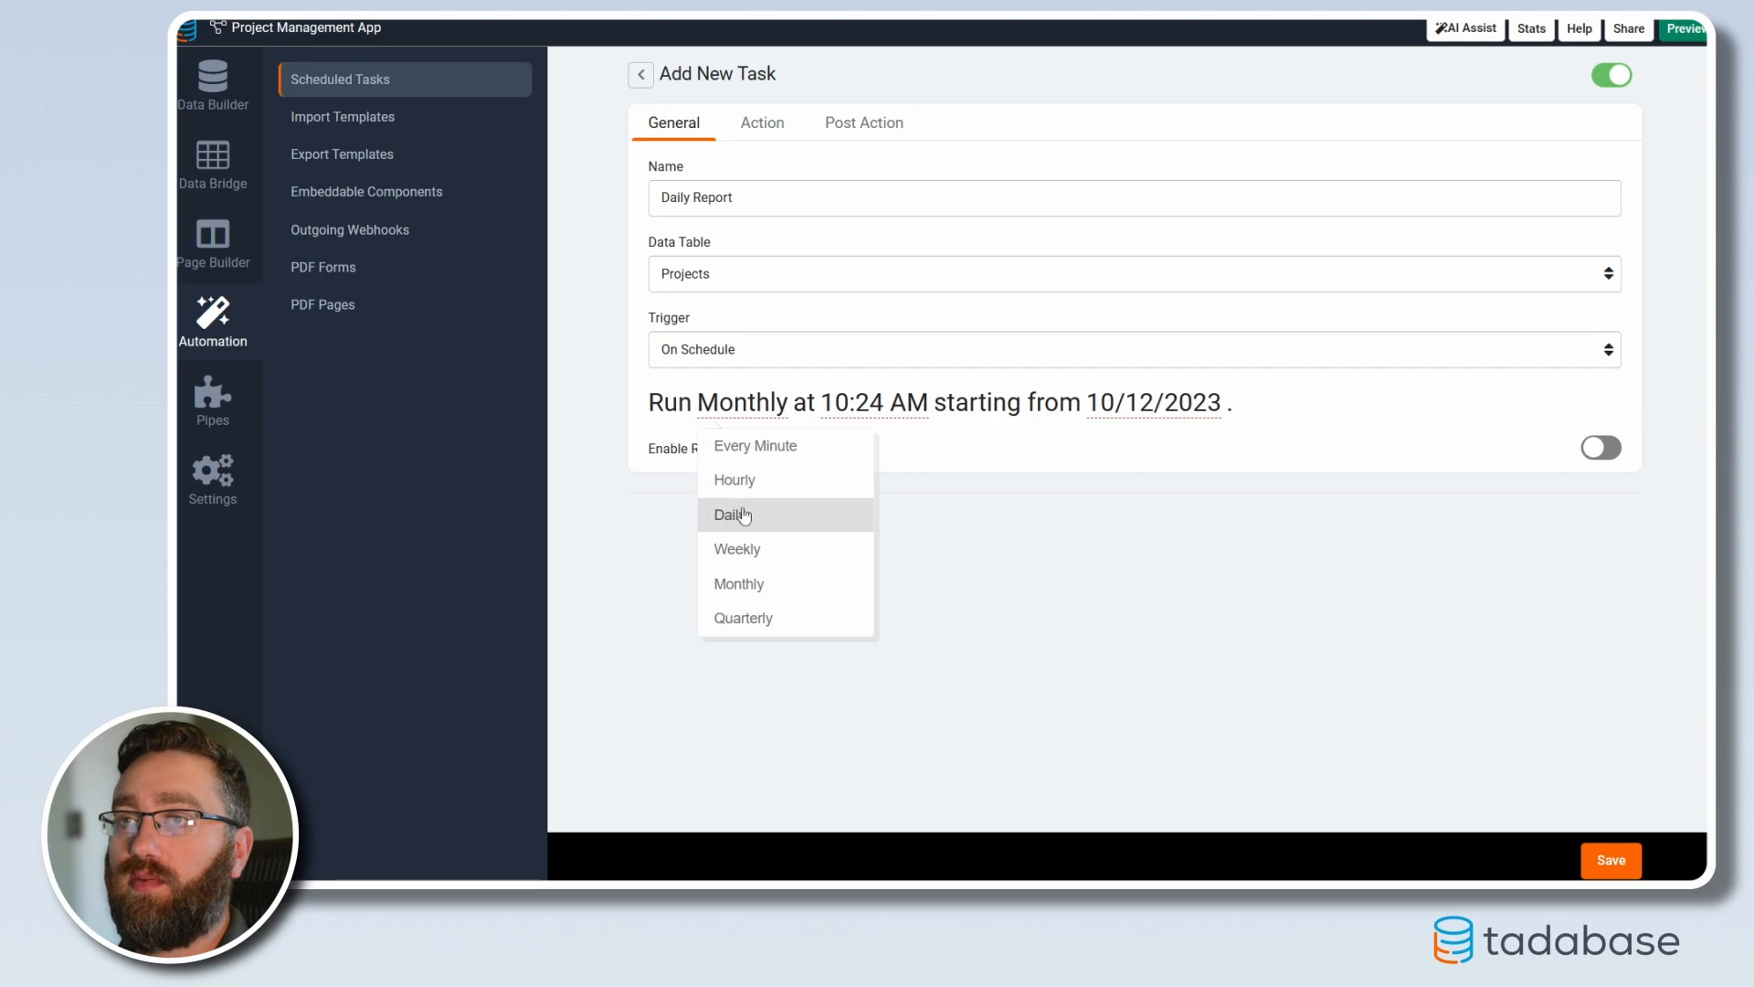
left_click(745, 516)
left_click(854, 409)
left_click(819, 507)
left_click(879, 508)
left_click(879, 507)
left_click(885, 483)
type("00")
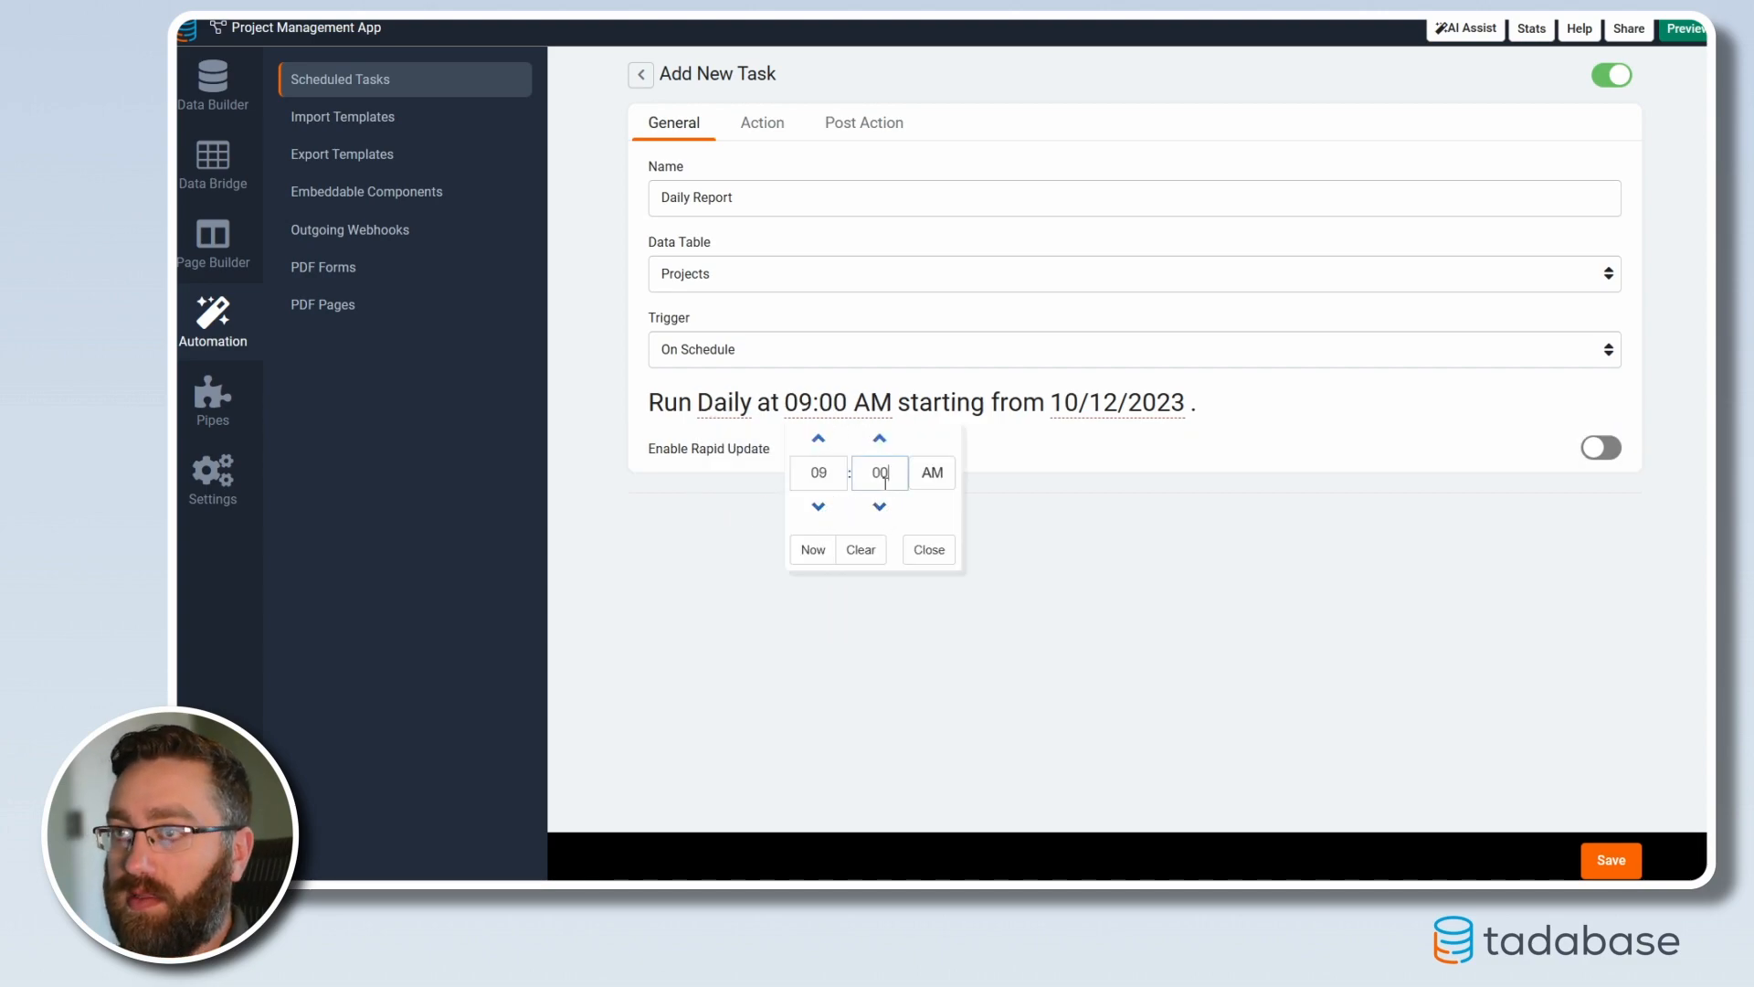
left_click(930, 550)
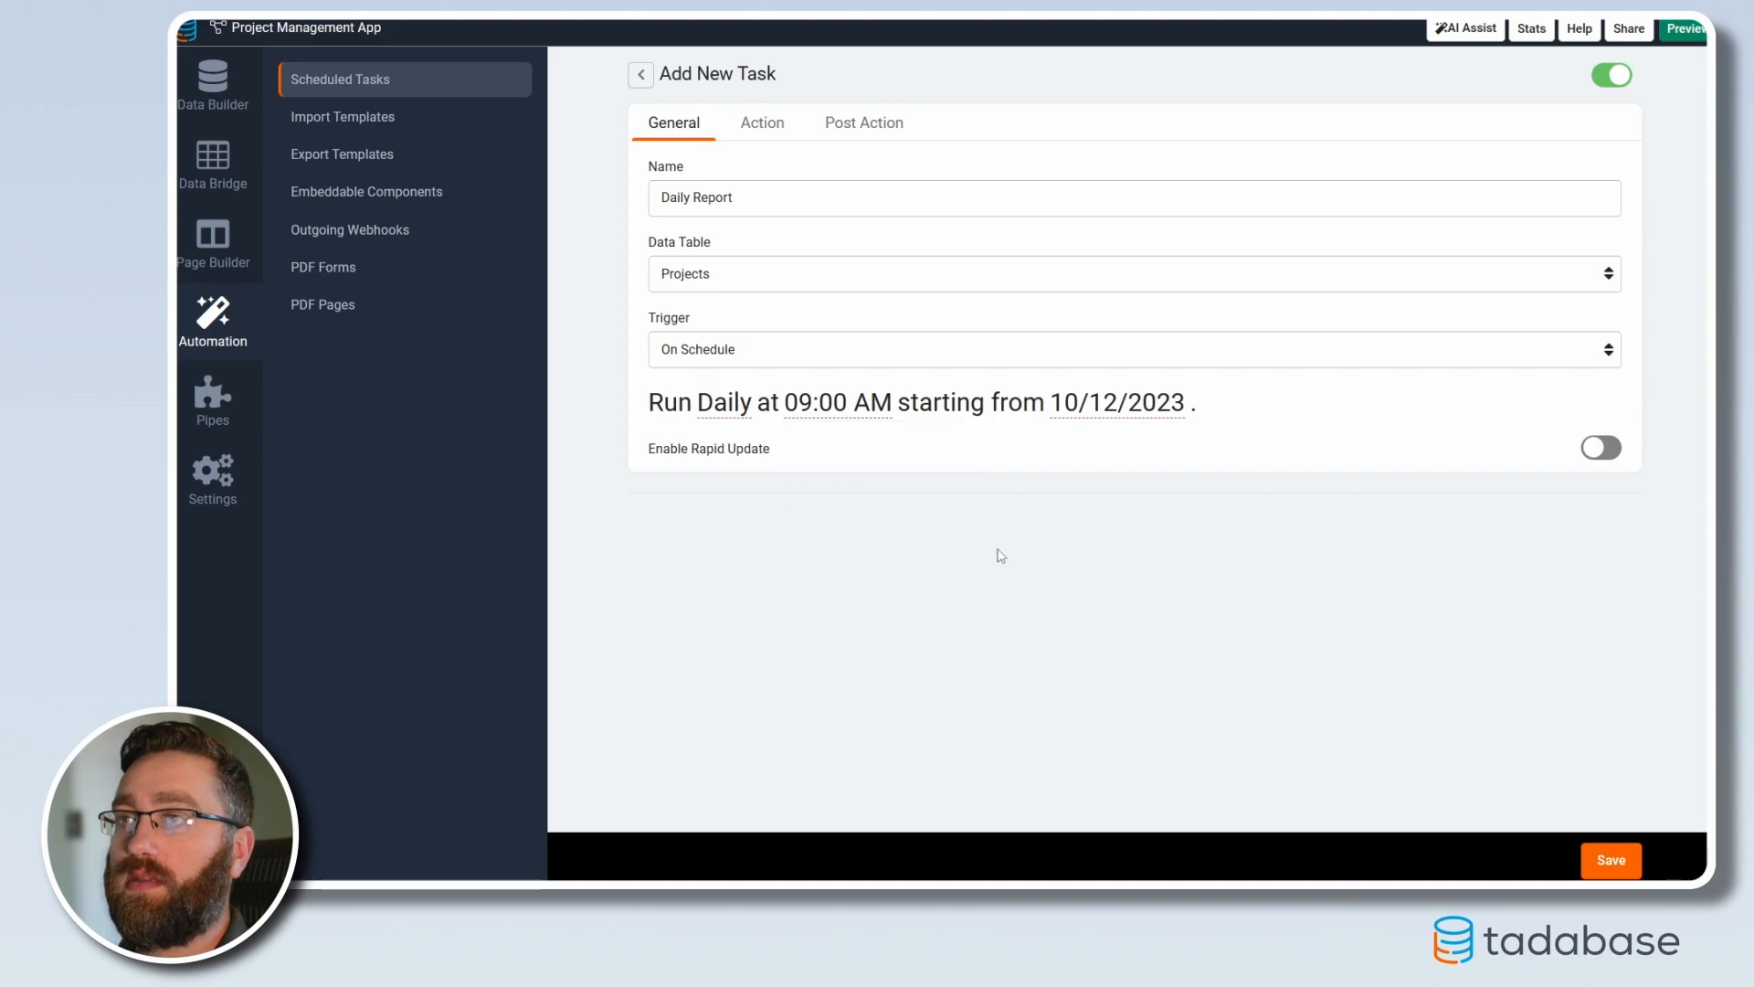
Set the scheduled task's action to Create PDF (New)
left_click(759, 123)
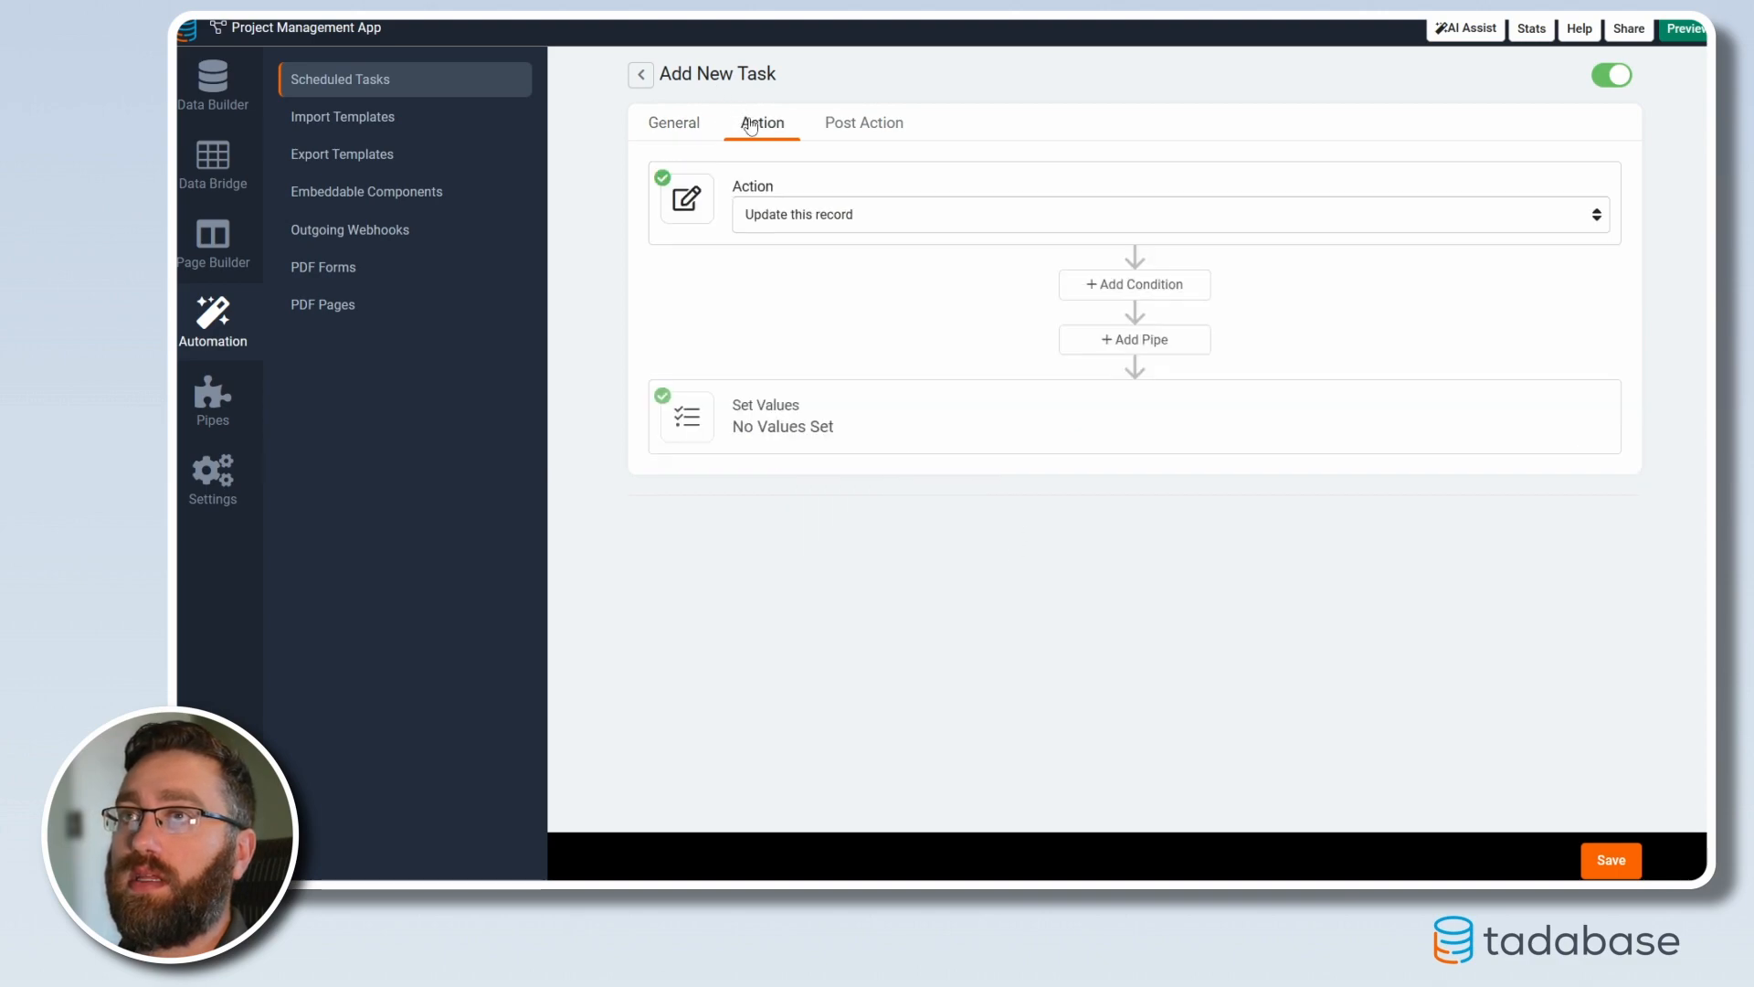
left_click(793, 215)
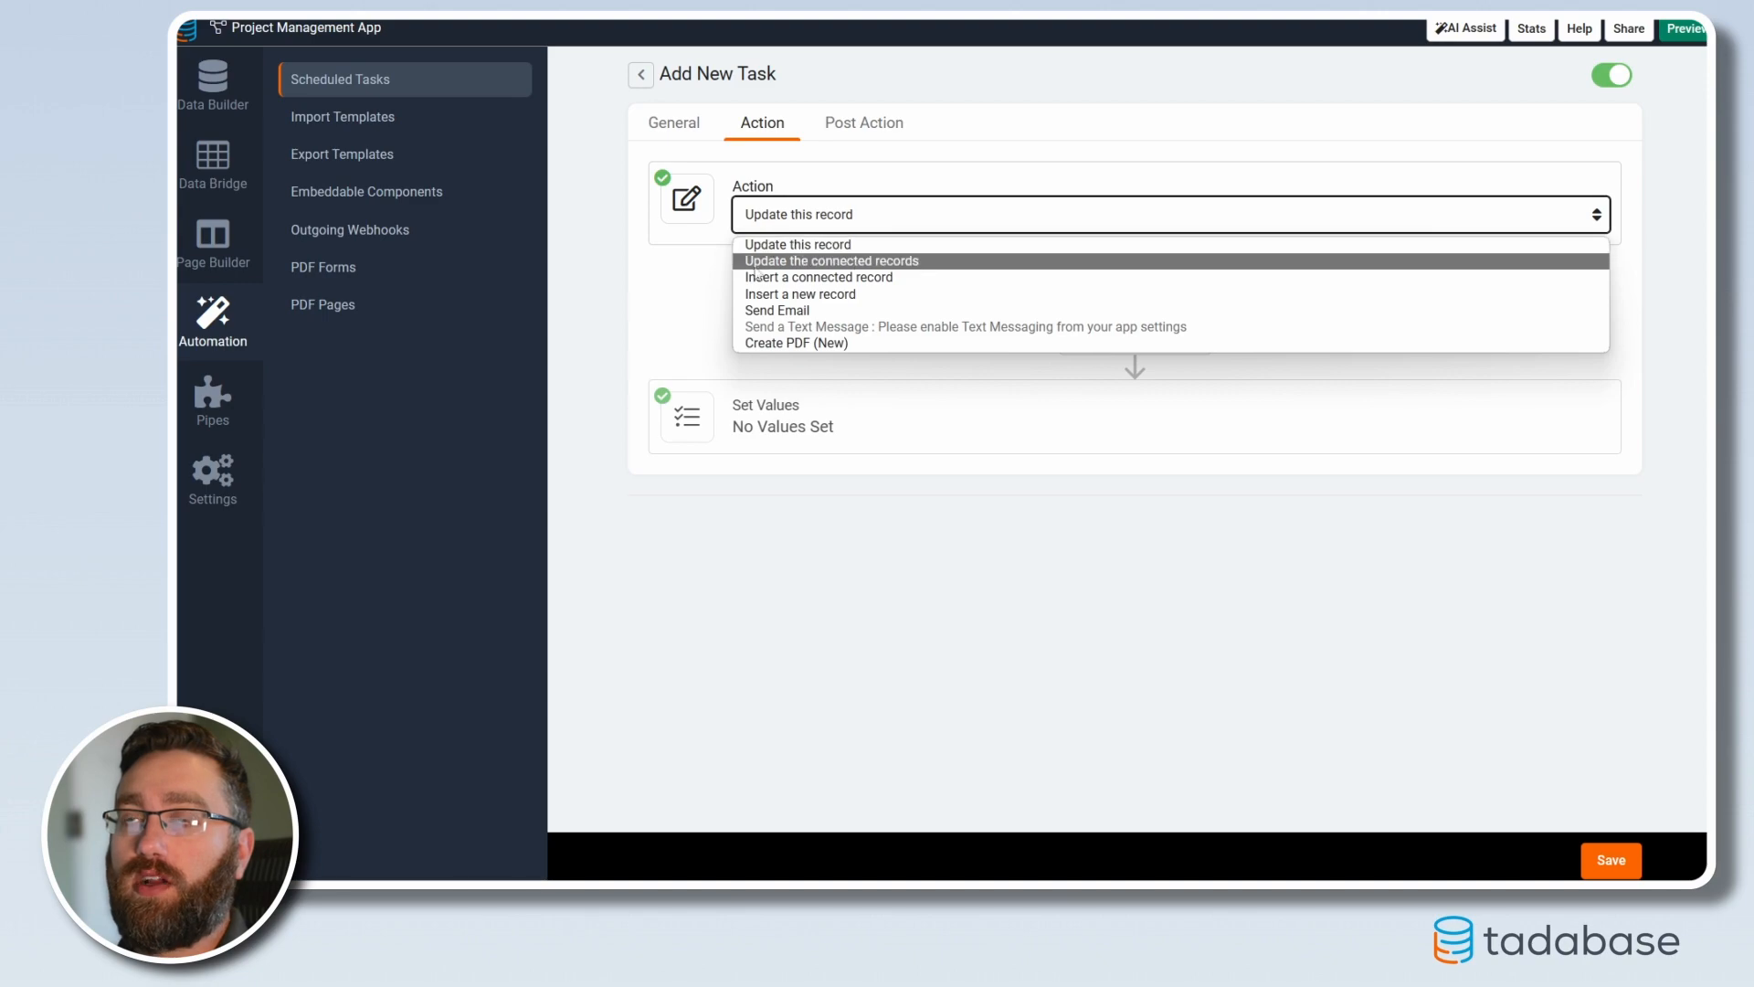
left_click(756, 343)
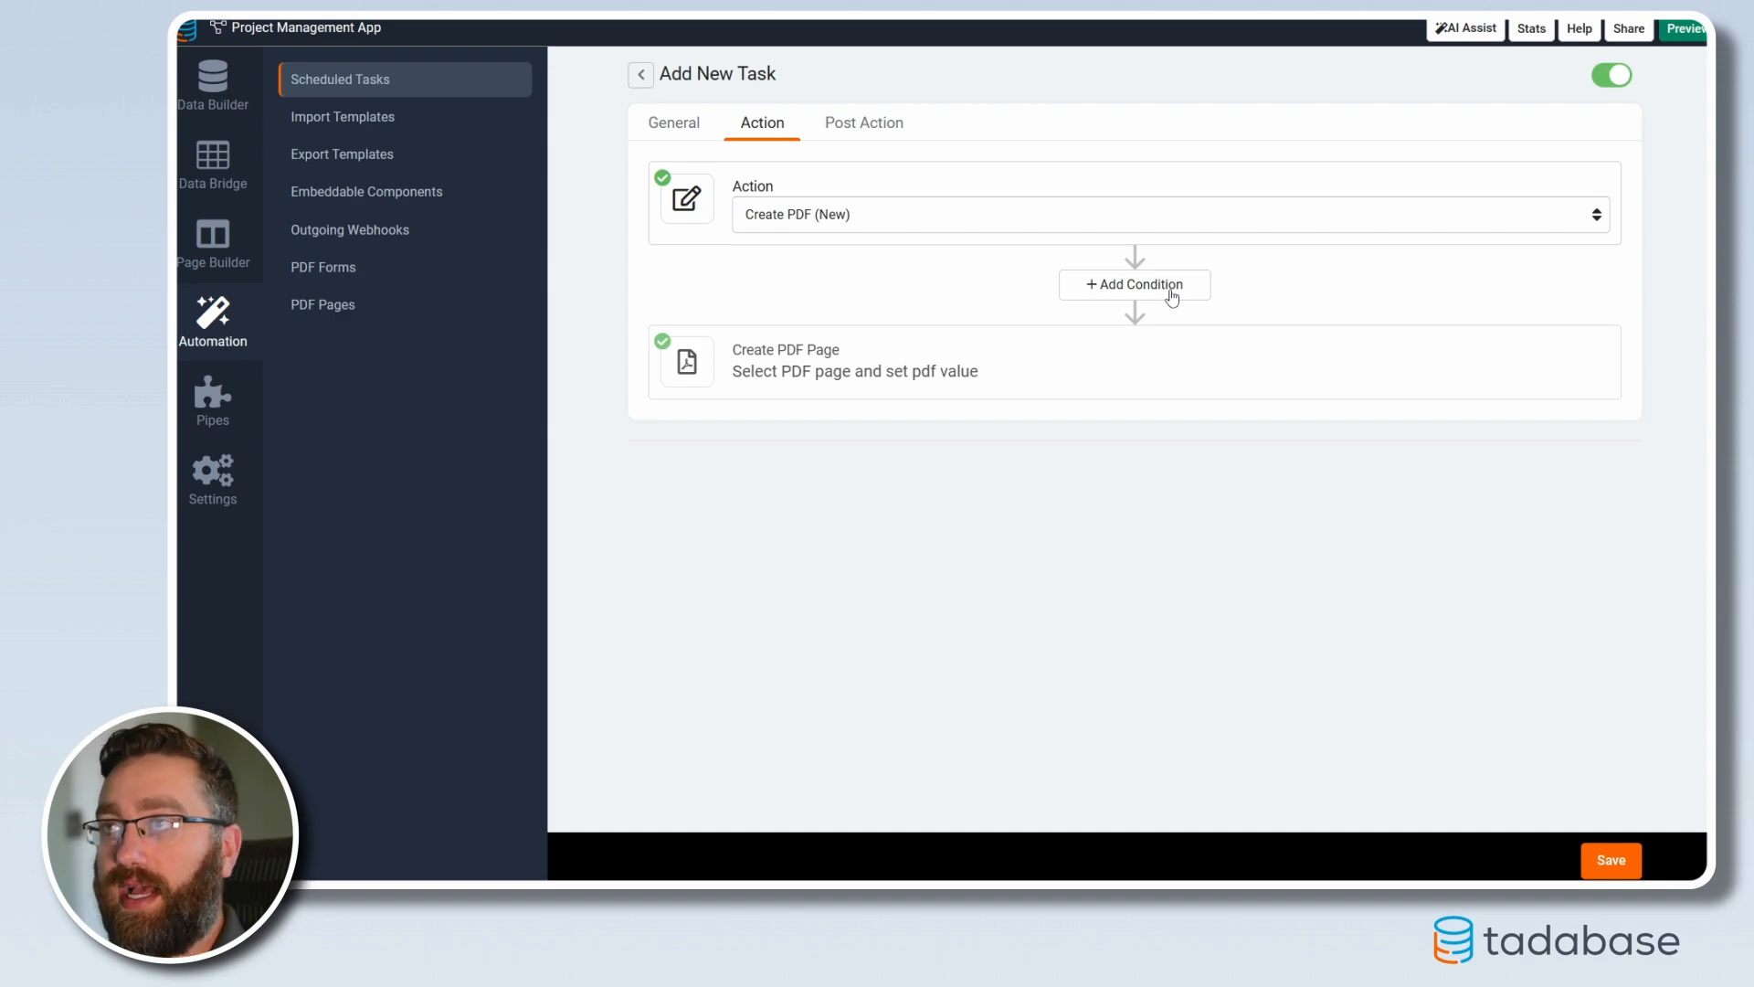
Add a condition so the action runs only when Number of Open Tasks is higher than 0
left_click(1125, 299)
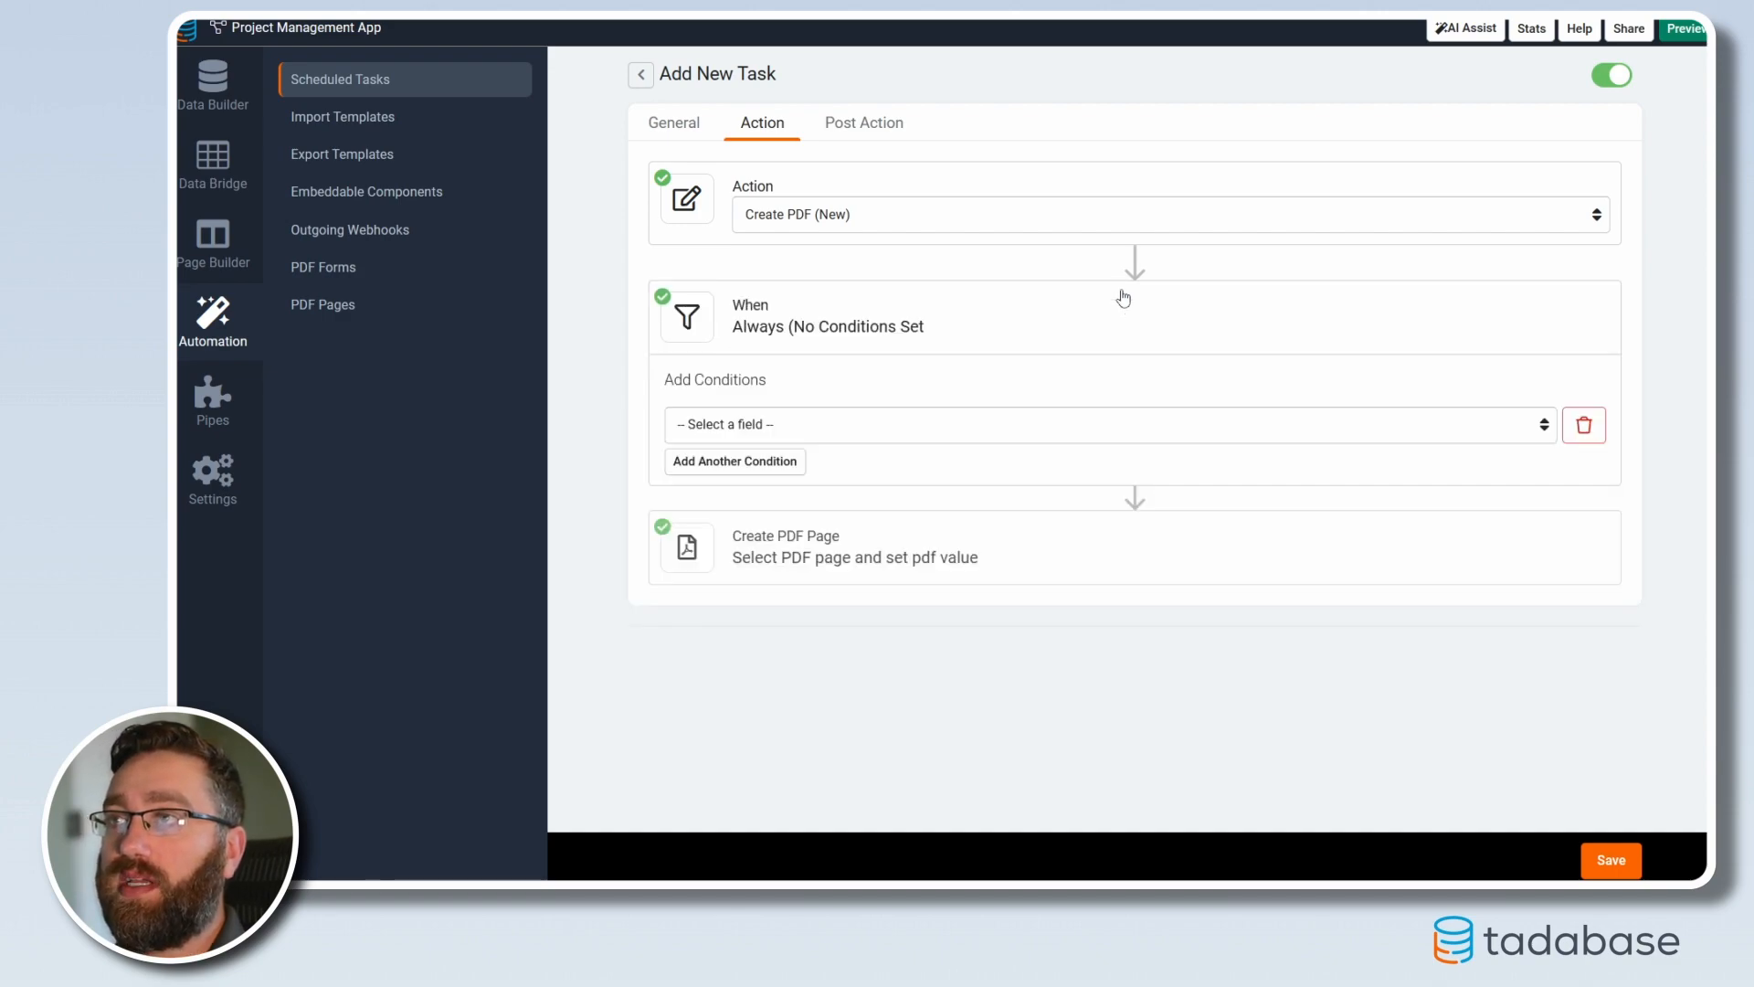
left_click(752, 426)
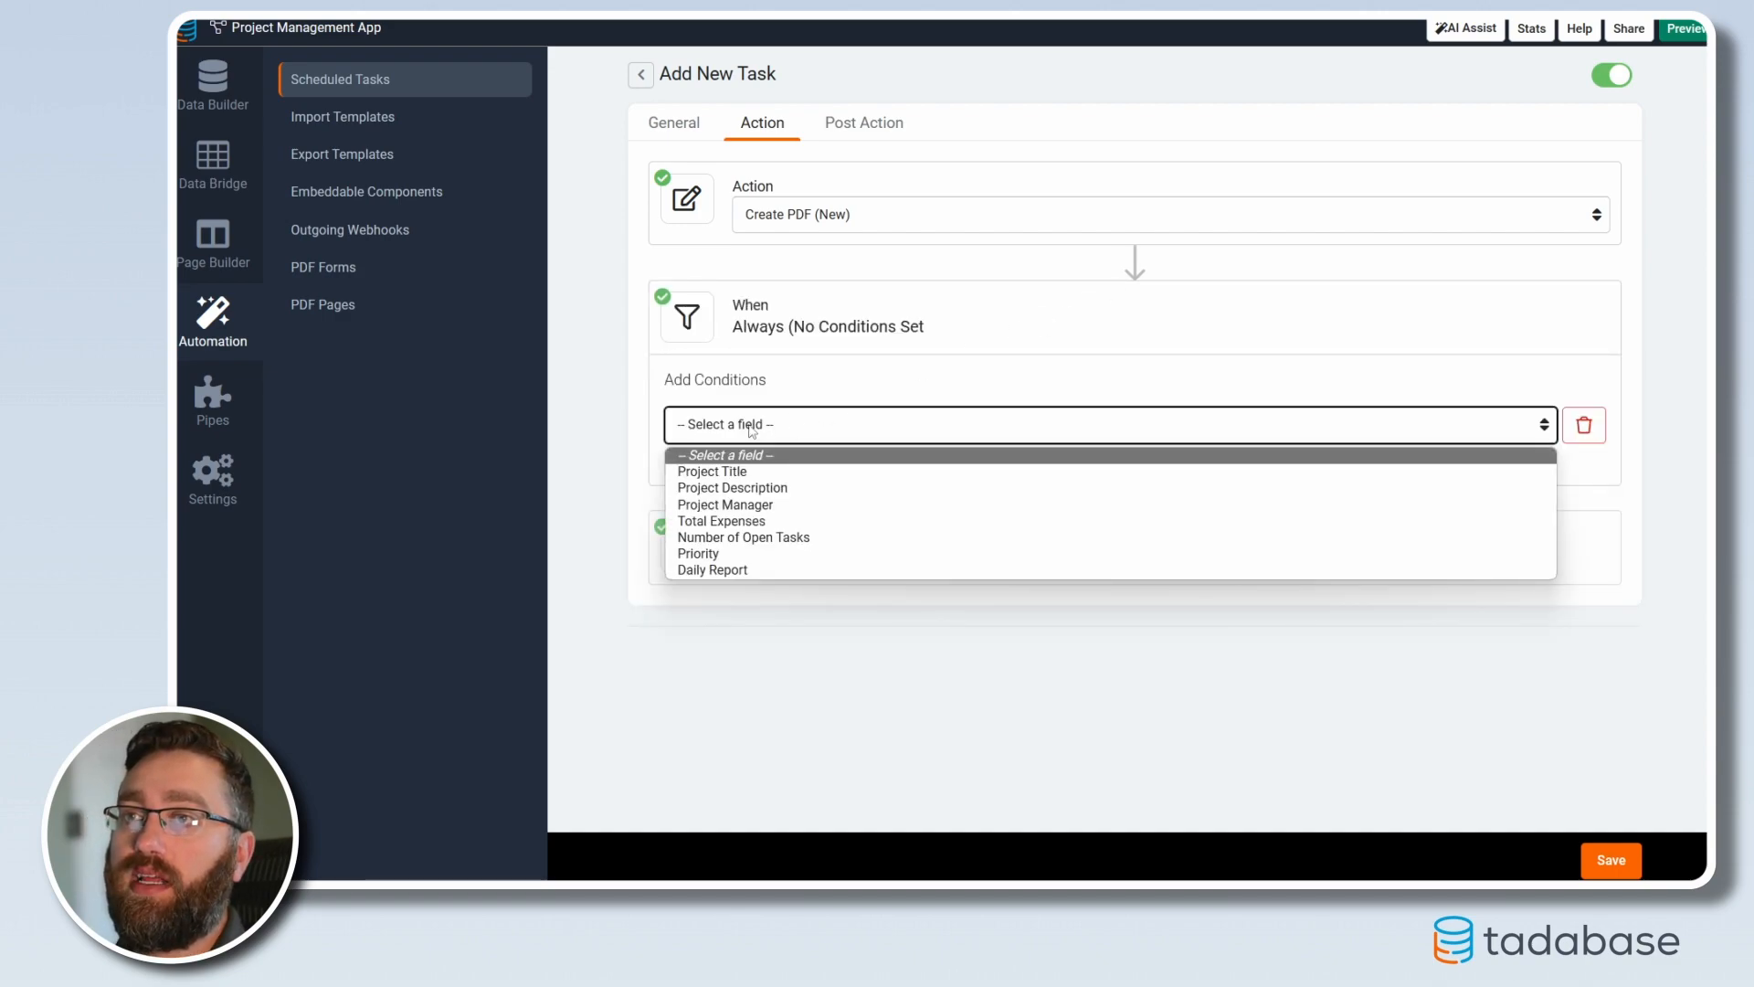
left_click(748, 539)
left_click(1145, 430)
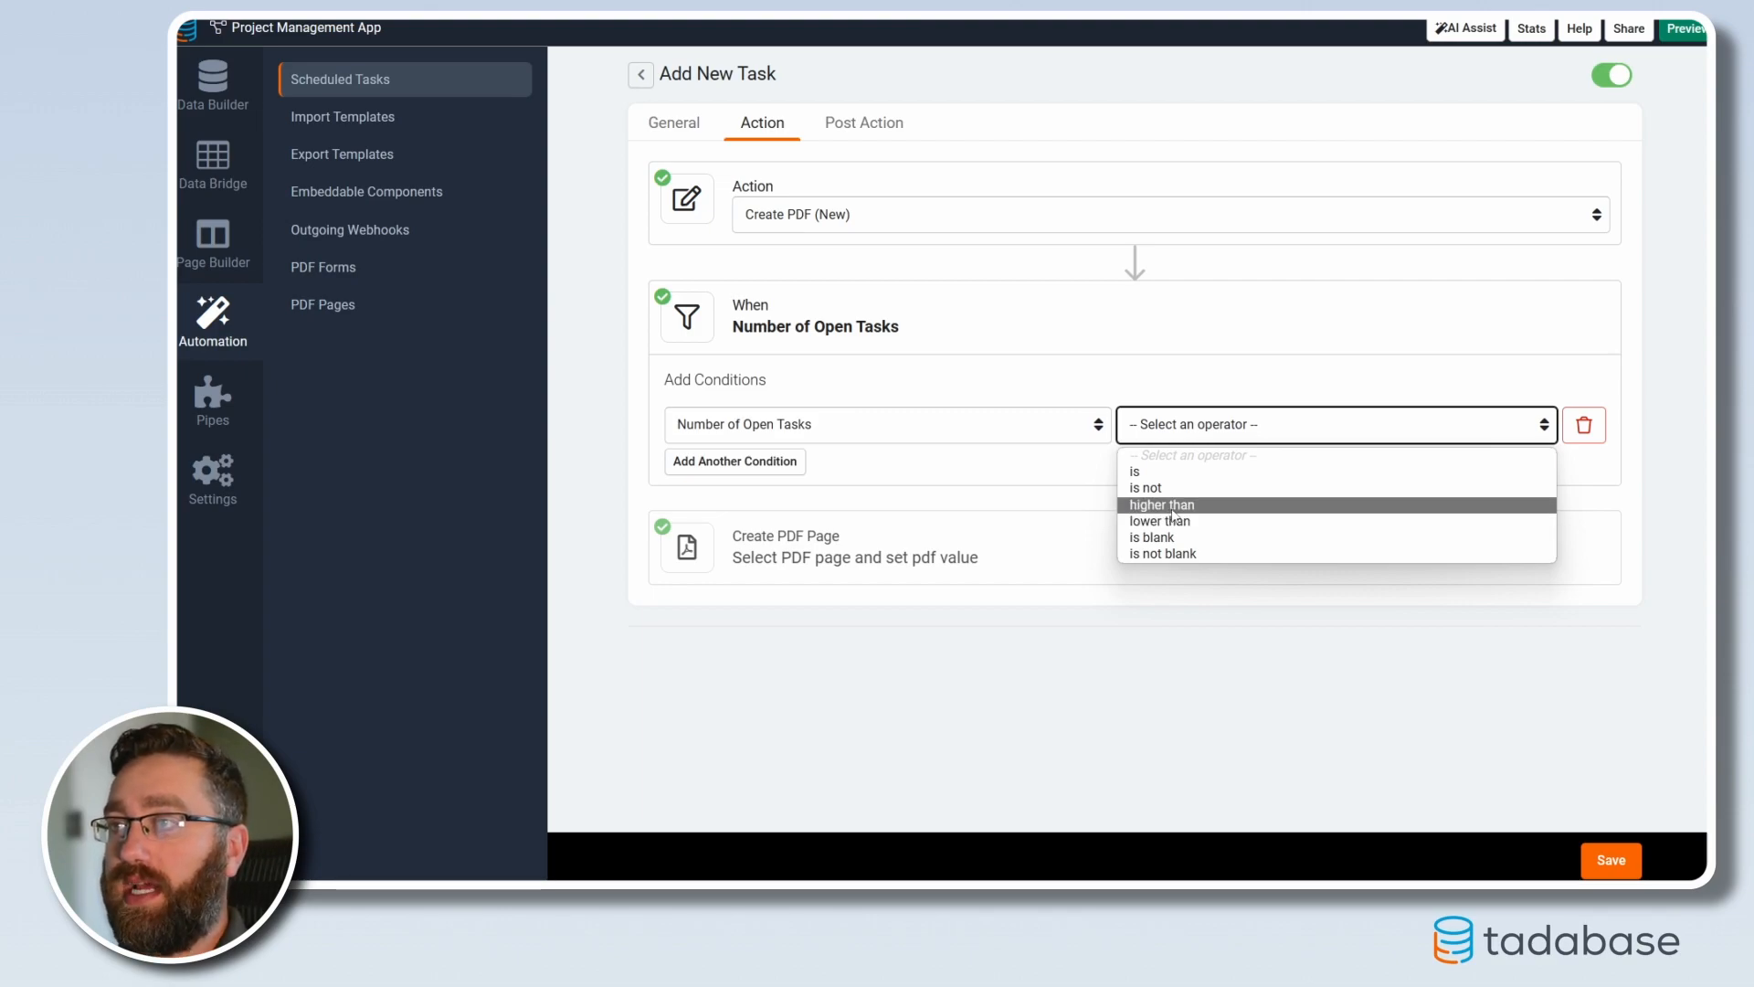
left_click(1173, 510)
left_click(1422, 433)
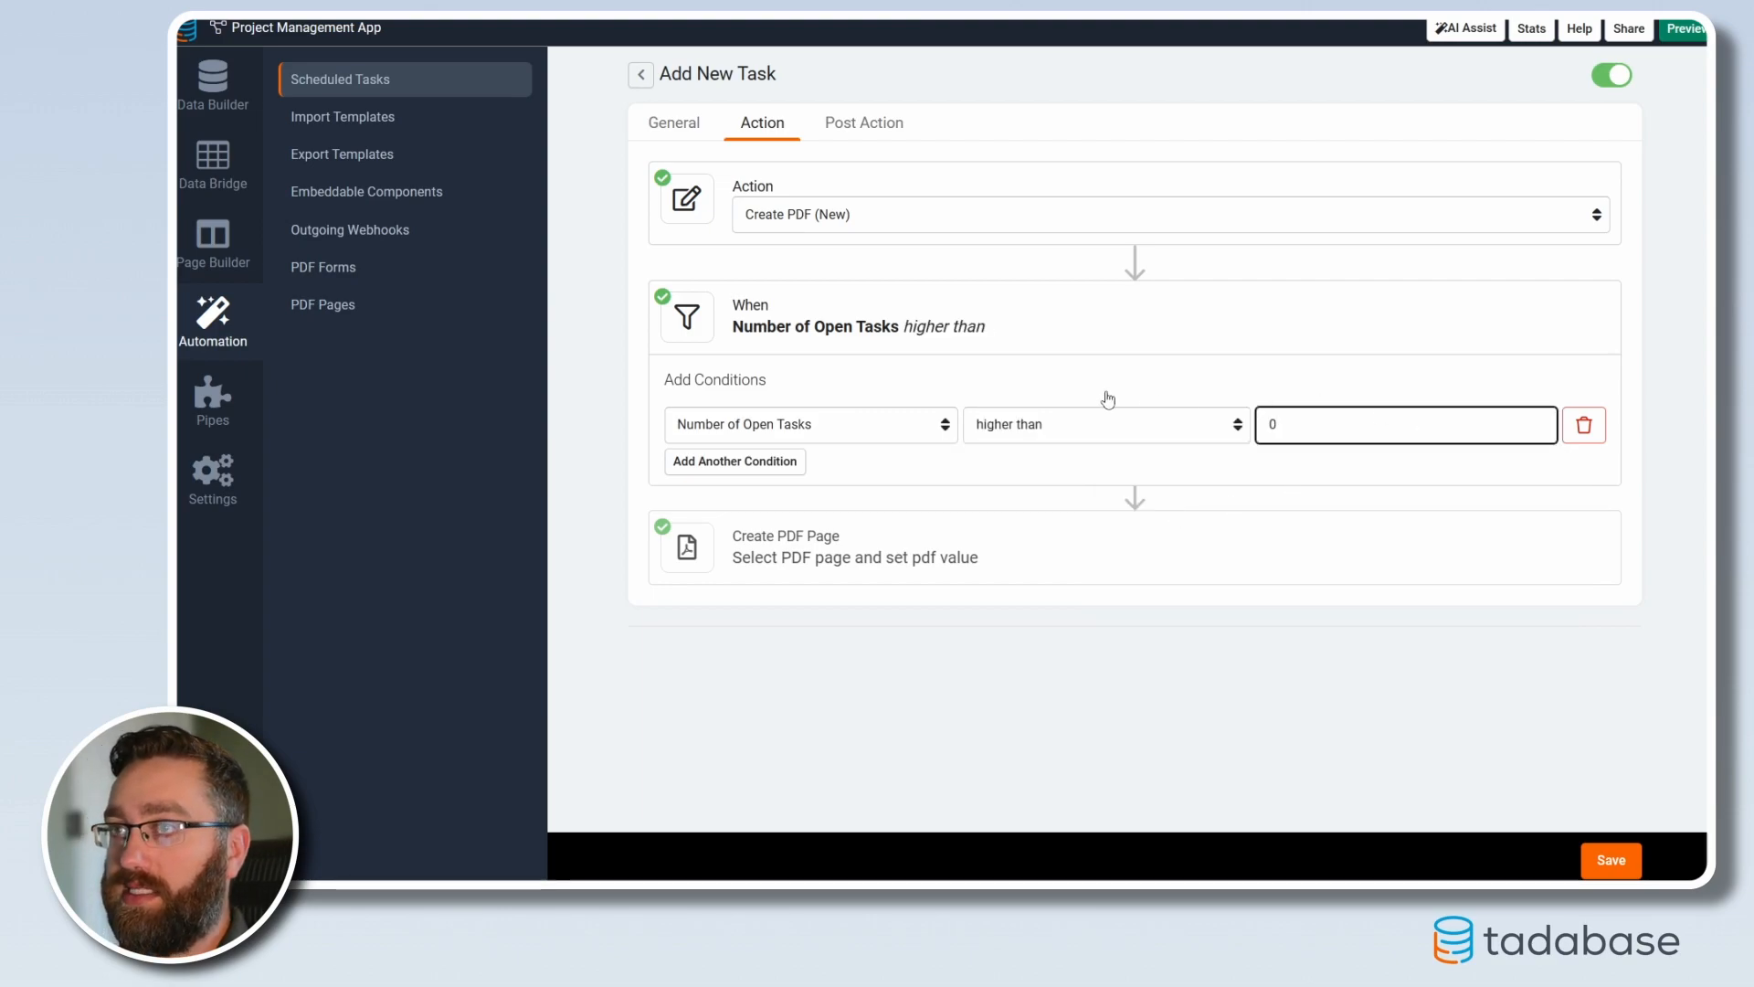
Set the scheduled task to generate its PDF from the Daily Report page
left_click(666, 525)
scroll(777, 548, "down", 1)
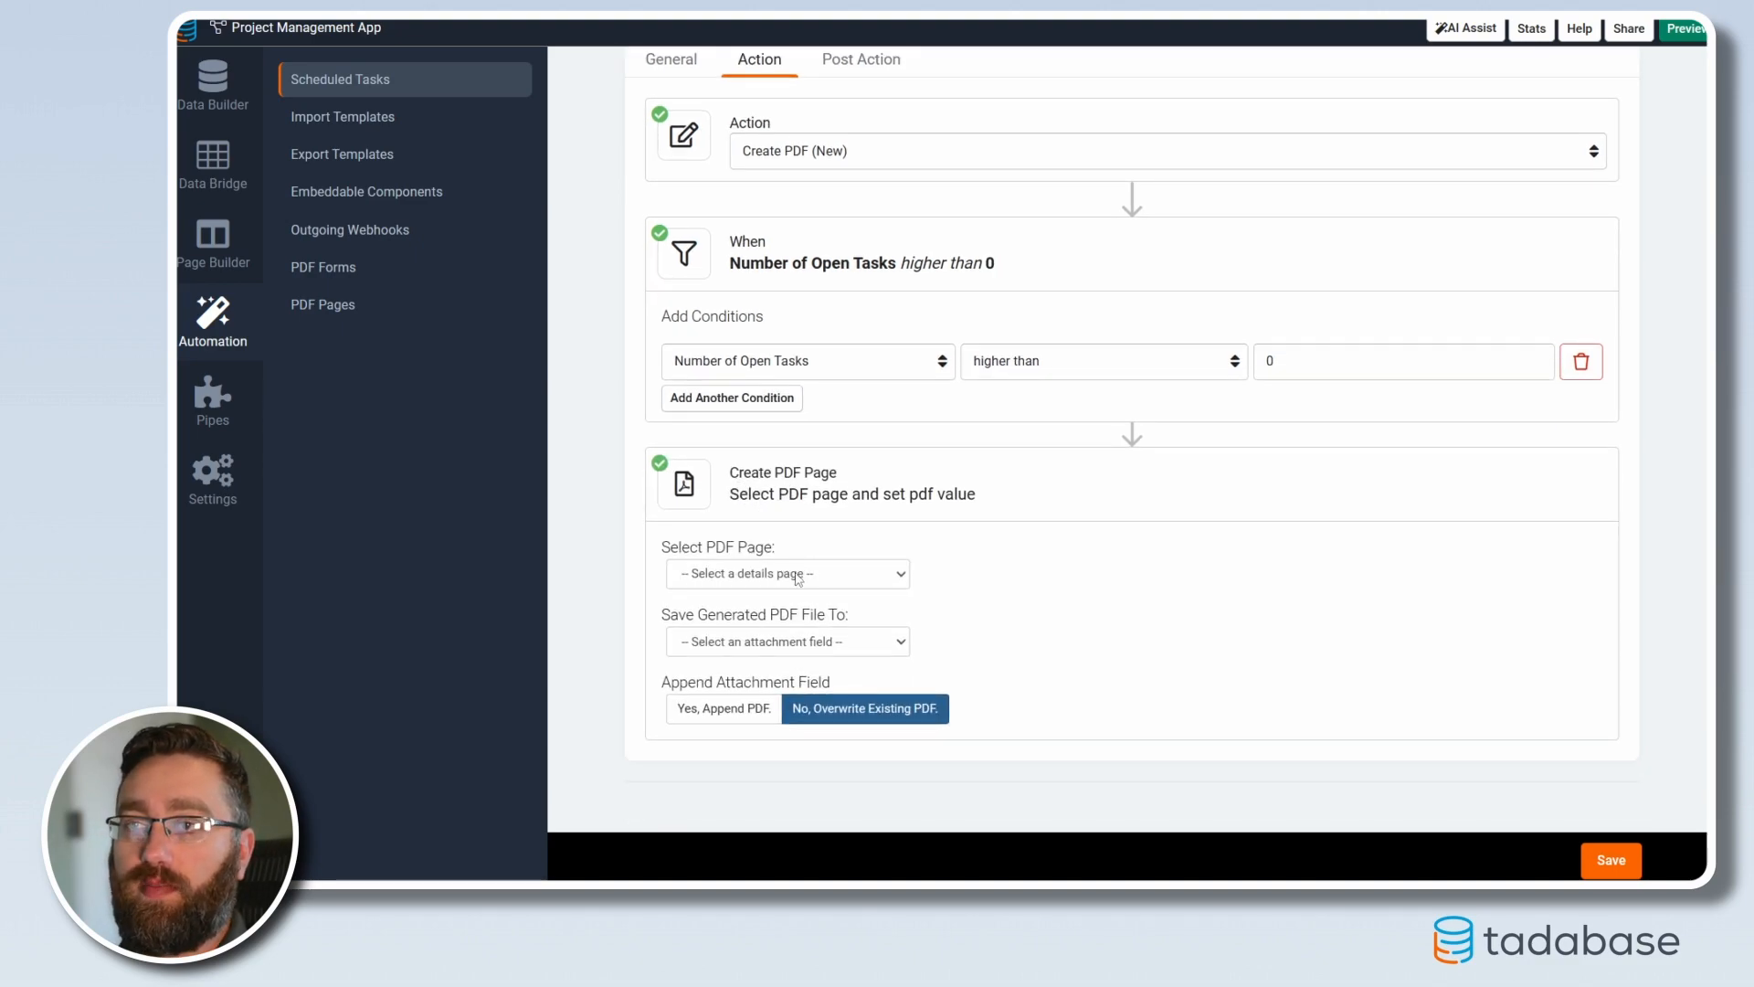
left_click(808, 579)
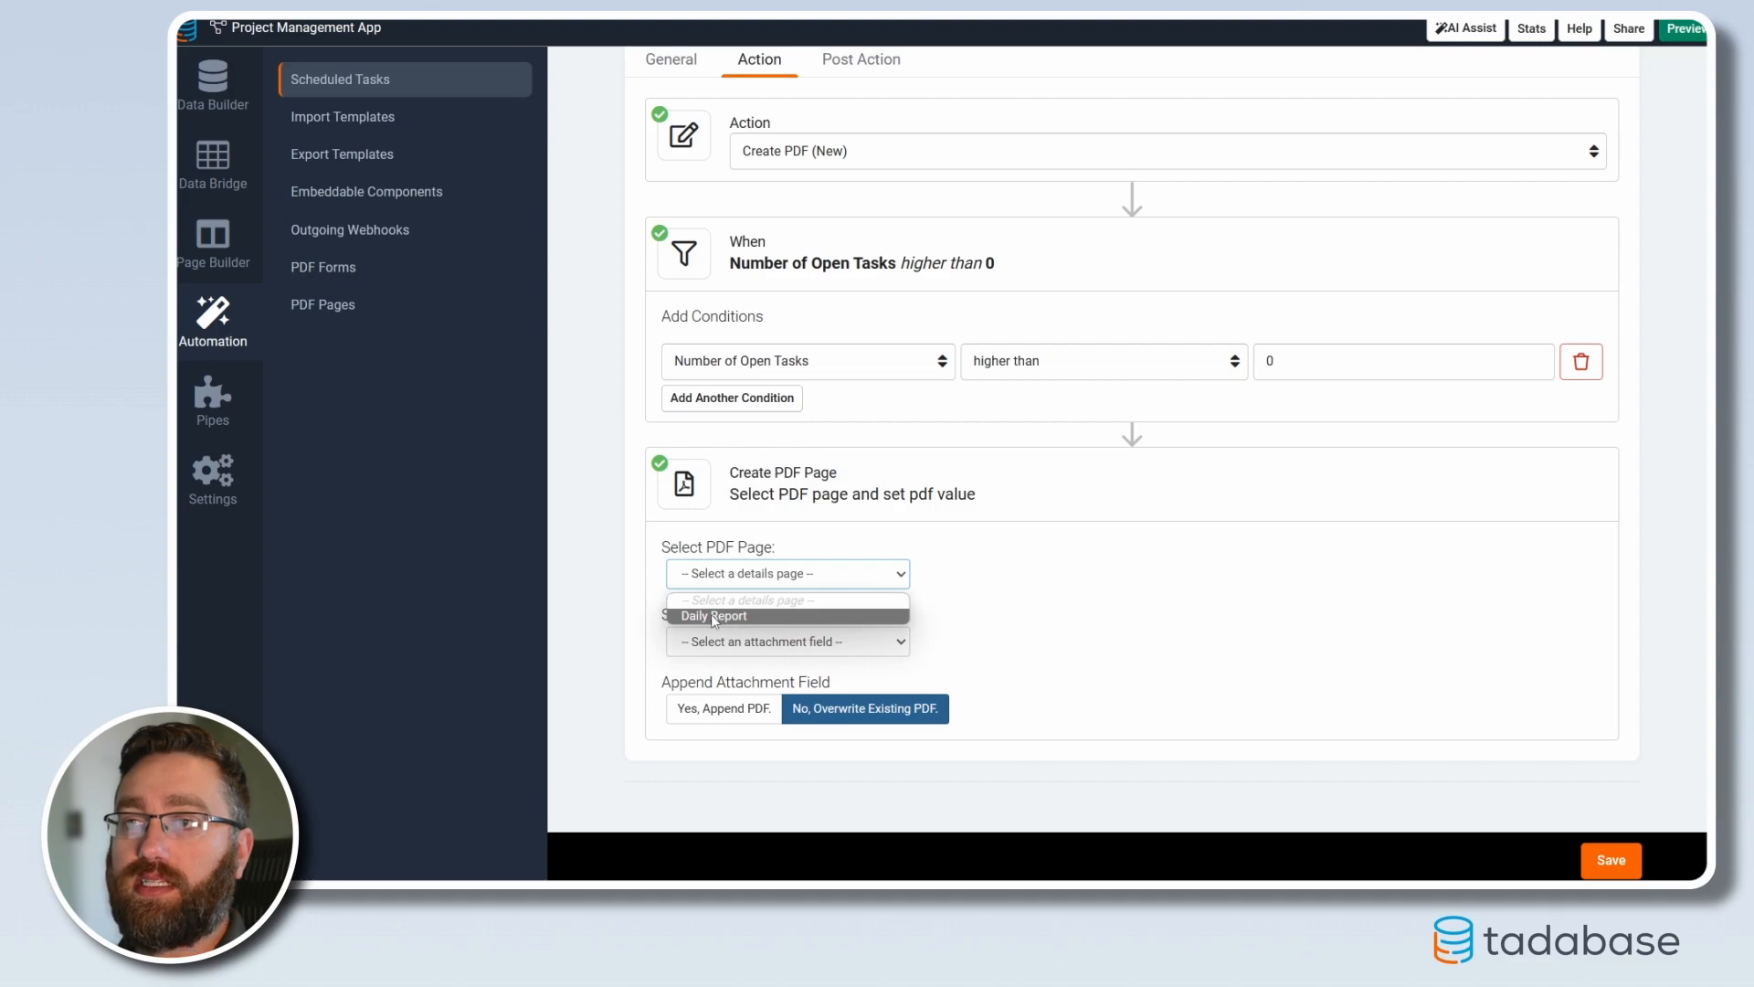
left_click(714, 617)
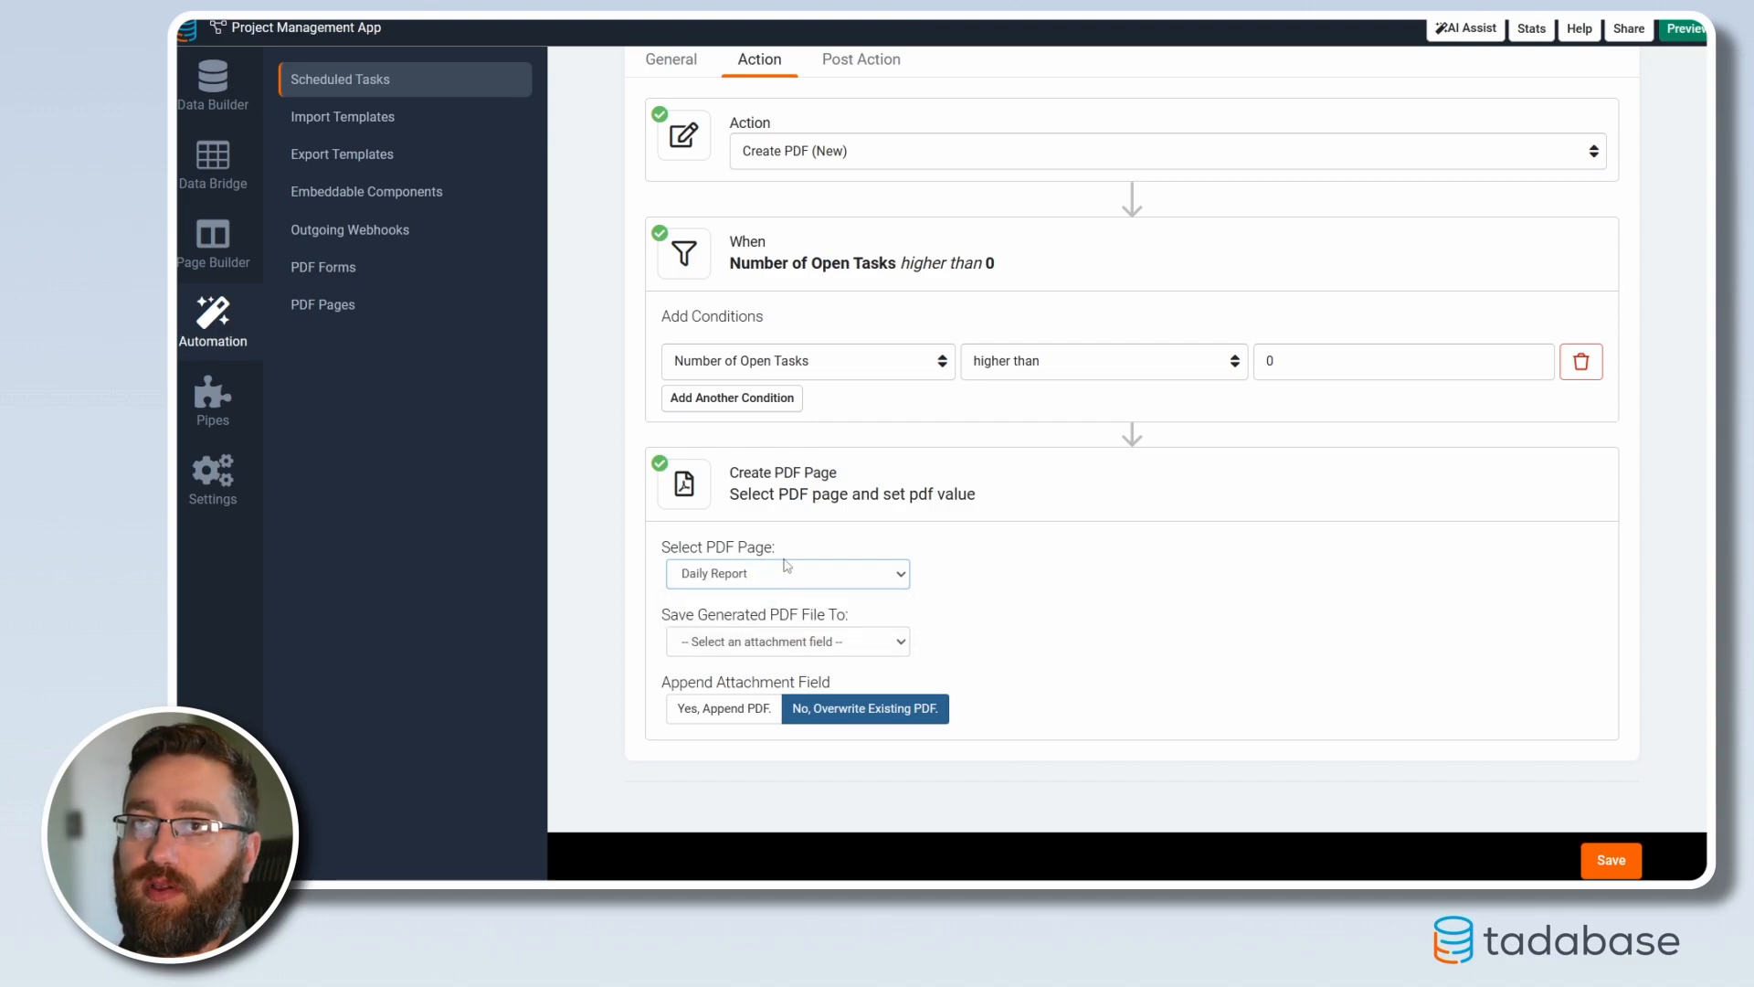
Store the generated PDF in the Daily Report field with No, Overwrite Existing PDF, and save the task
left_click(758, 645)
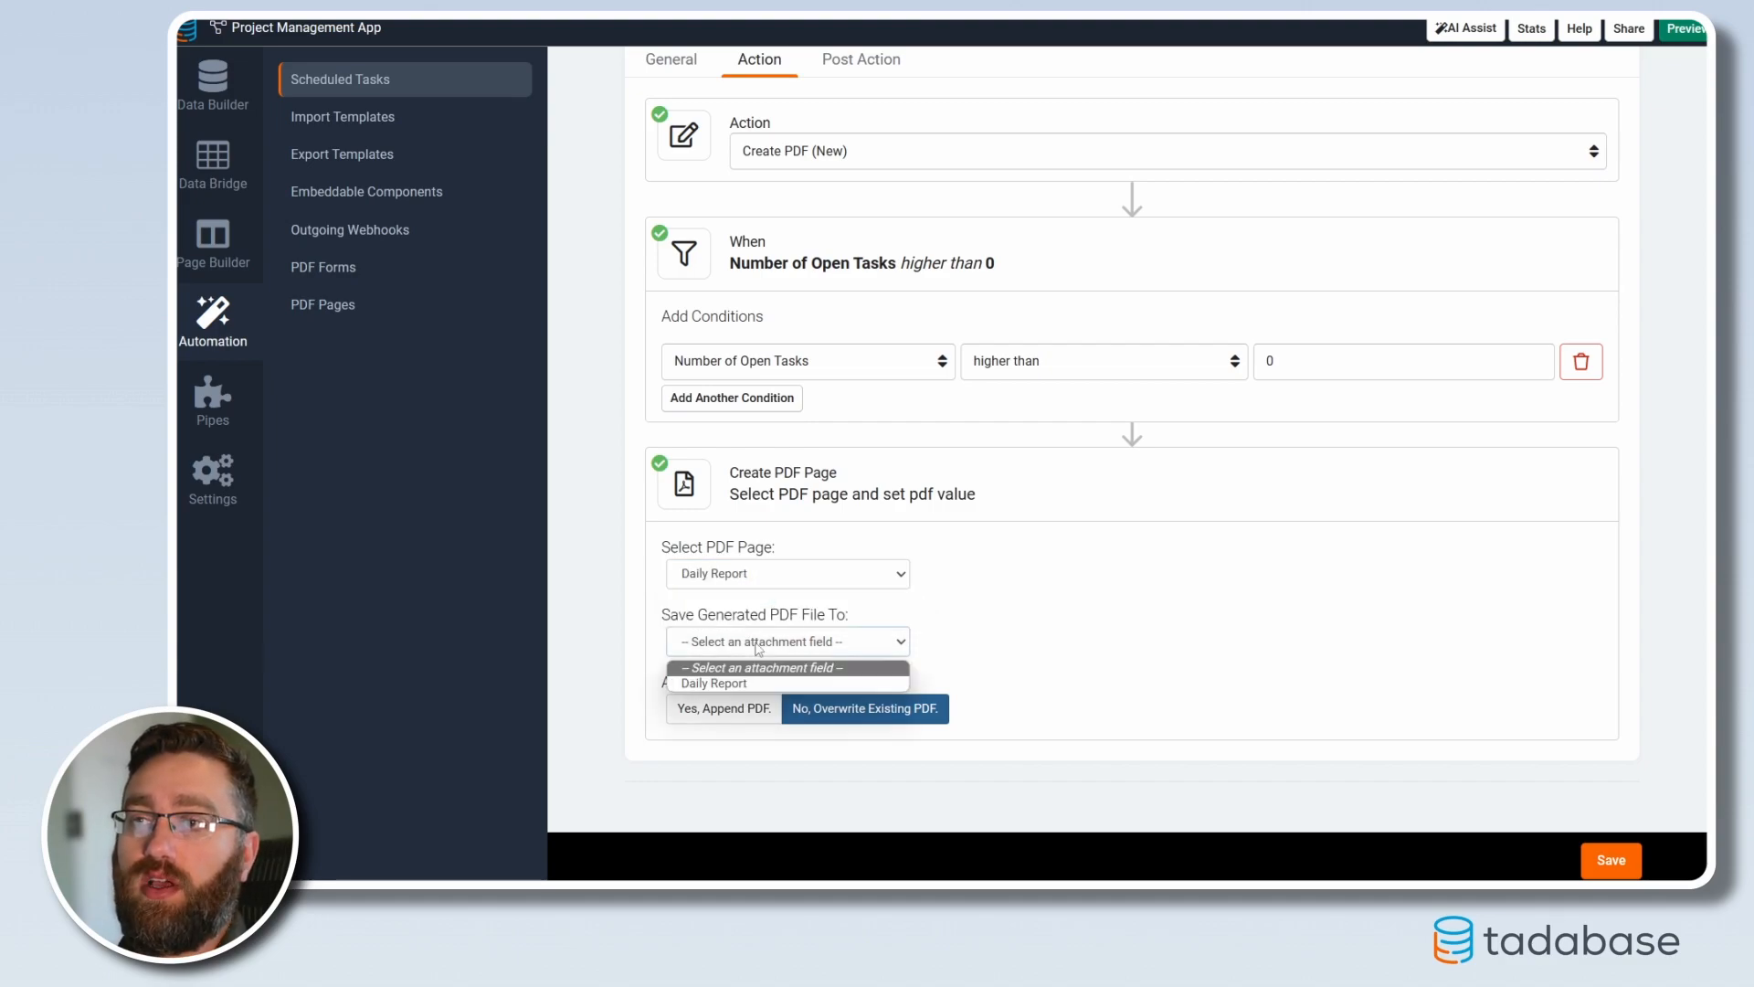
left_click(732, 685)
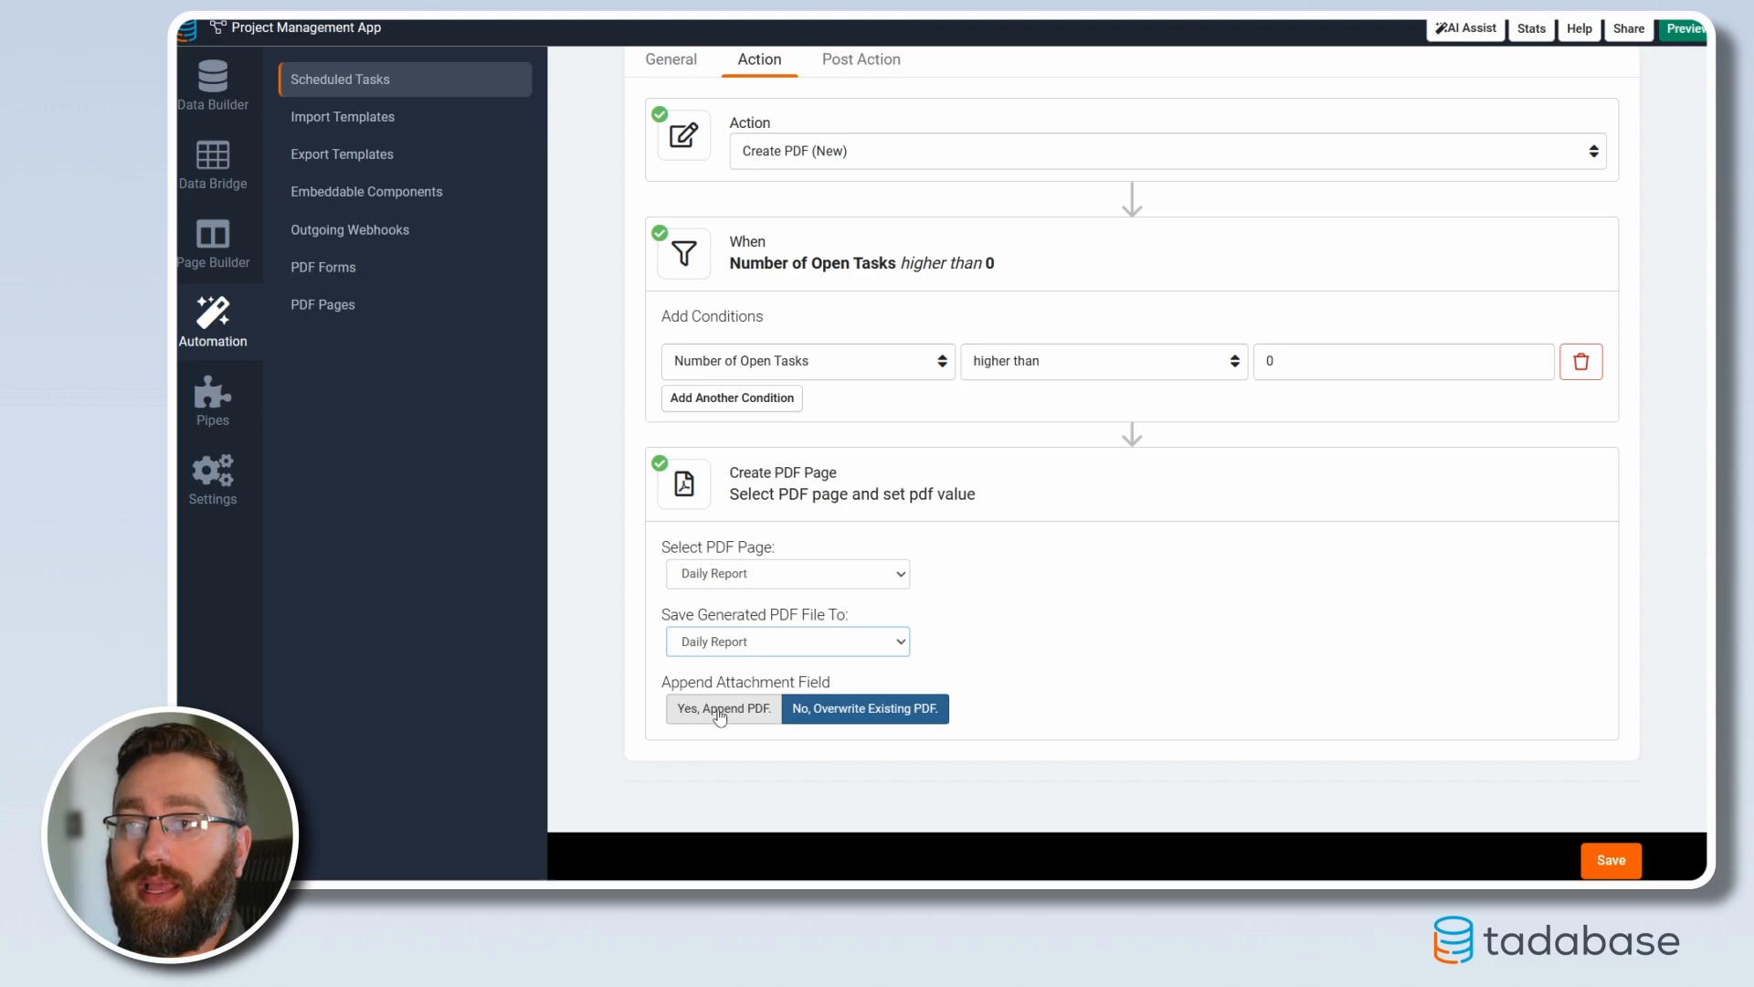
left_click(865, 719)
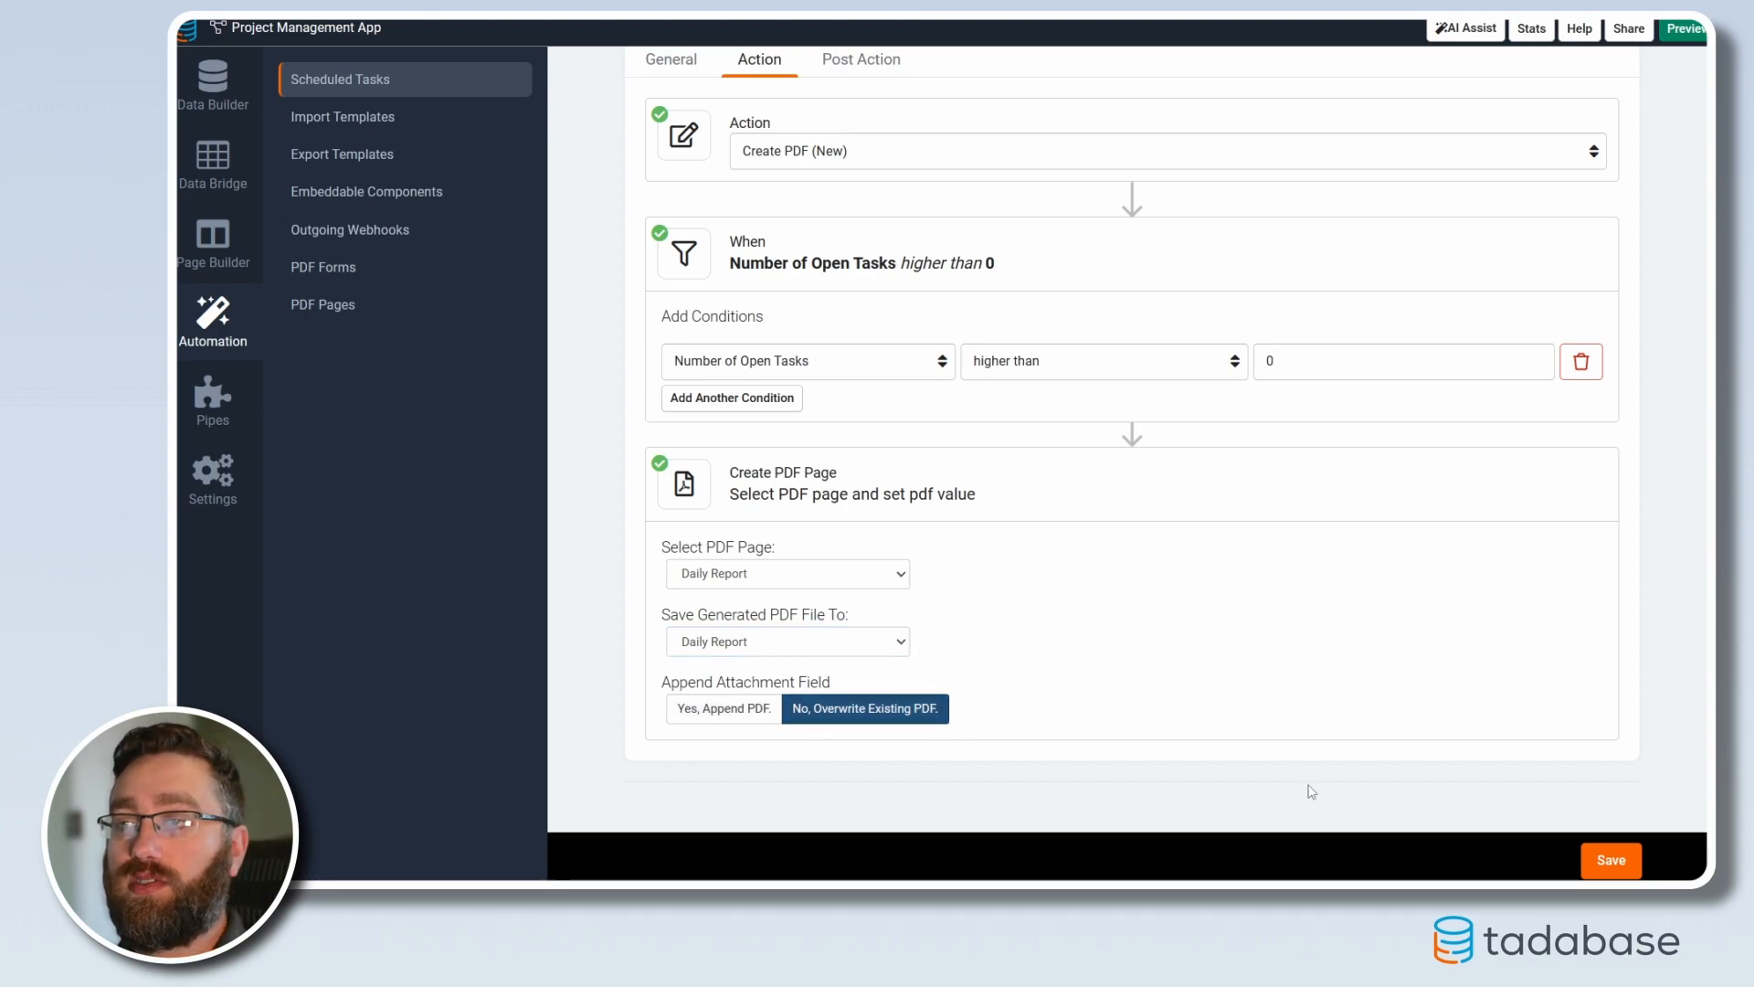
left_click(1612, 859)
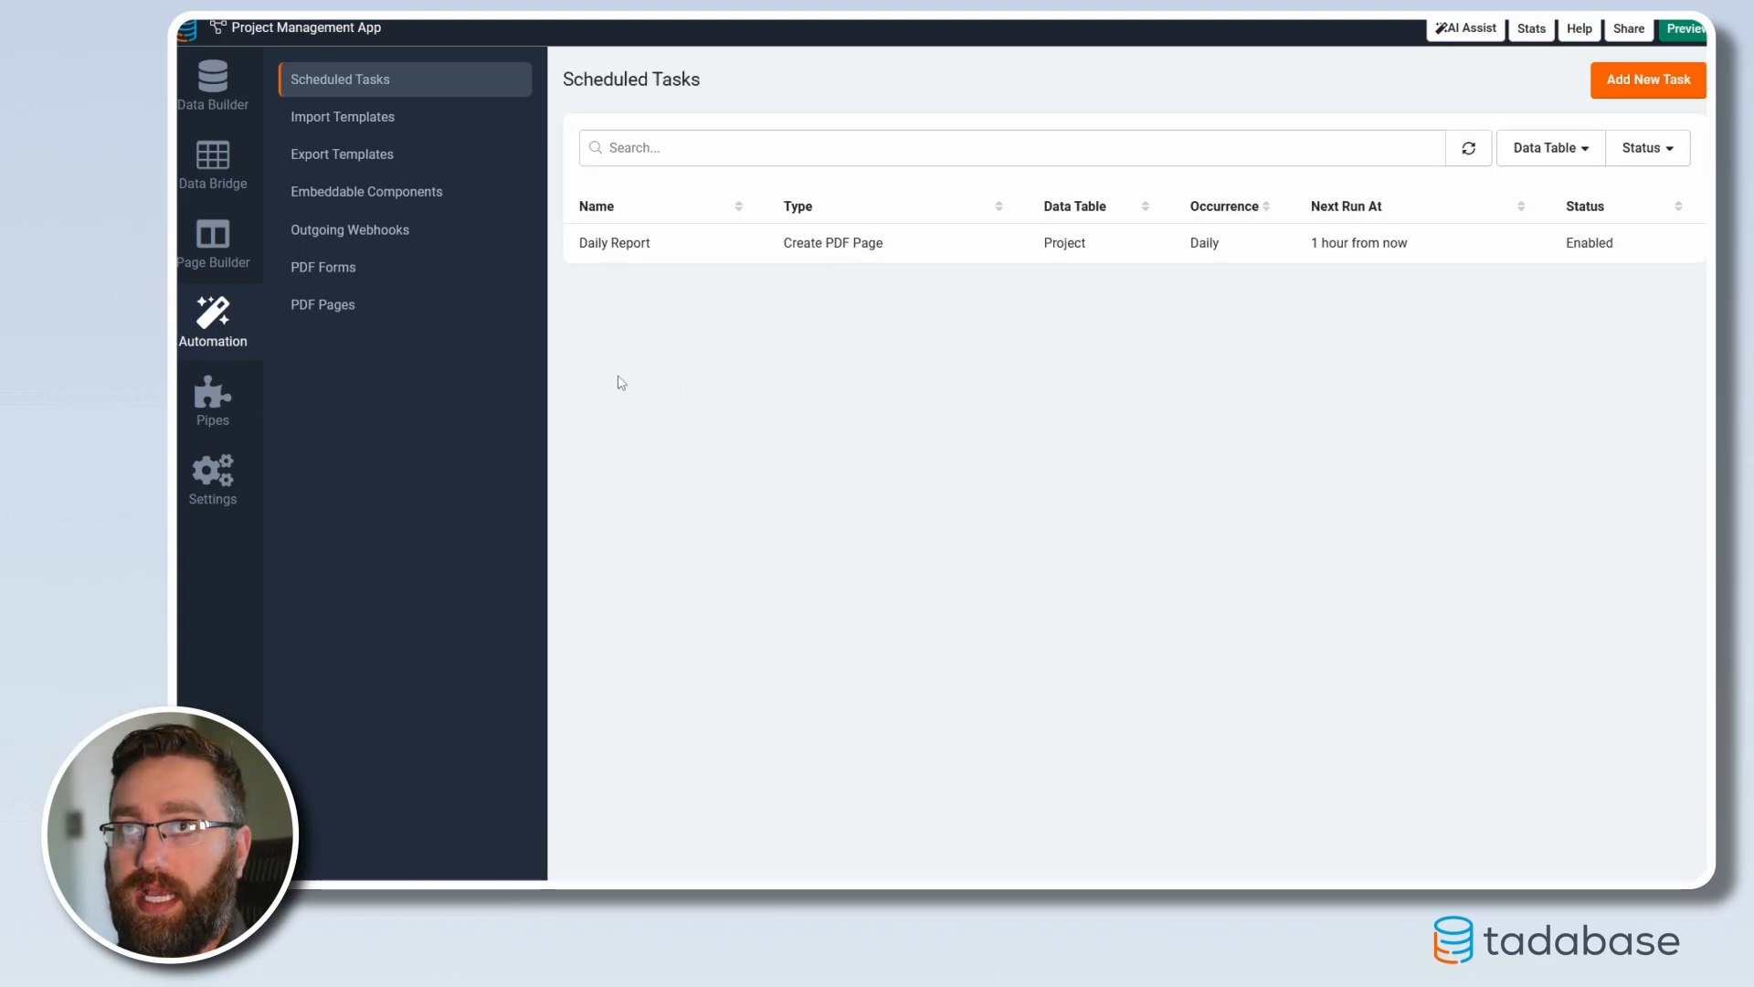
Examine the Projects table's records, checking the Daily Report column and each project's assigned manager
left_click(212, 101)
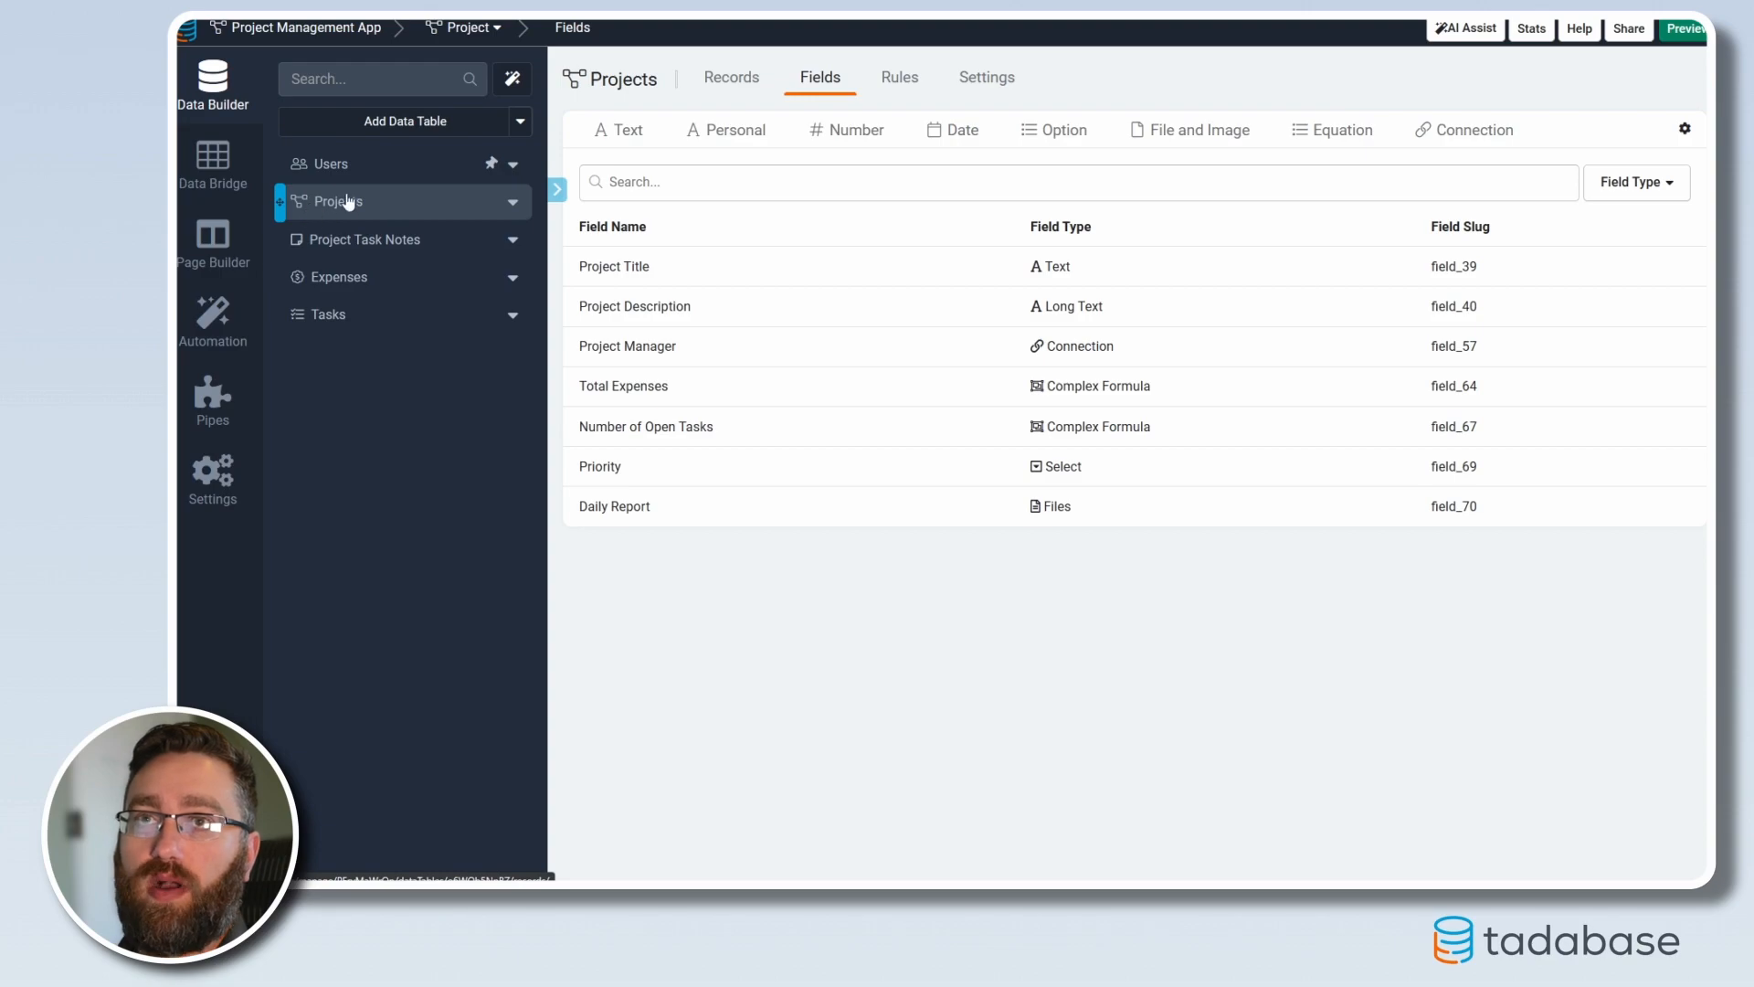
left_click(318, 206)
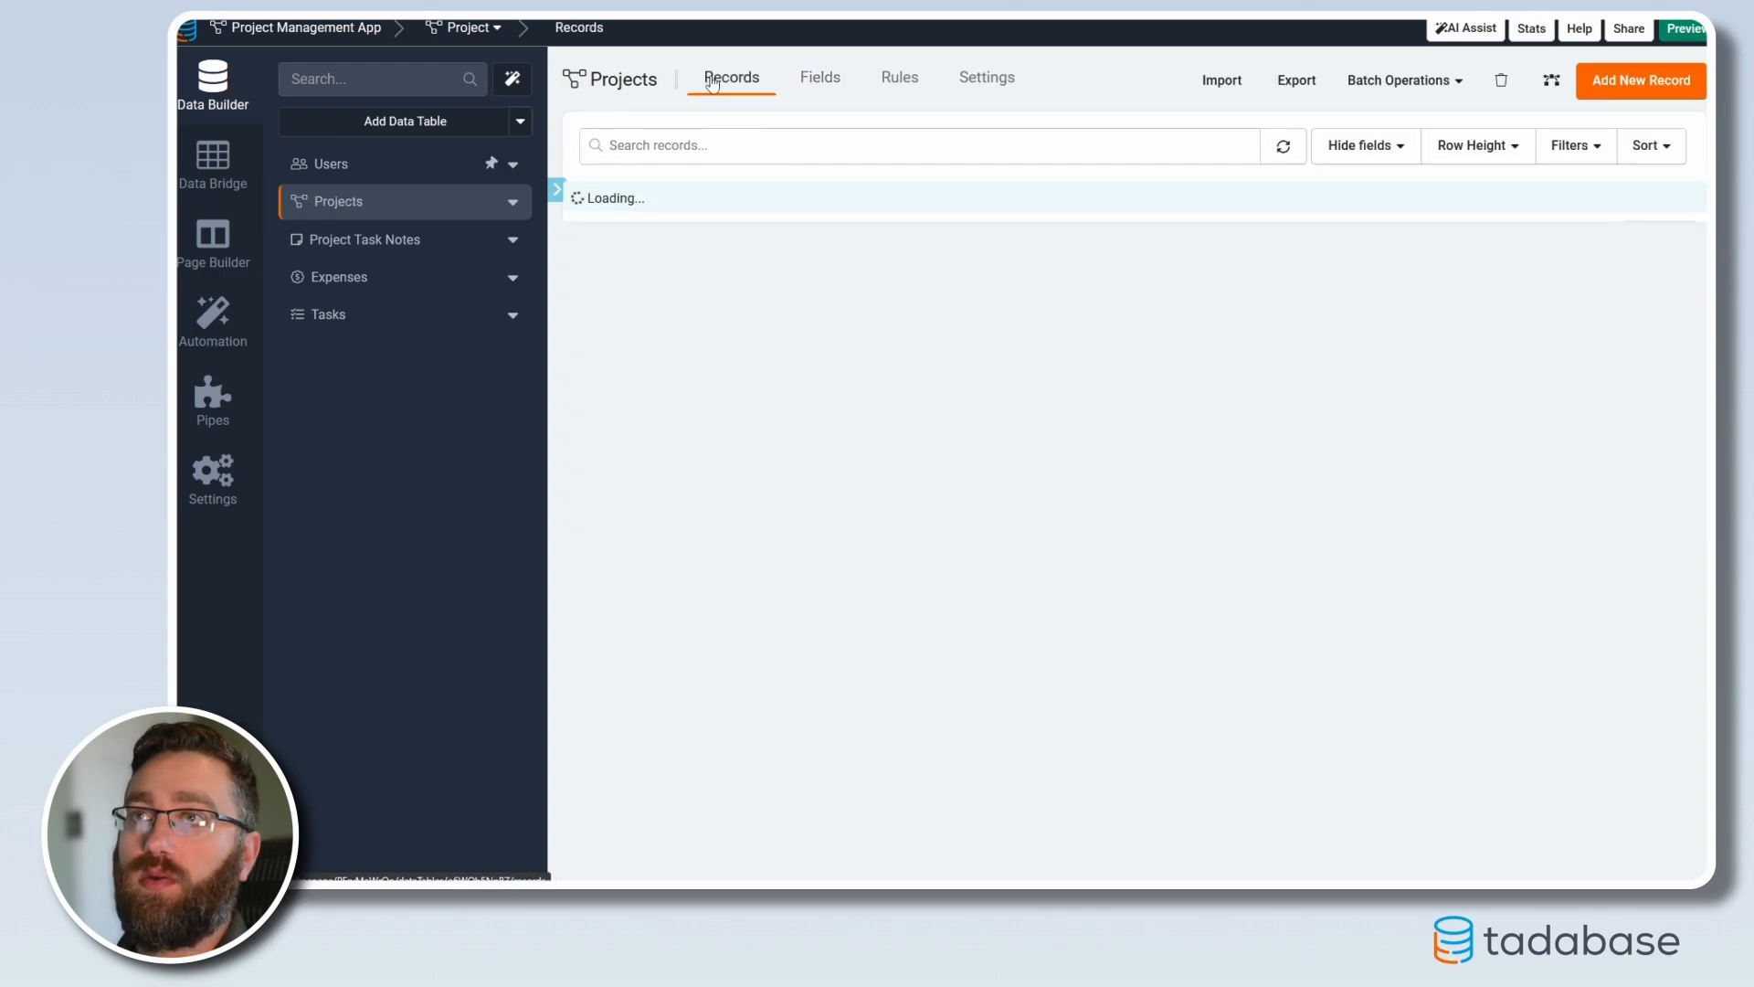
left_click_drag(1384, 345, 1578, 345)
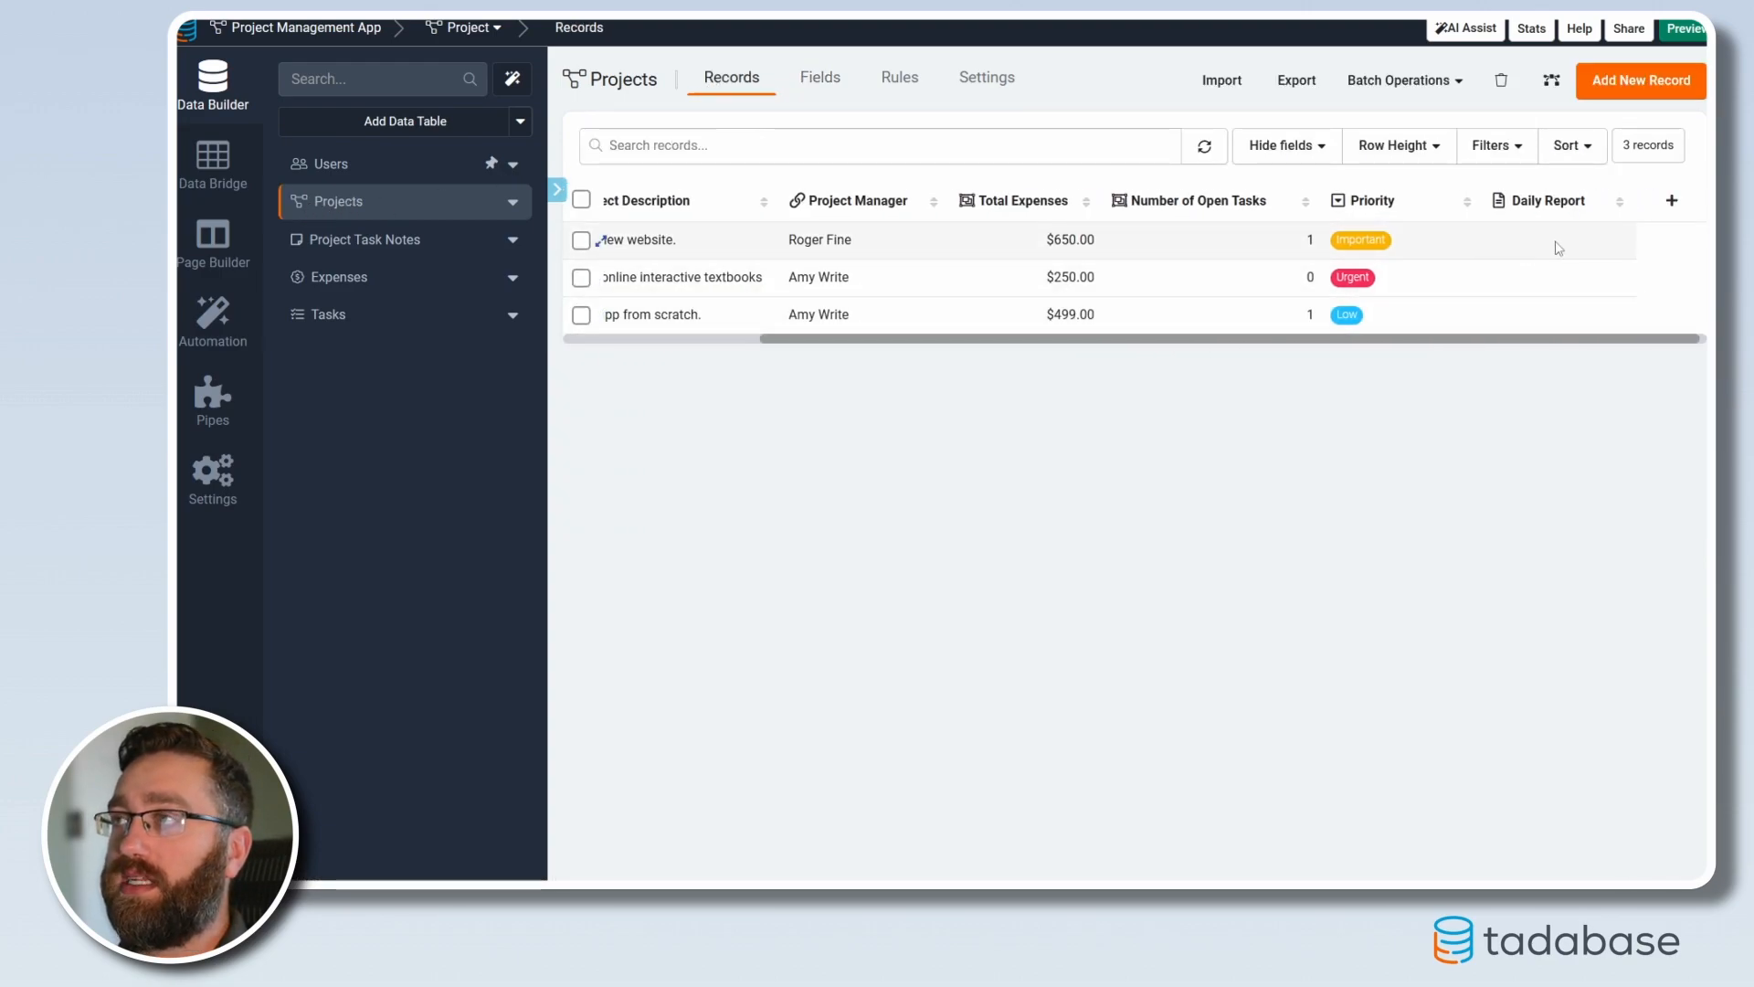
left_click_drag(1543, 227, 1559, 322)
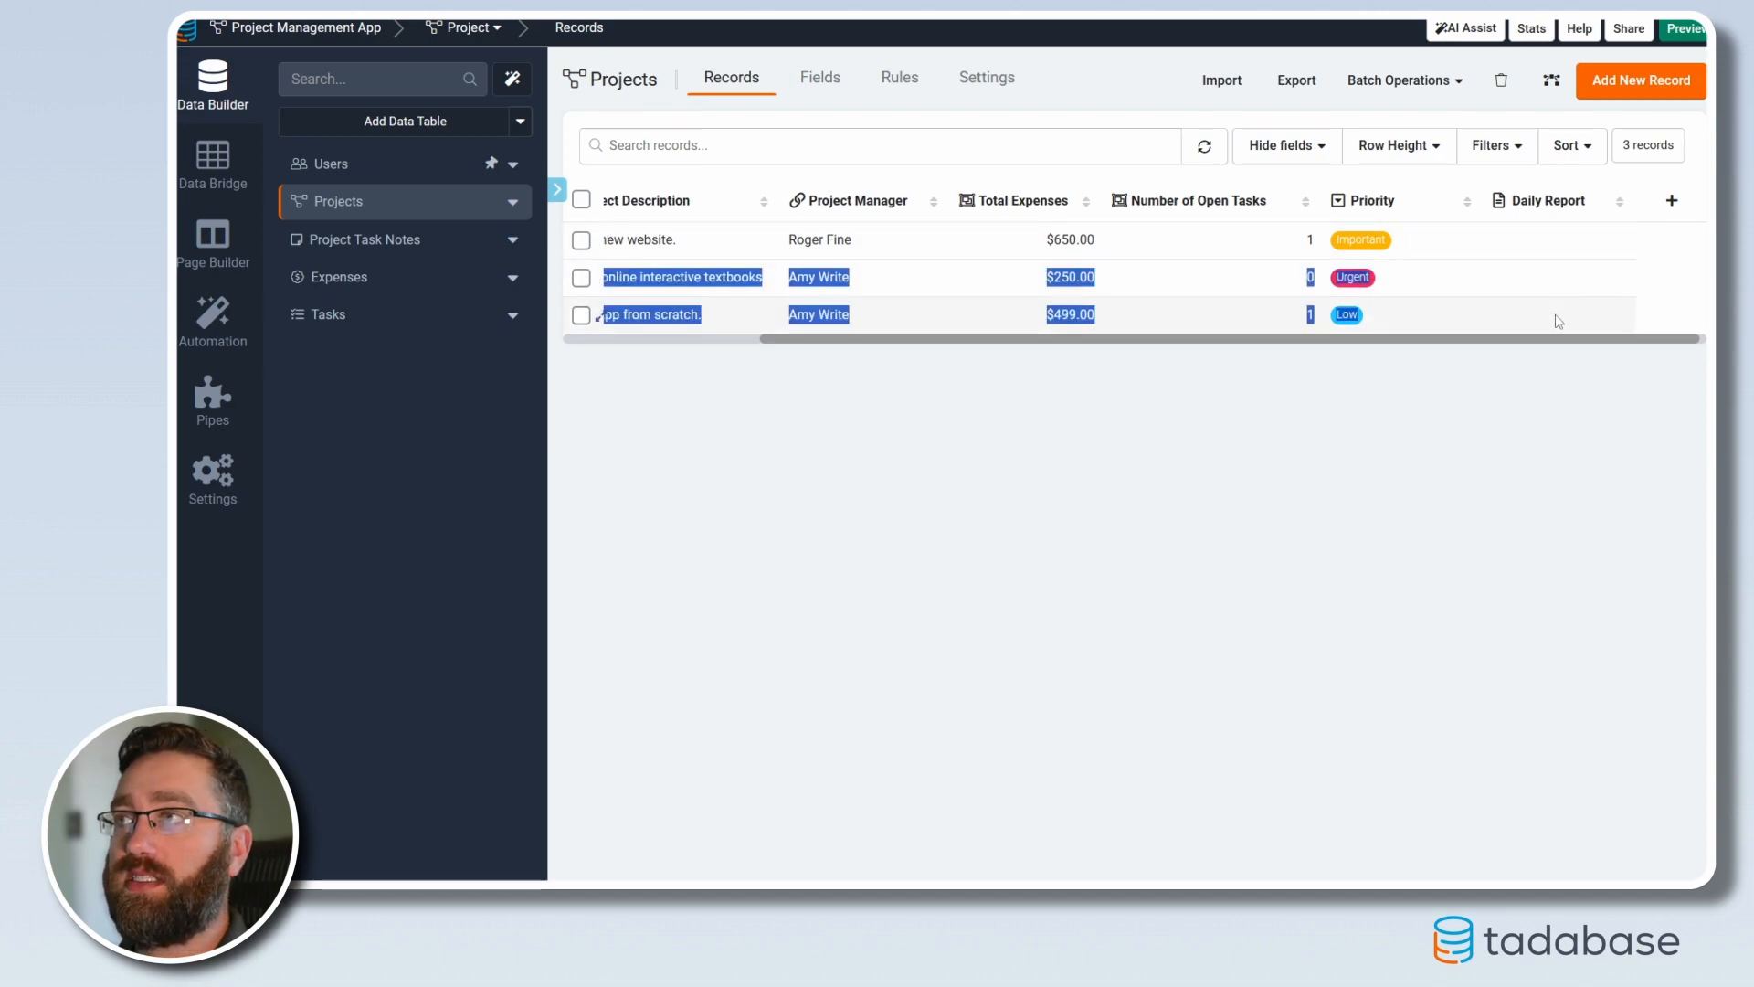
left_click(1557, 329)
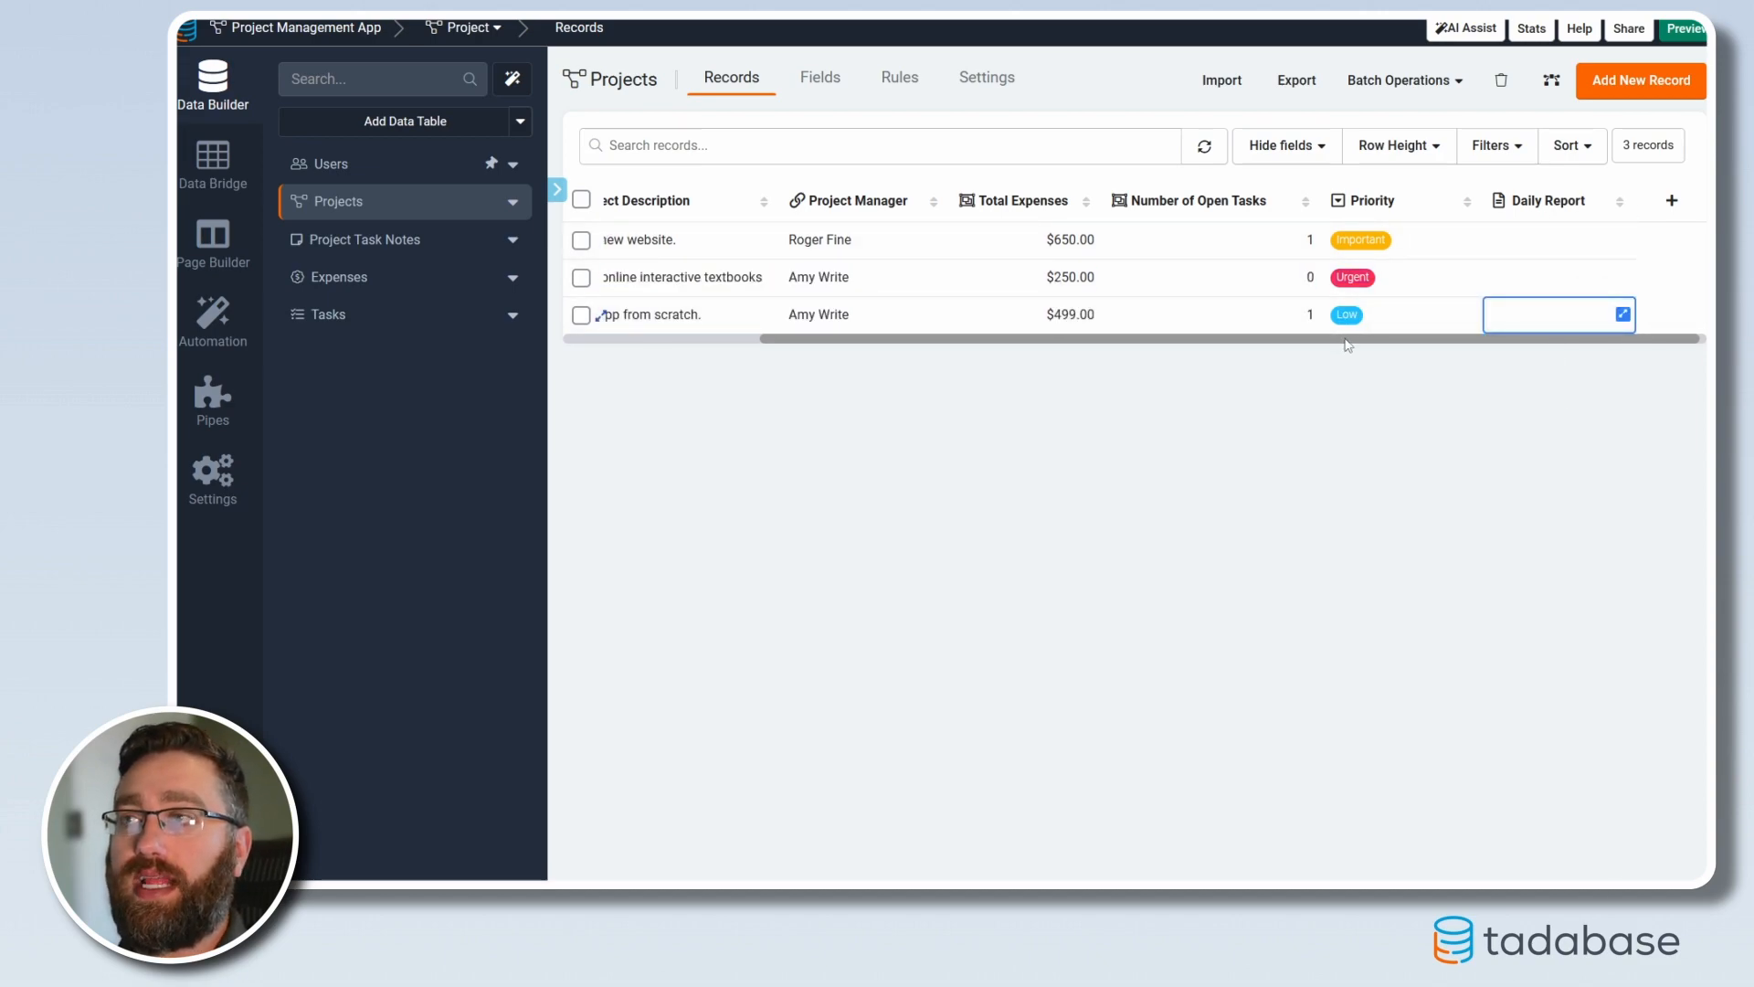
left_click_drag(1338, 345, 1144, 345)
left_click_drag(1094, 240, 1039, 239)
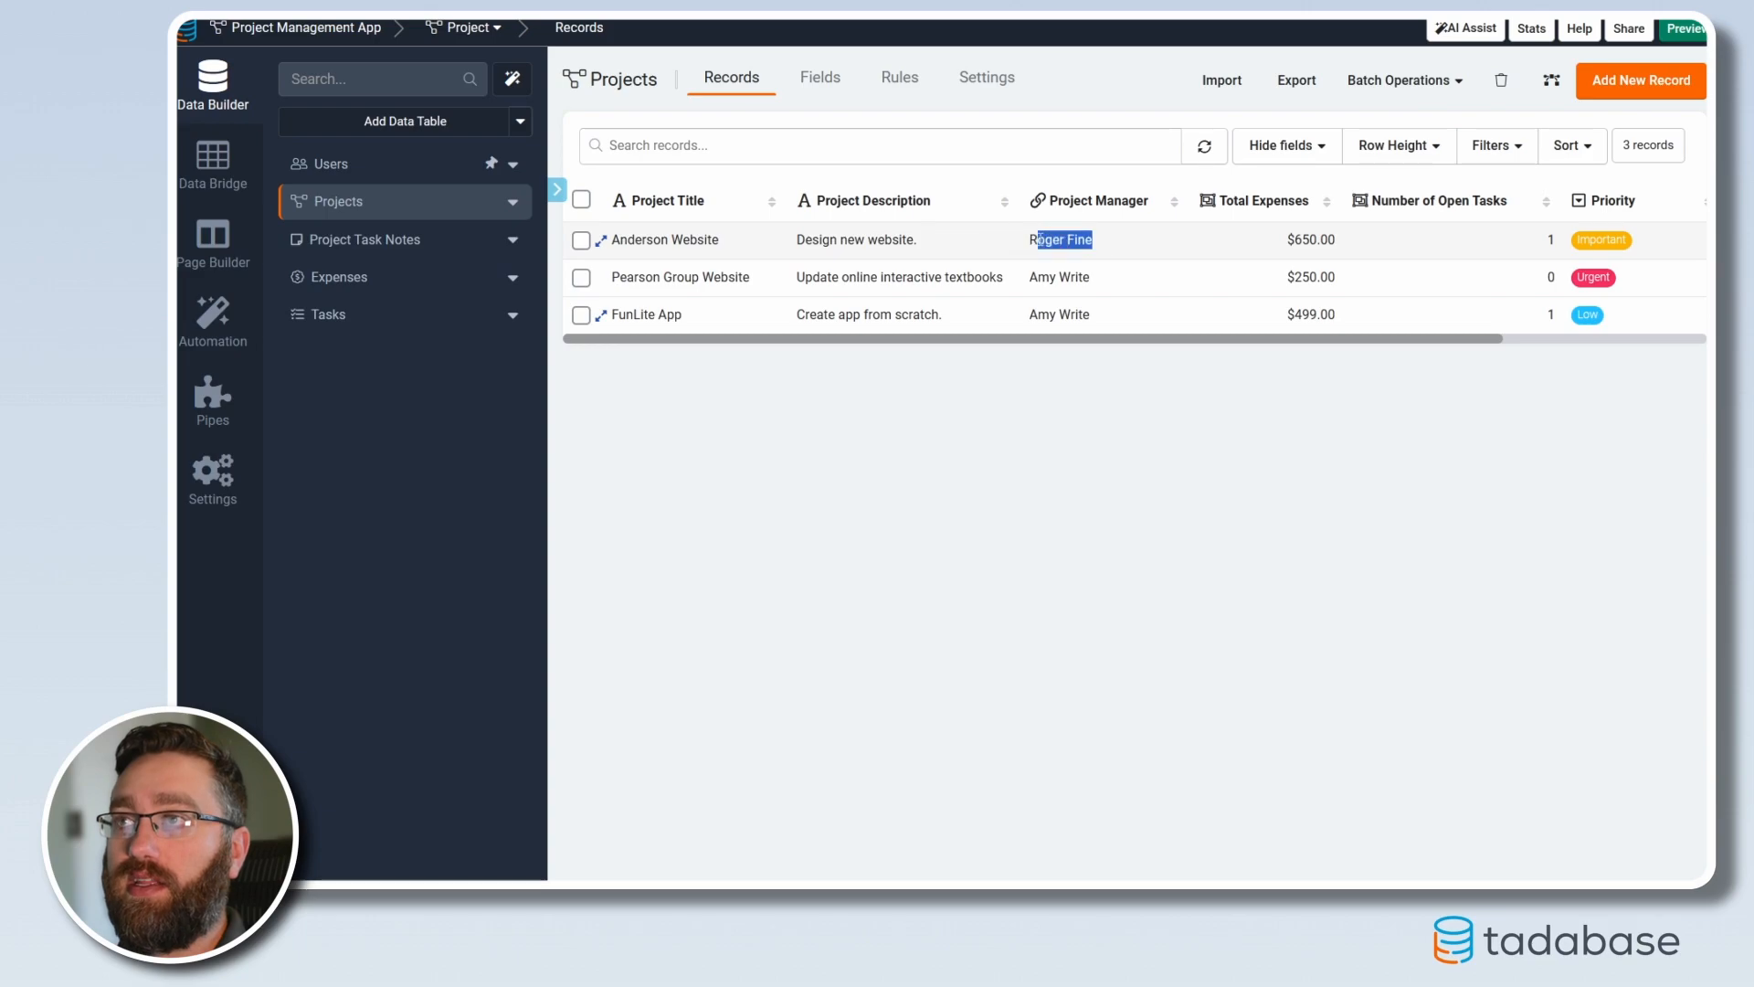
left_click(1037, 240)
left_click(1100, 658)
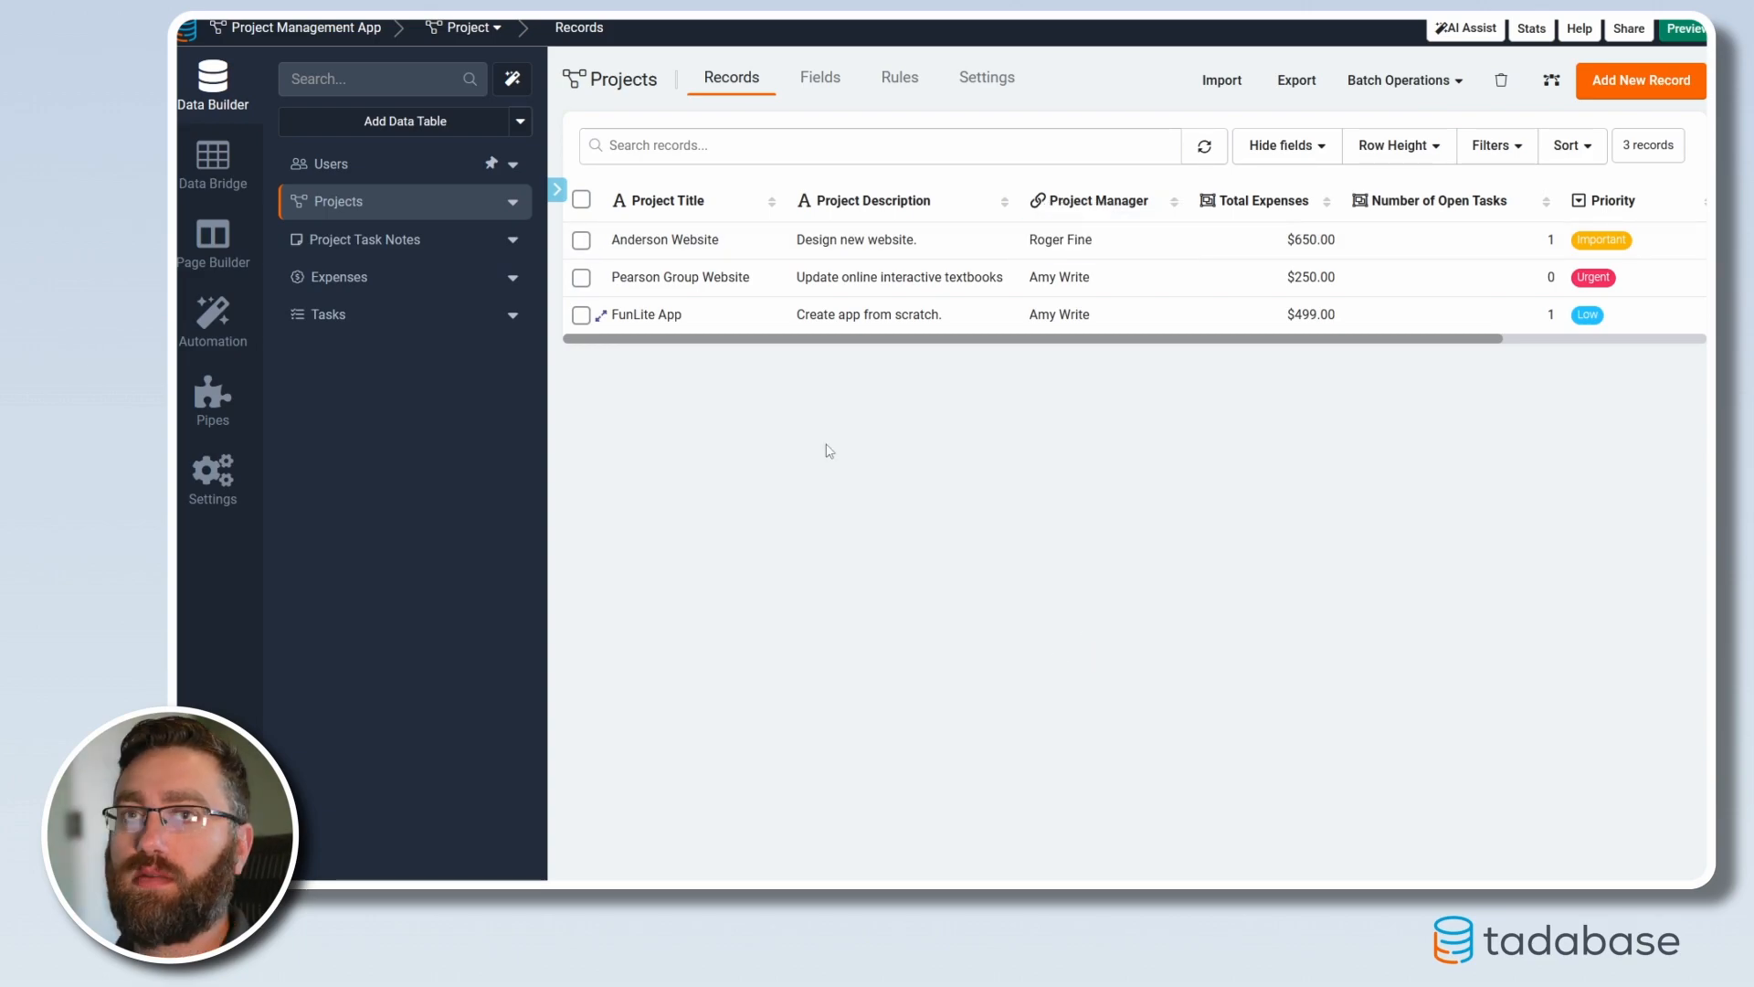
Add a new scheduled task named Send Daily Report on the Projects data table
left_click(208, 338)
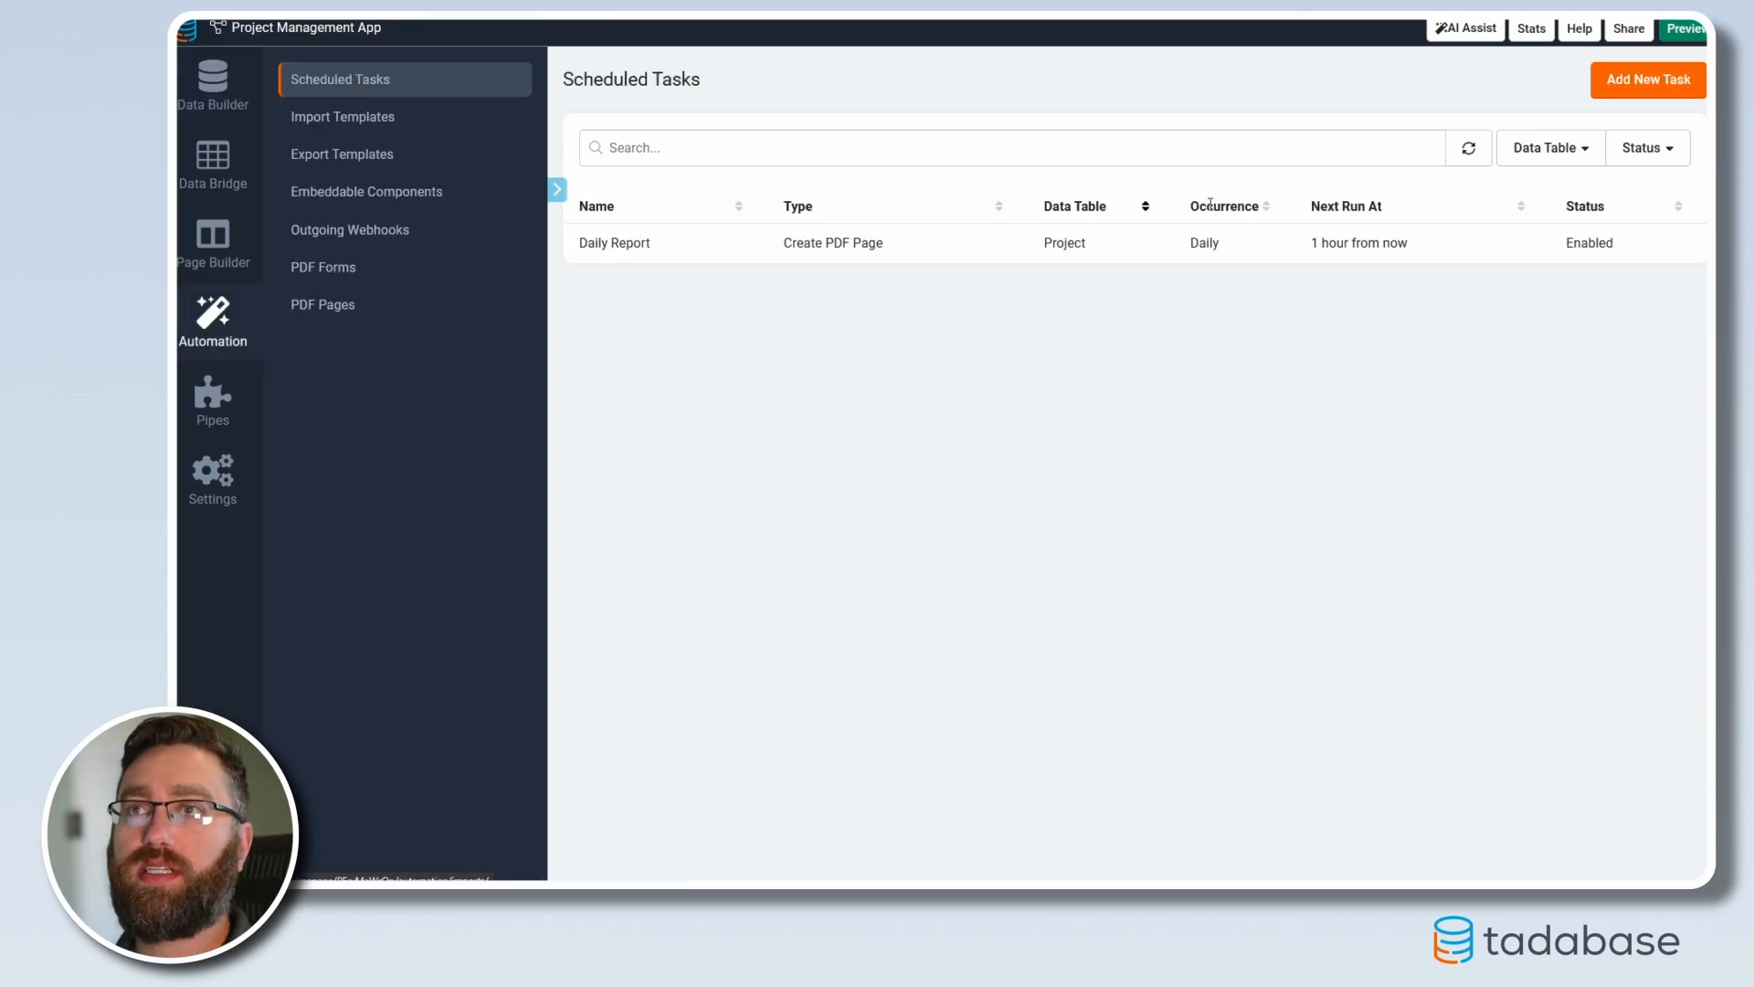
left_click(1627, 84)
left_click(761, 189)
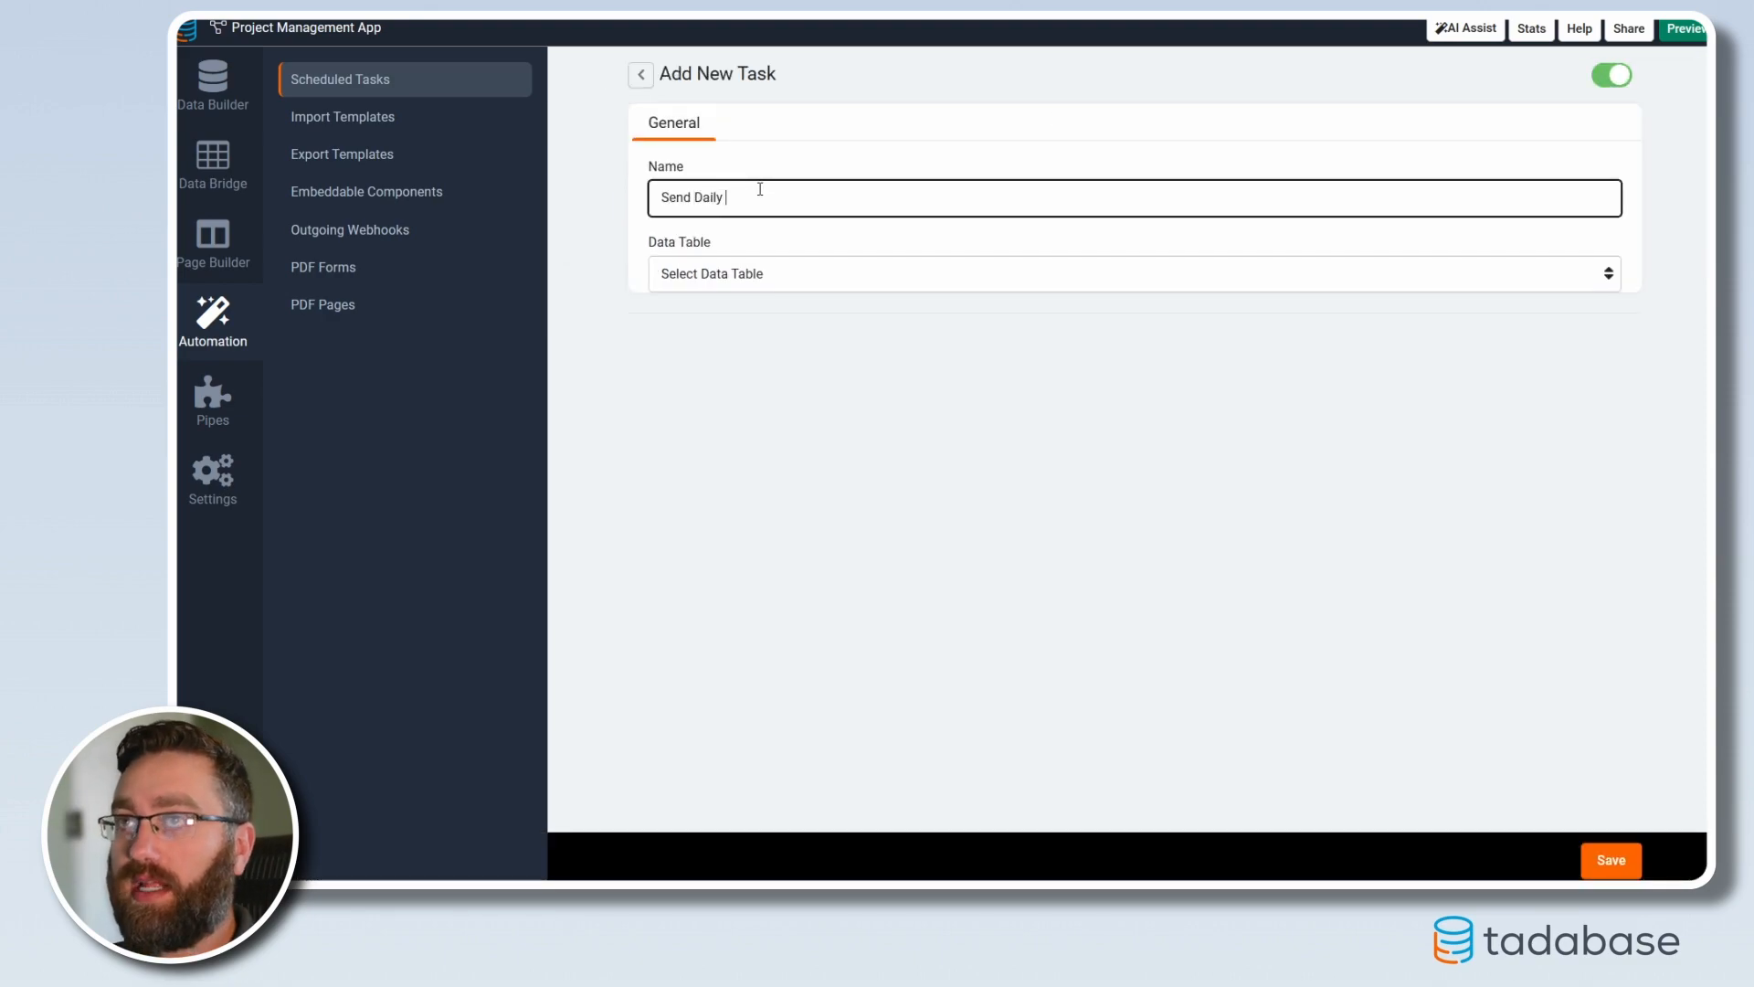
left_click(781, 284)
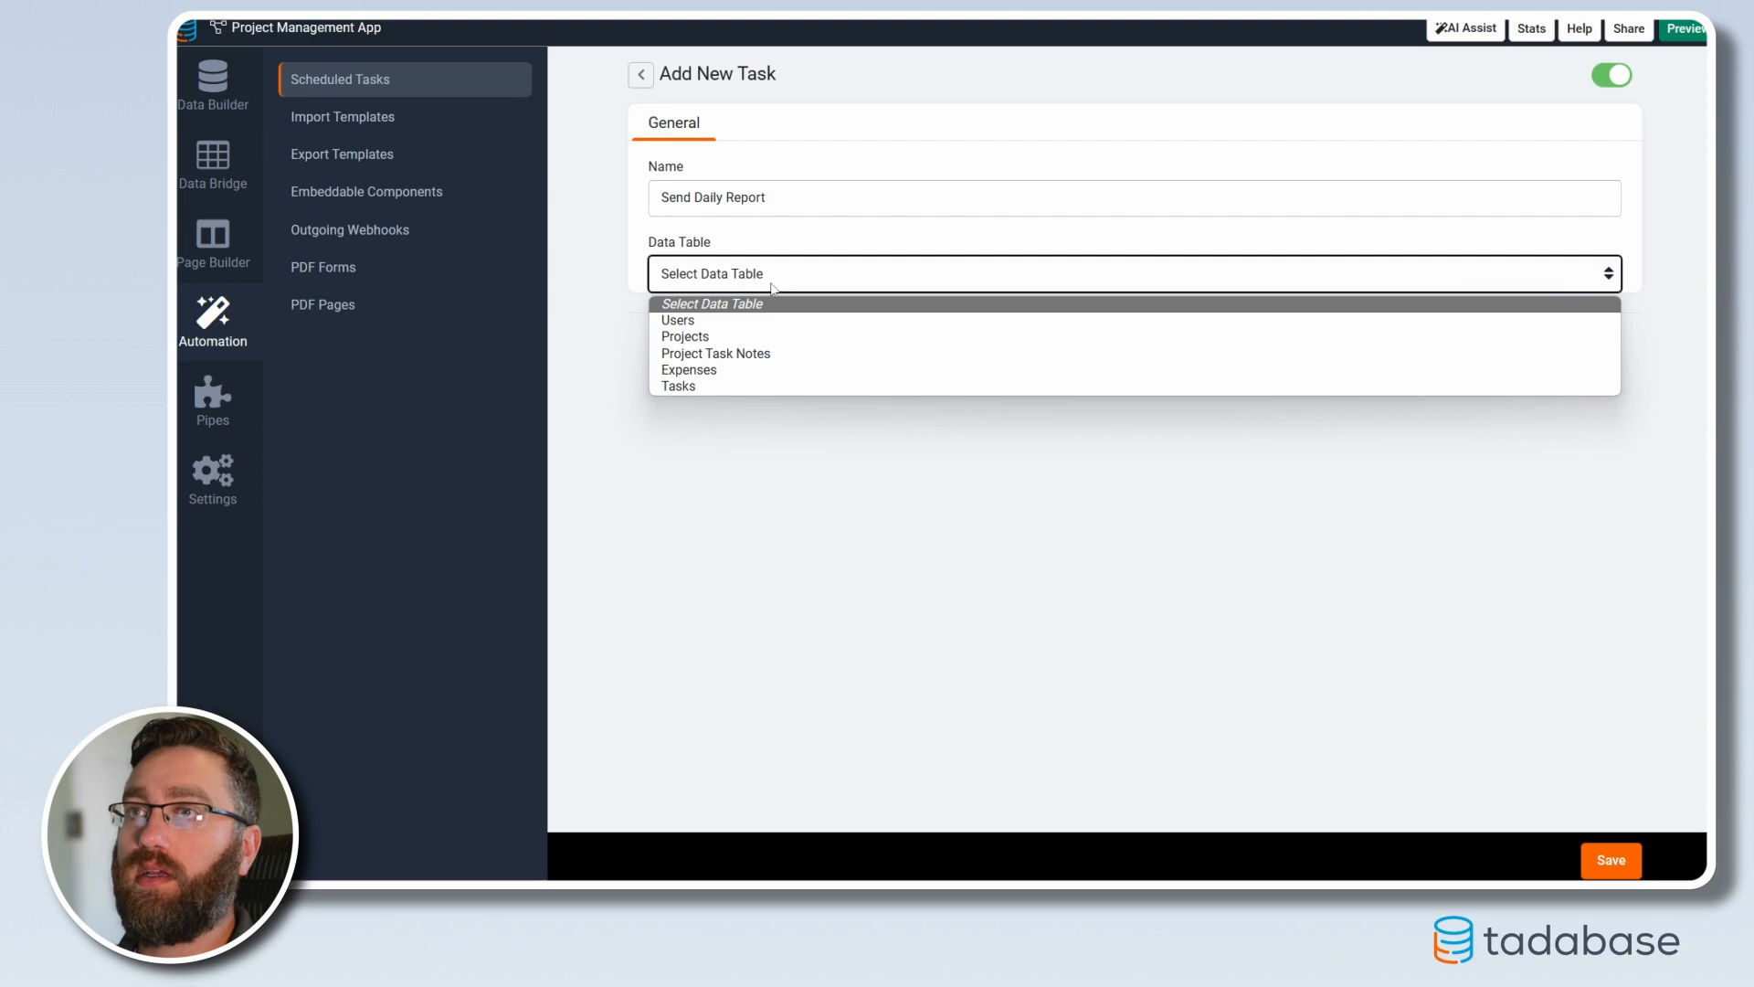
left_click(717, 342)
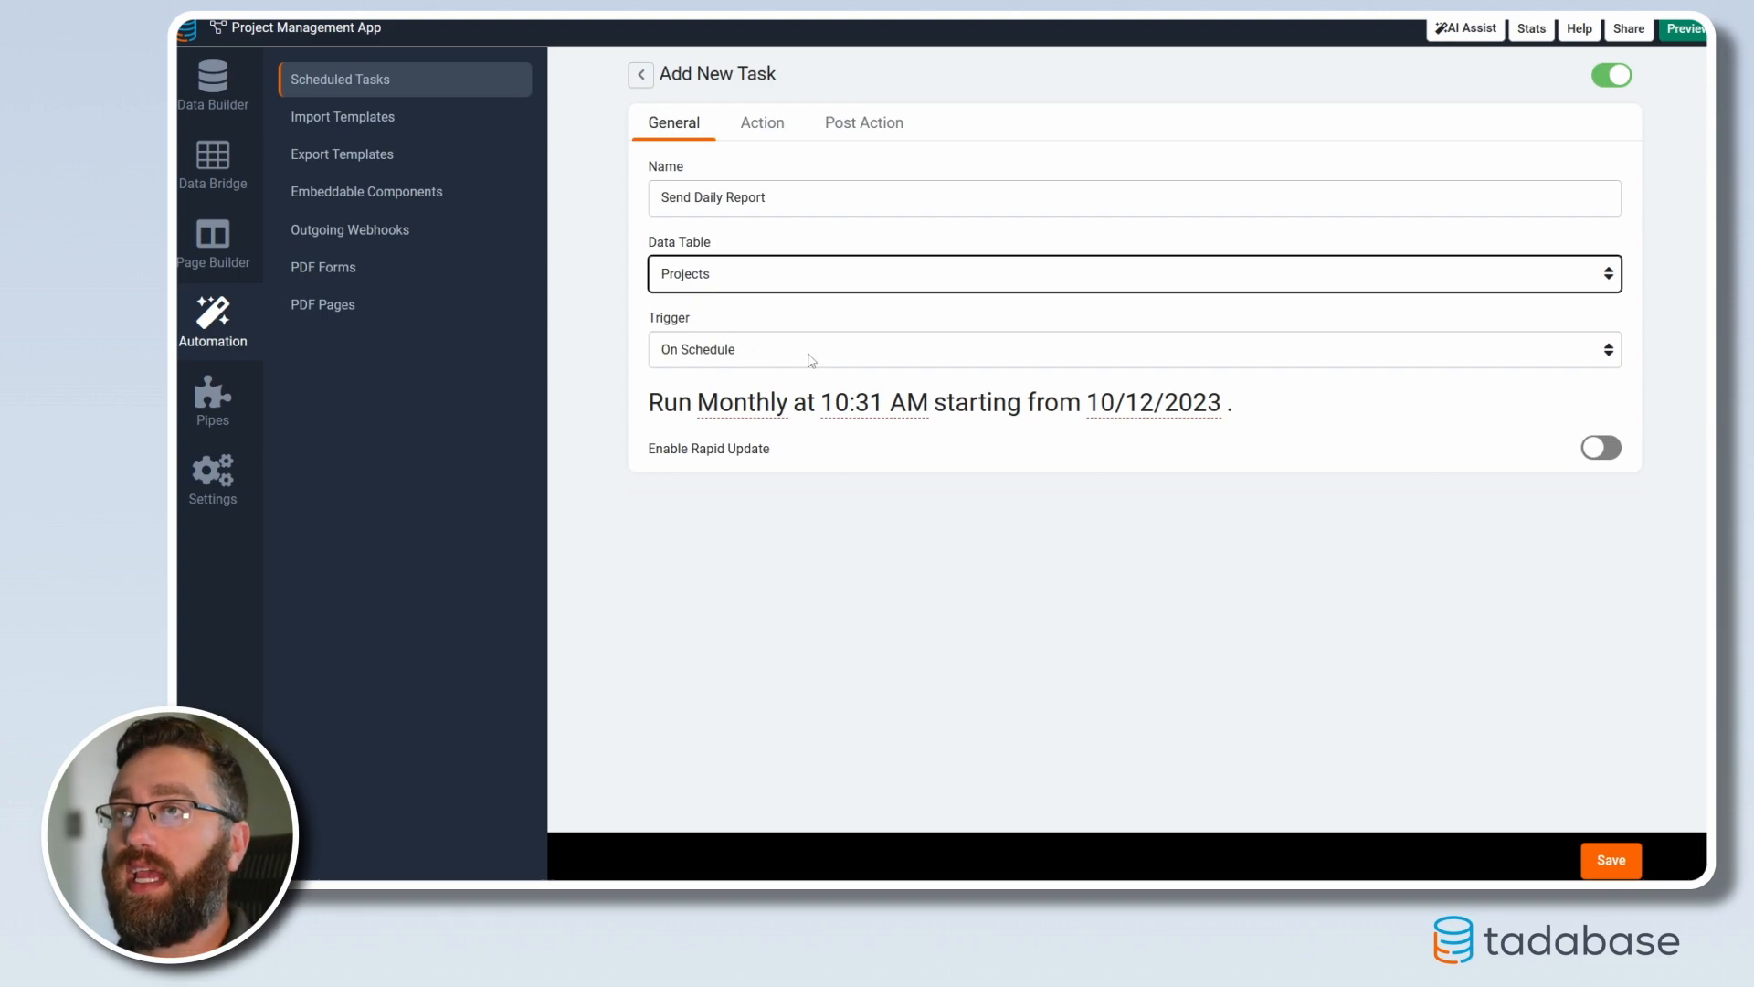
Schedule the Send Daily Report task to run Daily at 09:30 AM
left_click(724, 405)
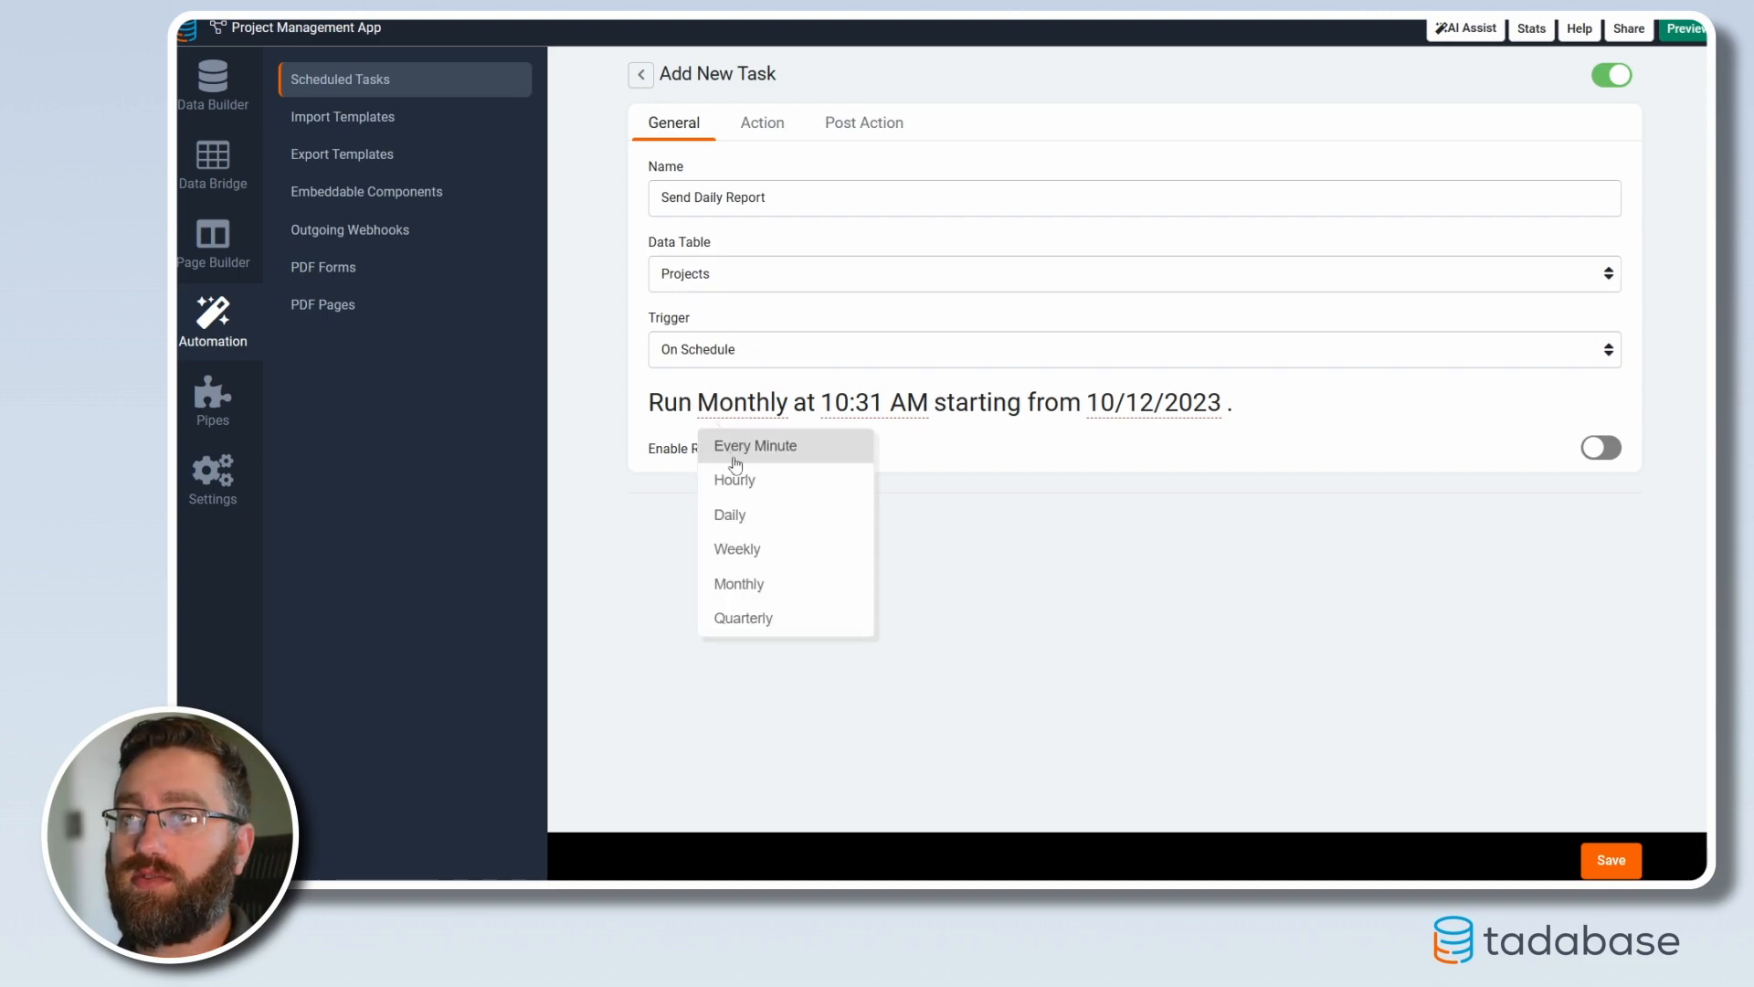
left_click(748, 514)
left_click(816, 403)
left_click(820, 473)
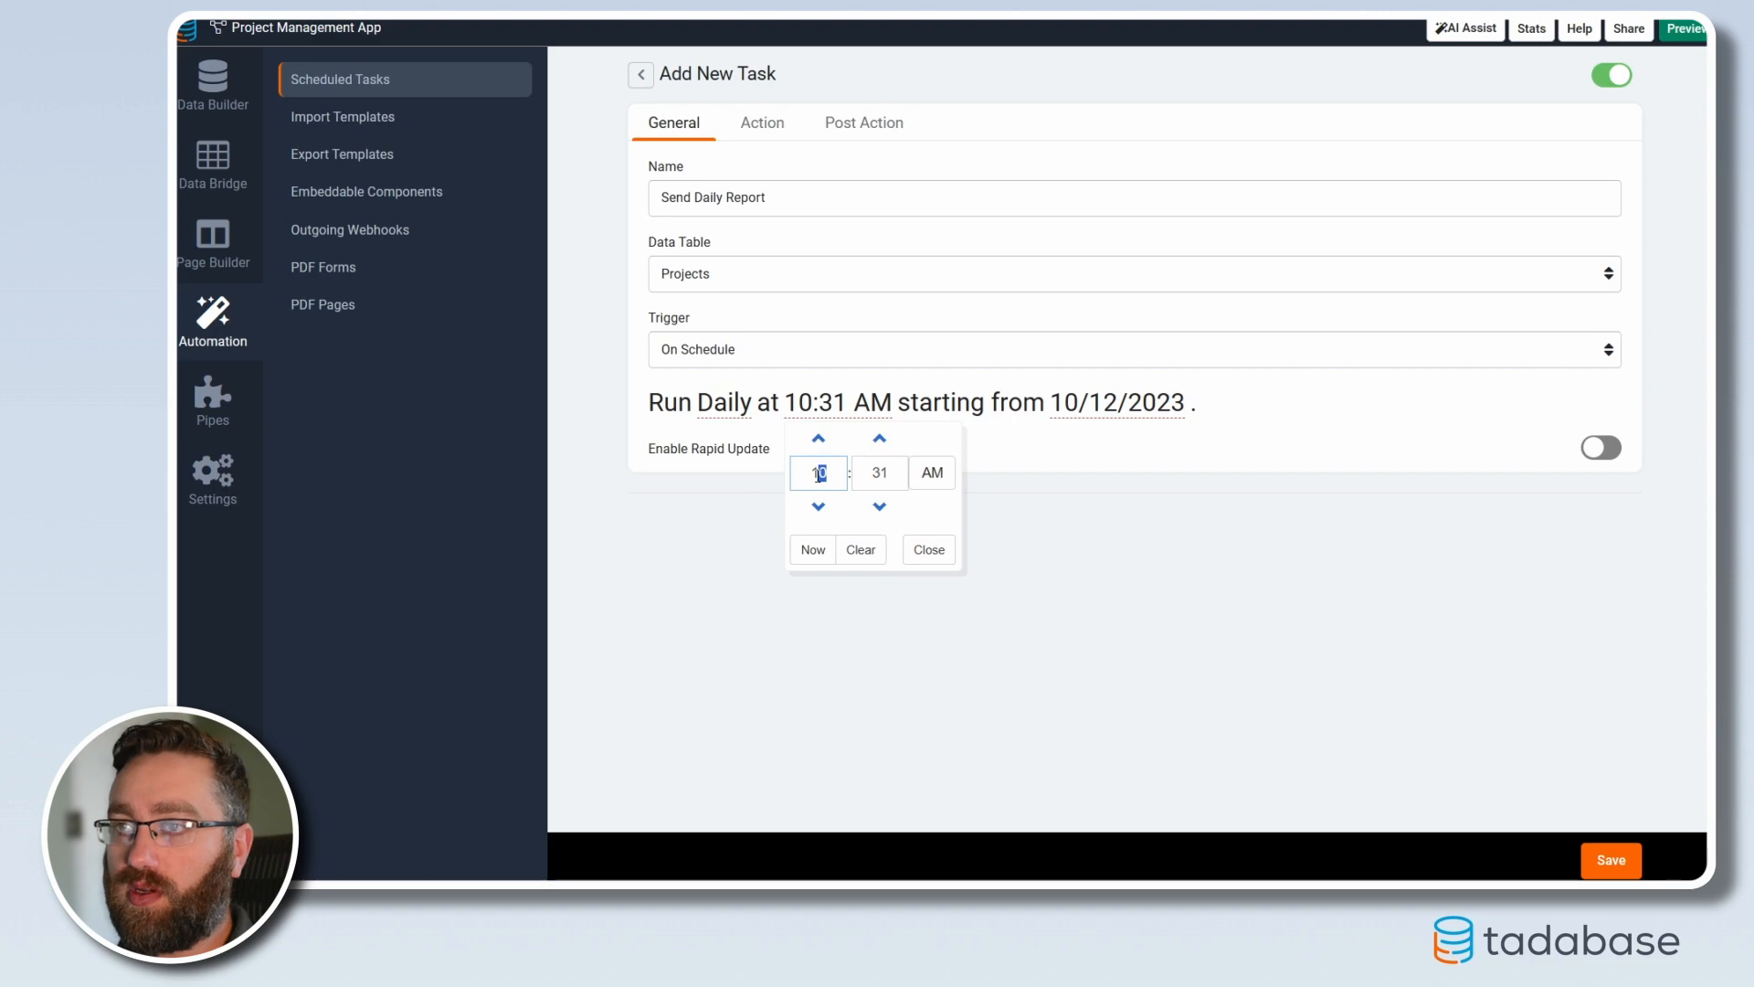
type("9")
key("Tab")
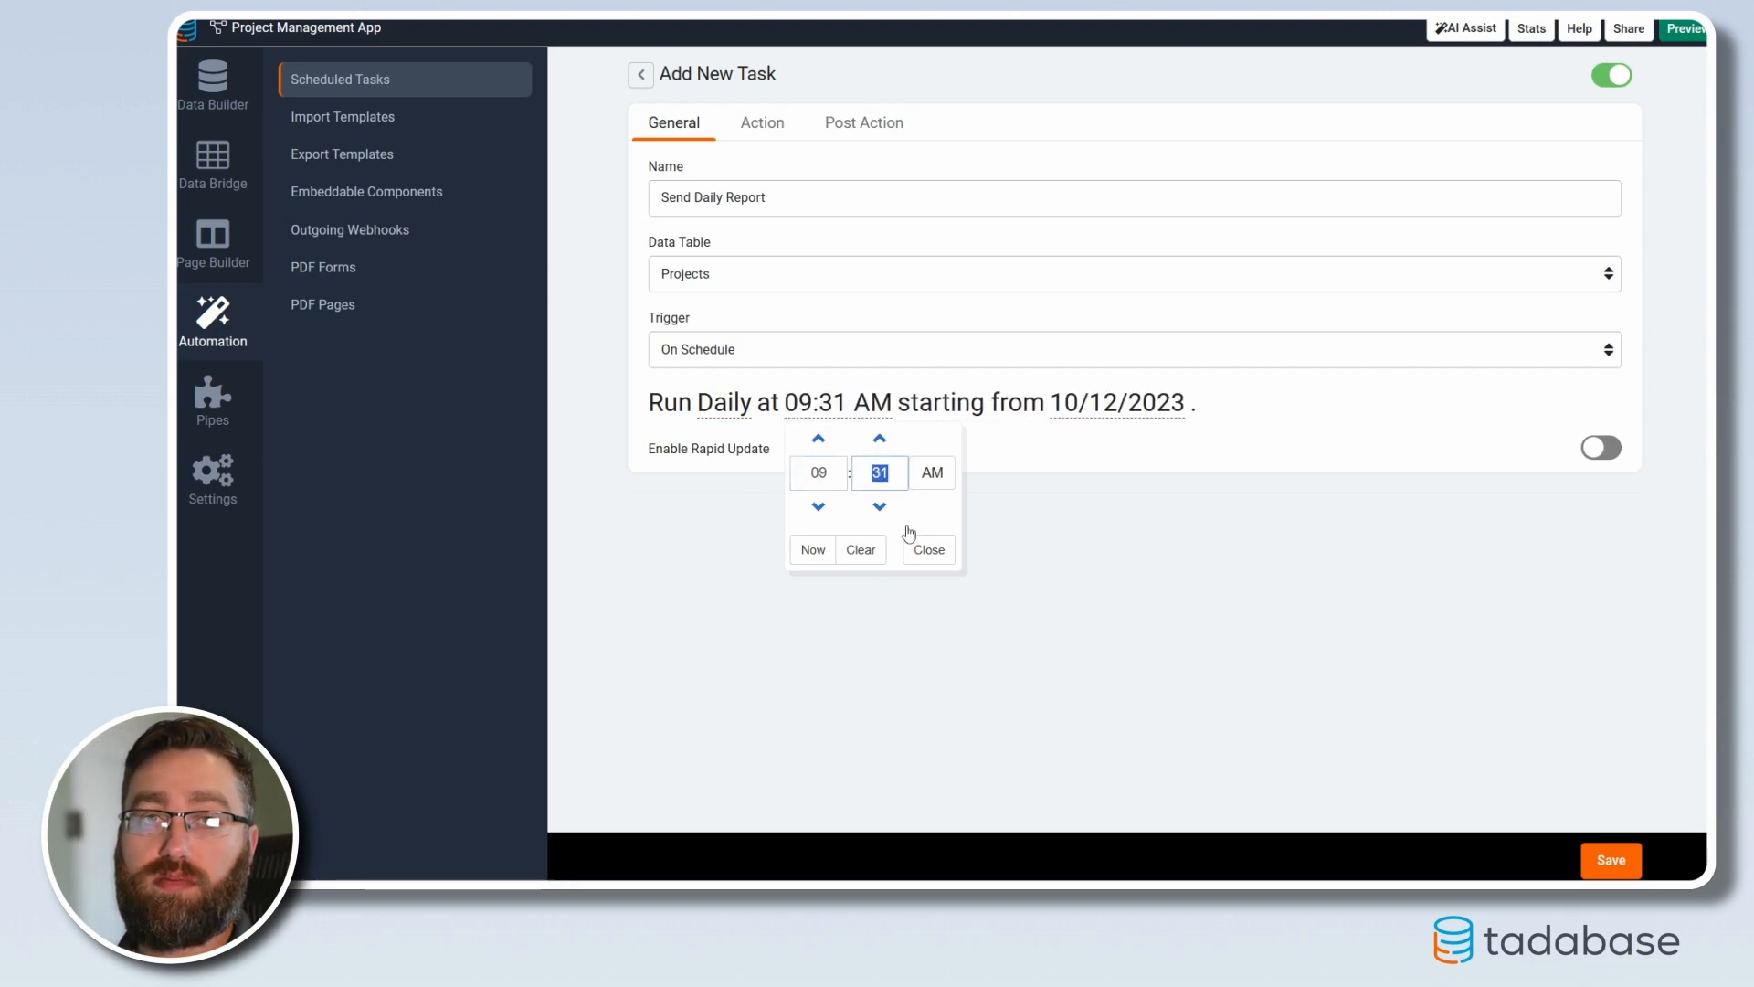
key("BackSpace")
type("0")
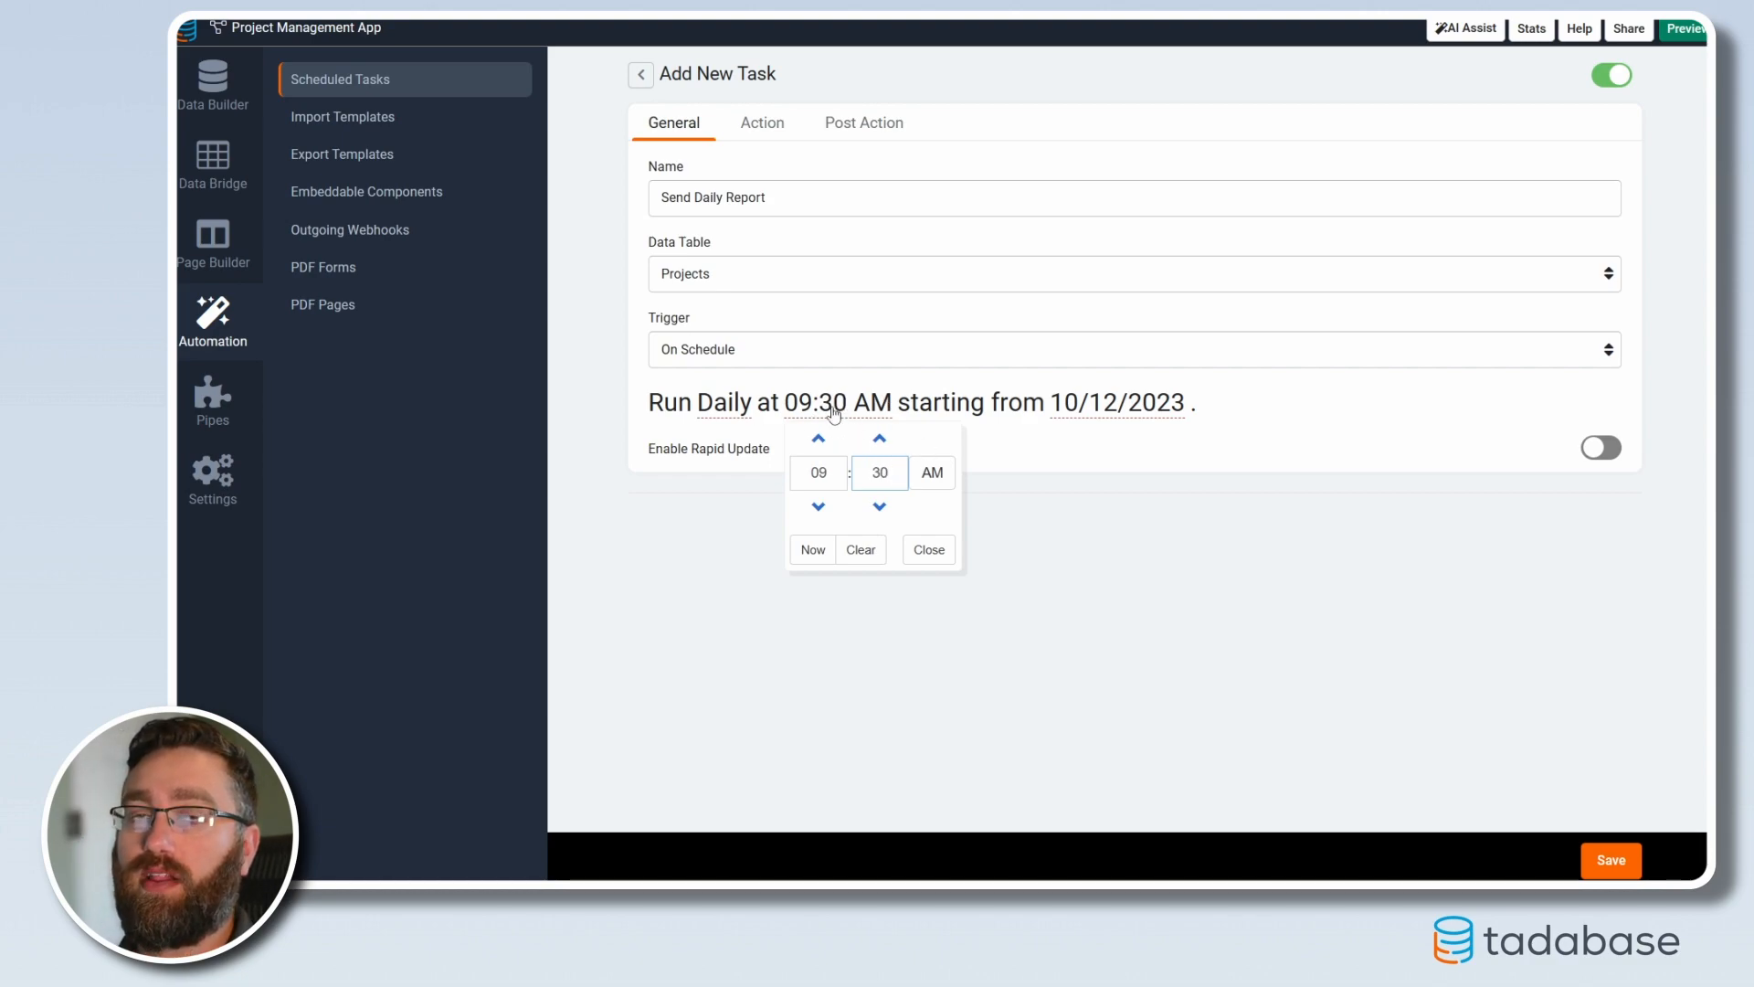
left_click(919, 569)
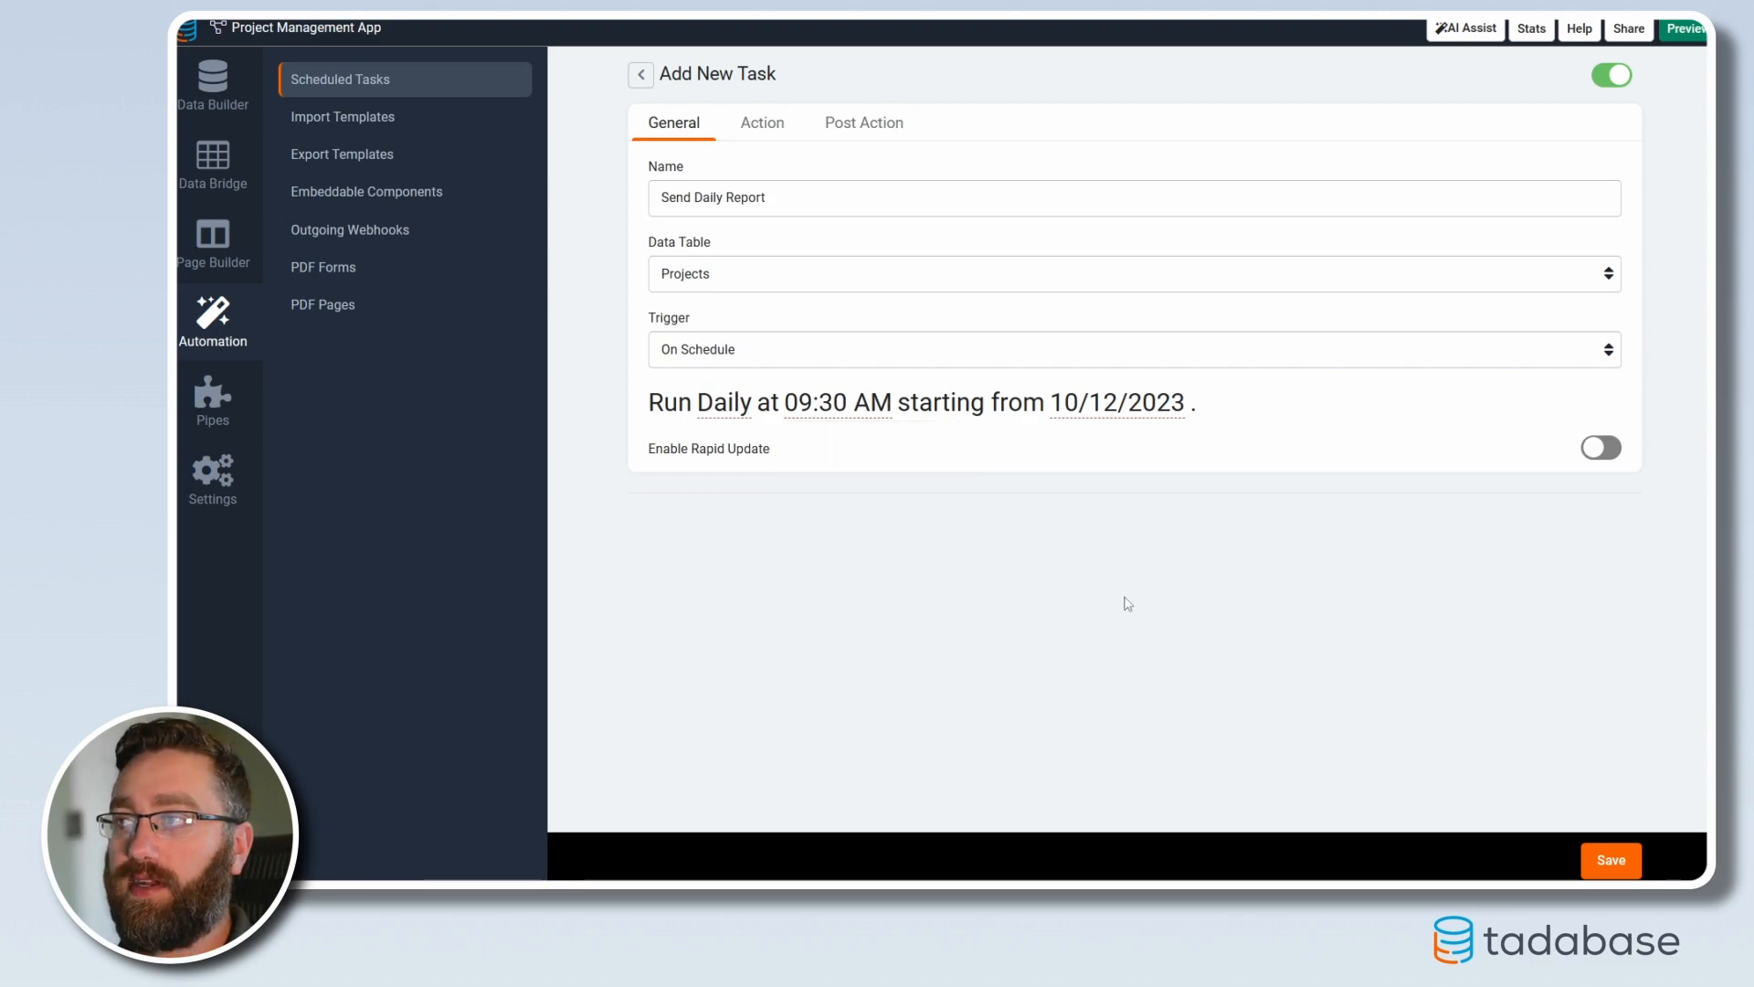
Set the Send Daily Report task's action to Send Email
left_click(760, 128)
left_click(812, 218)
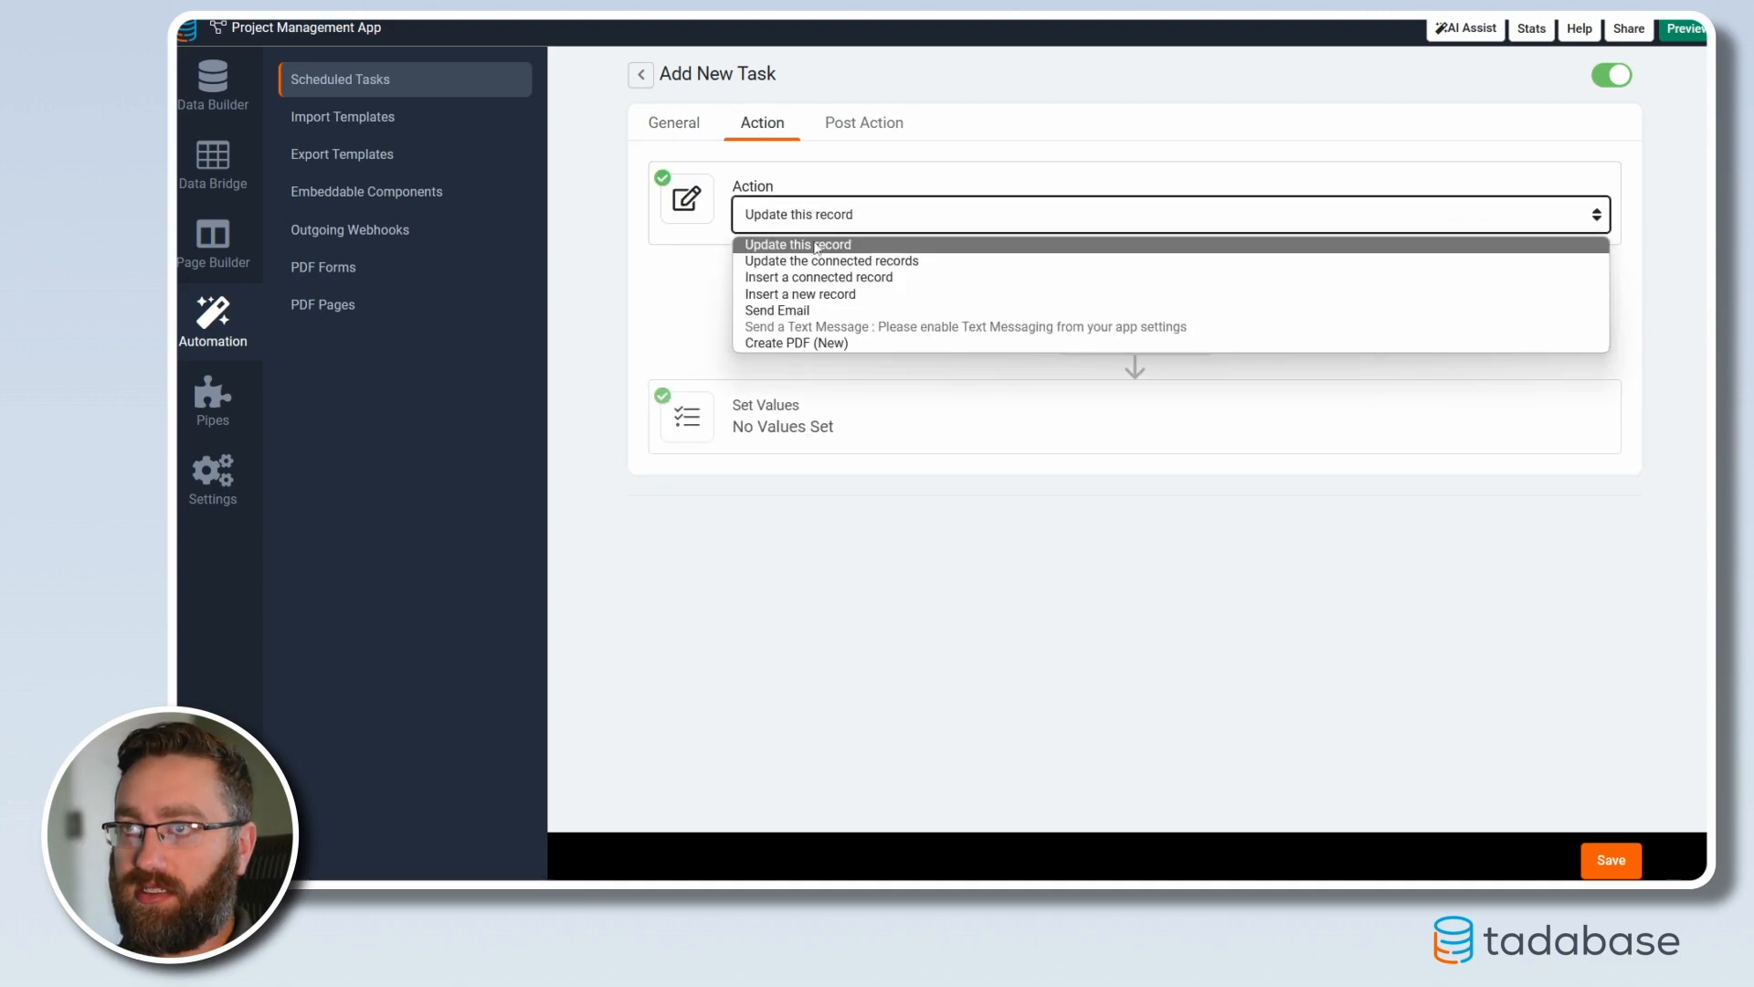
left_click(756, 316)
Add a condition so the email is sent only when Number of Open Tasks is higher than 0
left_click(1103, 289)
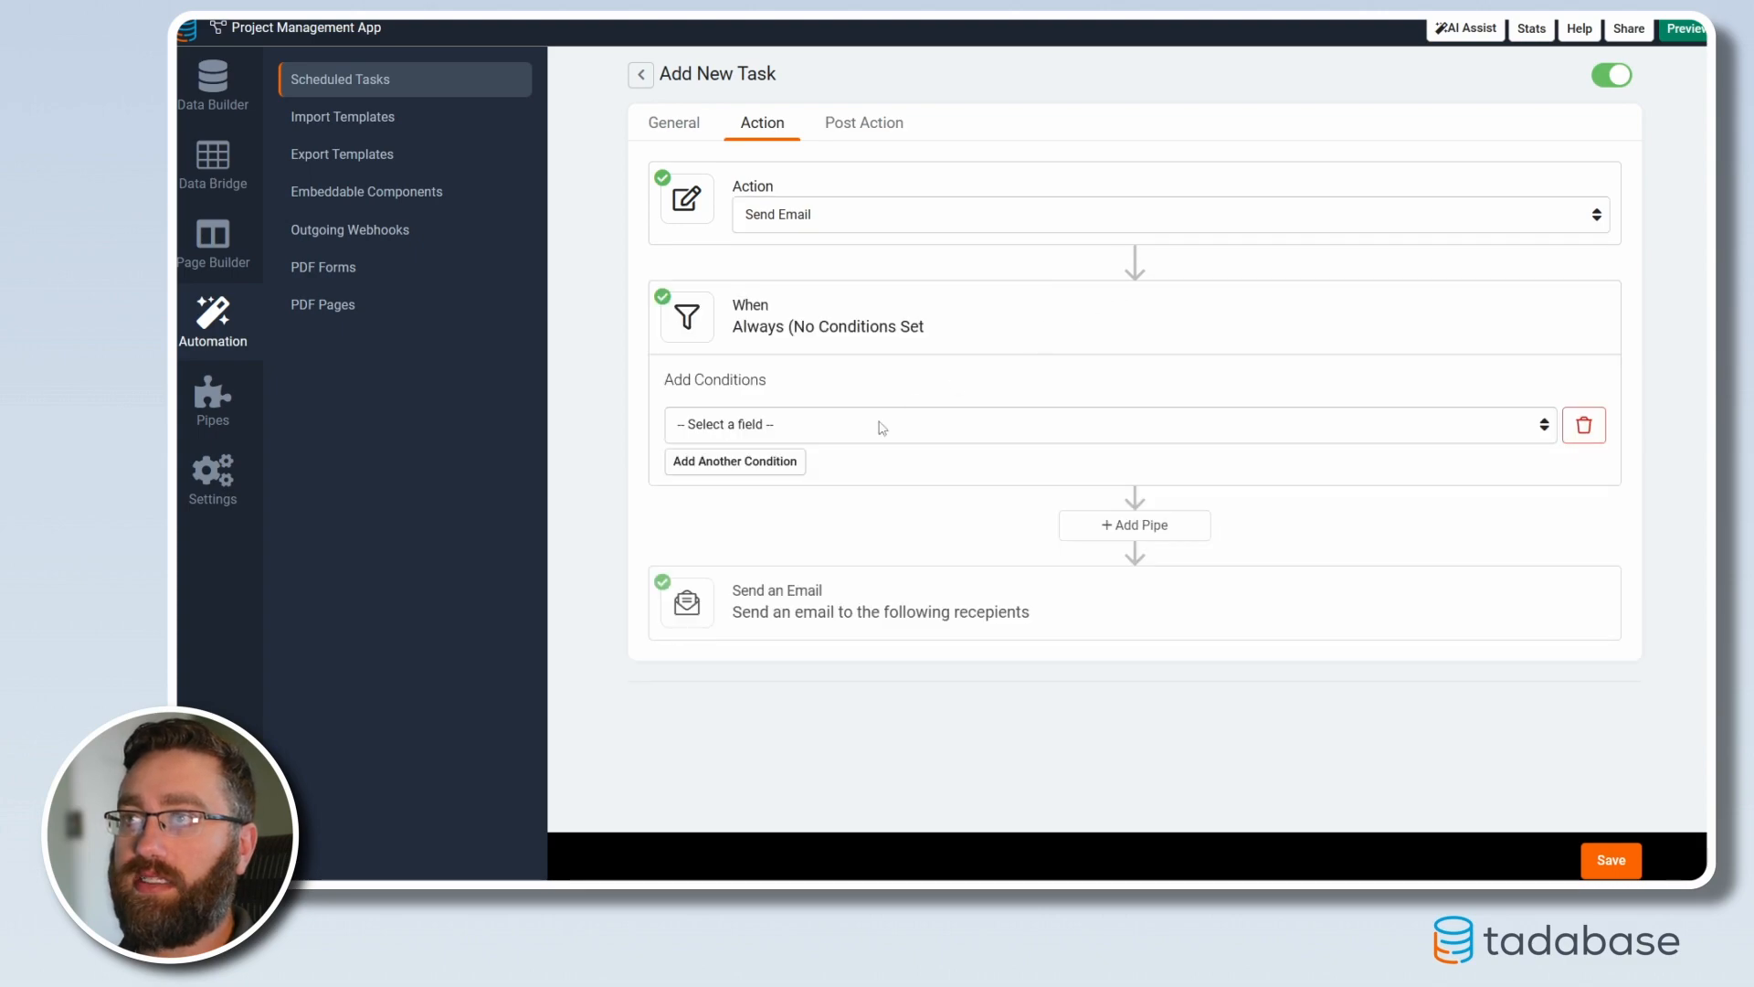
left_click(769, 427)
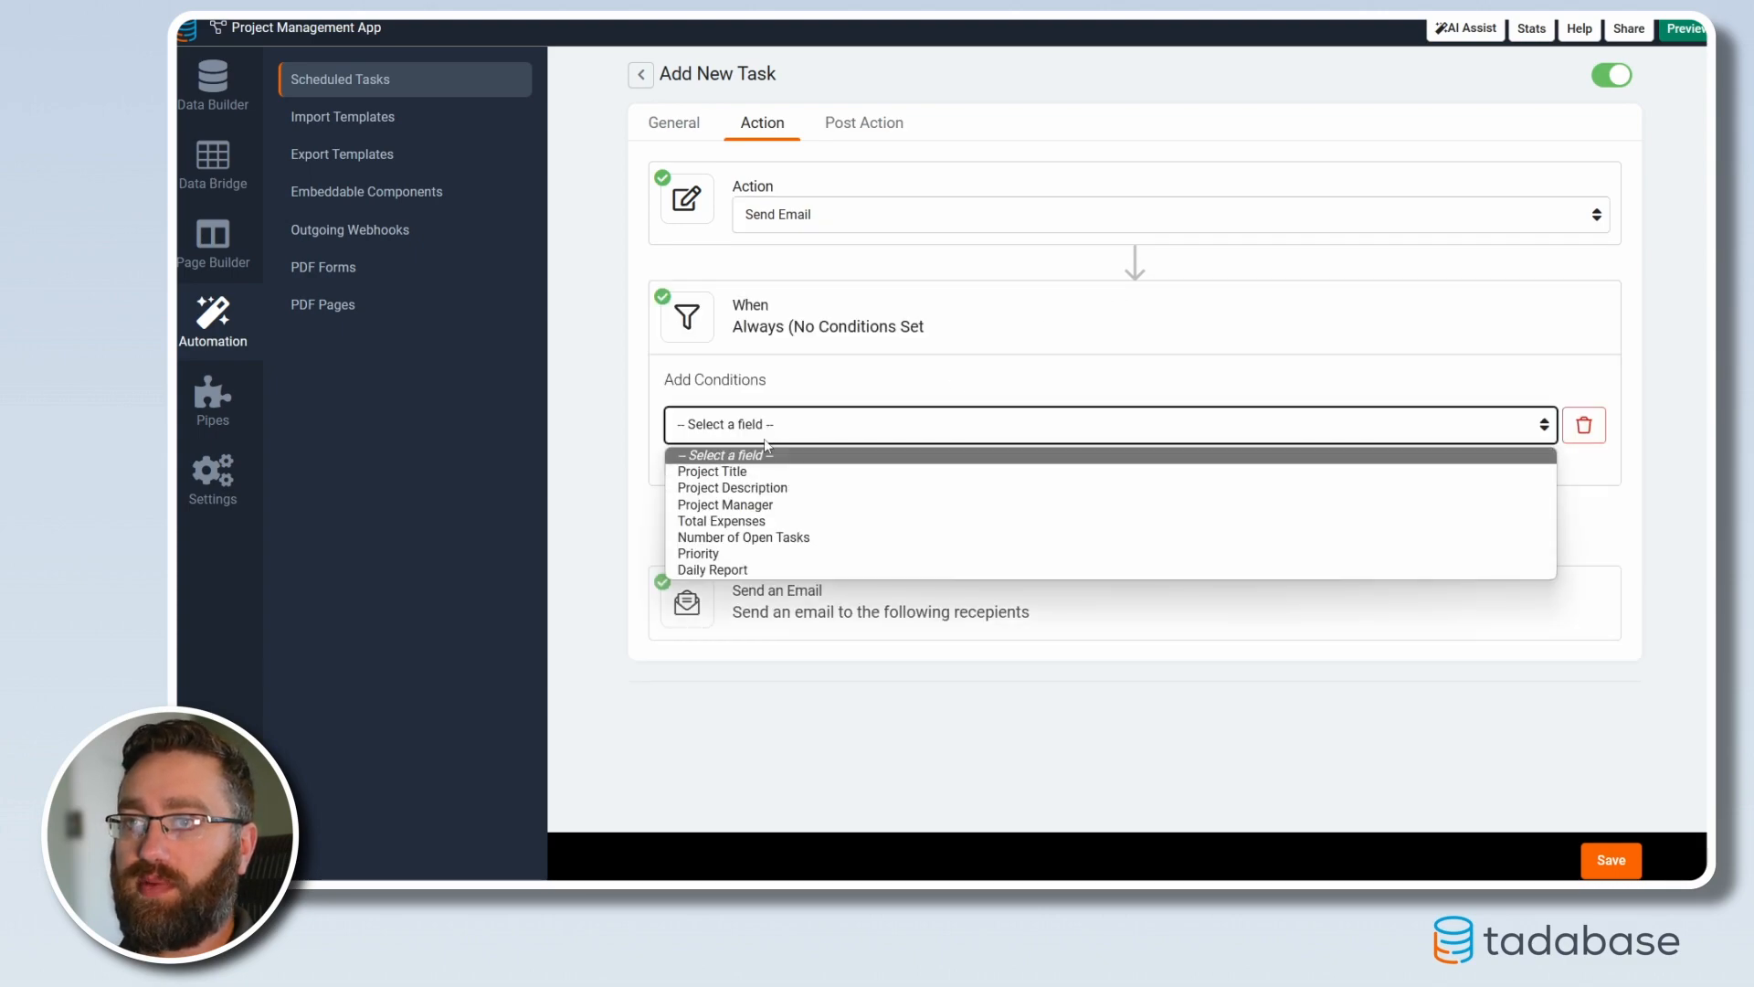
left_click(713, 538)
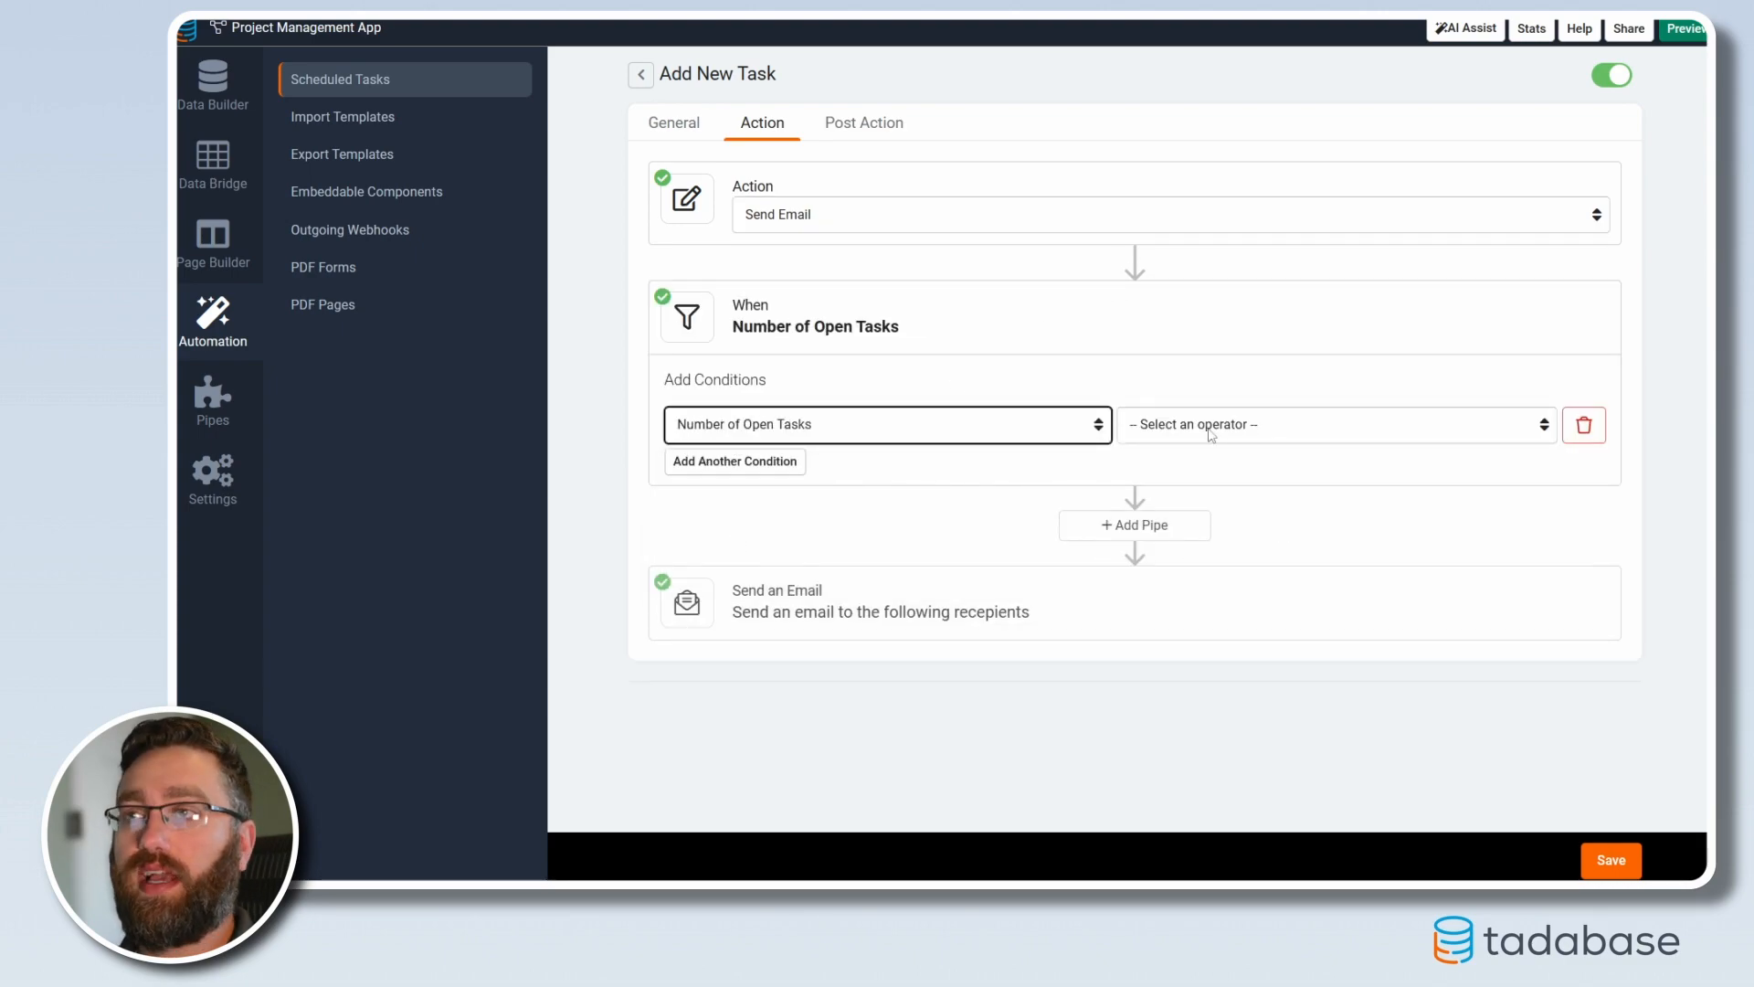
left_click(1208, 432)
left_click(1160, 508)
left_click(1325, 430)
type("0")
Address the email to the field Users (Project Manager) > Email
left_click(893, 611)
scroll(894, 611, "down", 3)
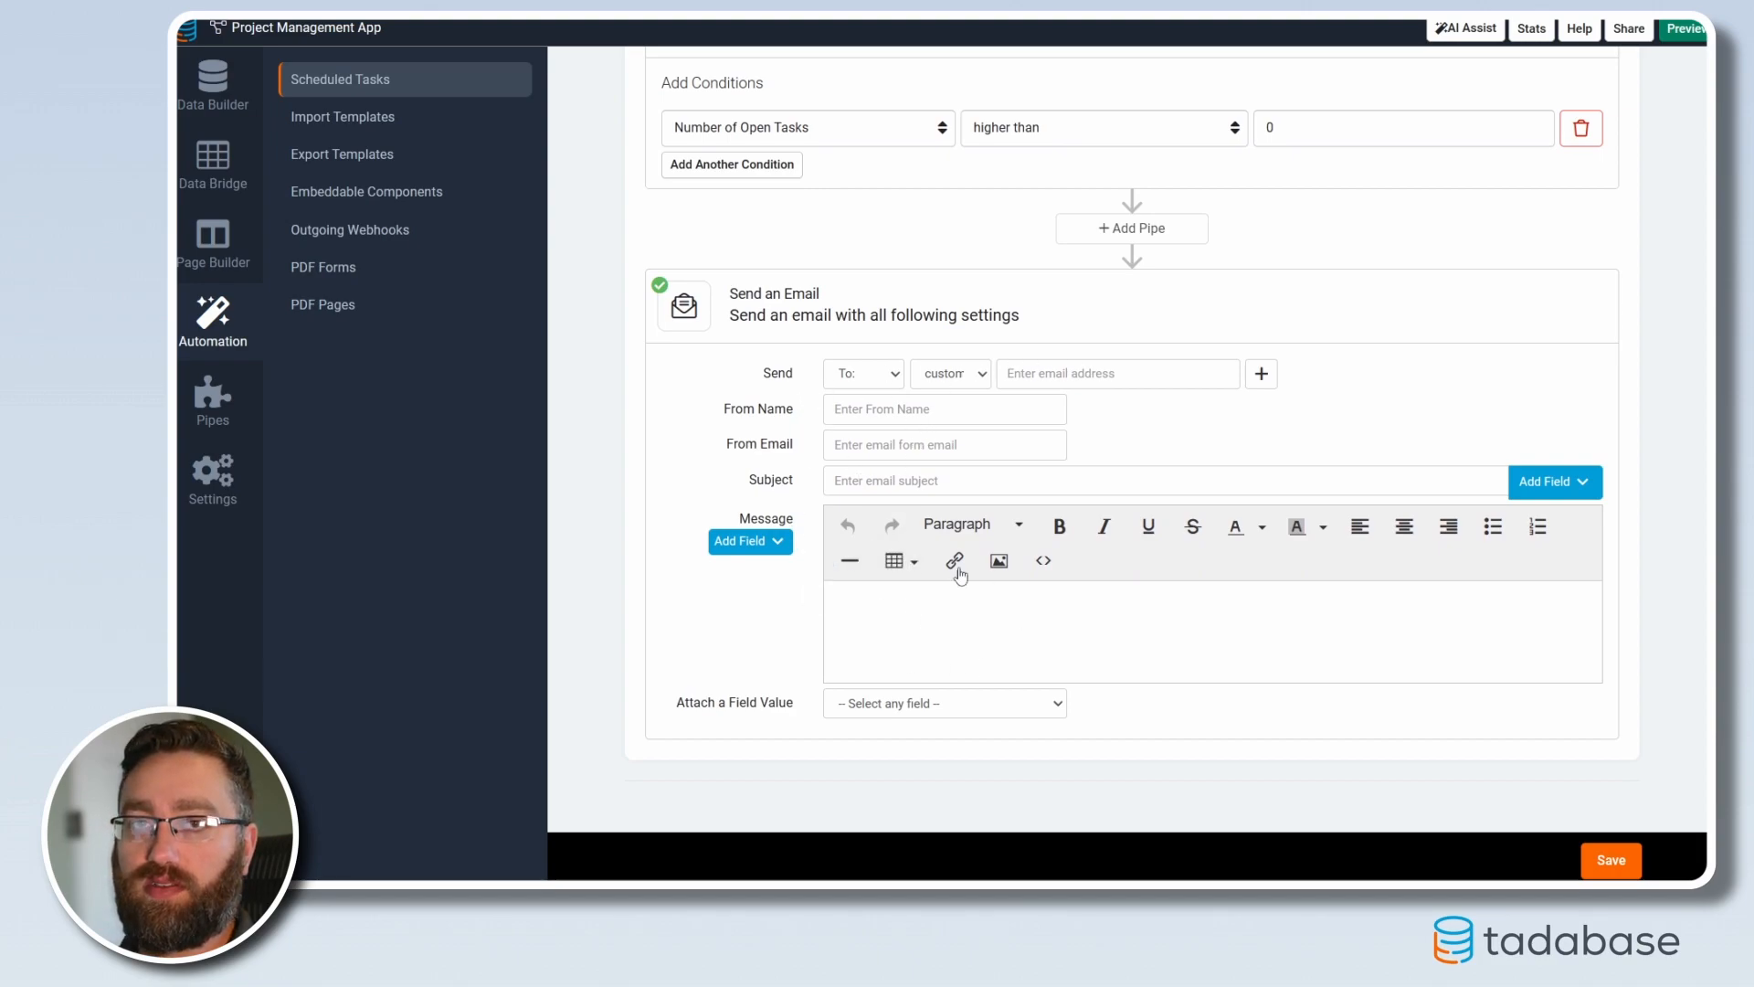
left_click(967, 378)
left_click(967, 378)
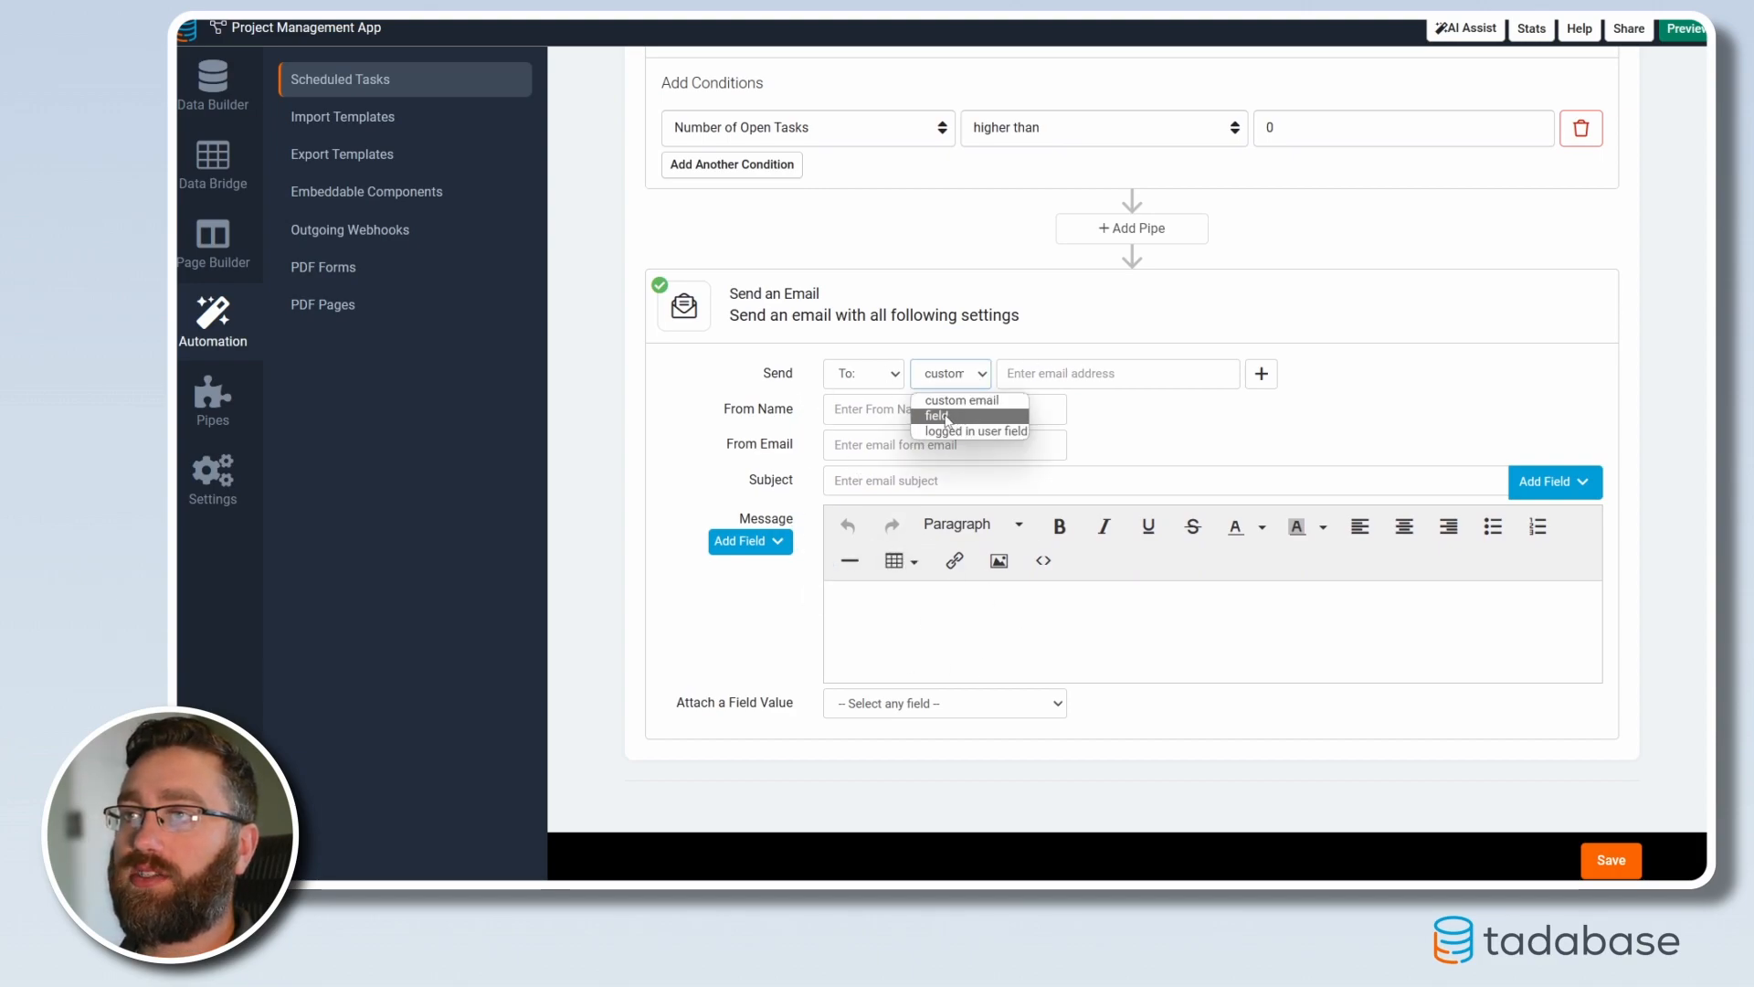
left_click(950, 415)
left_click(1036, 382)
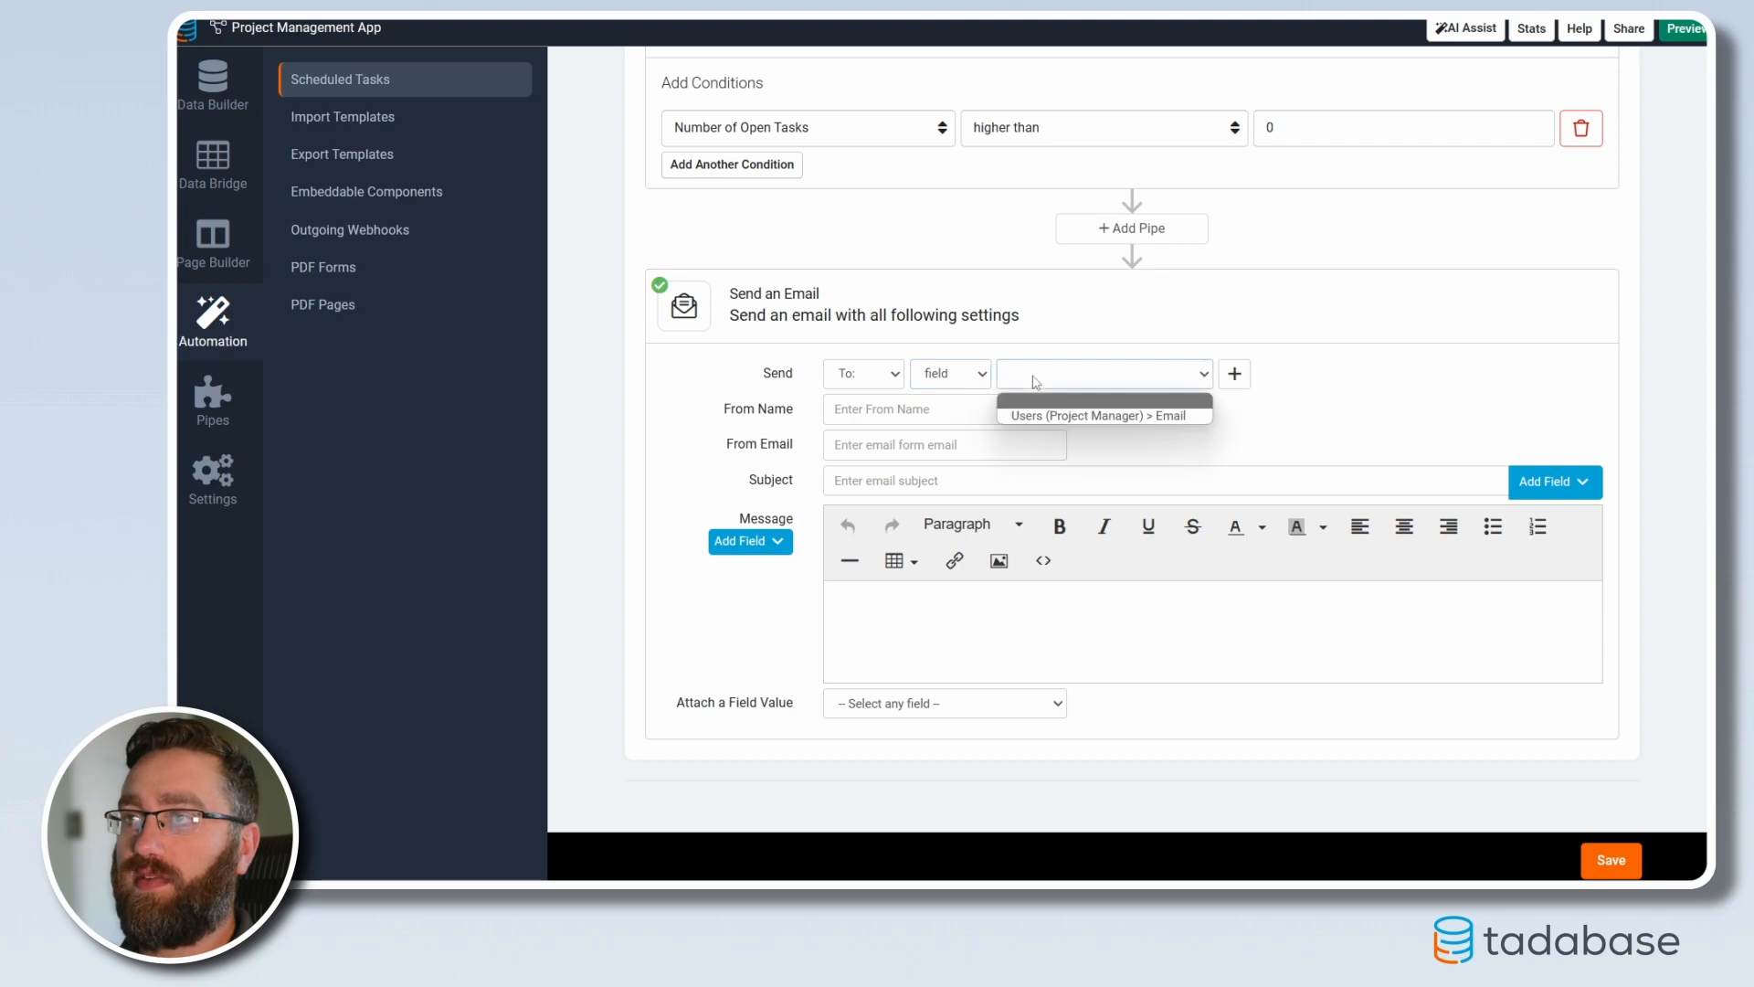
left_click(1099, 416)
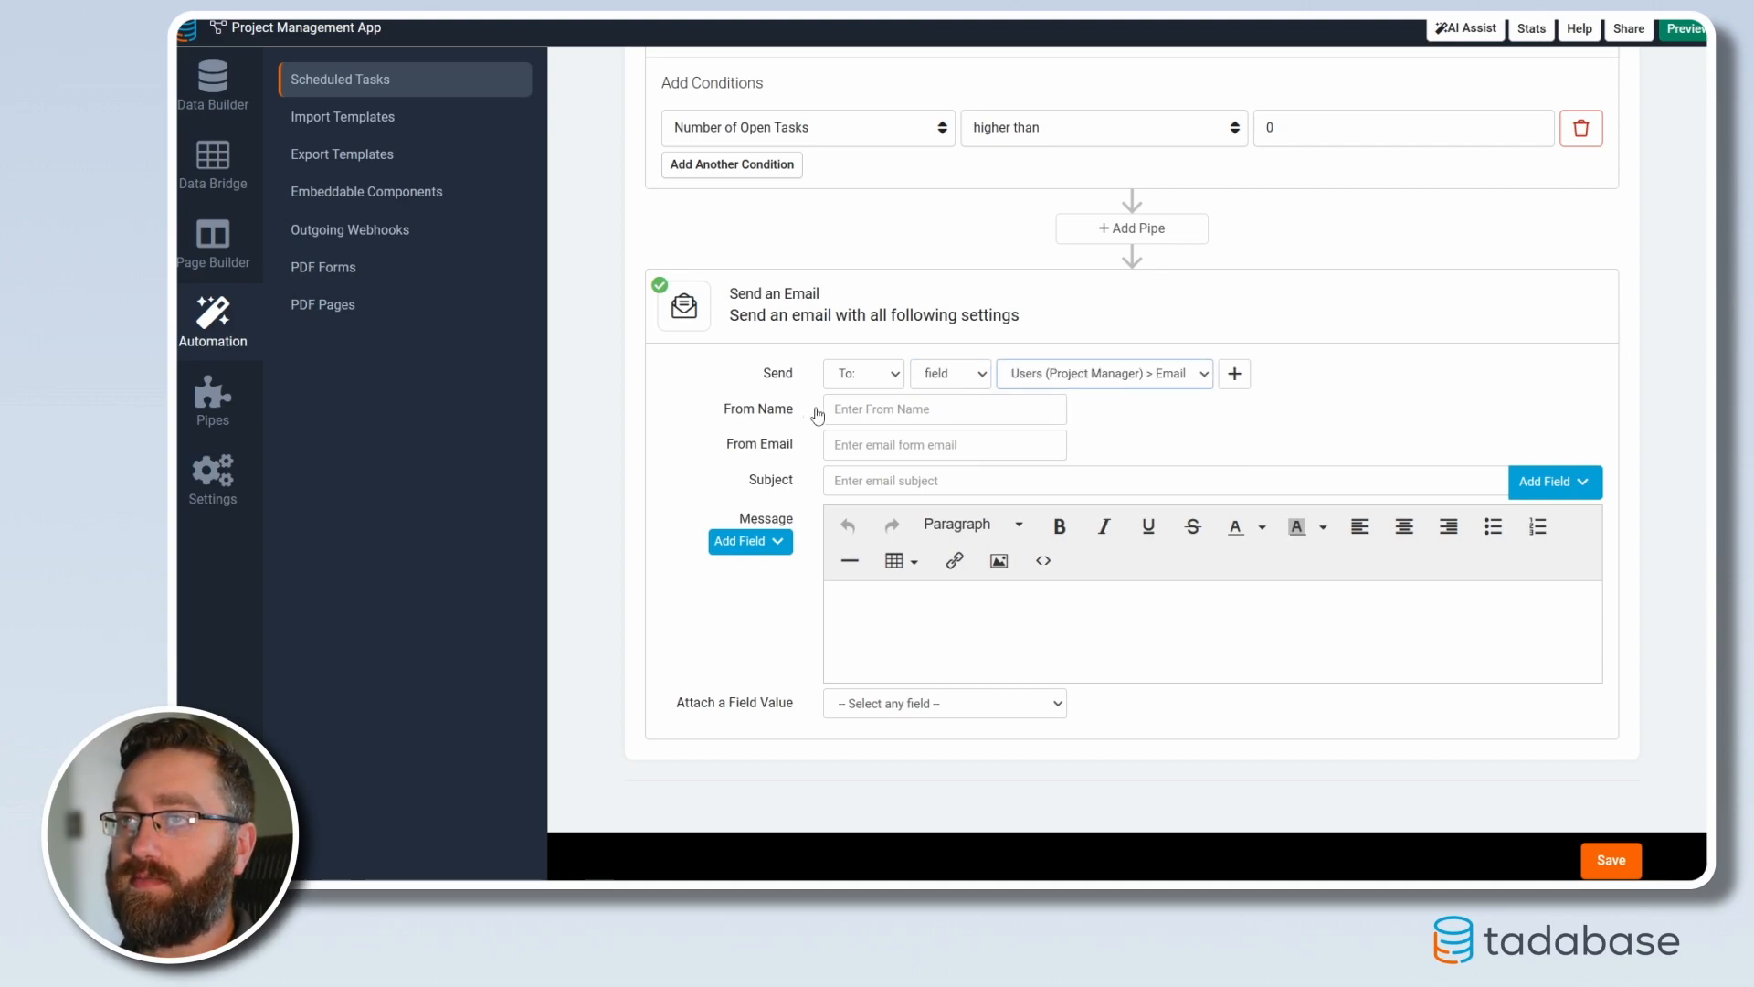
Set the email subject to "Daily Report for Project:" followed by the Project Title field
left_click(874, 411)
left_click(856, 448)
left_click(884, 478)
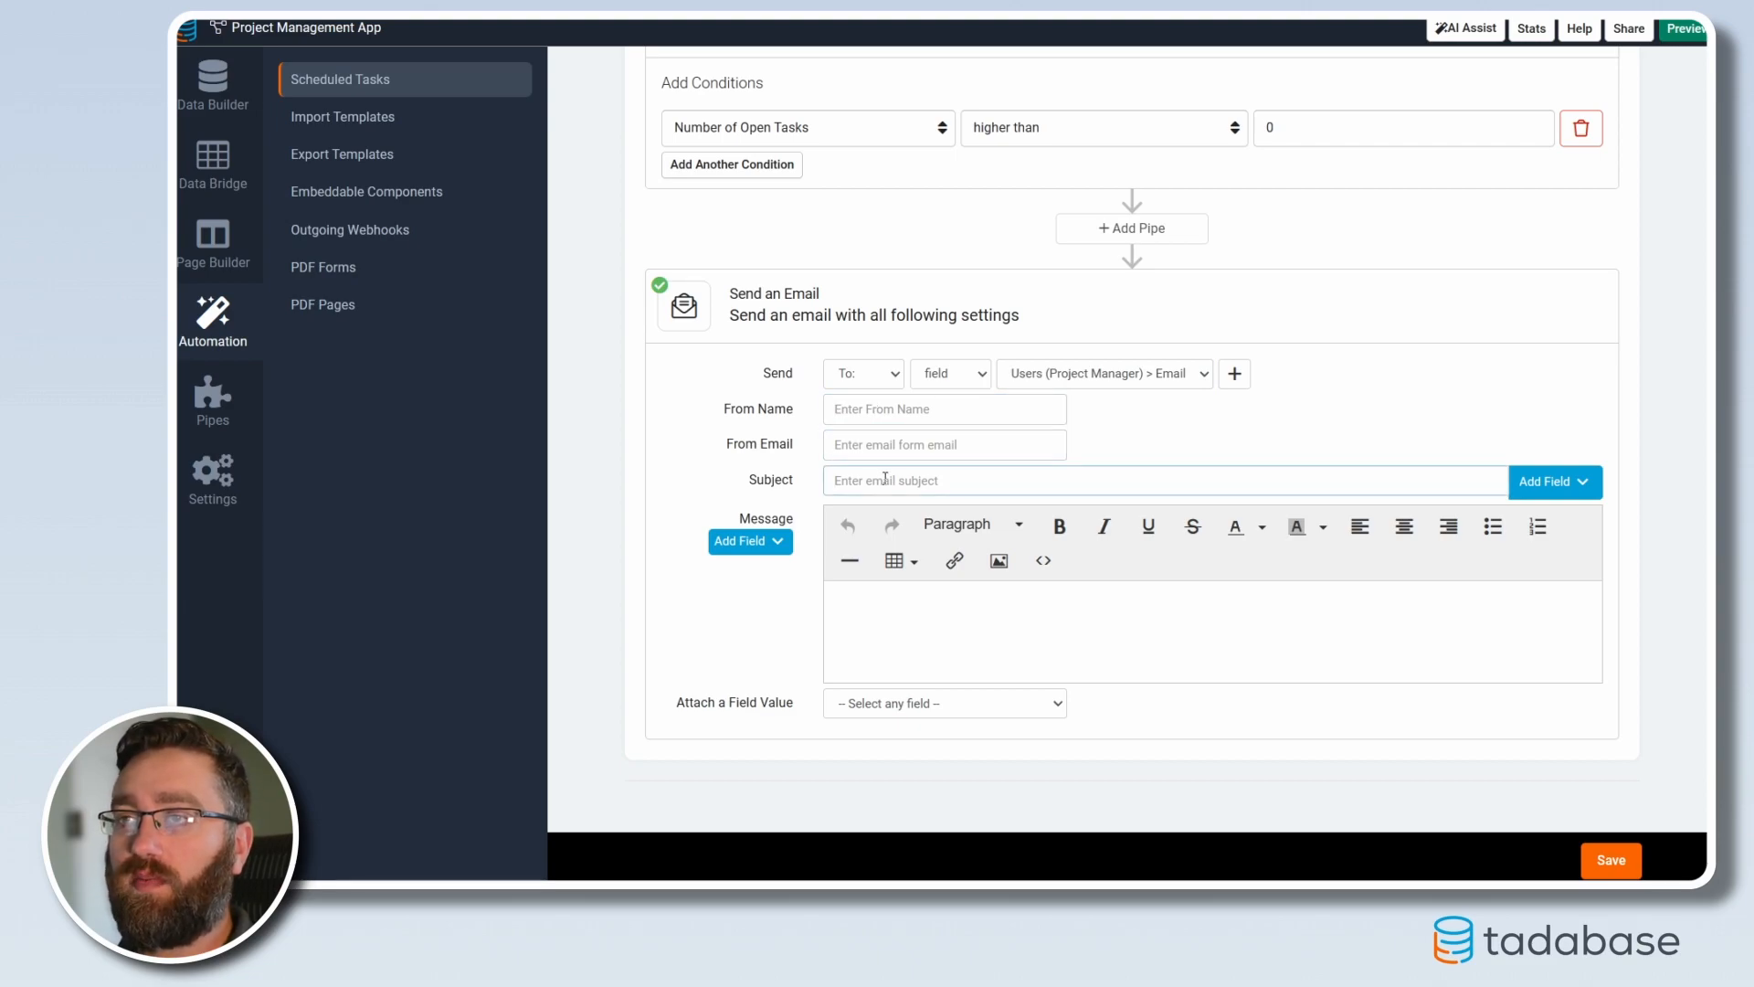
type("Daily Report for ")
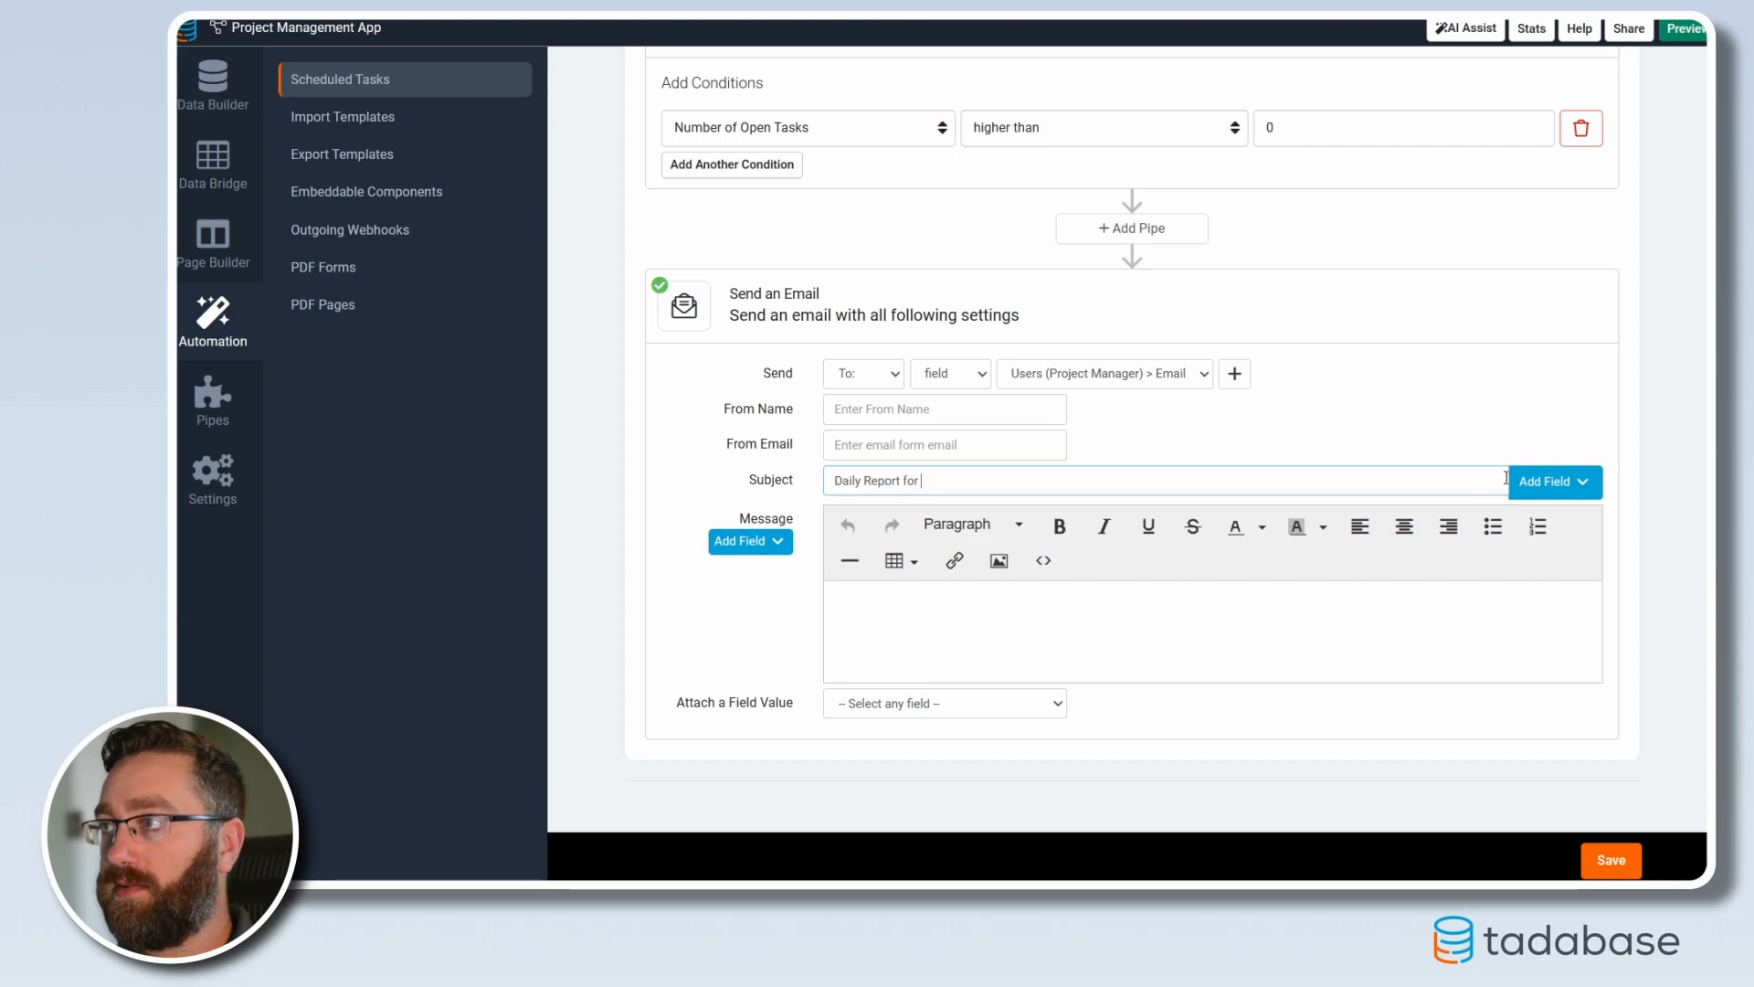
type("Project:")
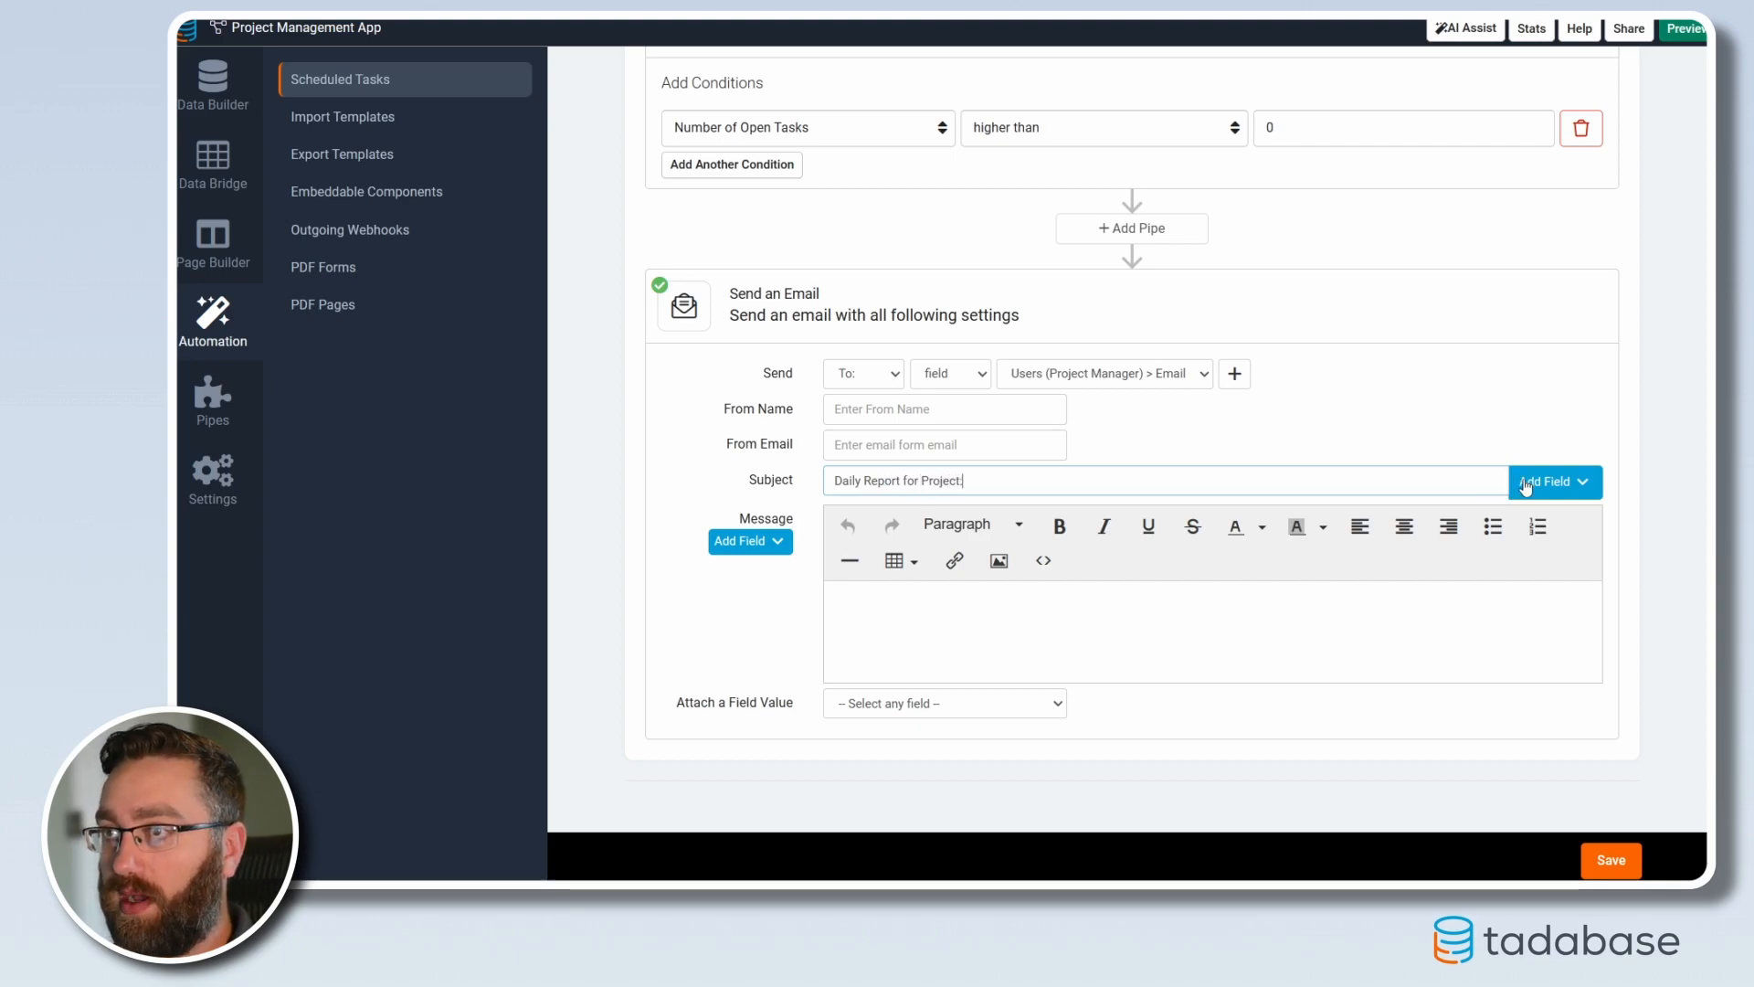
left_click(1525, 485)
left_click(1493, 539)
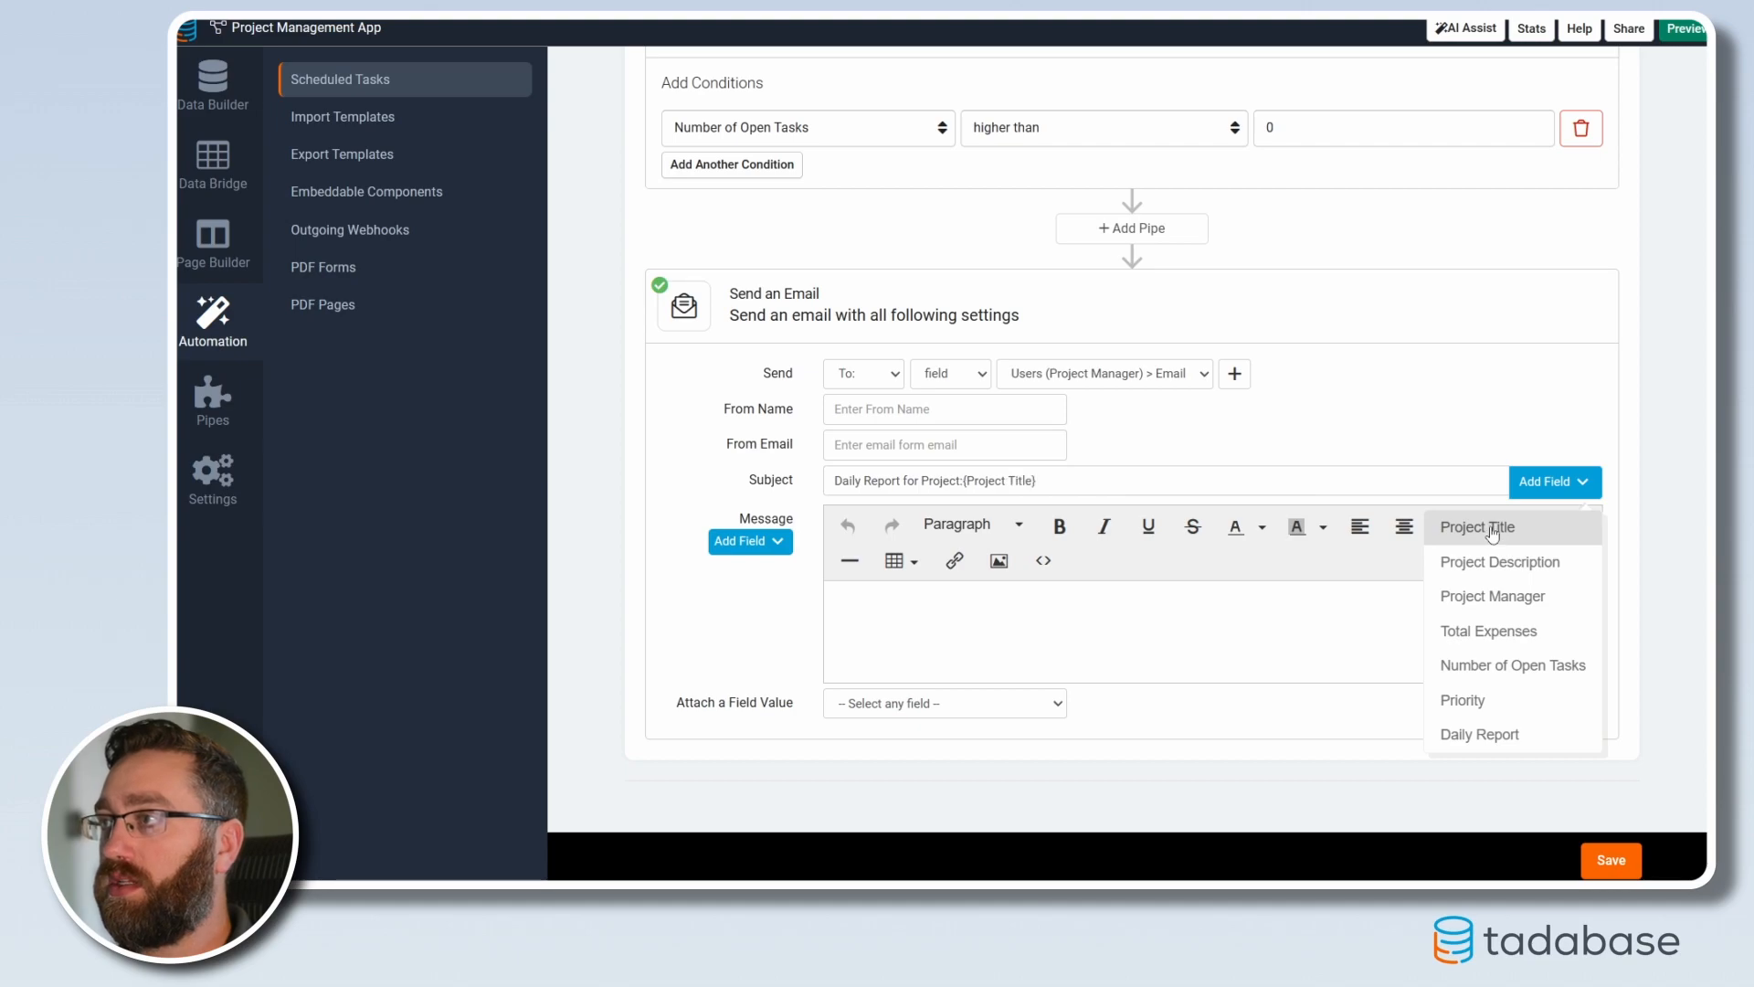
Insert a space before {Project Title} in the email subject and start the message with "Good morning {Project Manager},"
left_click(965, 482)
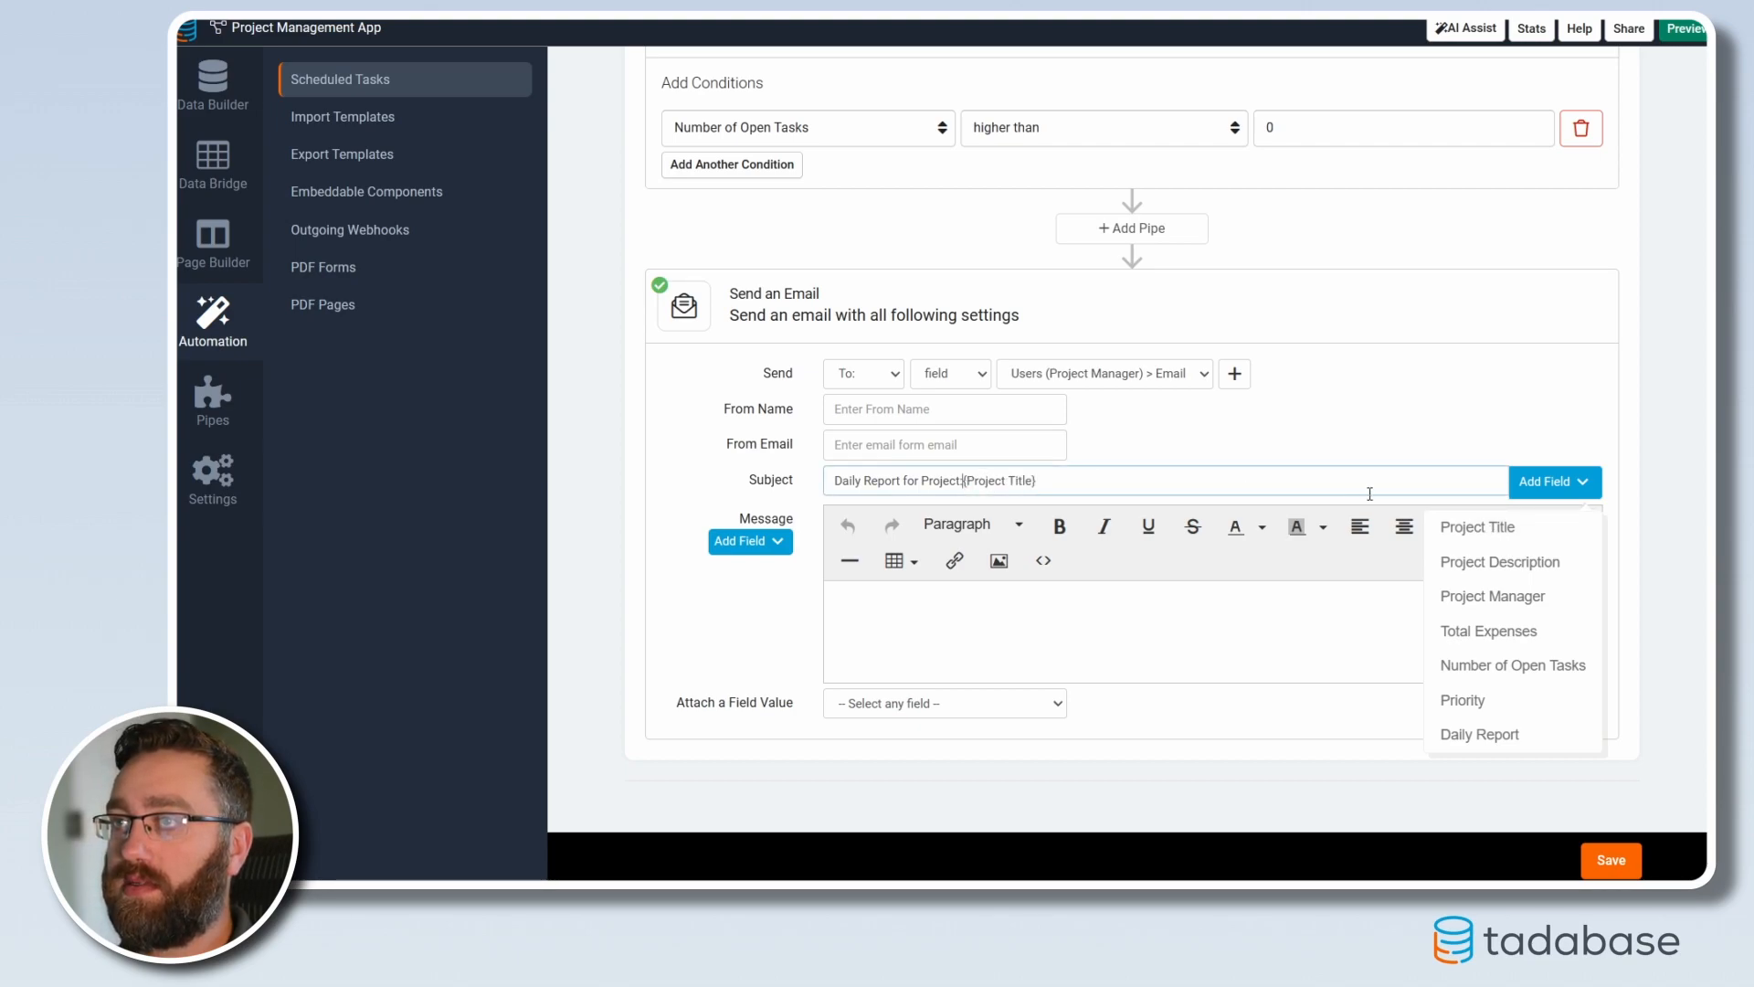
left_click(1553, 493)
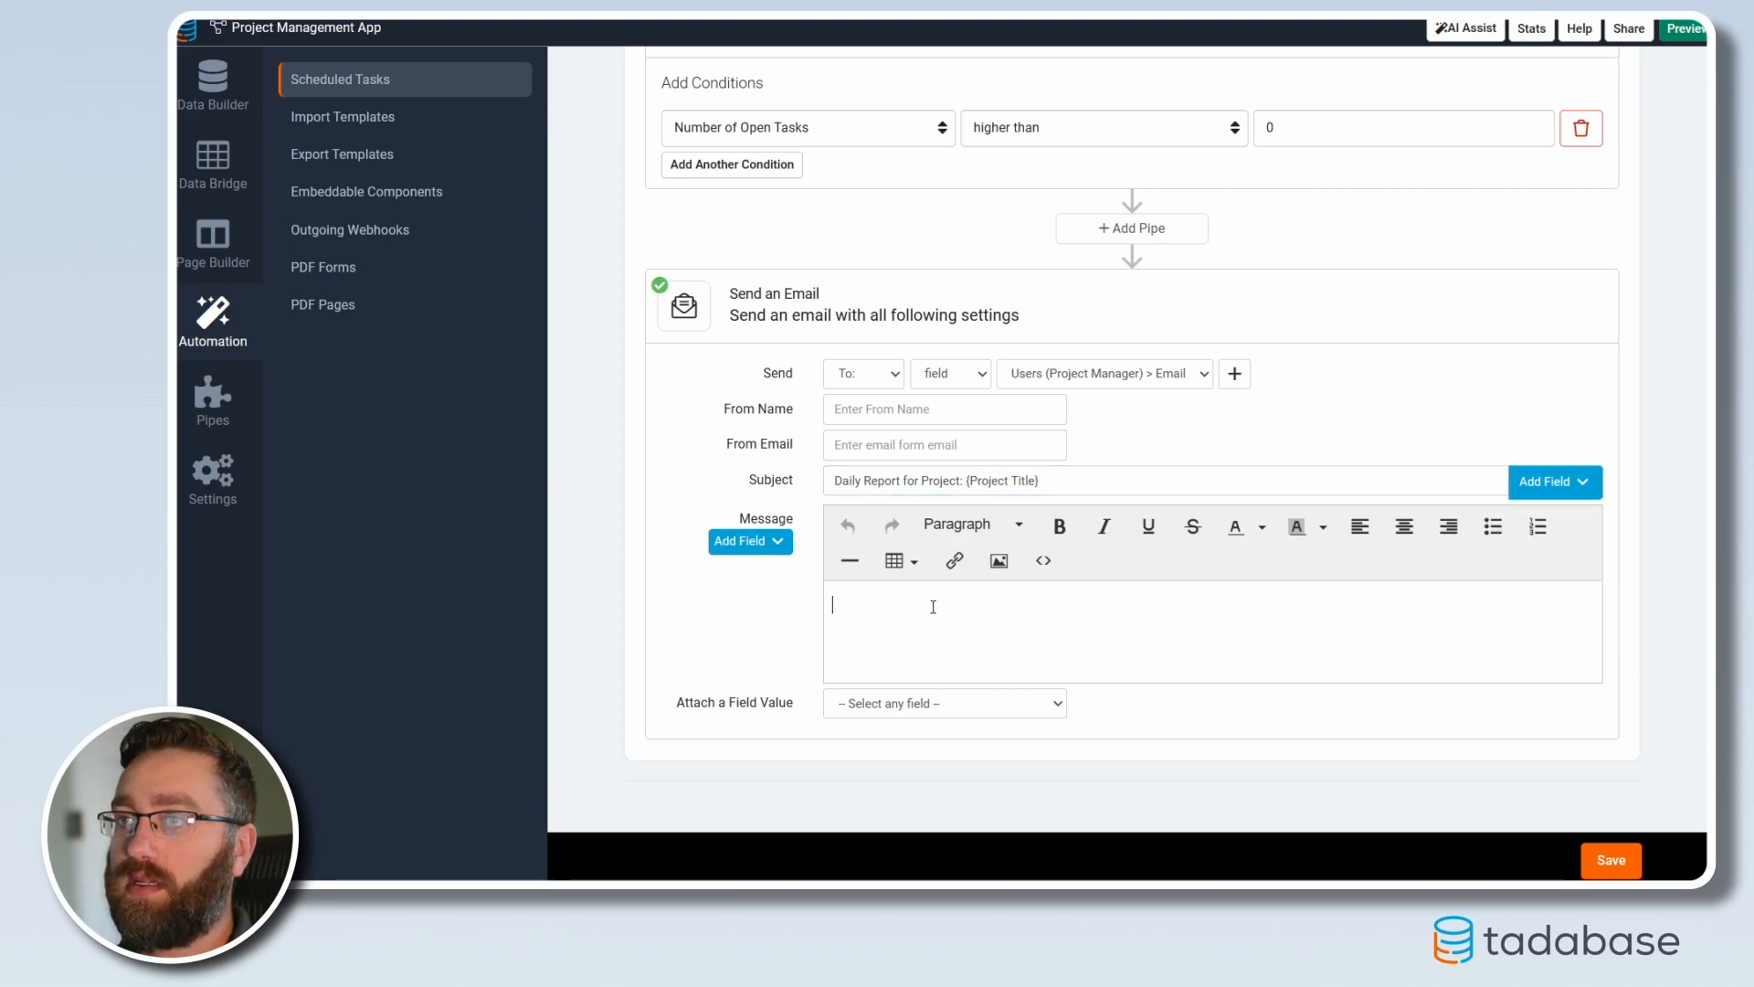
left_click(766, 548)
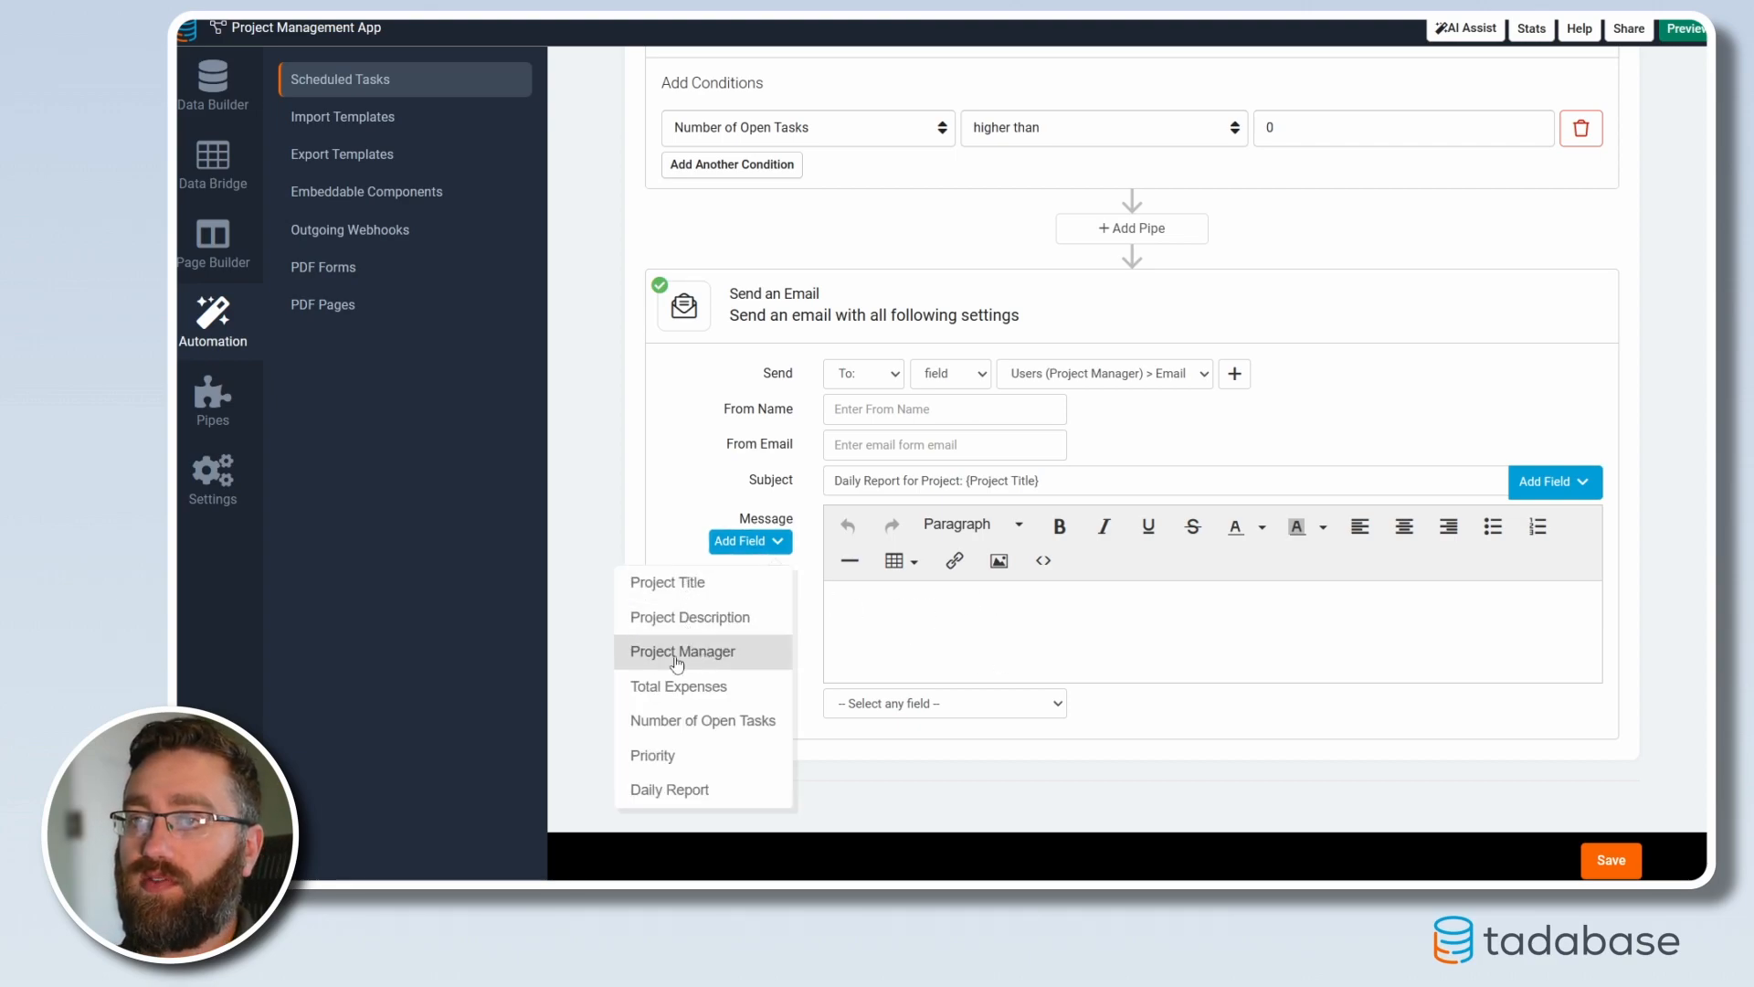
left_click(923, 620)
type("Good morning")
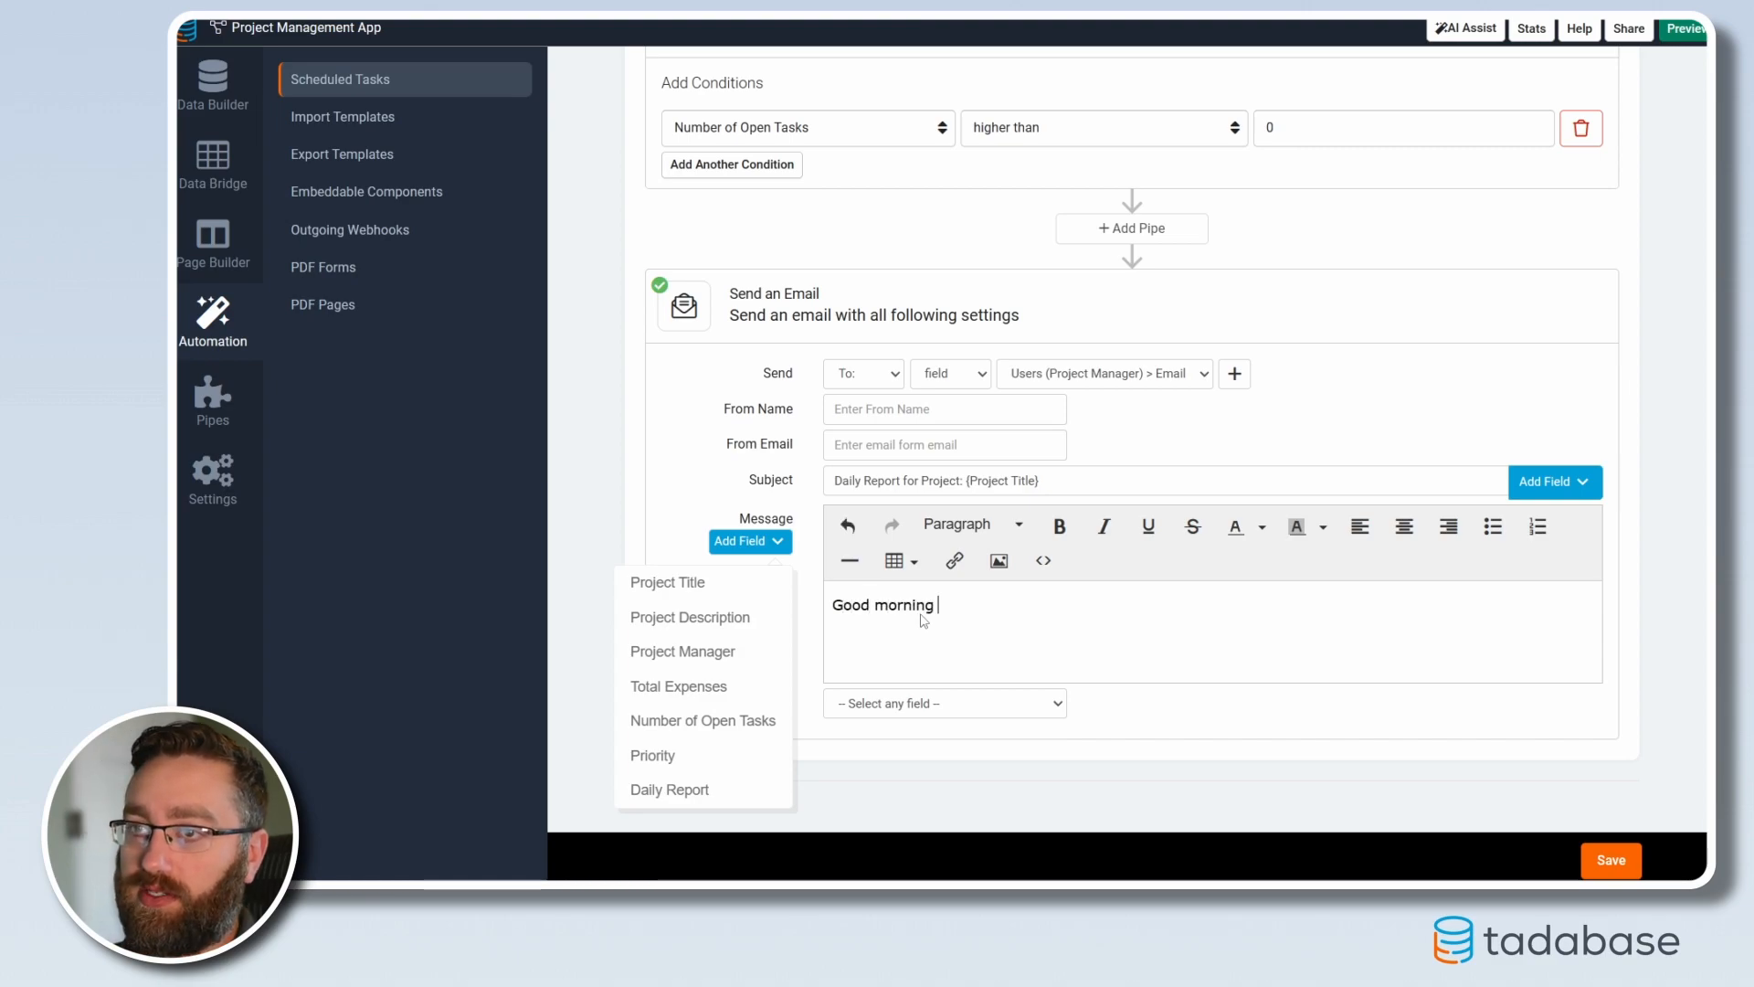
left_click(683, 650)
left_click(835, 640)
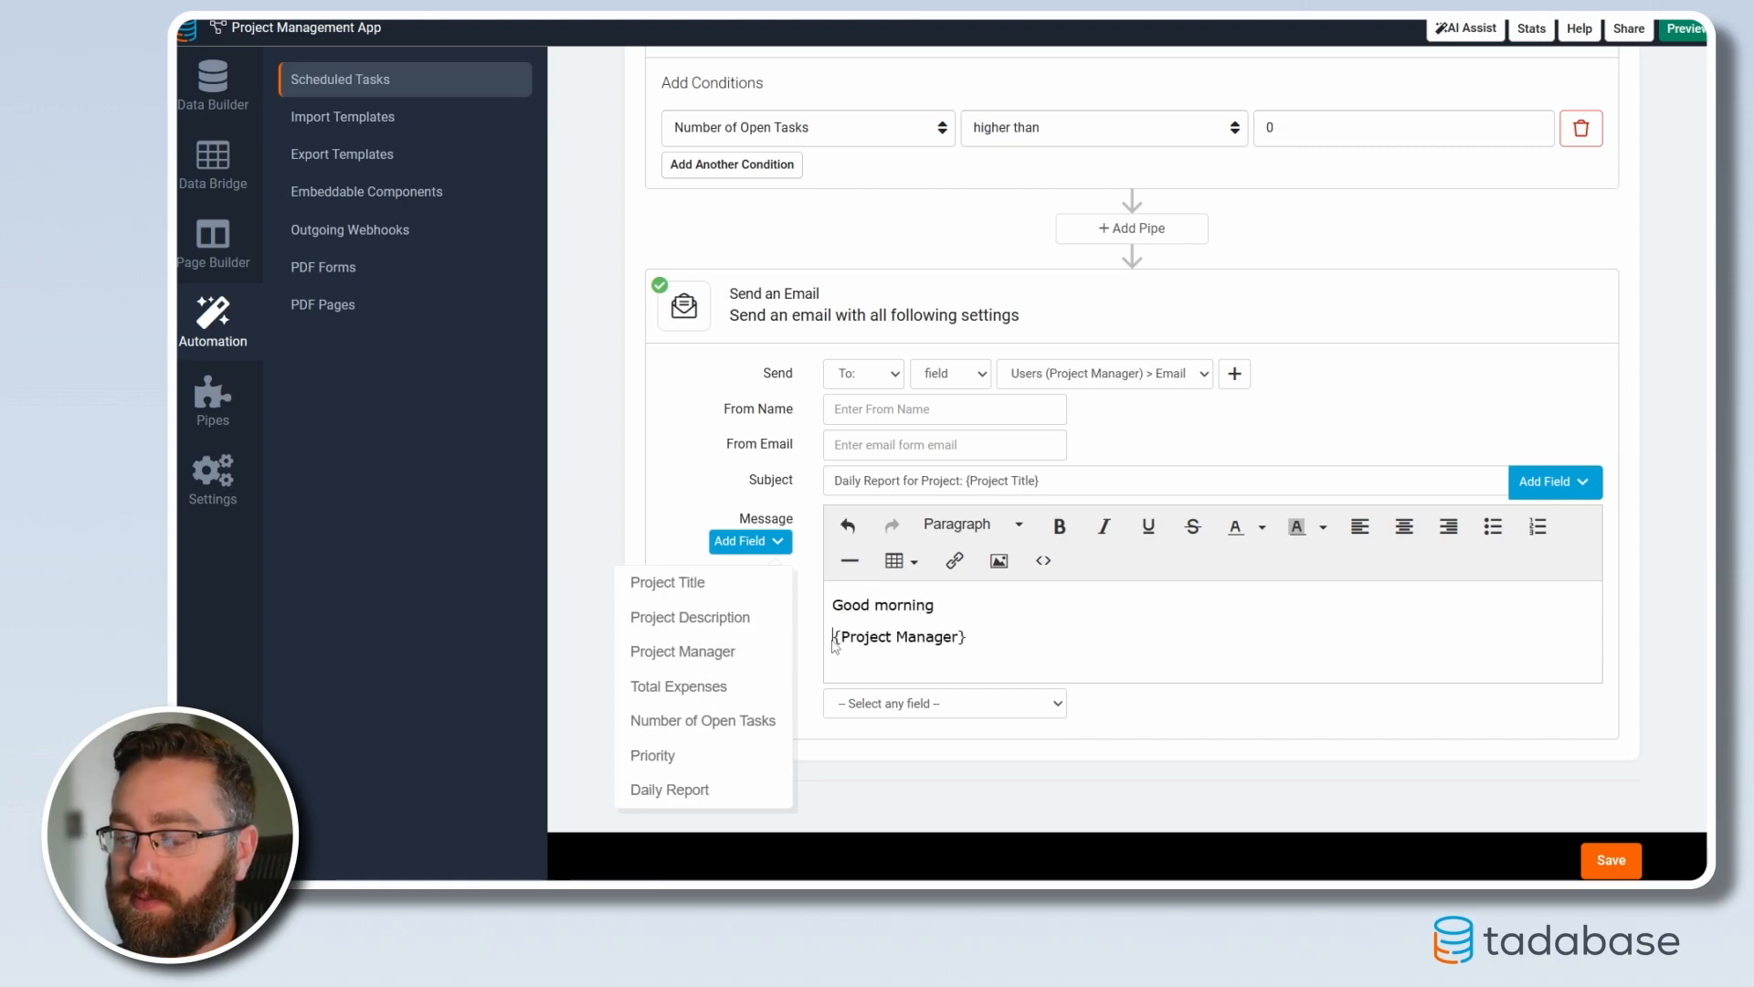
key("BackSpace")
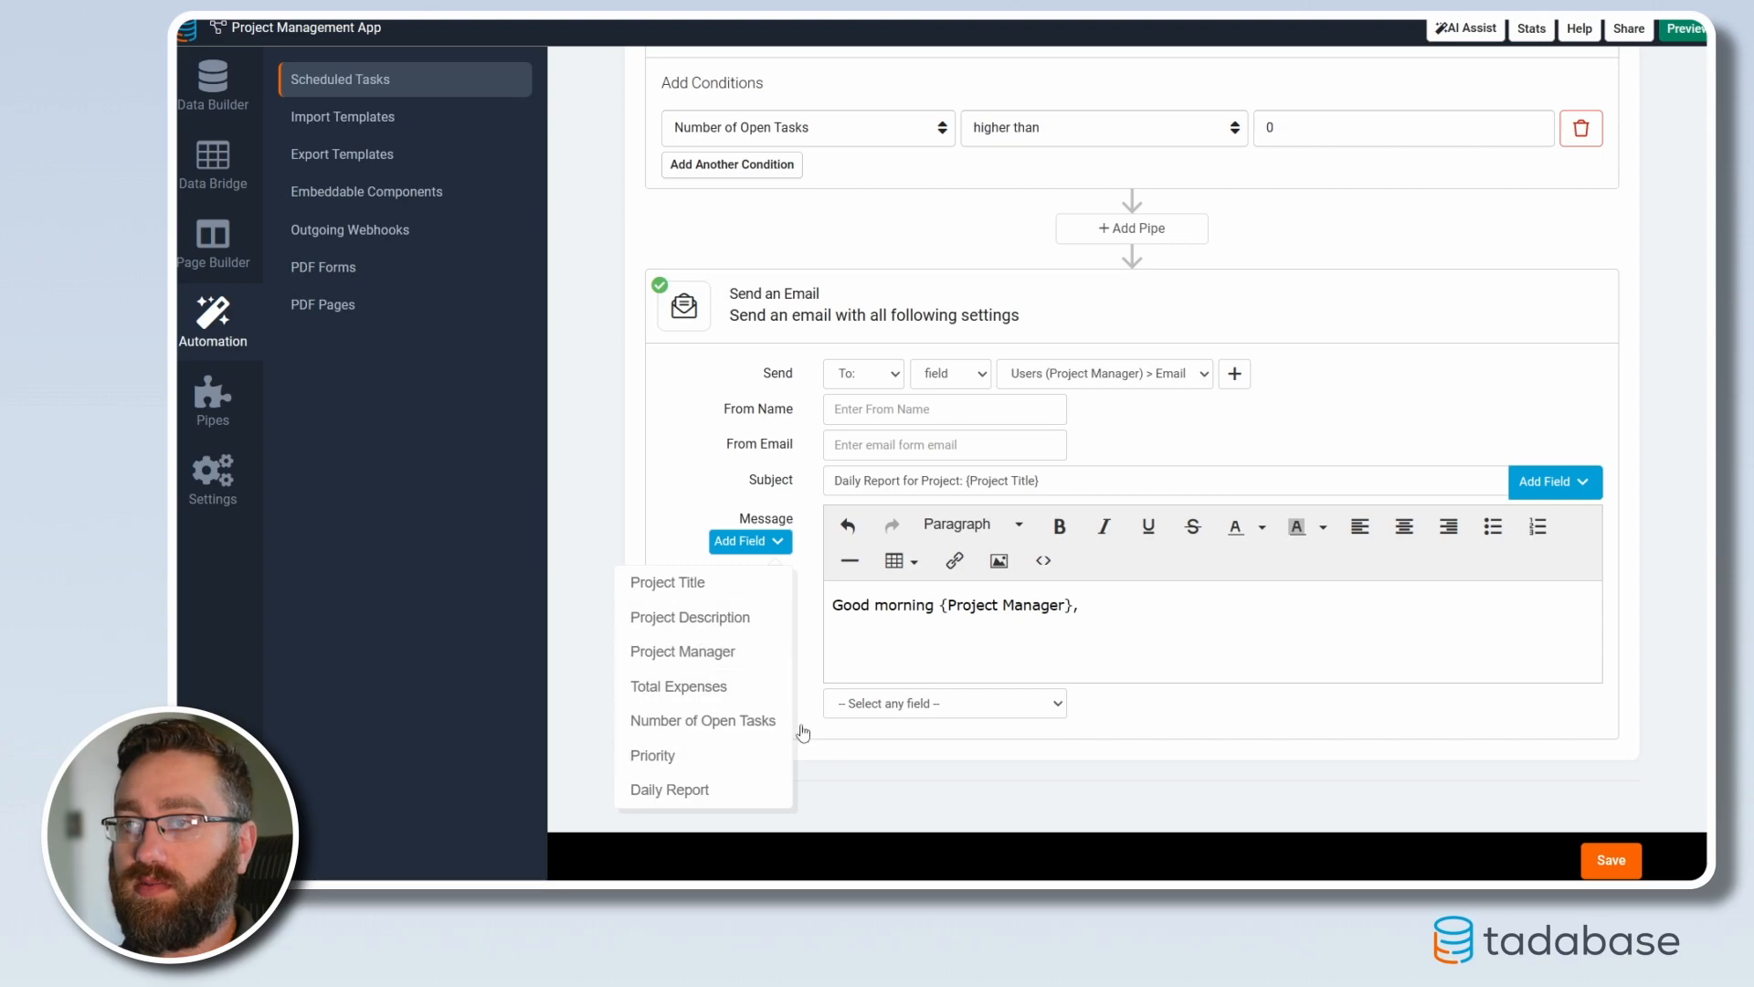
Below the greeting, add the message text "{Project Title} currently has {Number of Open Tasks}" on one line, leaving a blank line above it
left_click(701, 595)
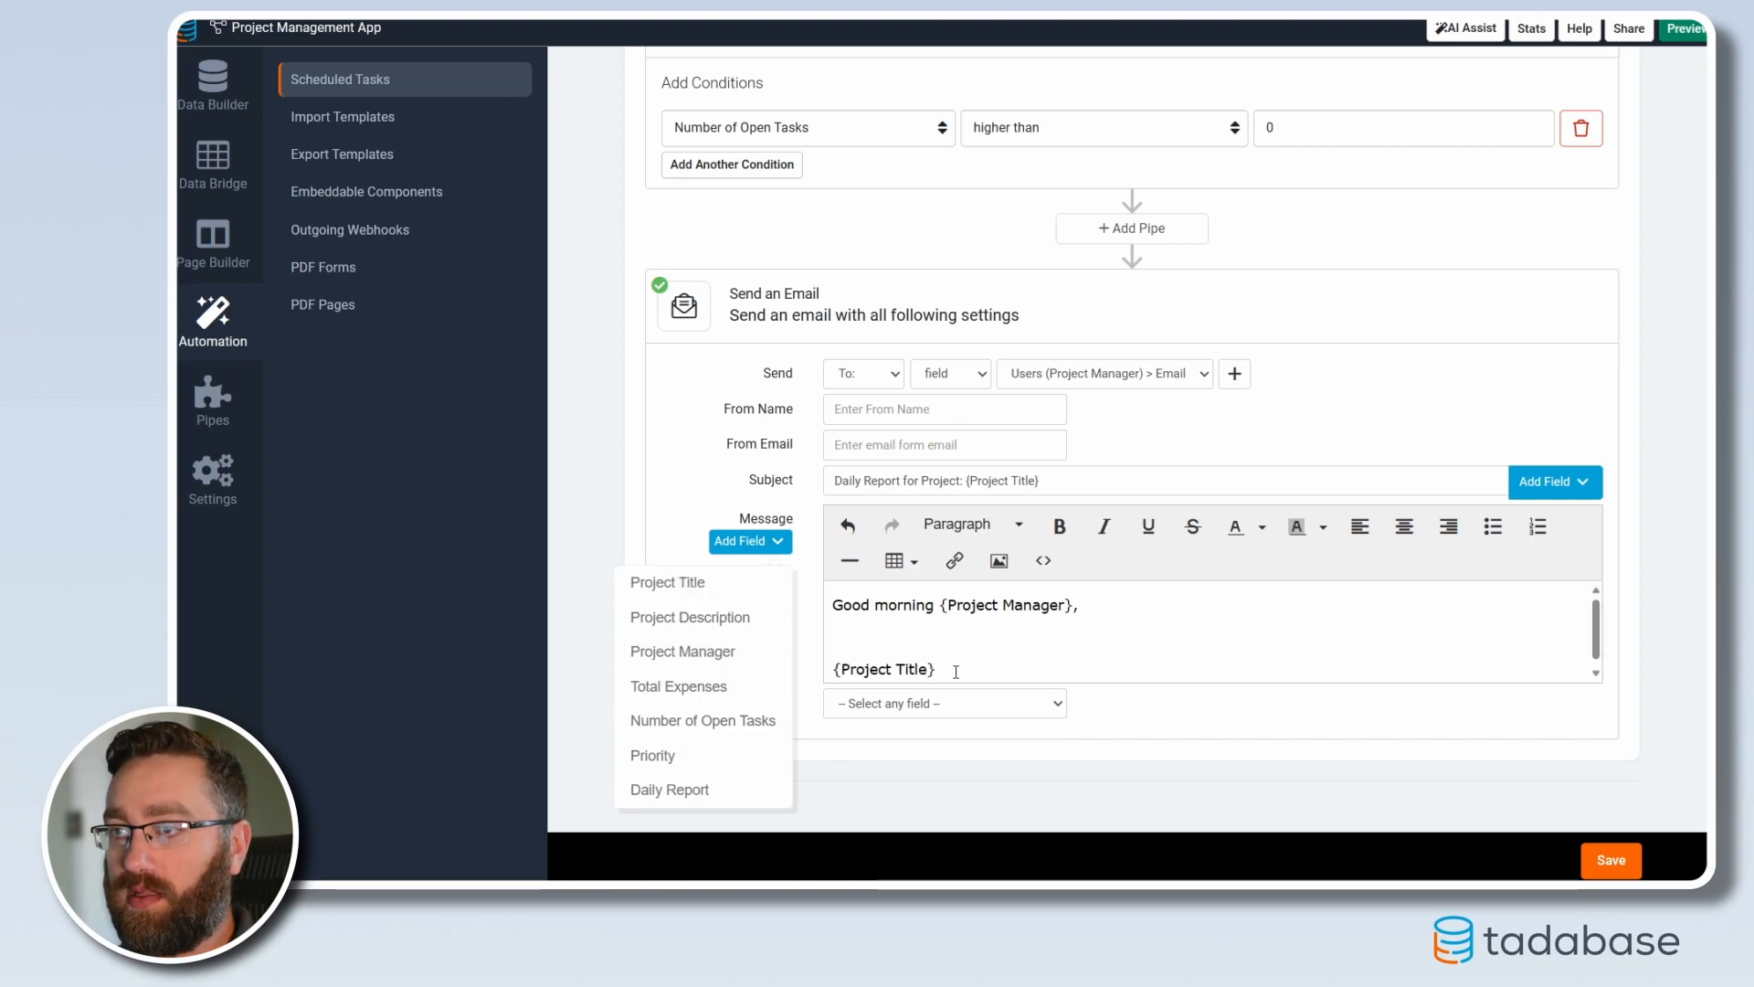
type("currently ")
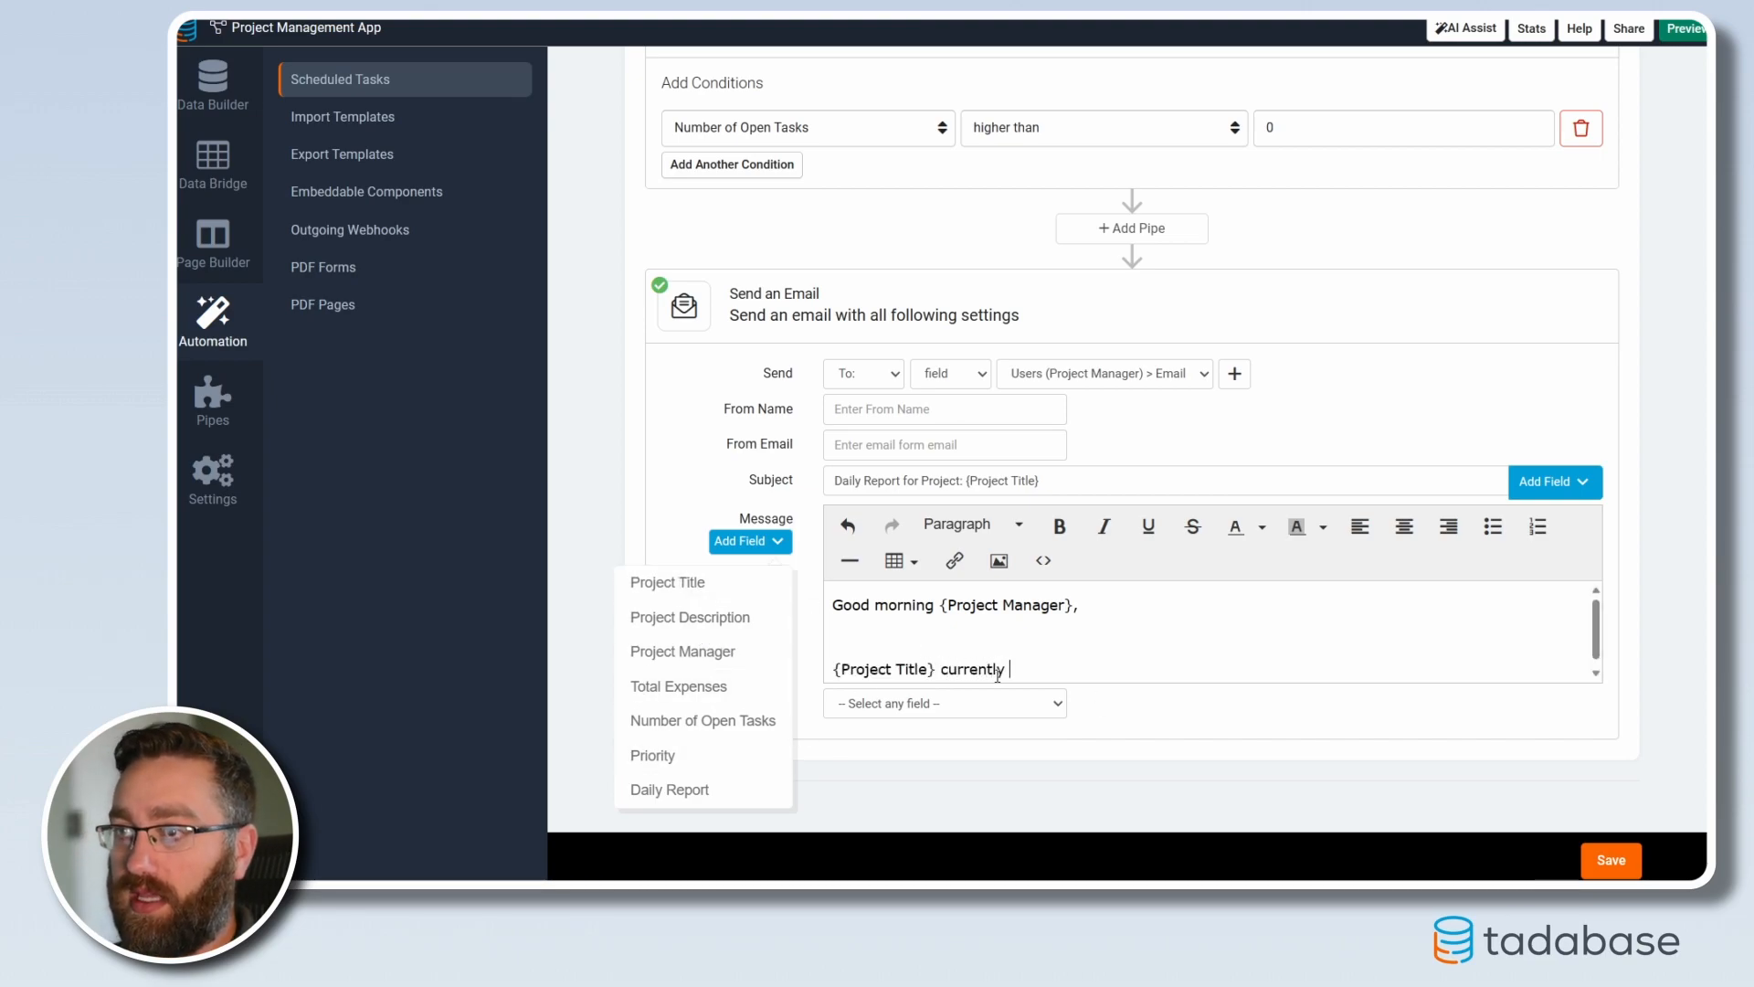
type("has")
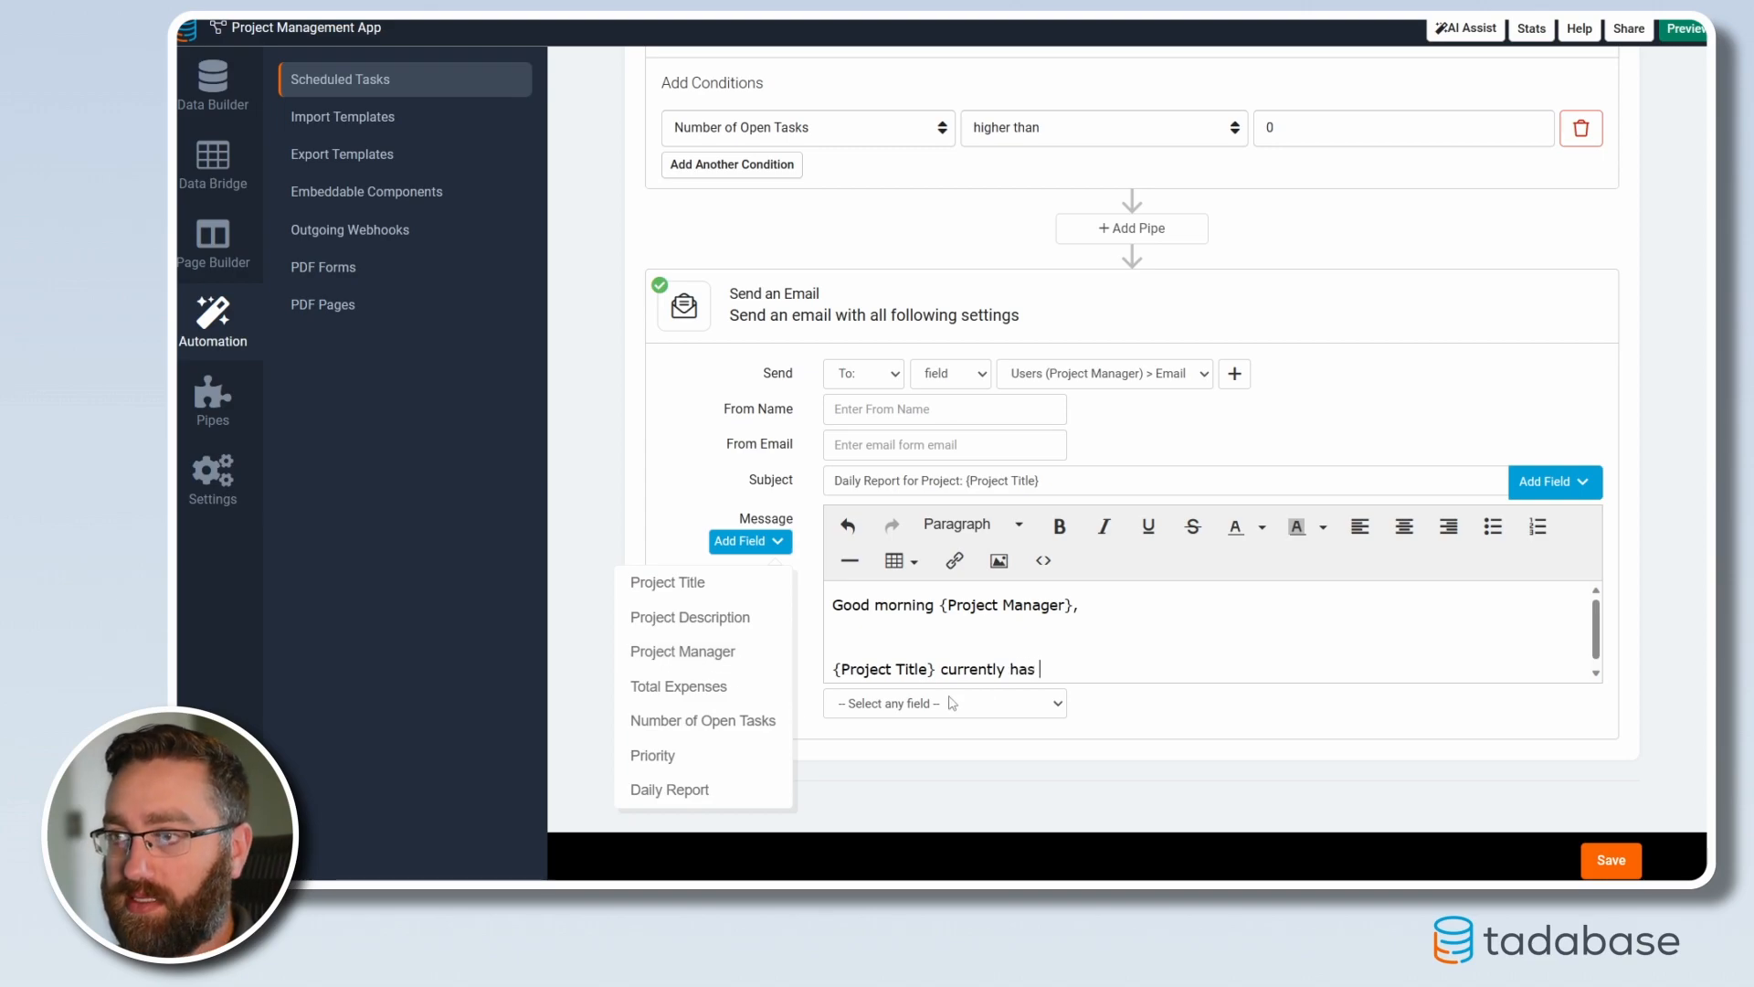
left_click(702, 721)
left_click(835, 659)
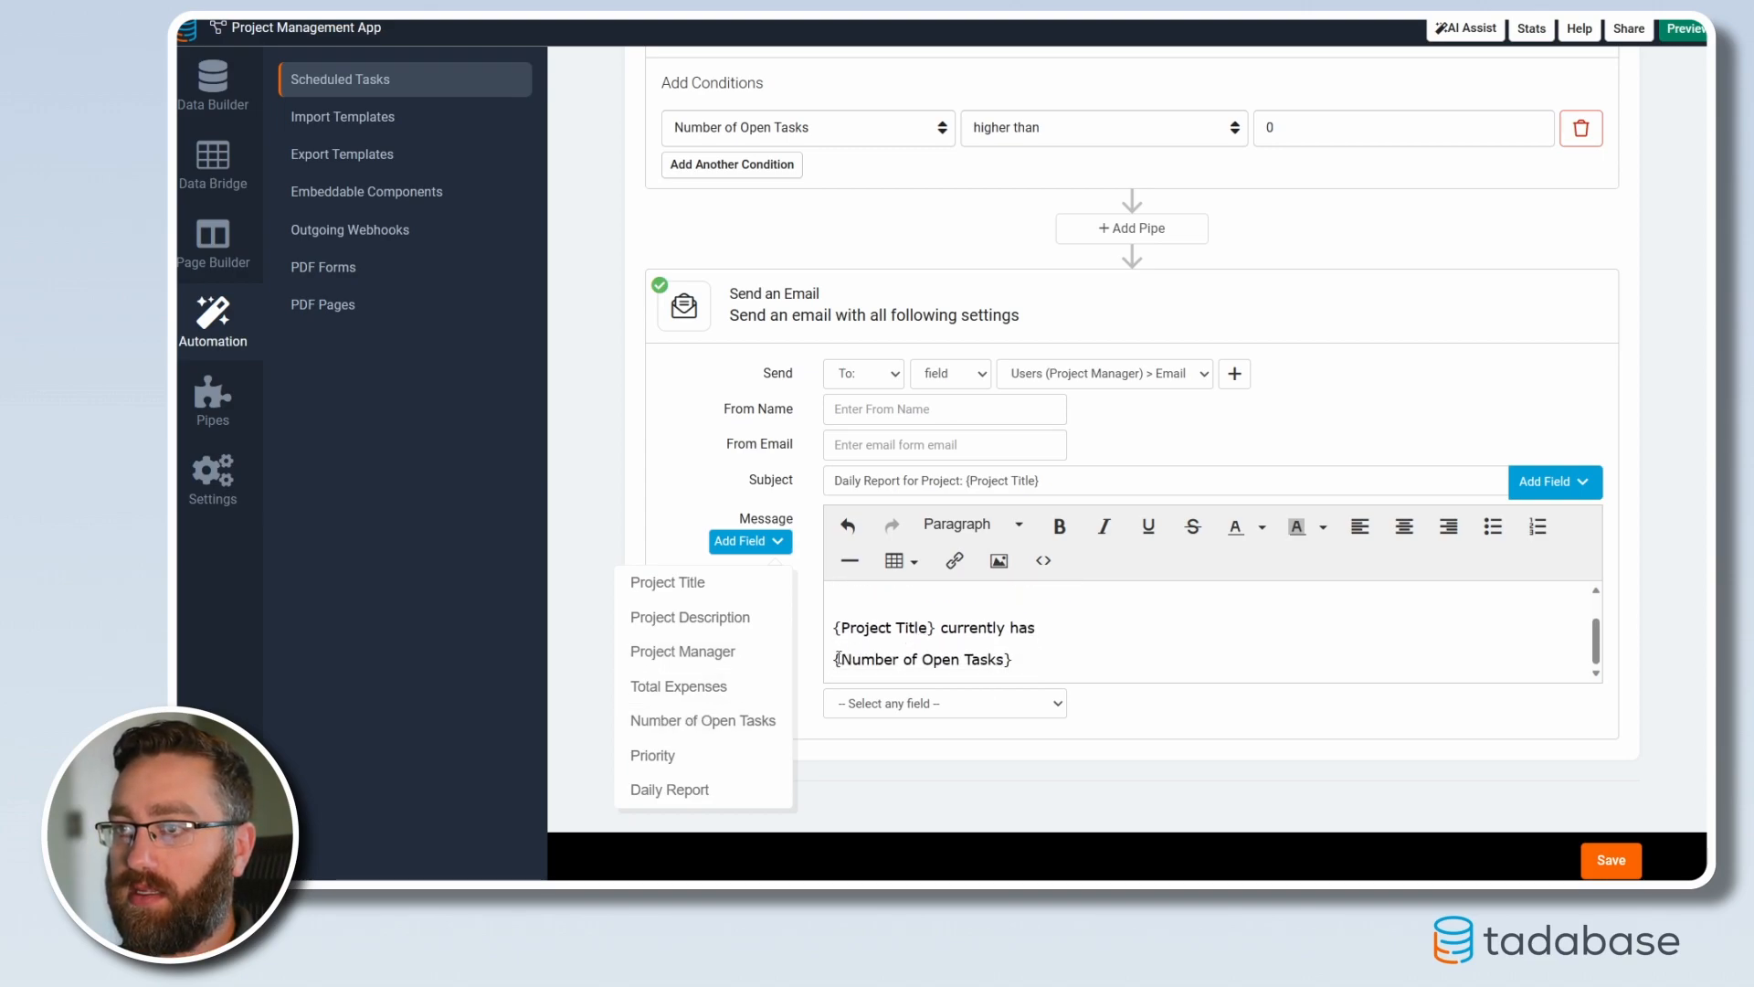
key("BackSpace")
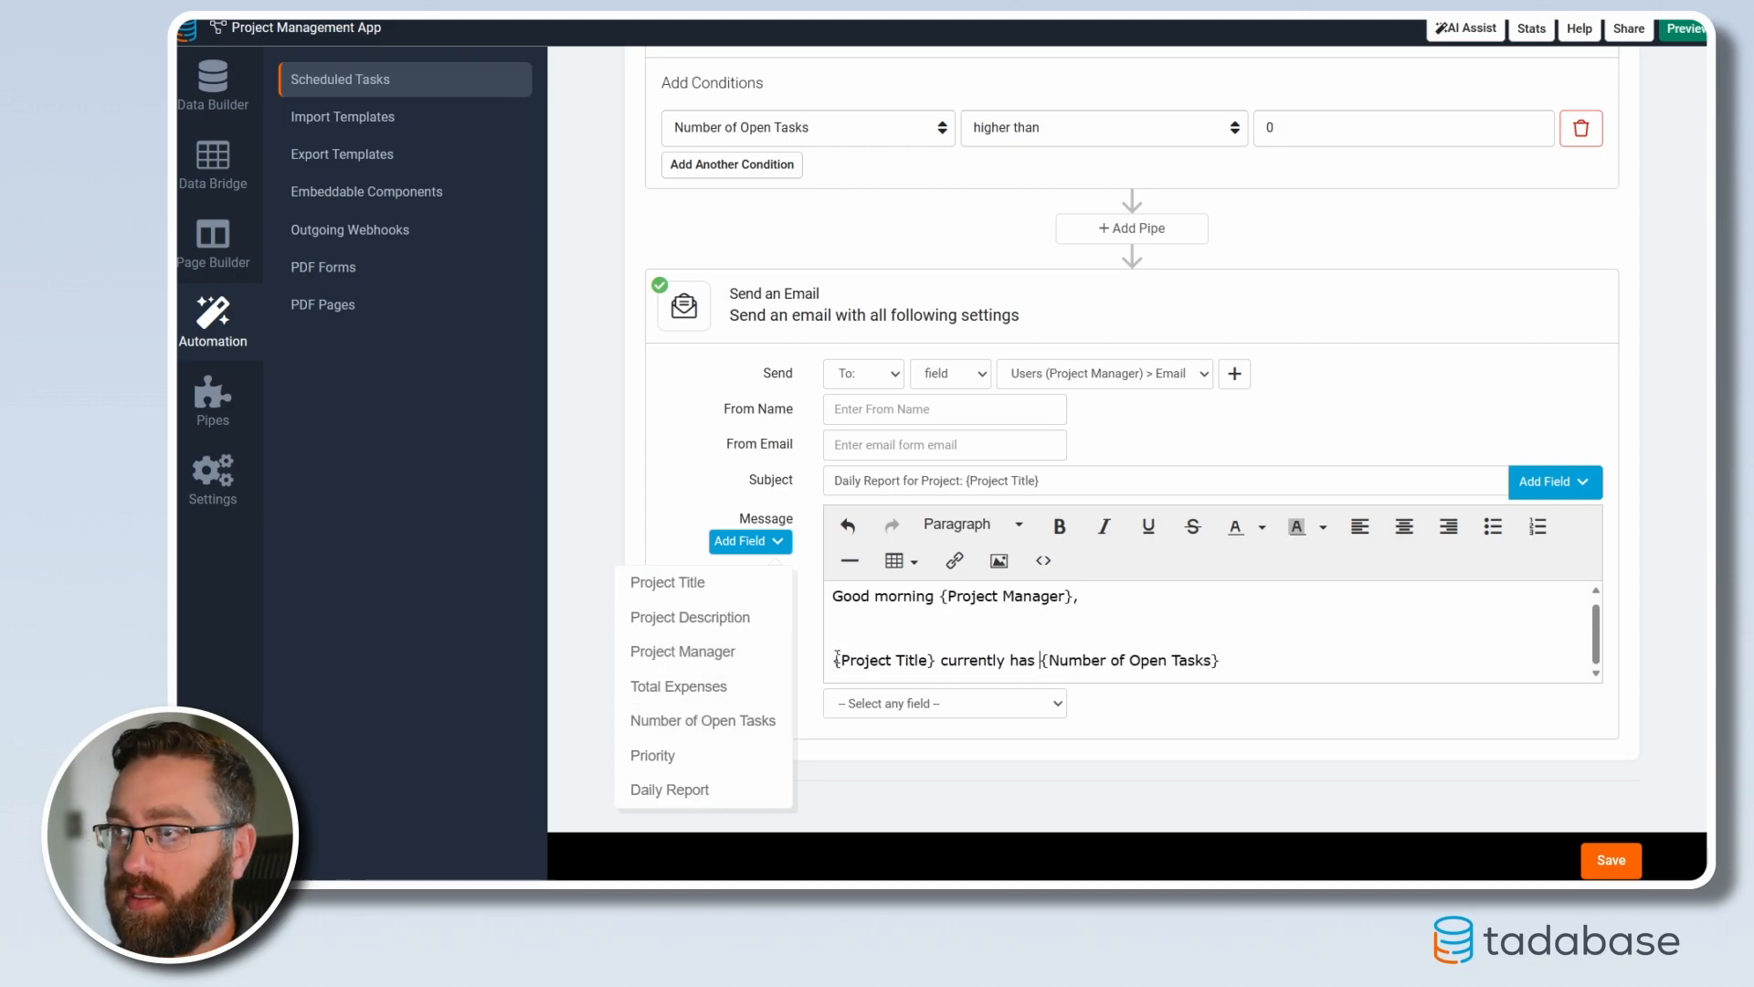
Complete the message sentence after the Number of Open Tasks field with "open Tasks. Your daily report is attached."
left_click(1243, 660)
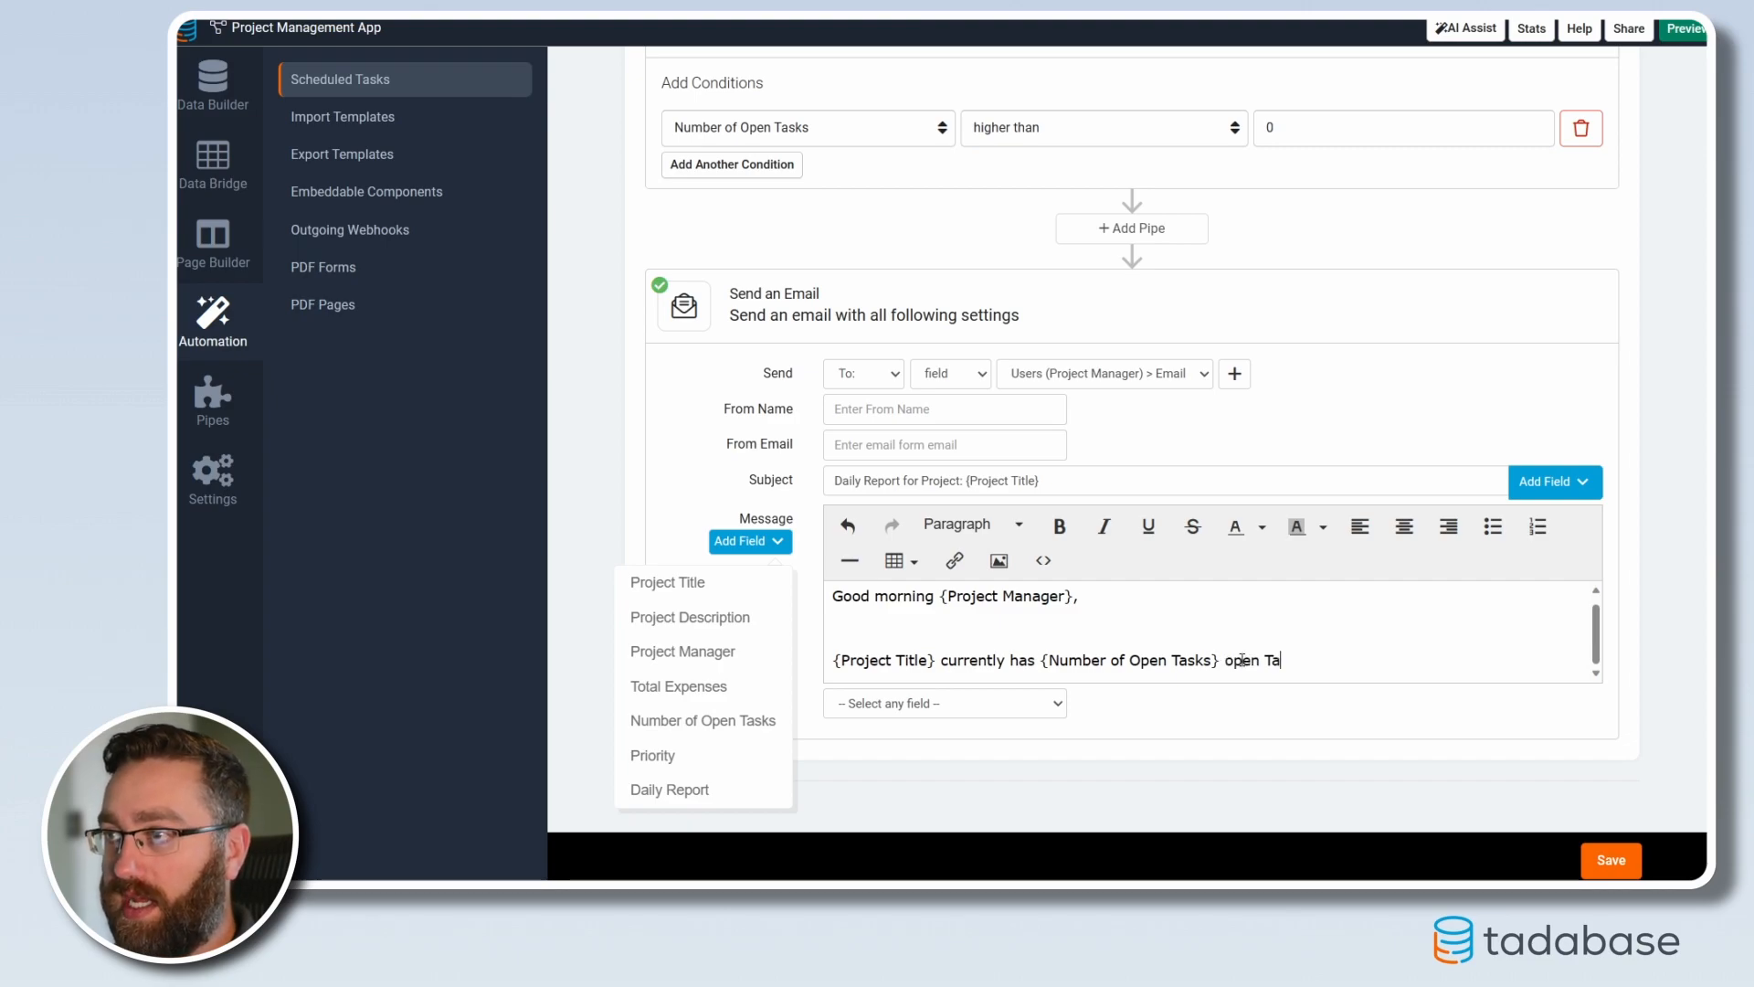
type("open Tasks. Your fai")
key("BackSpace")
key("BackSpace")
key("BackSpace")
type("daily report is attached.")
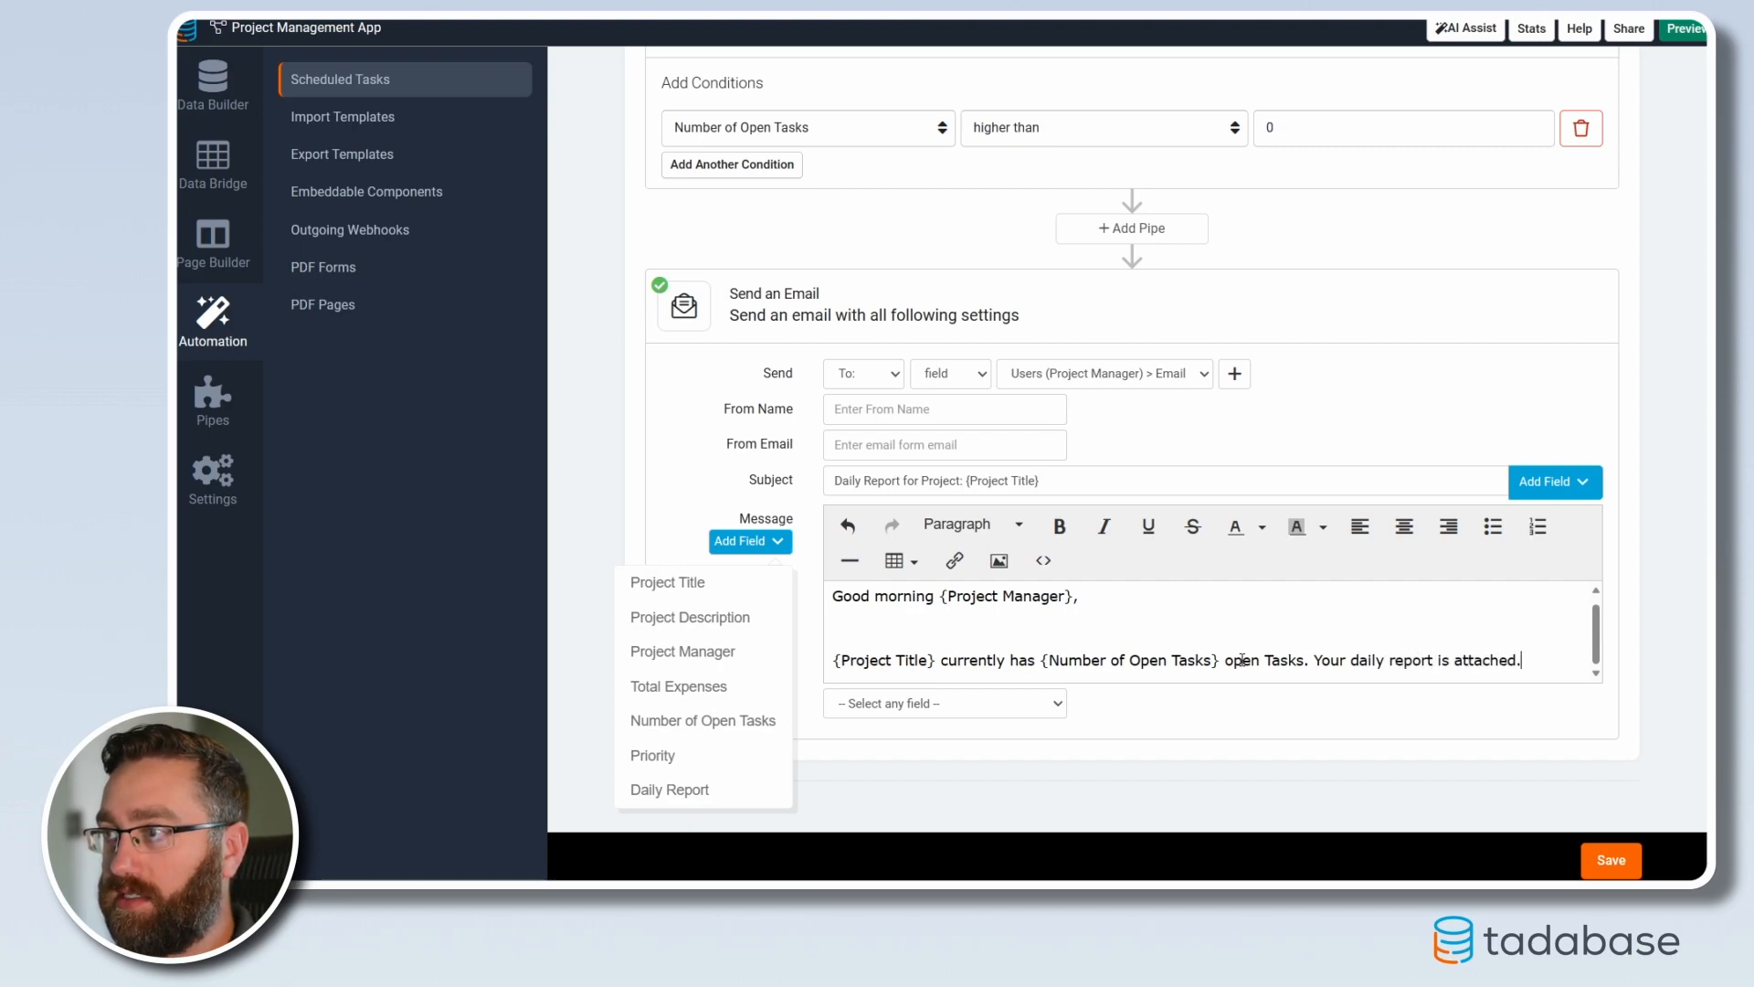
left_click(735, 541)
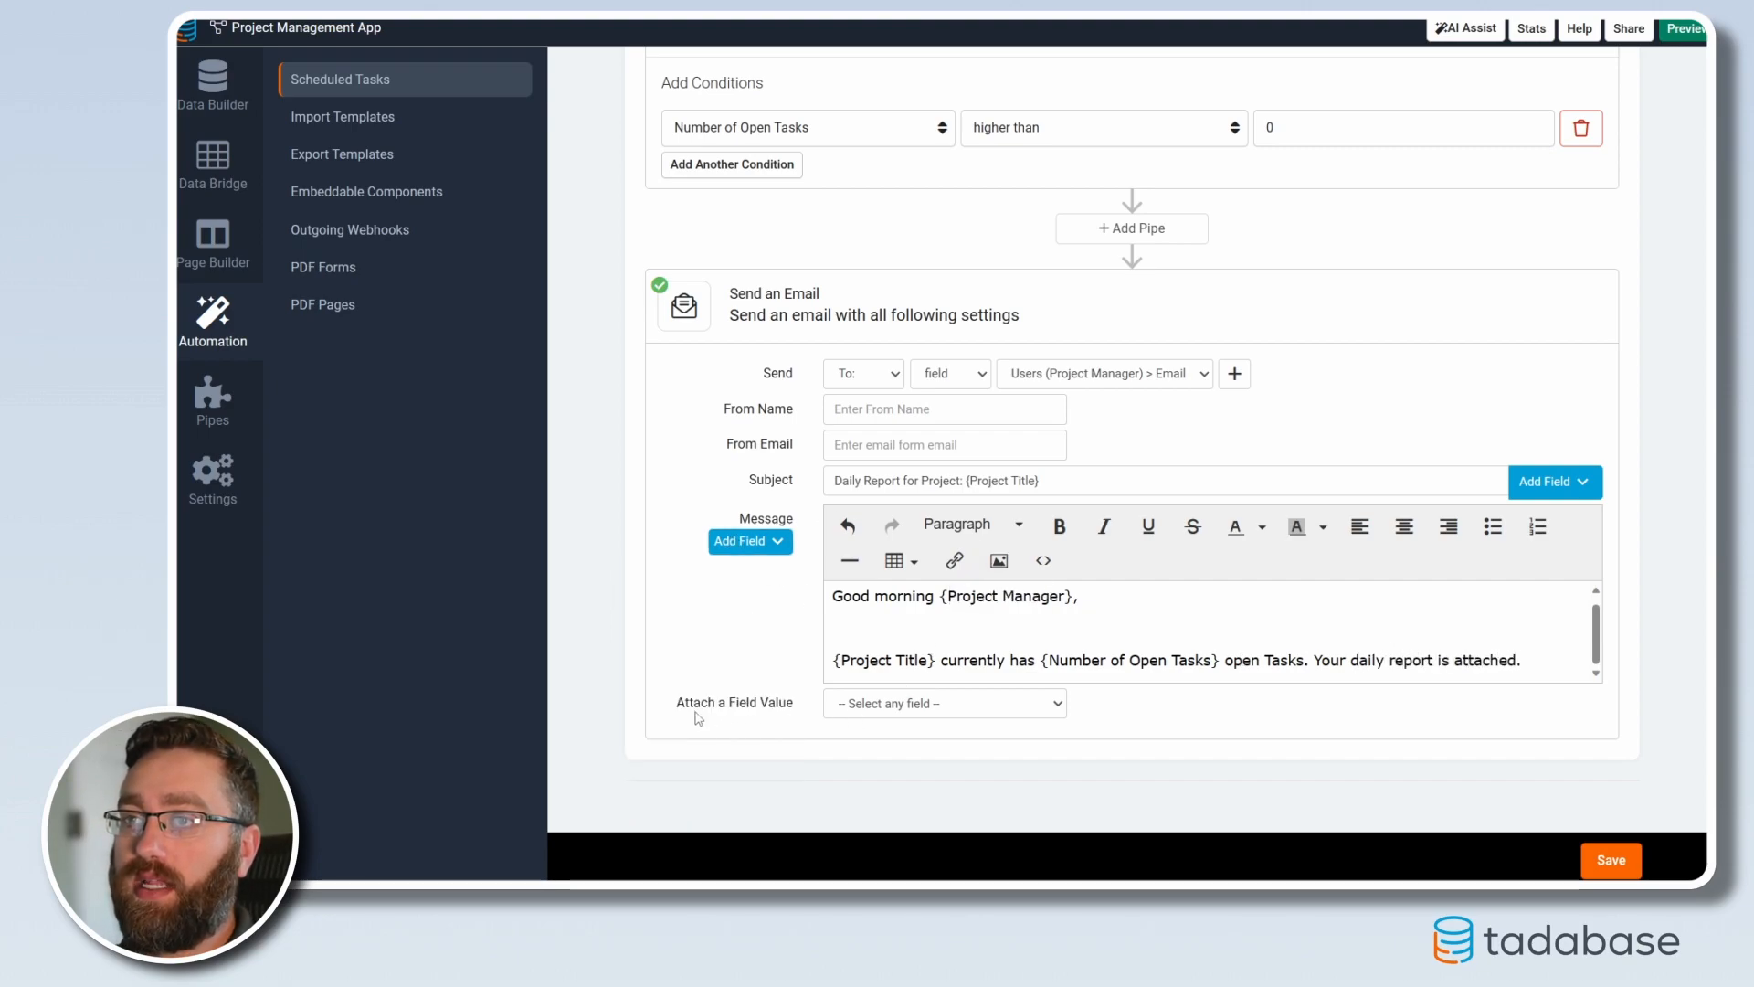
Attach the Daily Report field value to the email and save the scheduled task
left_click(912, 705)
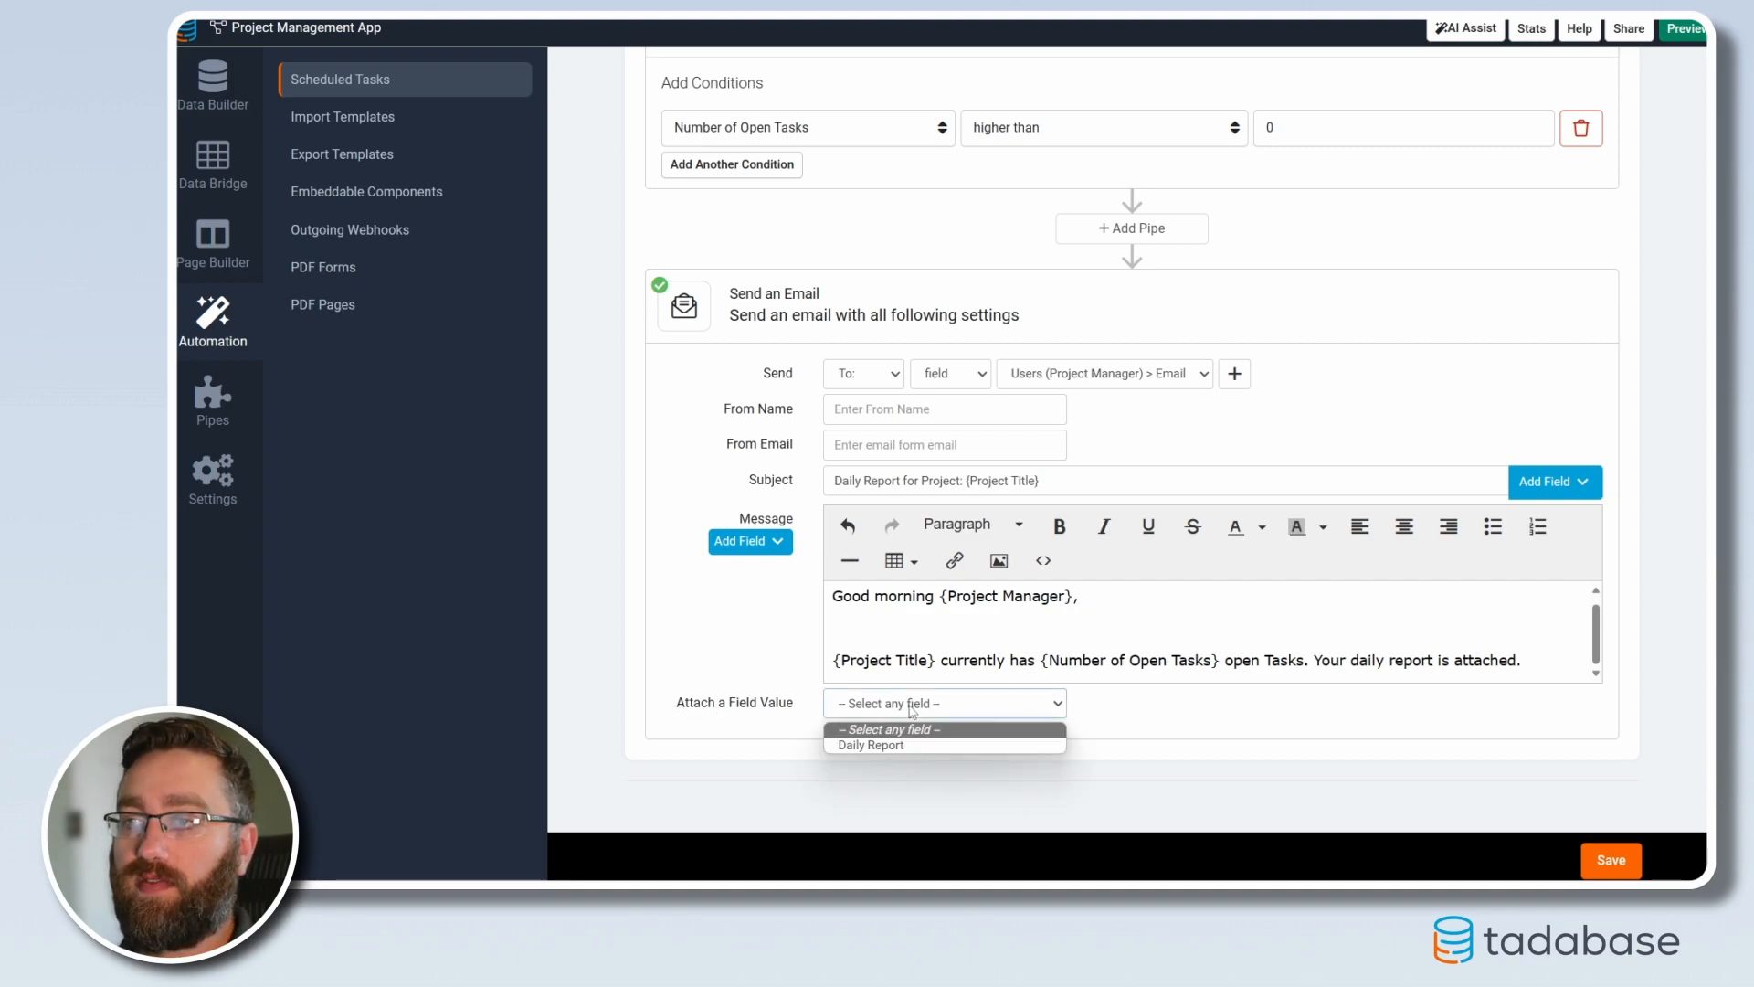
left_click(872, 747)
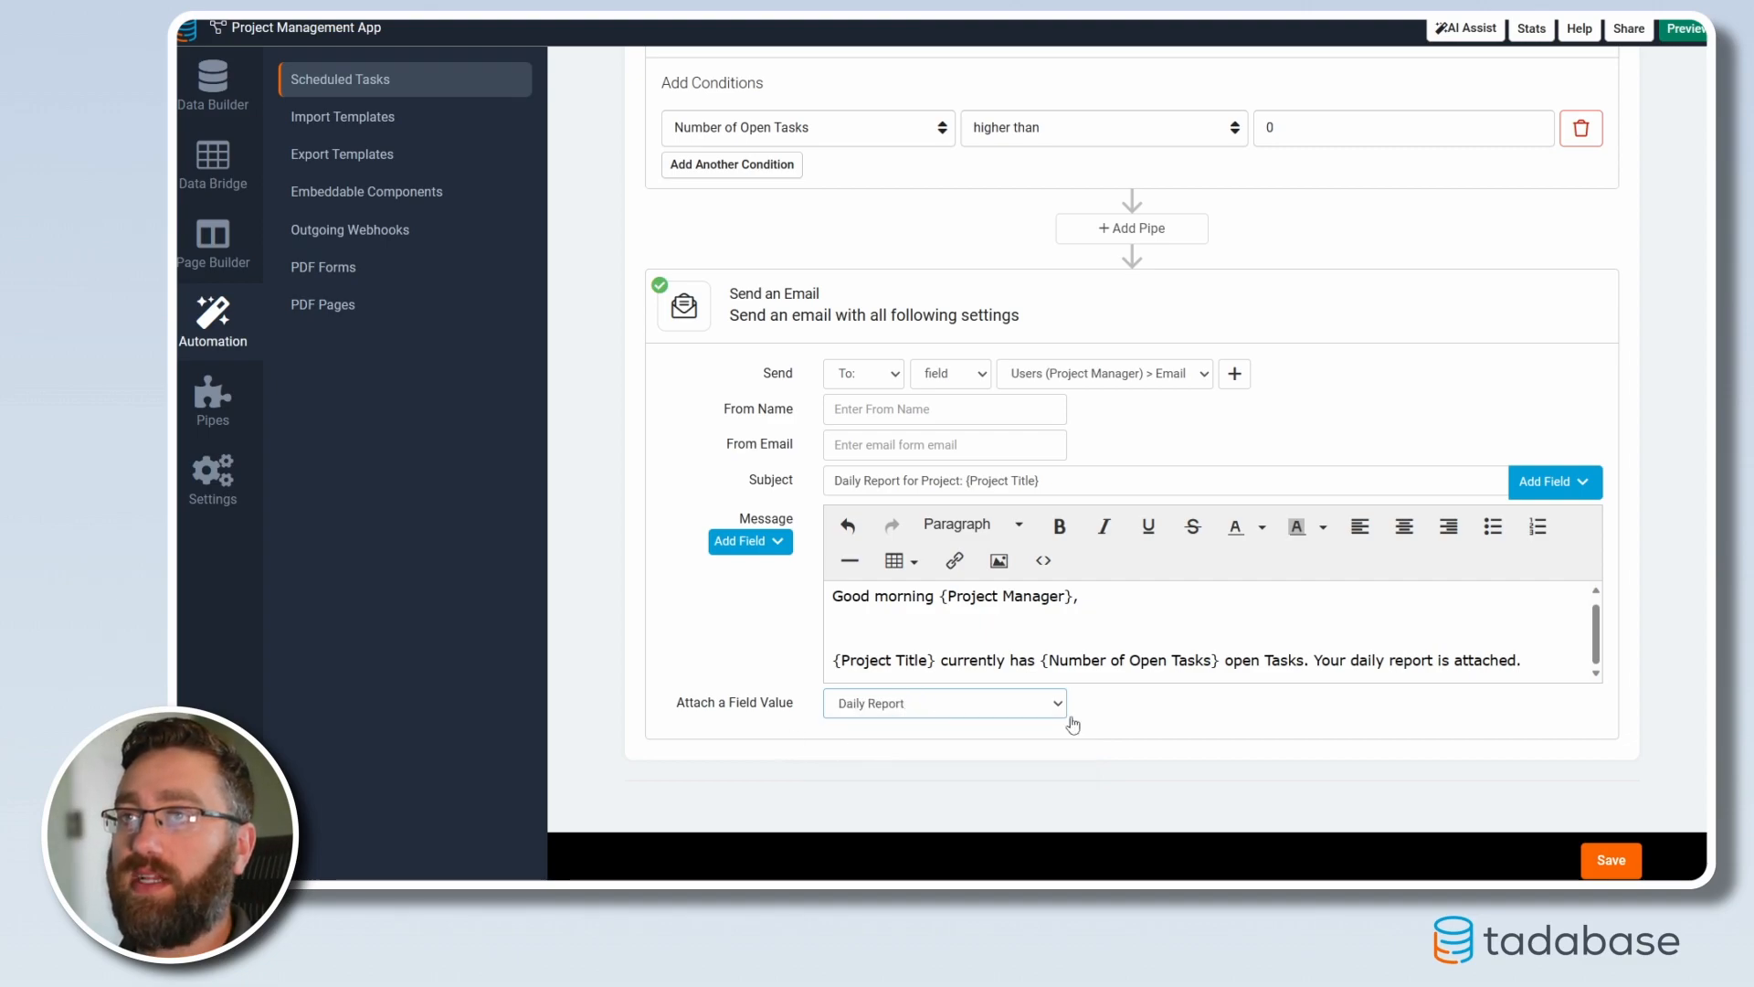
scroll(1538, 829, "up", 3)
left_click(1610, 864)
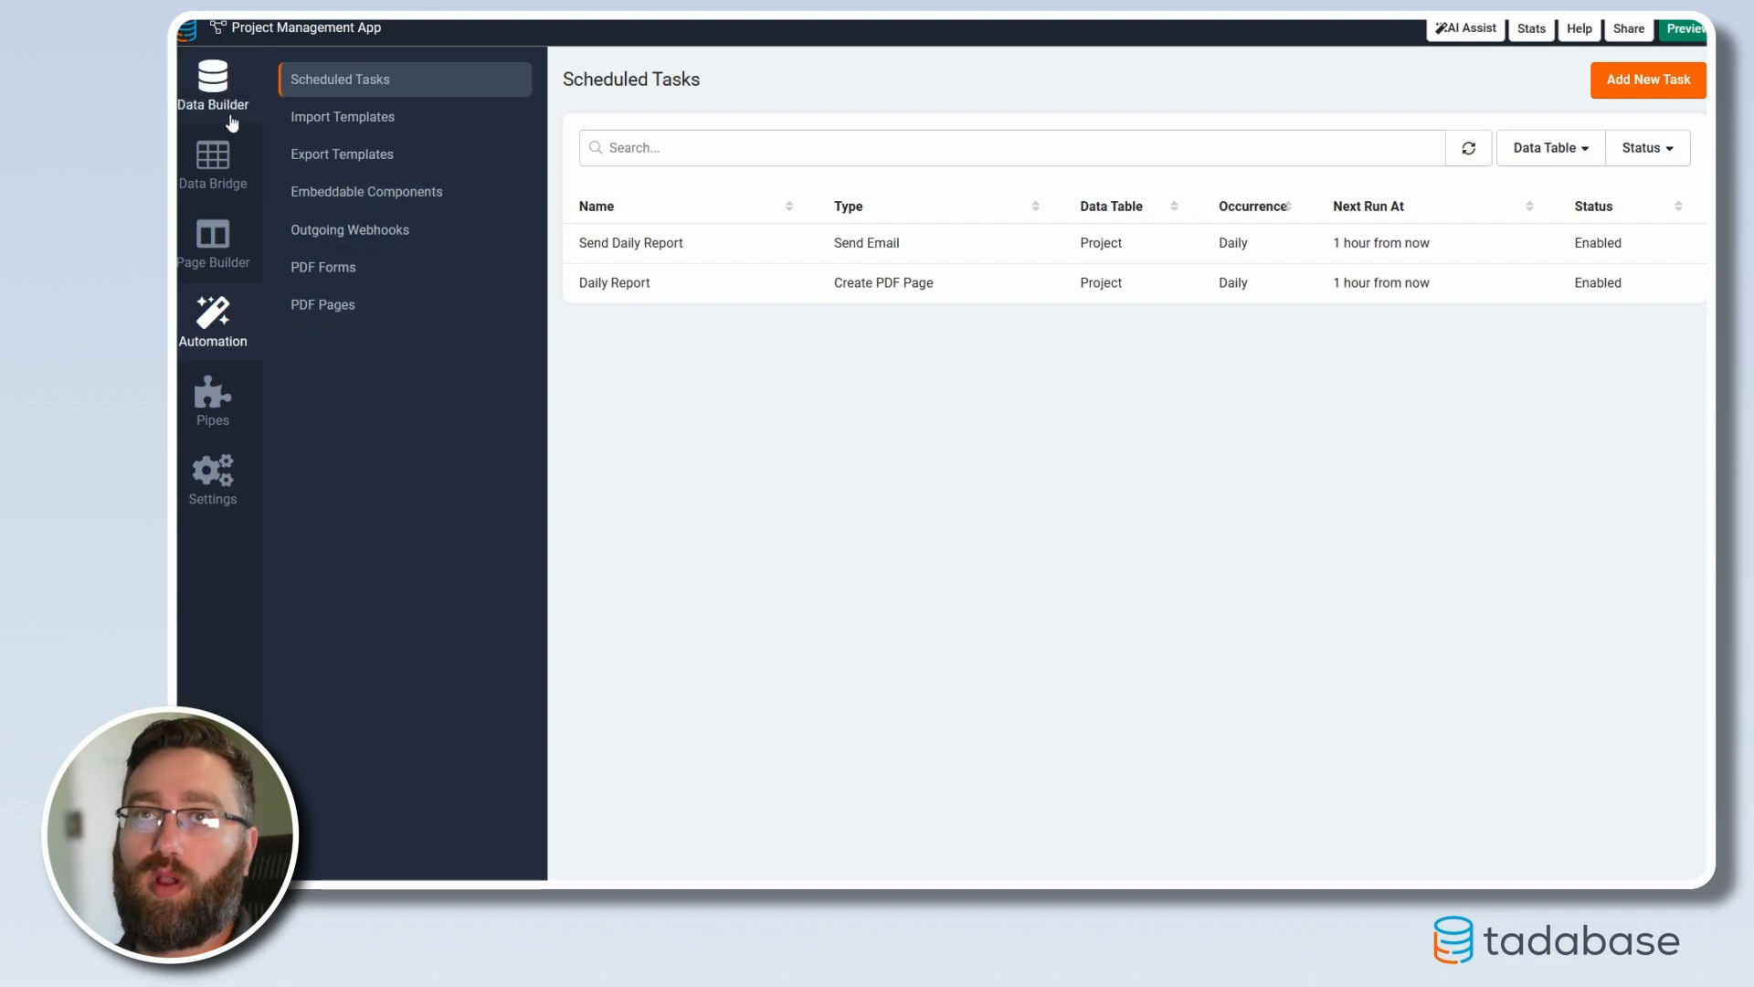
Examine the Projects table records for each project's number of open tasks and assigned project manager
left_click(213, 80)
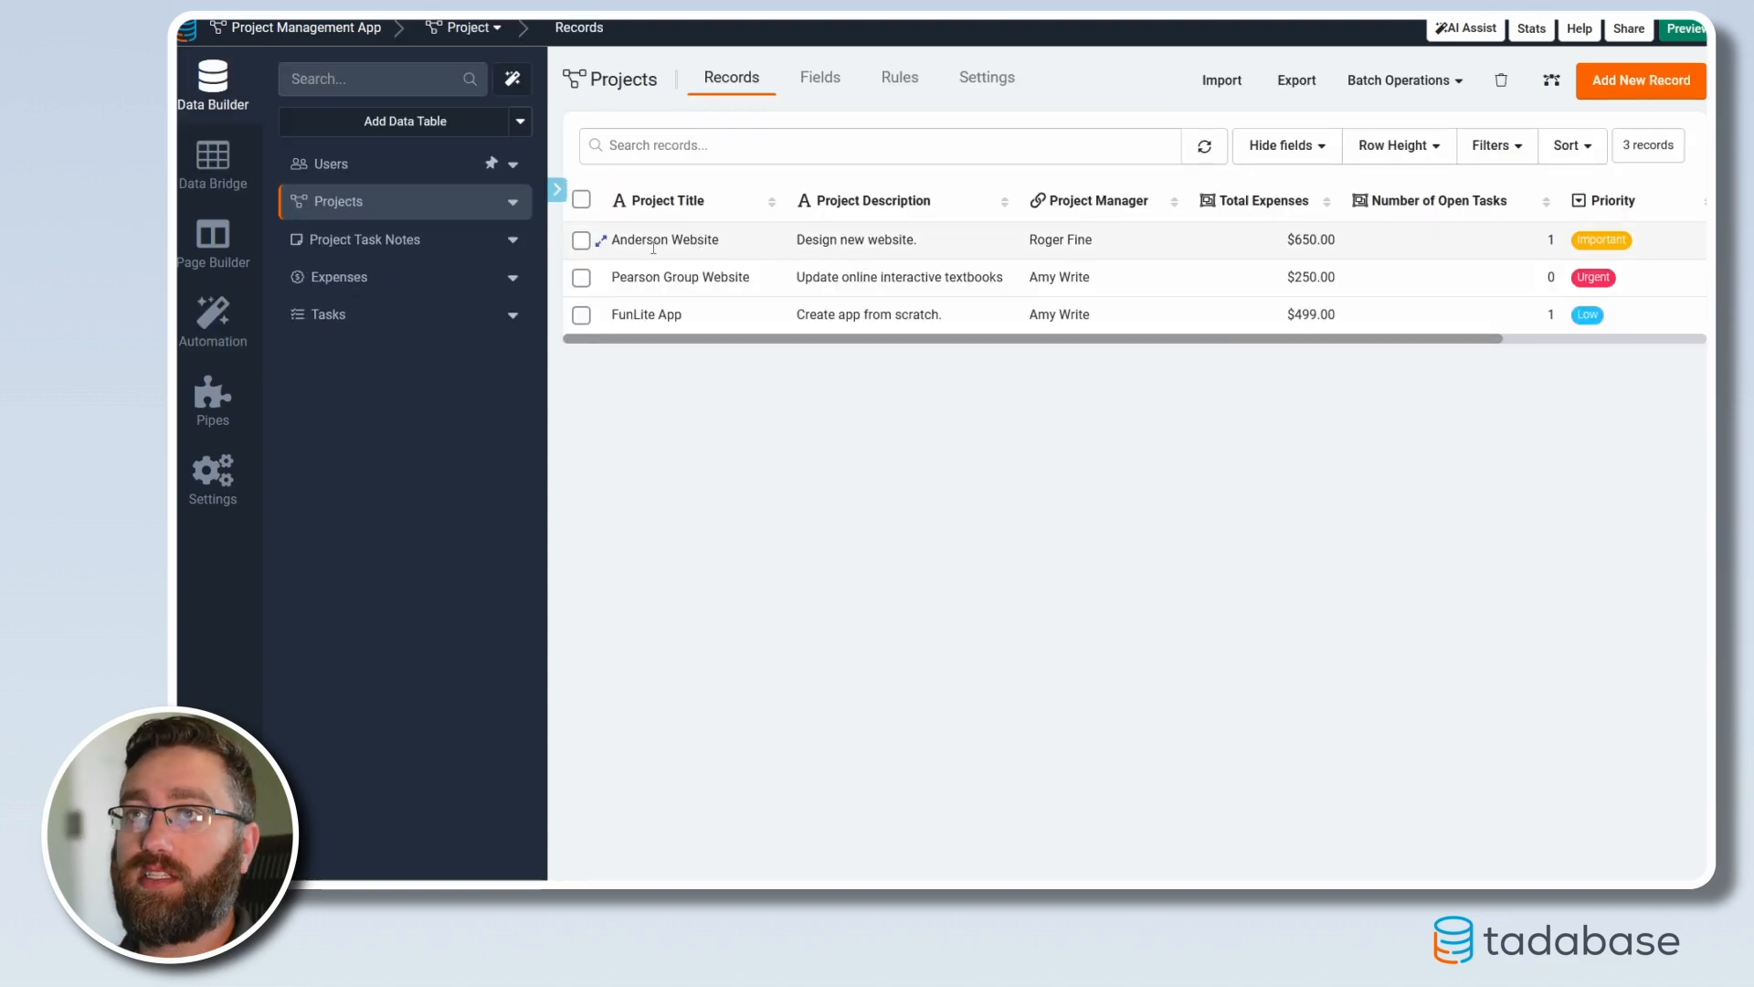
left_click_drag(1111, 340, 968, 344)
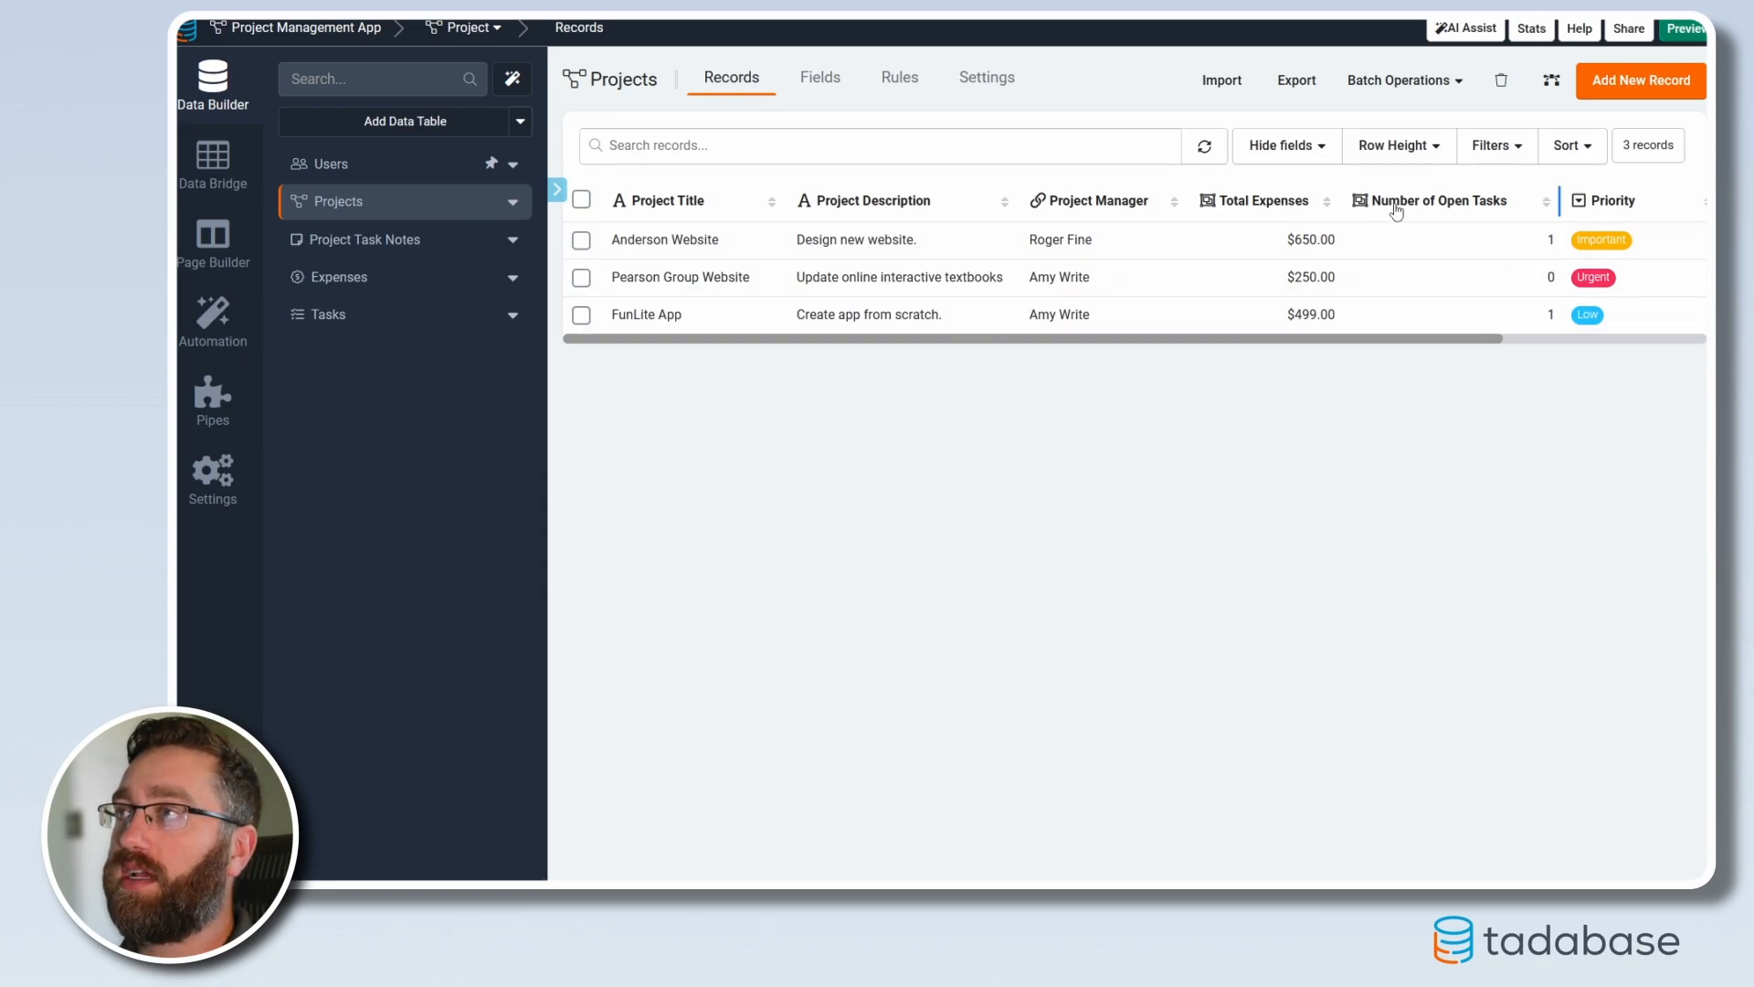
left_click(1545, 249)
left_click(1551, 315)
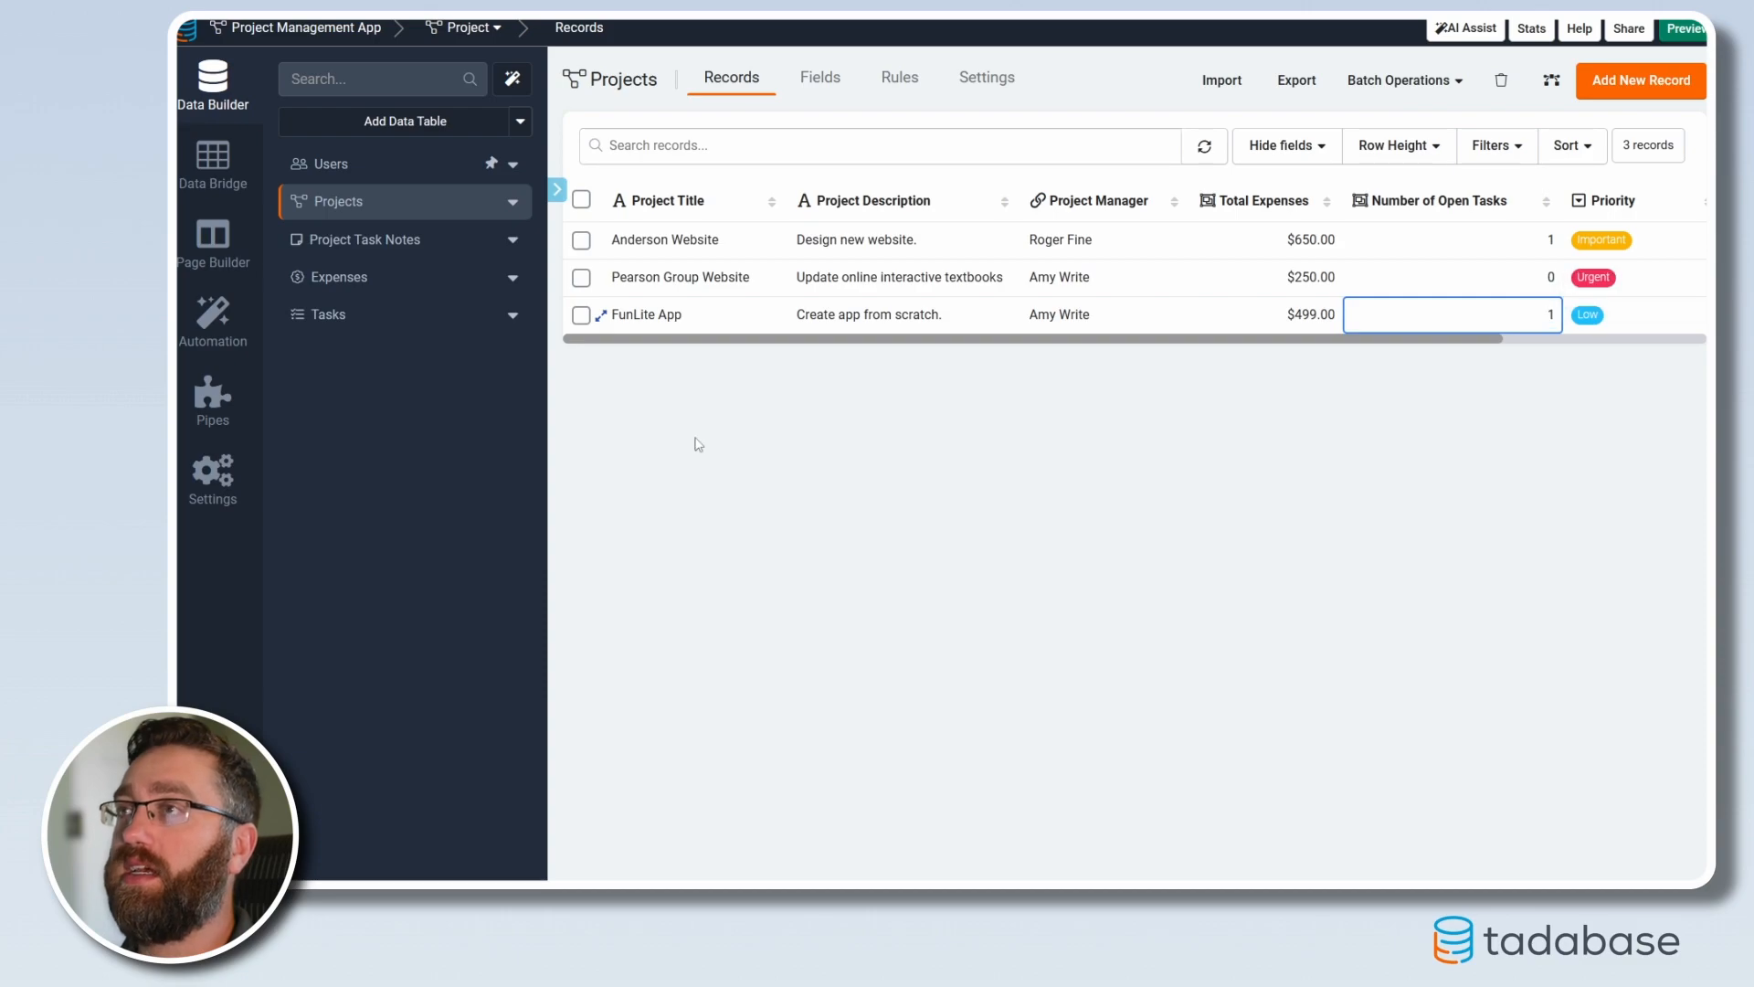
left_click_drag(1099, 243, 1030, 245)
left_click(1043, 255)
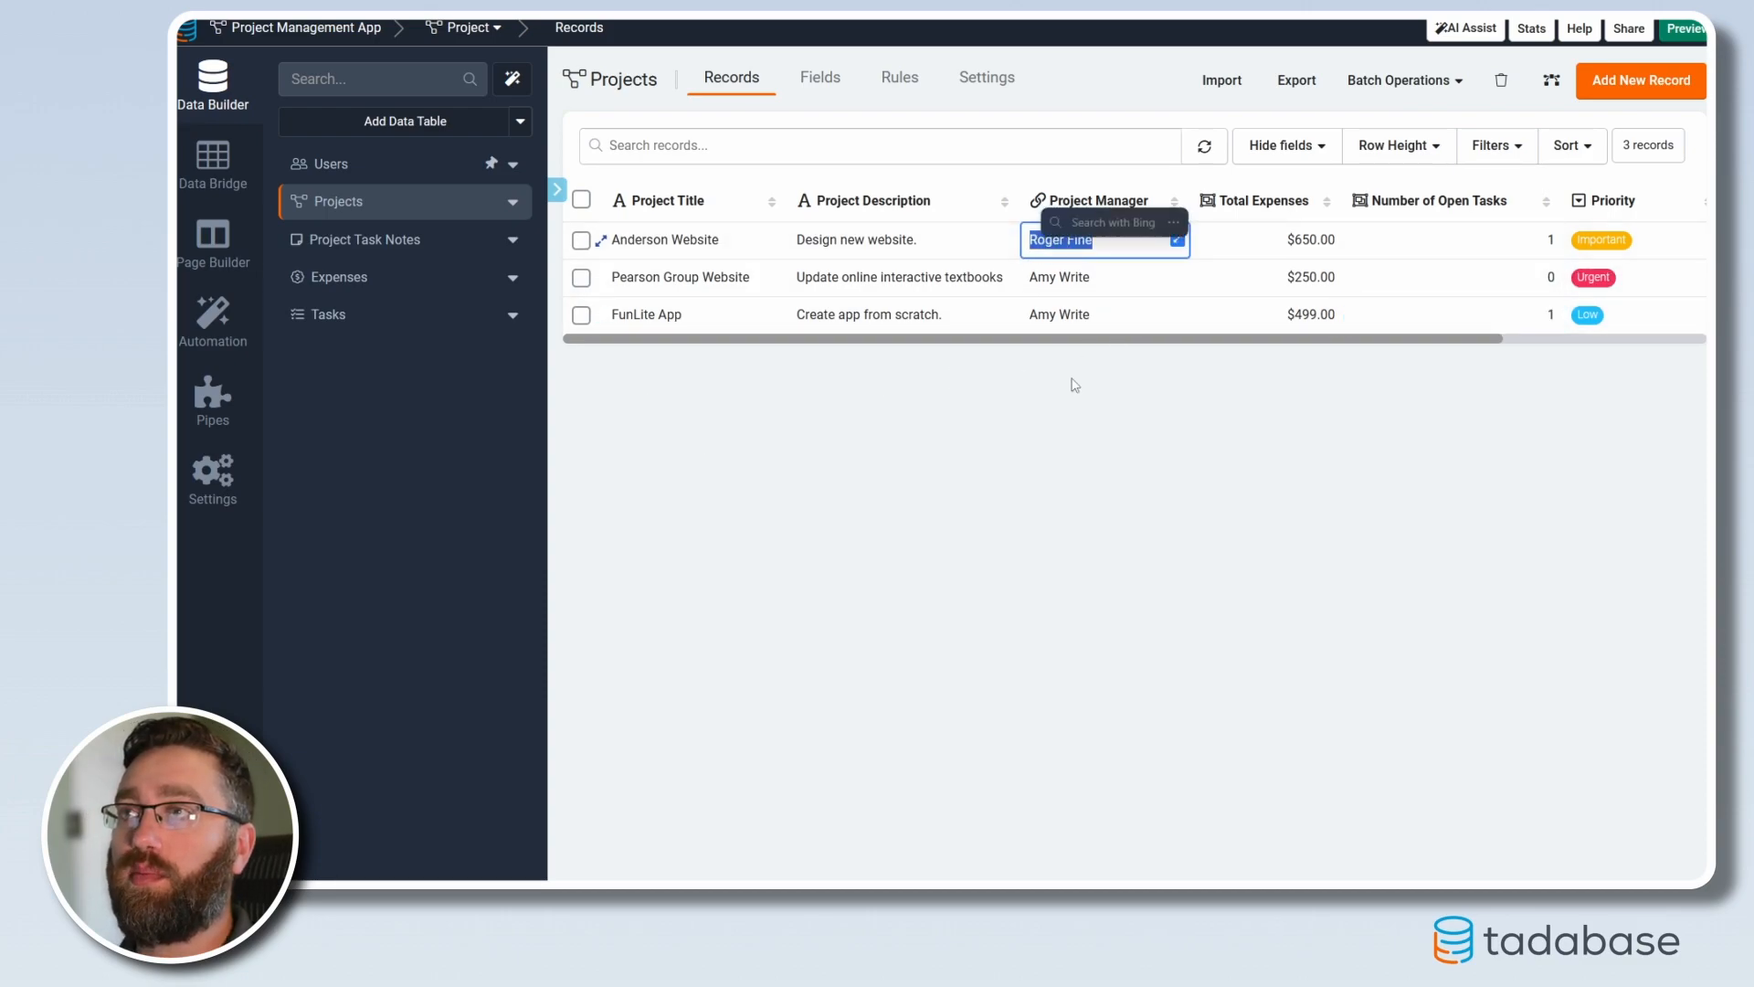
Return to the list of scheduled tasks in Automation to review the two daily report tasks
left_click(212, 324)
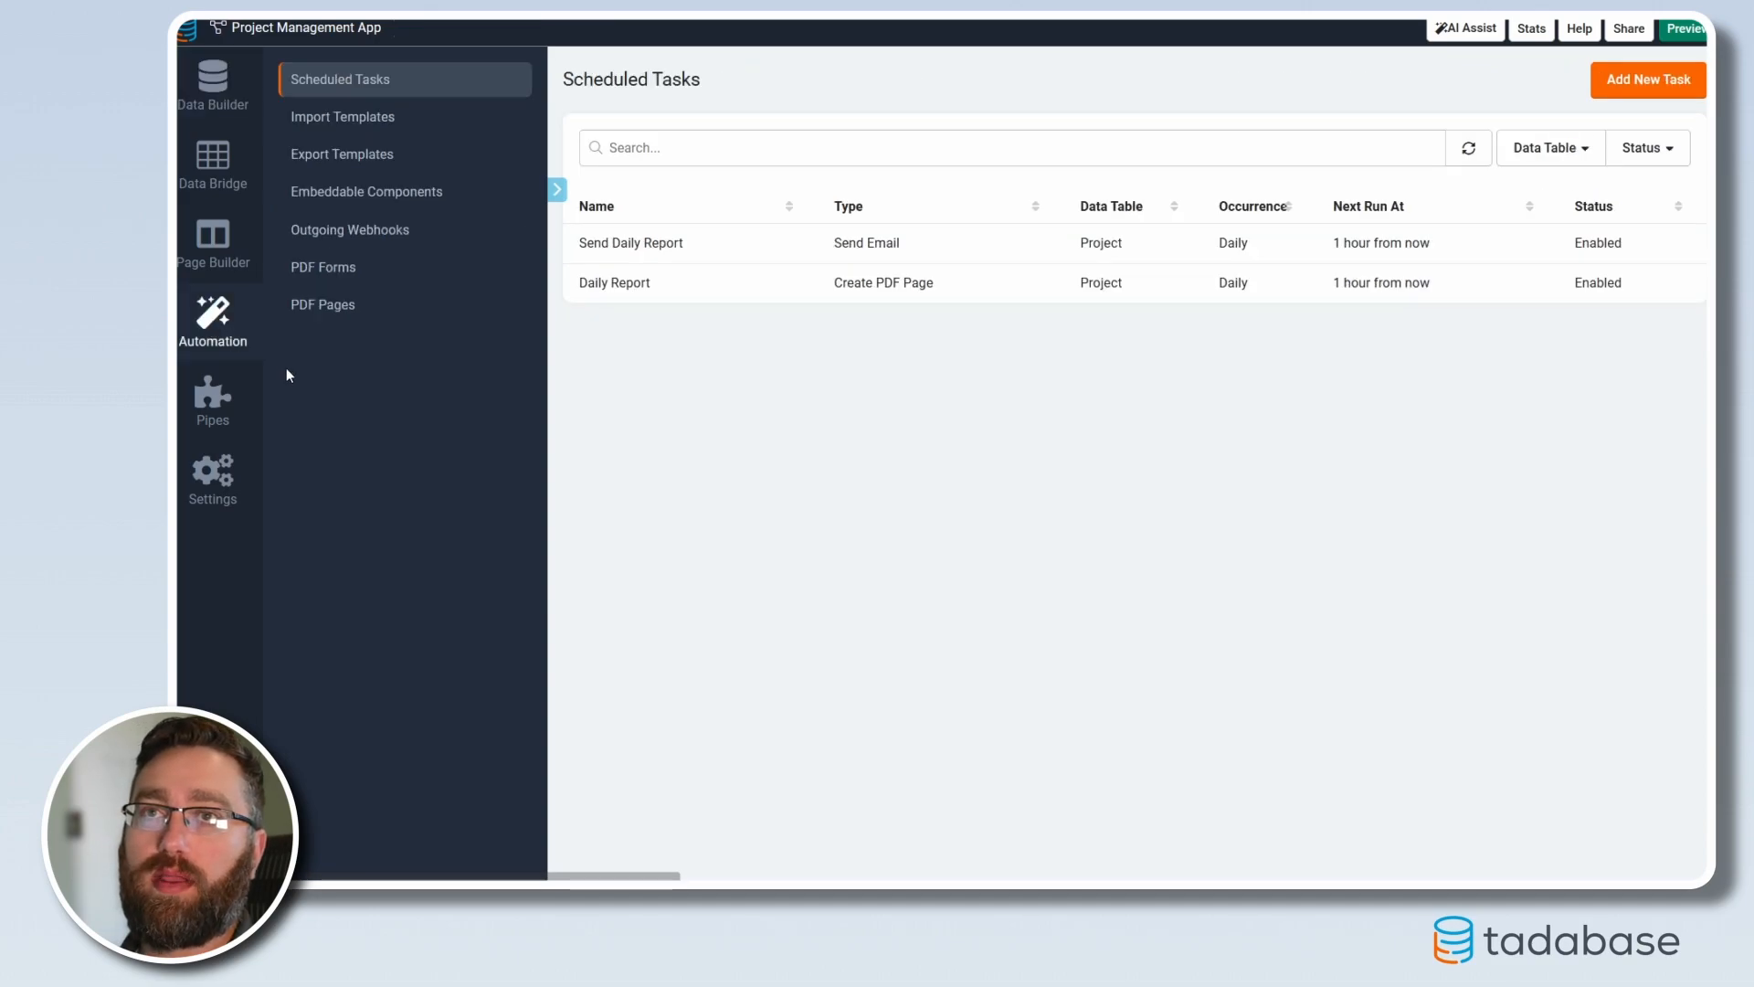
left_click(333, 307)
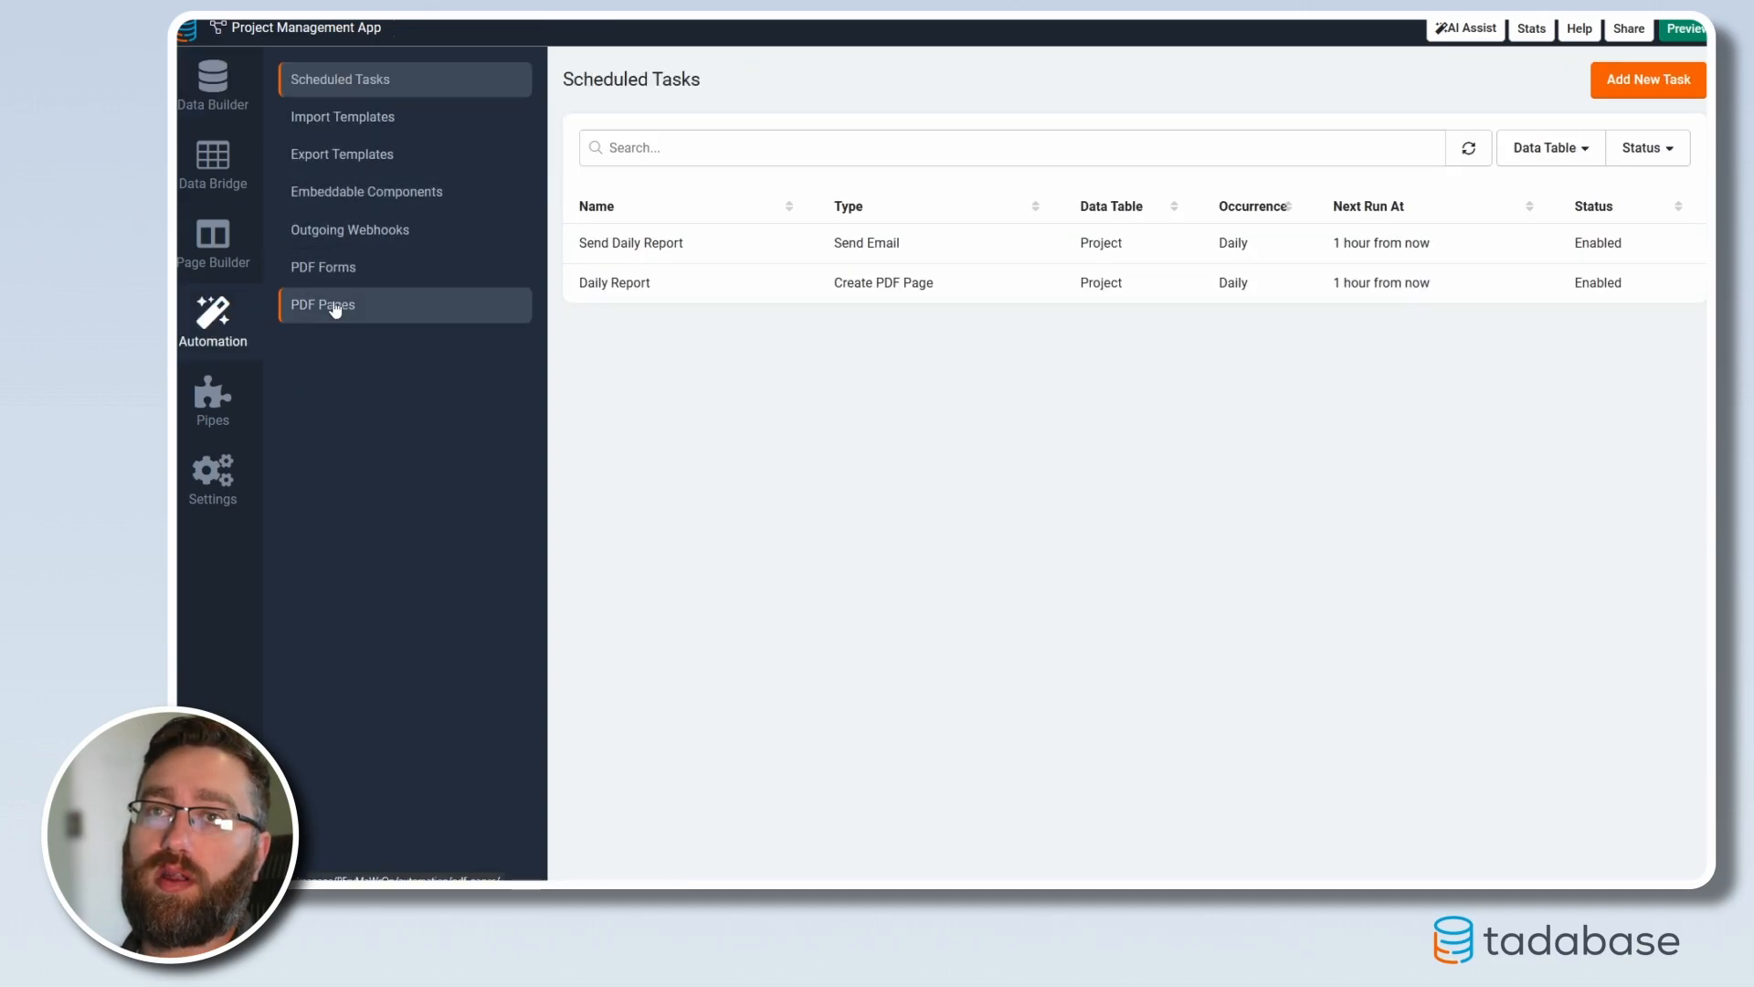
left_click(343, 78)
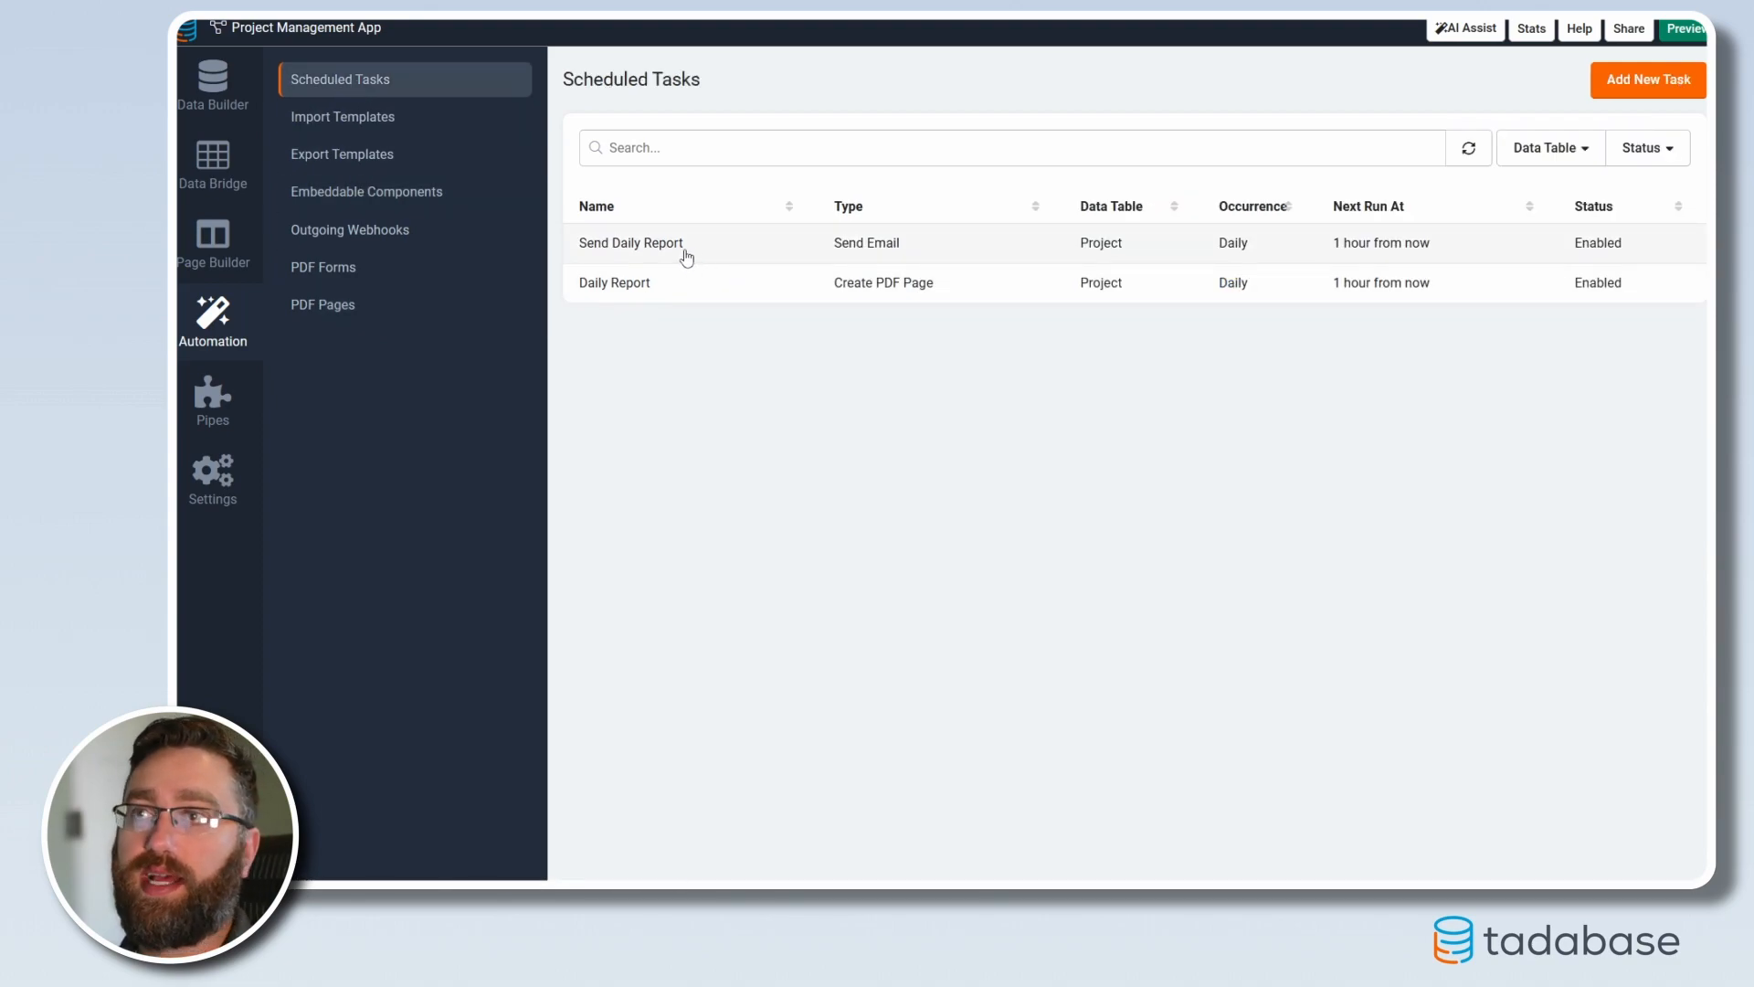